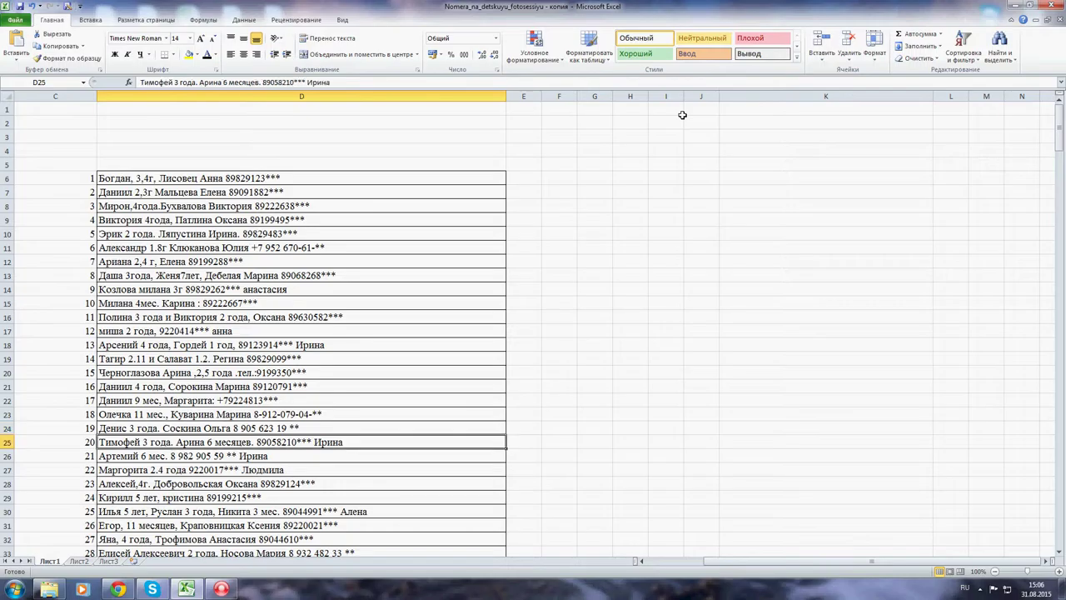
# Look through the numbered participant entries for the children's photo session in column D, going down the sheet from row 25.
pyautogui.press('Down')
pyautogui.press('Down')
pyautogui.press('Down')
pyautogui.press('Down')
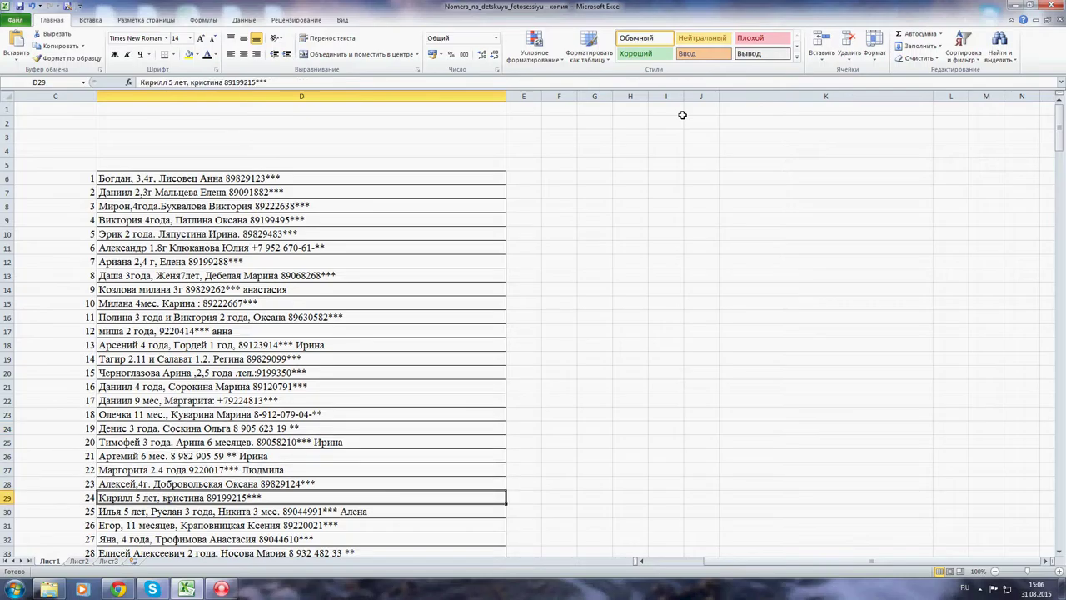
pyautogui.press('Down')
pyautogui.press('Down')
pyautogui.press('Down')
pyautogui.press('Down')
pyautogui.press('Down')
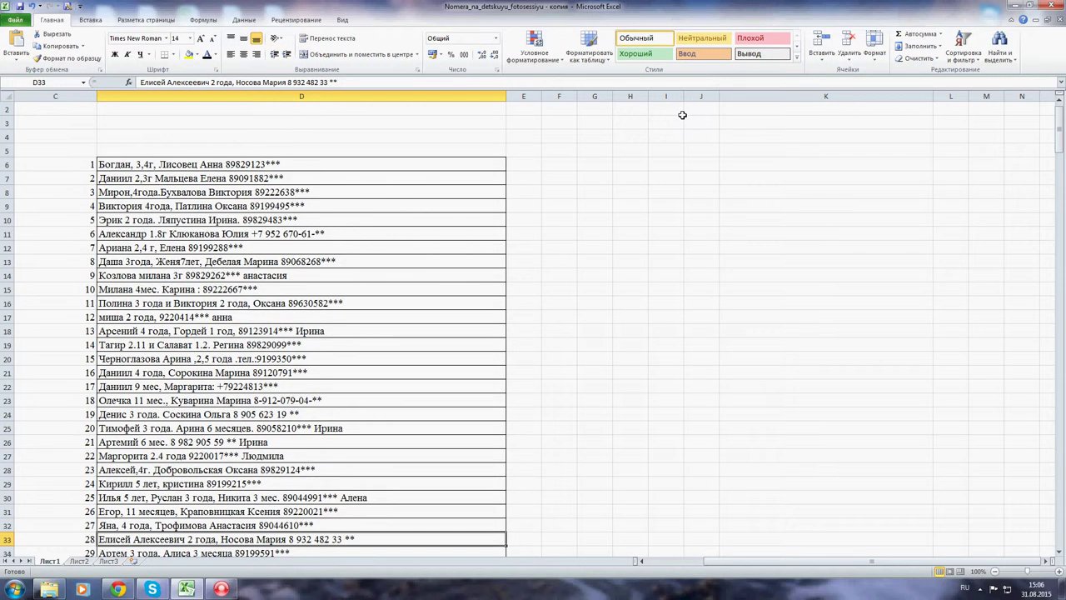
pyautogui.press('Down')
pyautogui.press('Down')
pyautogui.press('Down')
pyautogui.press('Down')
pyautogui.press('Down')
pyautogui.press('Down')
pyautogui.press('Down')
pyautogui.press('Down')
pyautogui.press('Down')
pyautogui.press('Down')
pyautogui.press('Down')
pyautogui.press('Down')
pyautogui.press('Down')
pyautogui.press('Down')
pyautogui.press('Down')
pyautogui.press('Down')
pyautogui.press('Down')
pyautogui.press('Down')
pyautogui.press('Down')
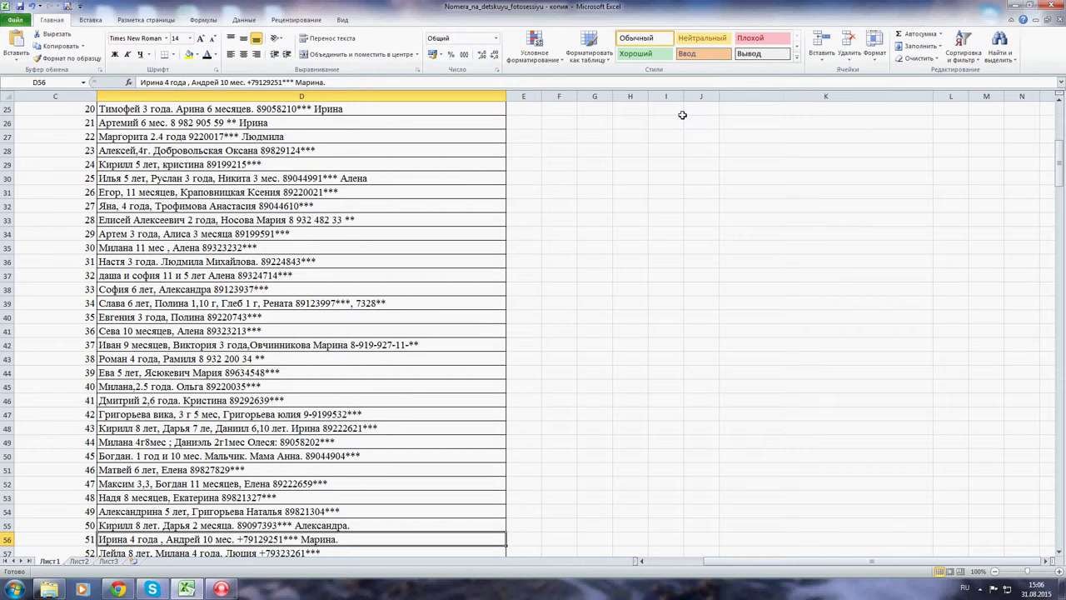
pyautogui.press('Down')
pyautogui.press('Down')
pyautogui.press('Down')
pyautogui.press('Down')
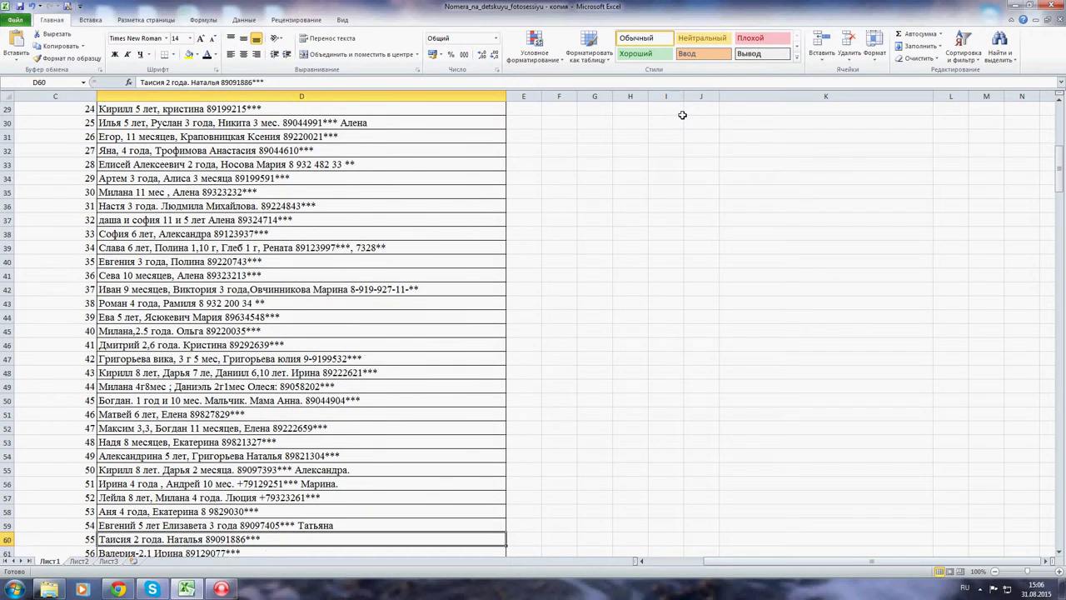
pyautogui.press('Down')
pyautogui.press('Down')
pyautogui.press('Down')
pyautogui.press('Down')
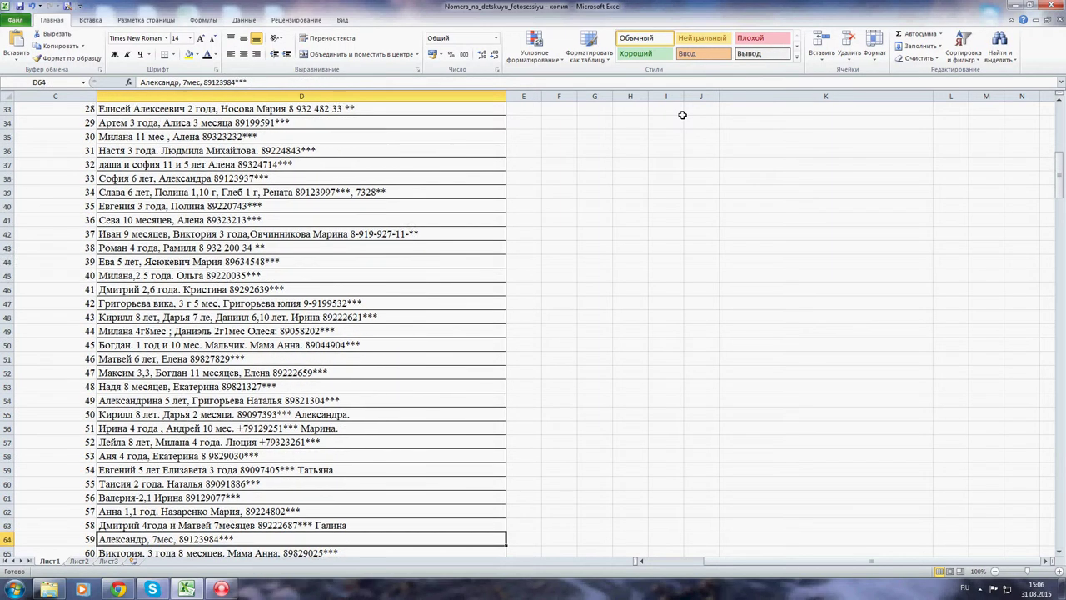
pyautogui.press('Down')
pyautogui.press('Down')
pyautogui.press('Down')
pyautogui.press('Down')
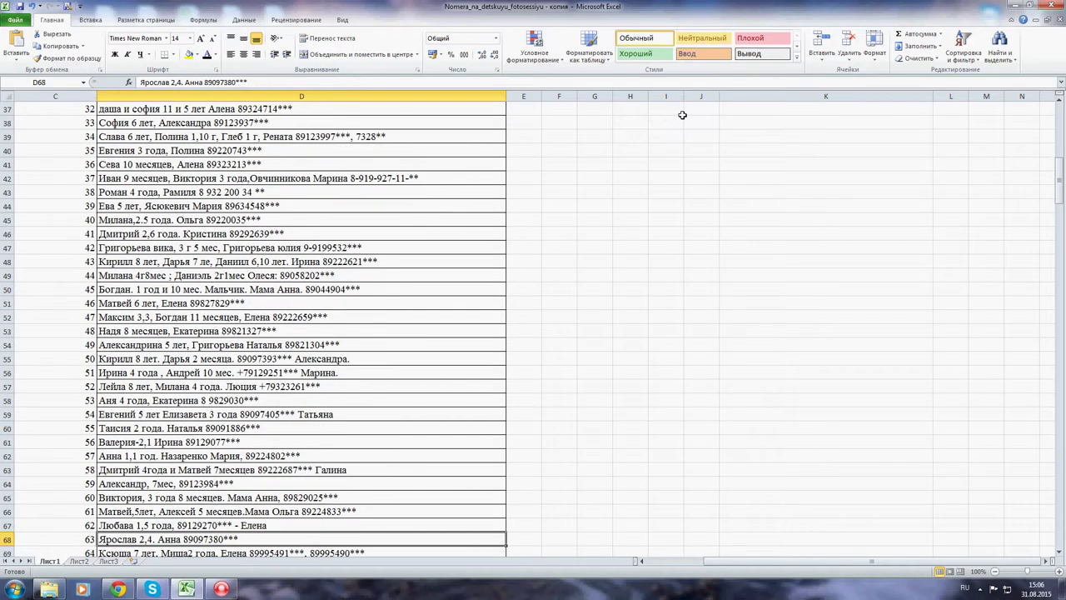
pyautogui.press('Down')
pyautogui.press('Down')
pyautogui.press('Down')
pyautogui.press('Down')
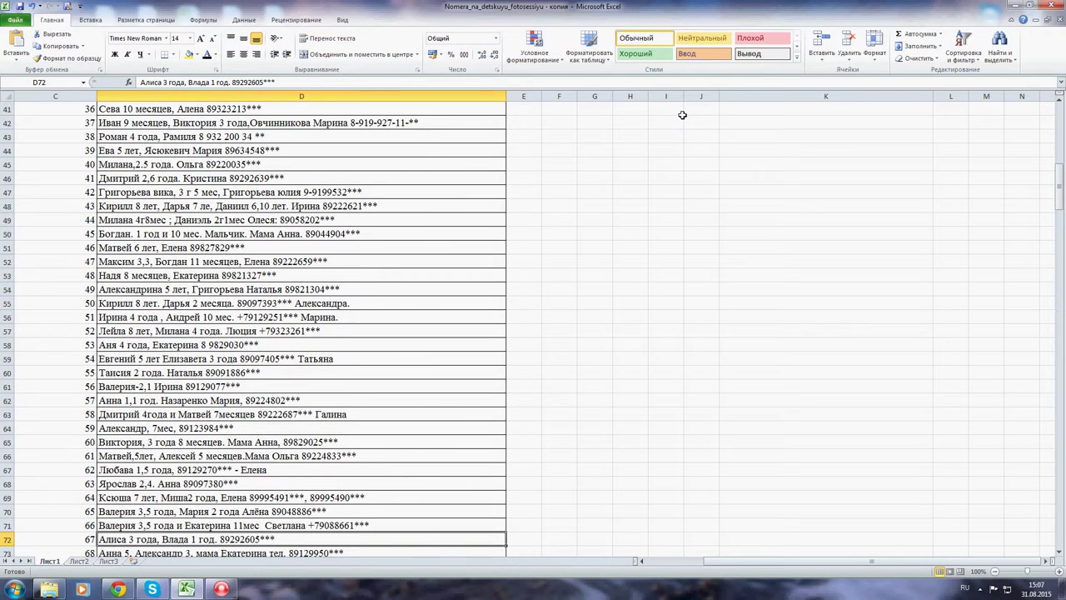
pyautogui.press('Down')
pyautogui.press('Down')
pyautogui.press('Down')
pyautogui.press('Down')
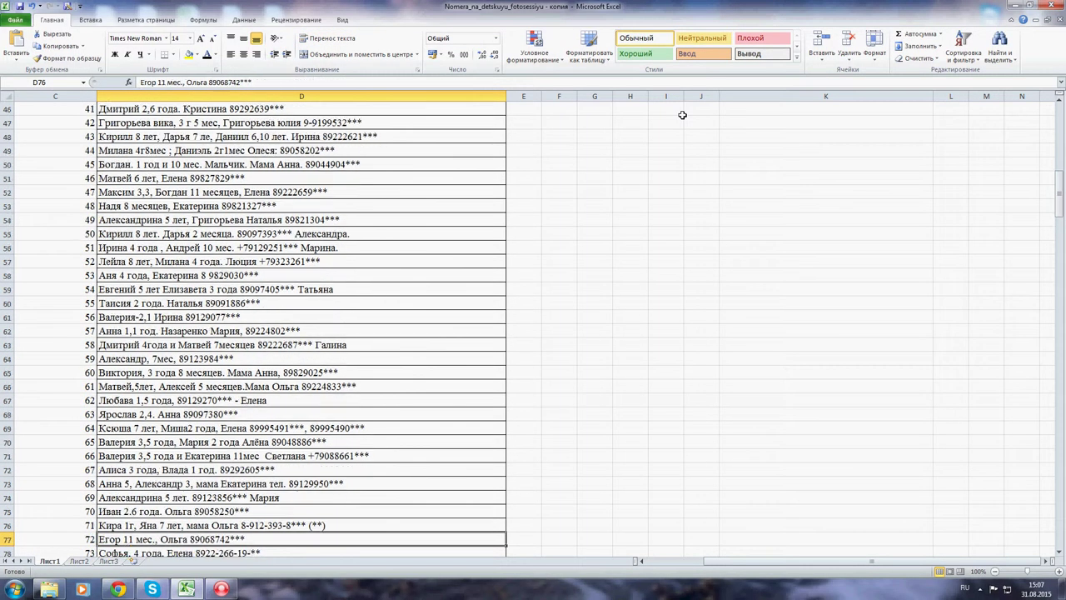
pyautogui.press('Down')
pyautogui.press('Down')
pyautogui.press('Down')
pyautogui.press('Down')
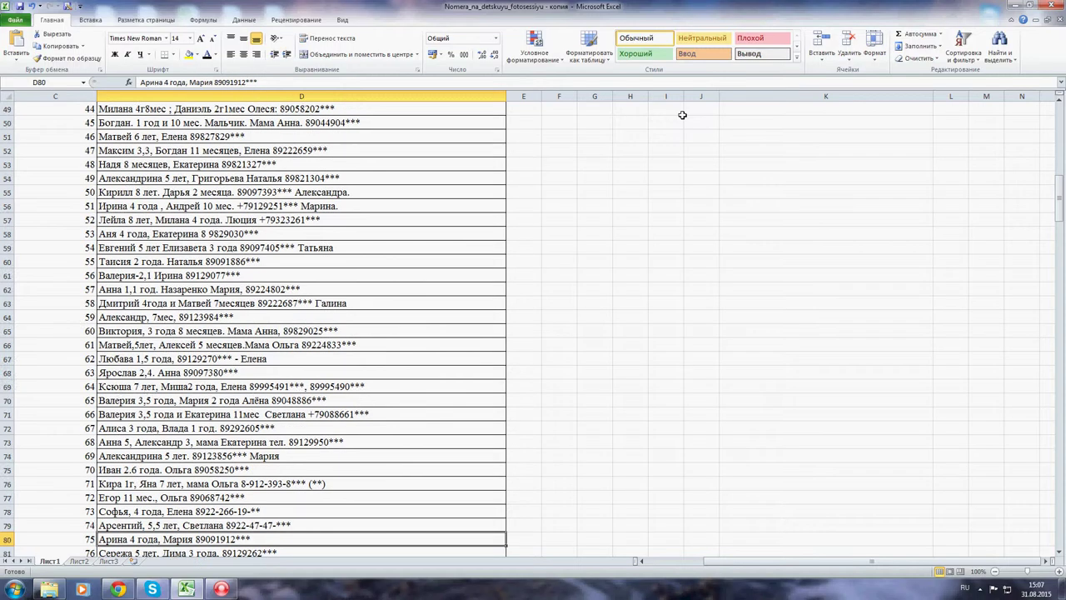
pyautogui.press('Down')
pyautogui.press('Down')
pyautogui.press('Down')
pyautogui.press('Down')
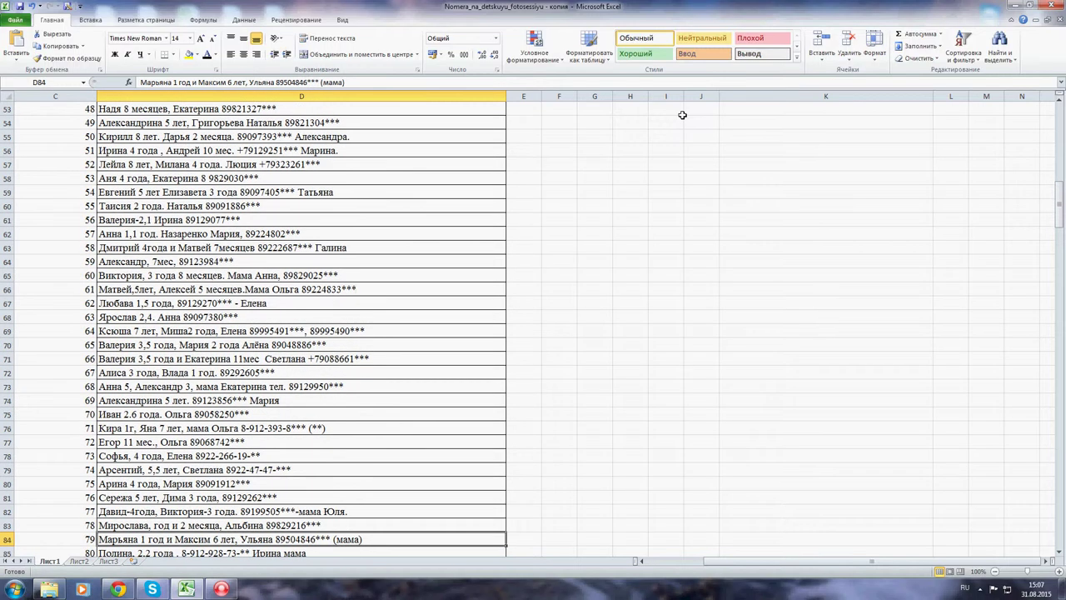
pyautogui.press('Down')
pyautogui.press('Down')
pyautogui.press('Down')
pyautogui.press('Down')
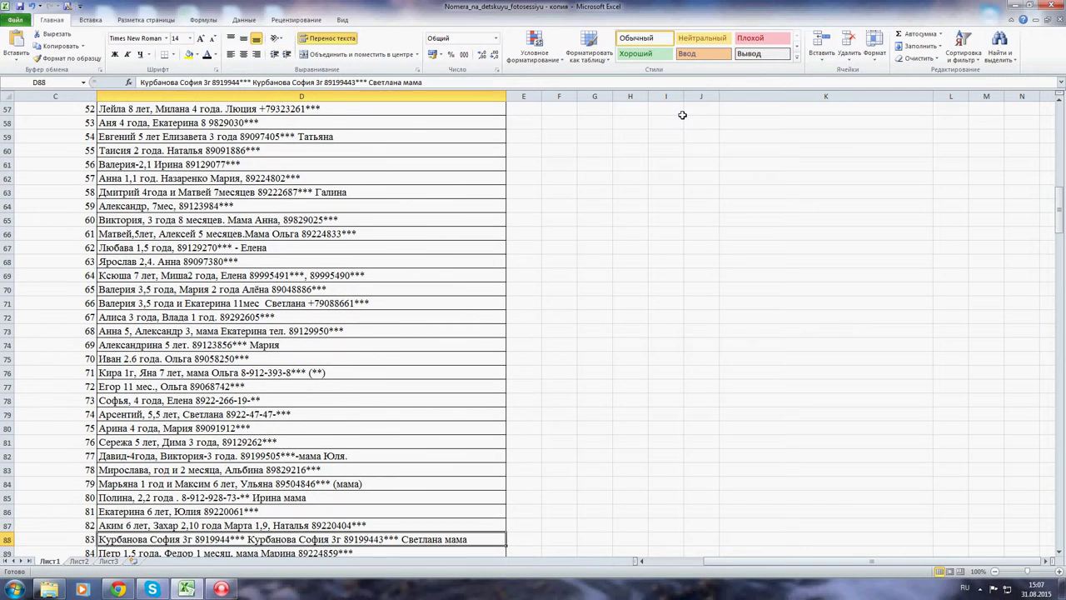
pyautogui.press('Down')
pyautogui.press('Down')
pyautogui.press('Down')
pyautogui.press('Down')
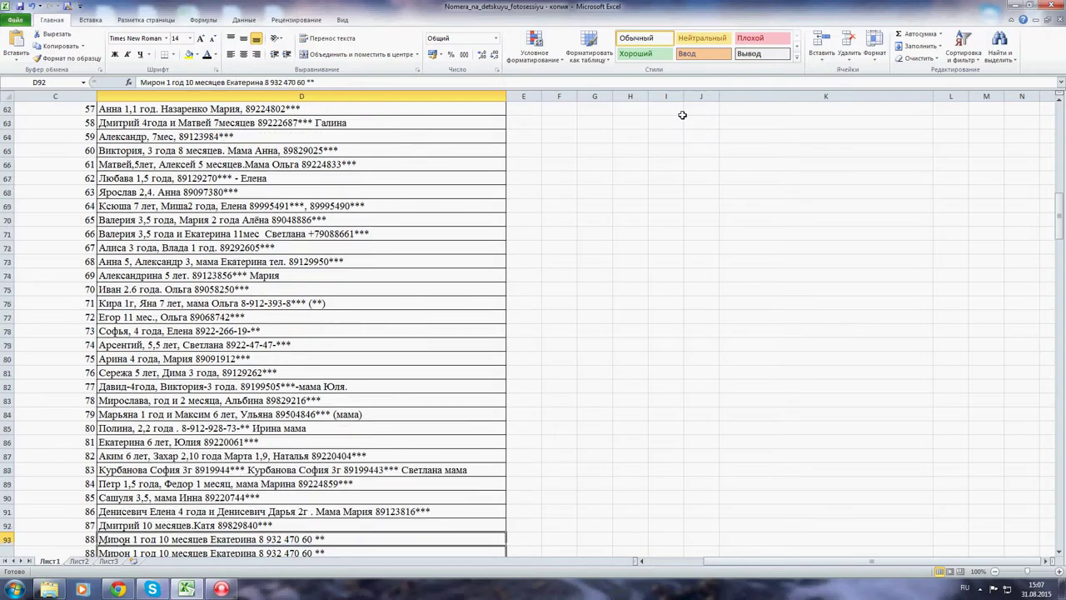
pyautogui.press('Down')
pyautogui.press('Down')
pyautogui.press('Down')
pyautogui.press('Down')
pyautogui.press('Down')
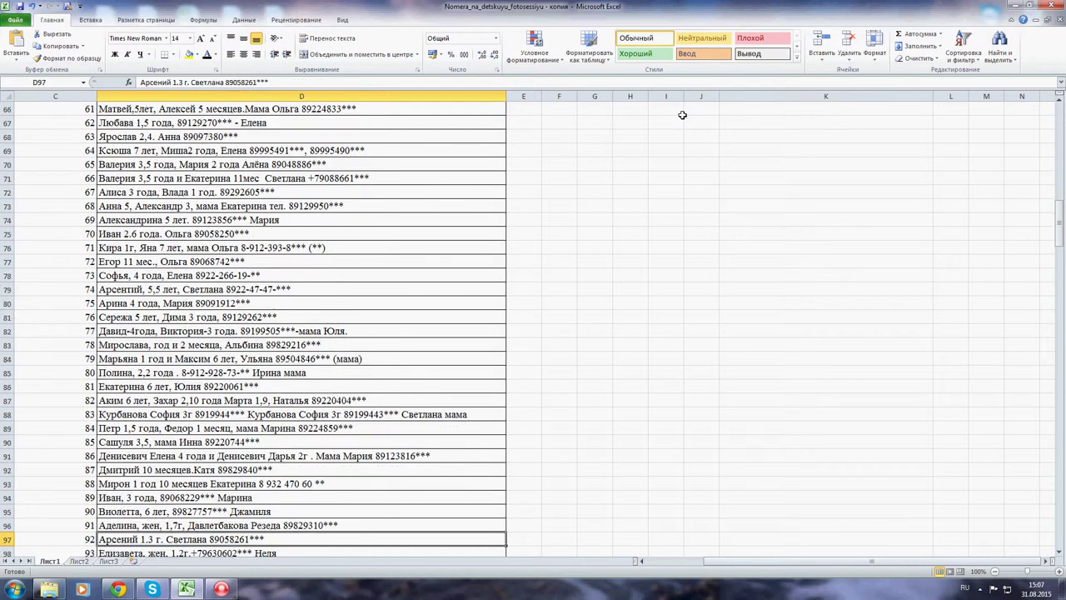
pyautogui.press('Down')
pyautogui.press('Down')
pyautogui.press('Down')
pyautogui.press('Down')
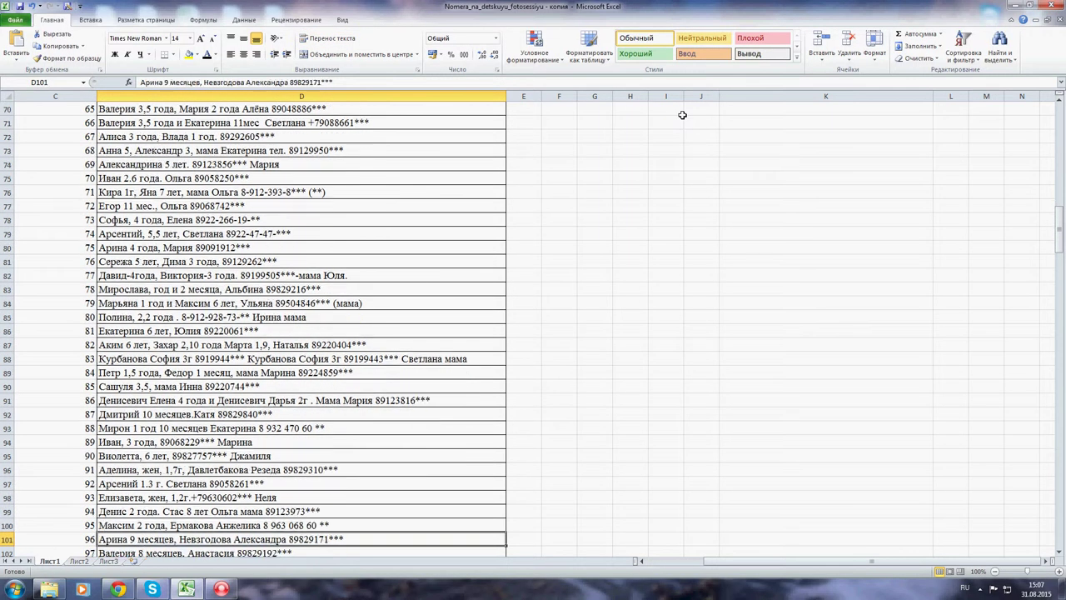
pyautogui.press('Down')
pyautogui.press('Down')
pyautogui.press('Down')
pyautogui.press('Down')
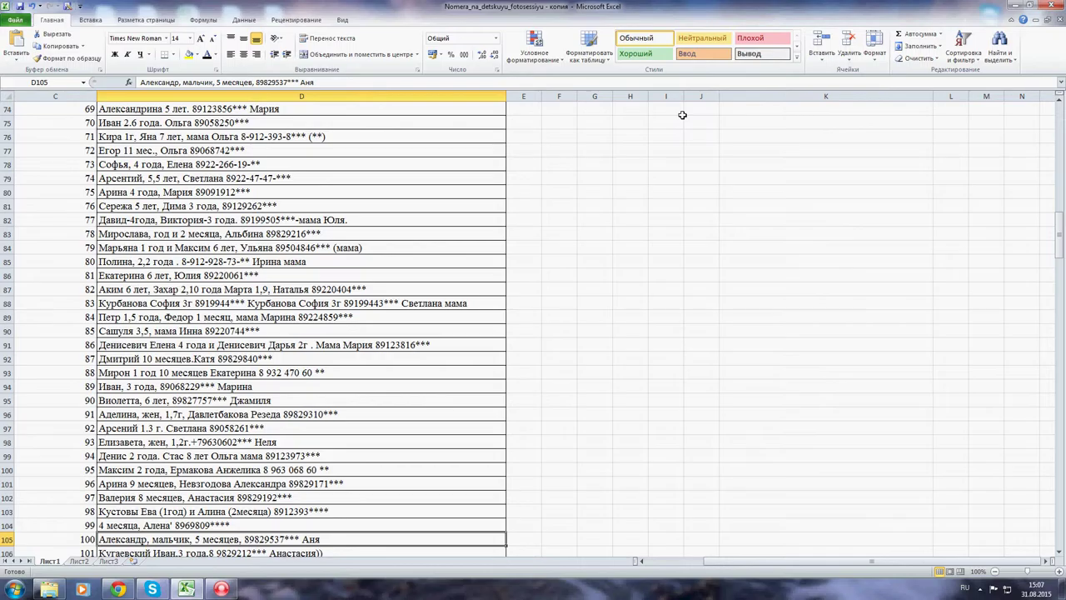
pyautogui.press('Down')
pyautogui.press('Down')
pyautogui.press('Down')
pyautogui.press('Down')
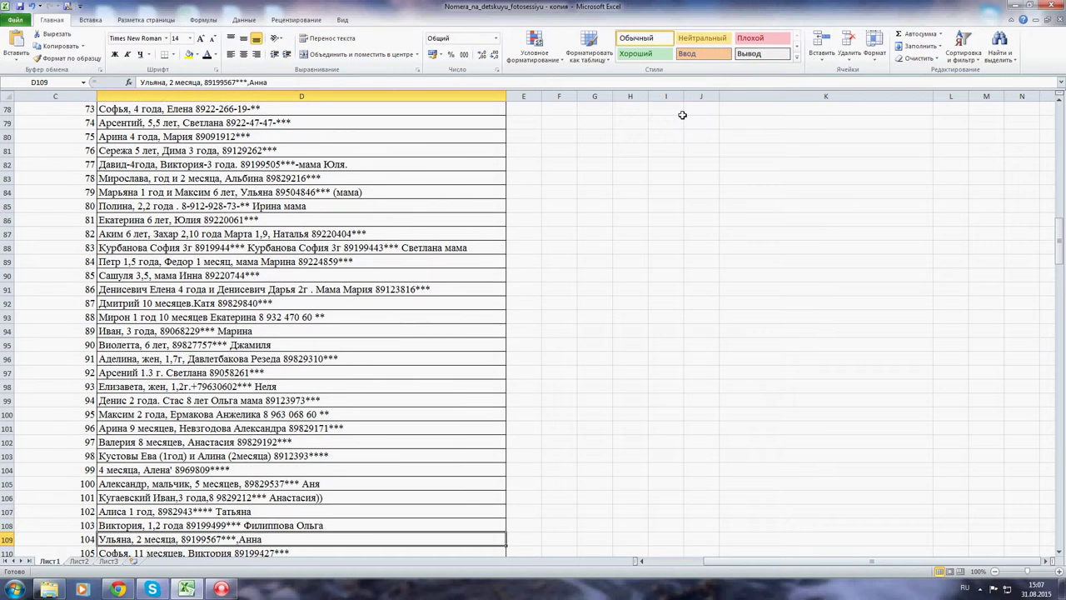
pyautogui.press('Down')
pyautogui.press('Down')
pyautogui.press('Down')
pyautogui.press('Down')
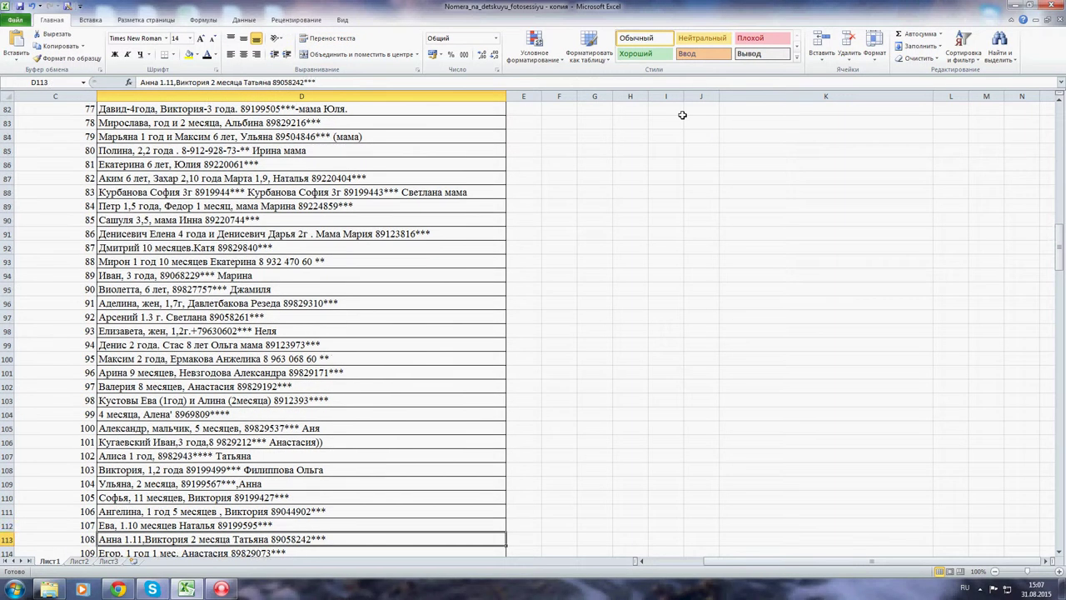
pyautogui.press('Down')
pyautogui.press('Down')
pyautogui.press('Down')
pyautogui.press('Down')
pyautogui.press('Down')
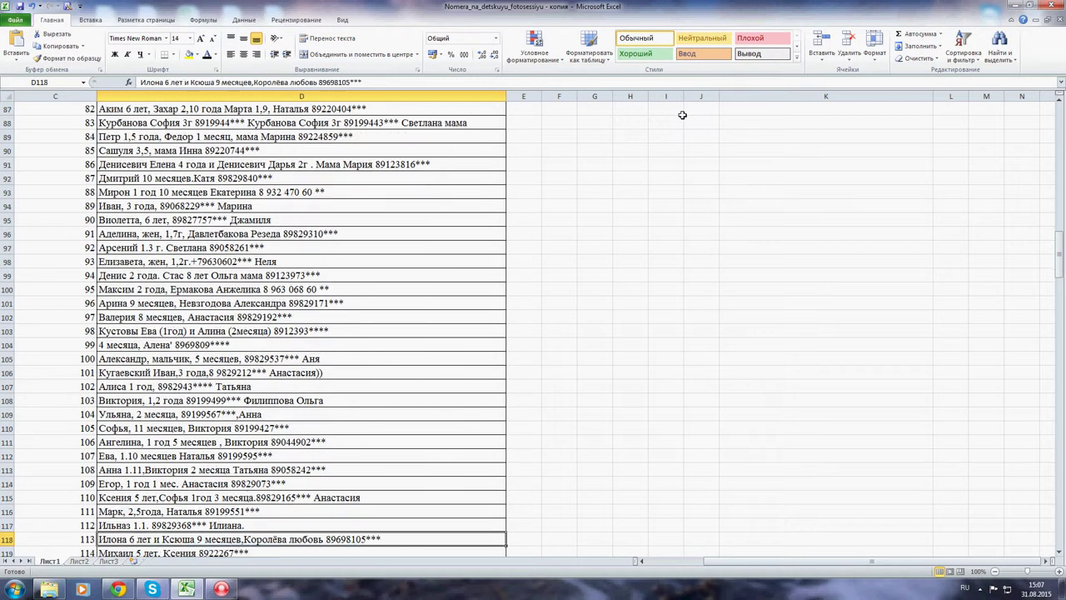
pyautogui.press('Down')
pyautogui.press('Down')
pyautogui.press('Down')
pyautogui.press('Down')
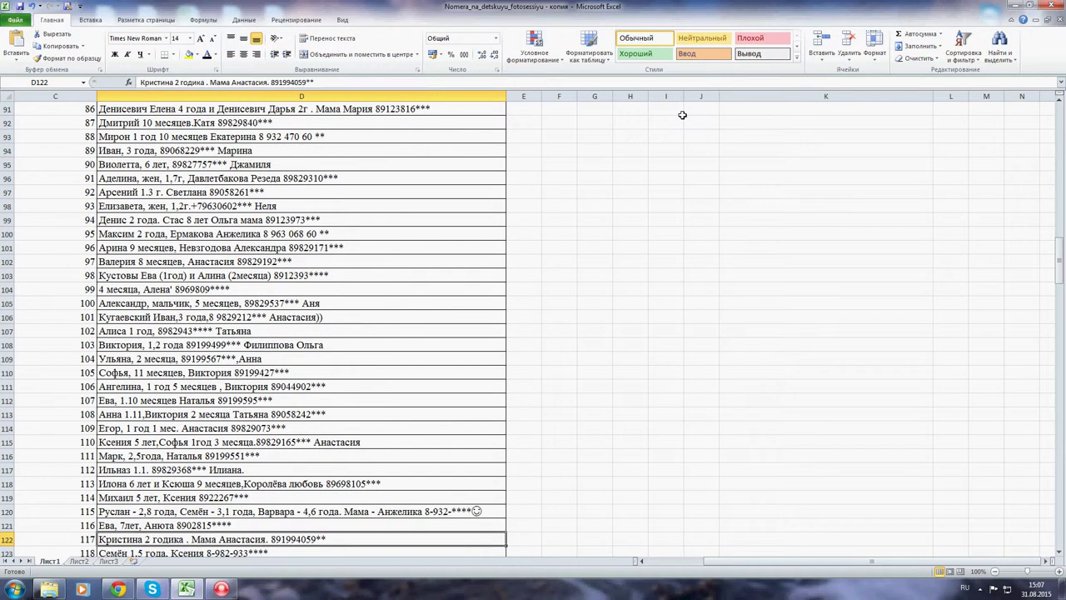
pyautogui.press('Down')
pyautogui.press('Down')
pyautogui.press('Down')
pyautogui.press('Down')
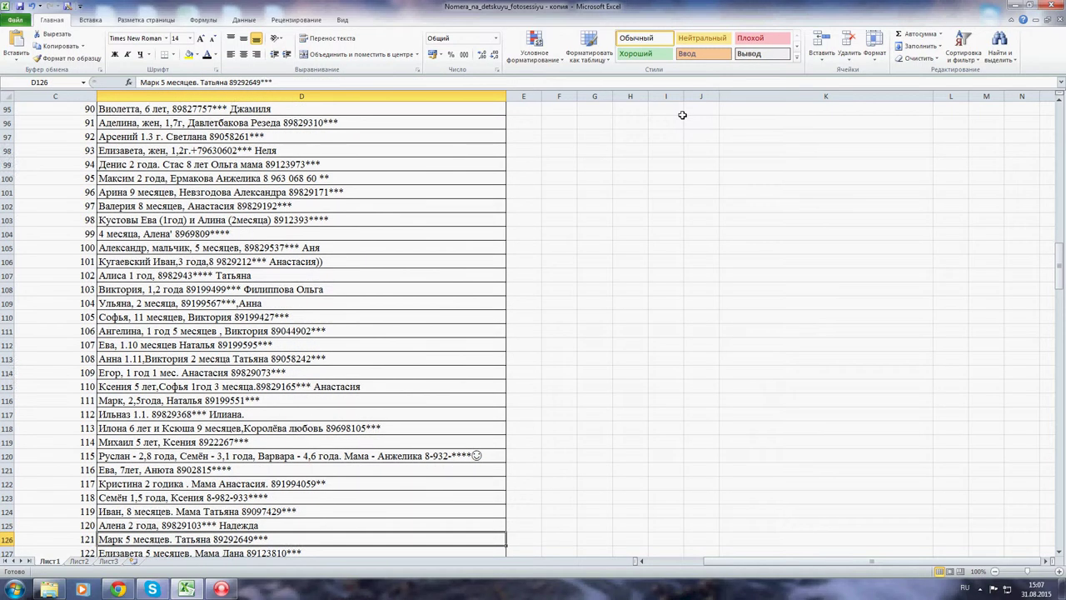
pyautogui.press('Down')
pyautogui.press('Down')
pyautogui.press('Down')
pyautogui.press('Down')
pyautogui.press('Down')
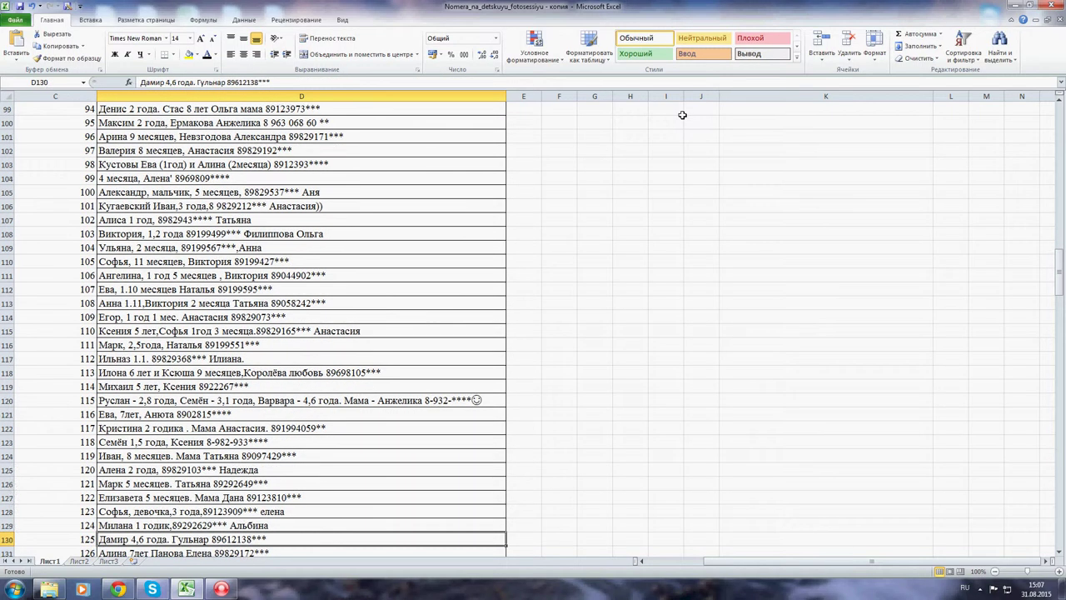
pyautogui.press('Down')
pyautogui.press('Down')
pyautogui.press('Down')
pyautogui.press('Down')
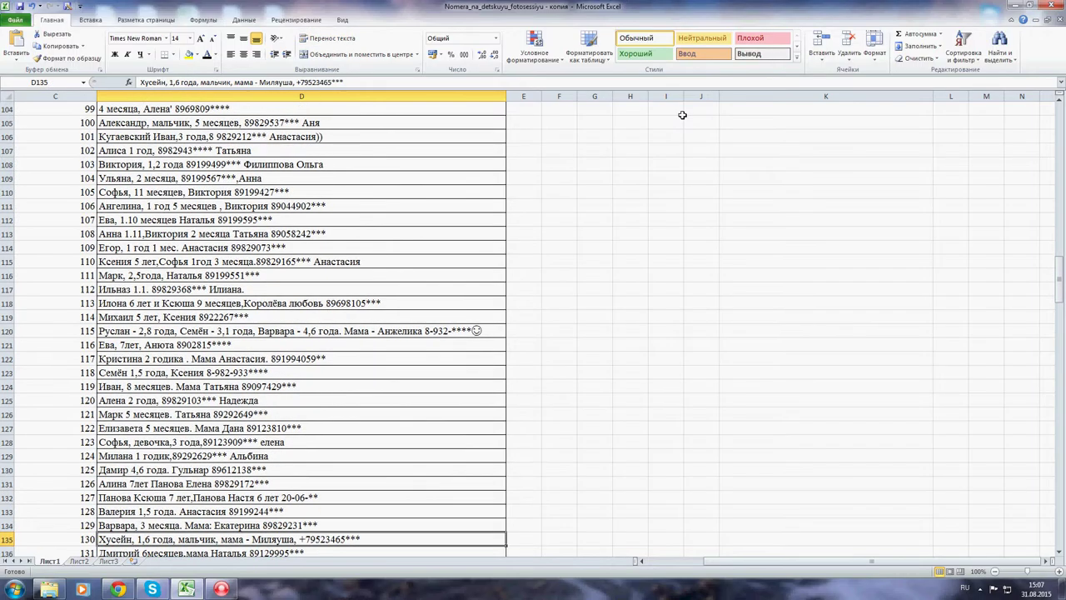
pyautogui.press('Down')
pyautogui.press('Down')
pyautogui.press('Down')
pyautogui.press('Down')
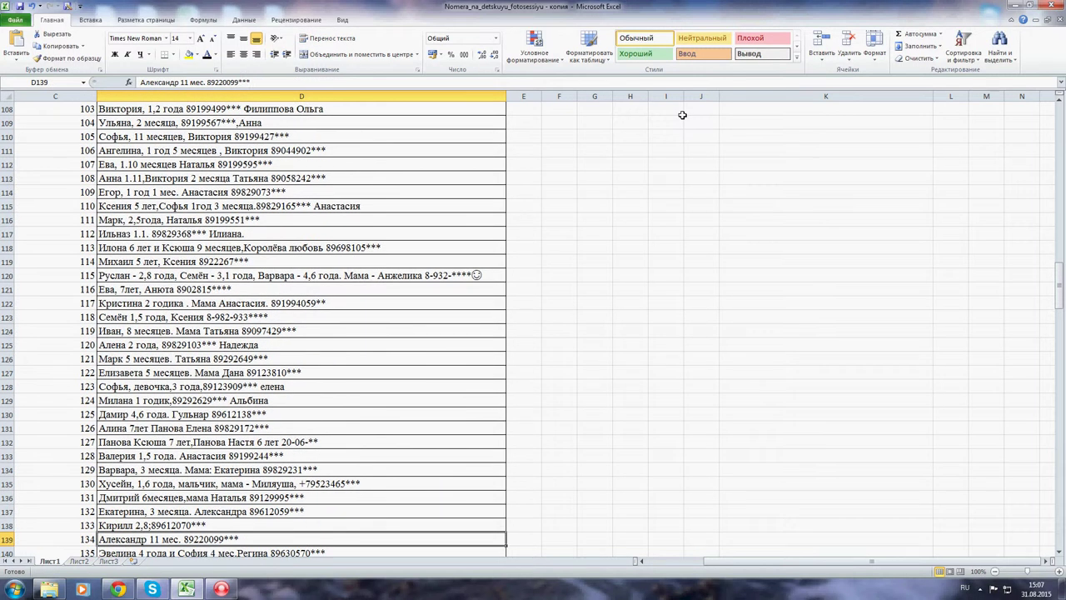
pyautogui.press('Down')
pyautogui.press('Down')
pyautogui.press('Down')
pyautogui.press('Down')
pyautogui.press('Down')
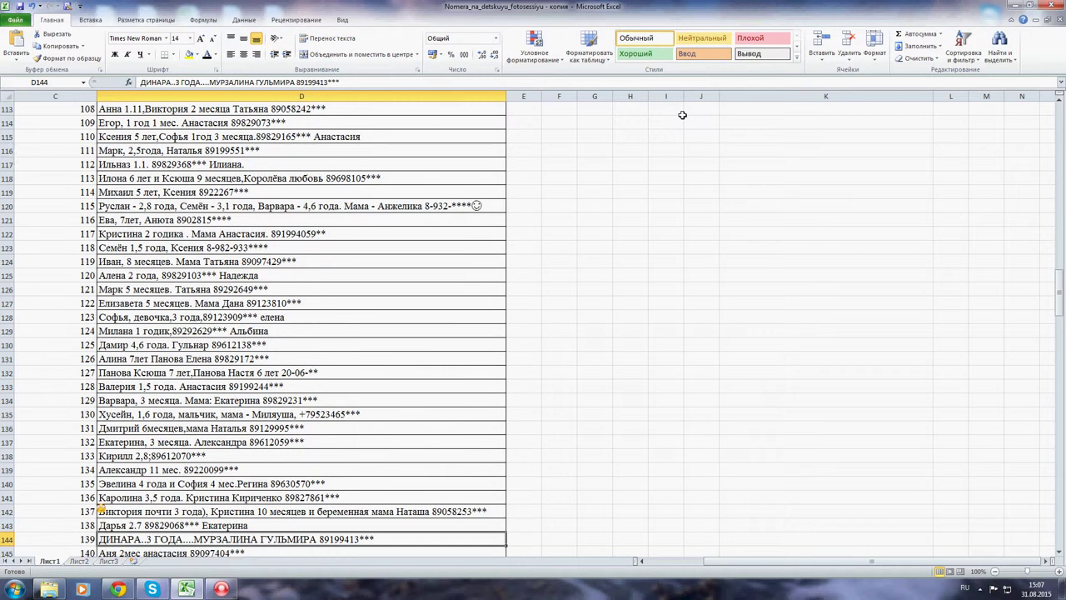
pyautogui.press('Down')
pyautogui.press('Down')
pyautogui.press('Down')
pyautogui.press('Down')
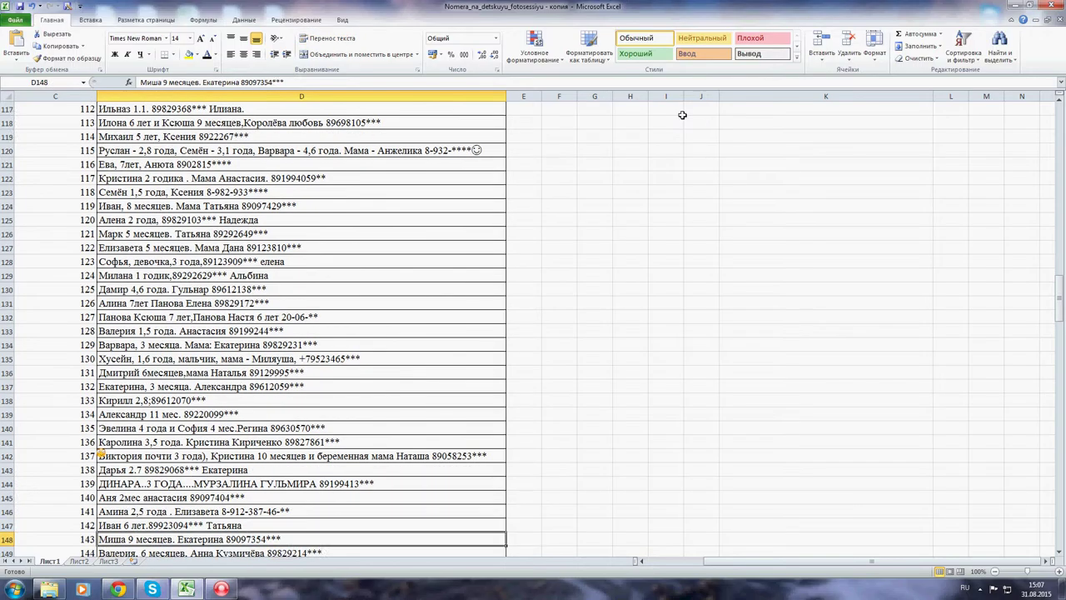
pyautogui.press('Down')
pyautogui.press('Down')
pyautogui.press('Down')
pyautogui.press('Down')
pyautogui.press('Down')
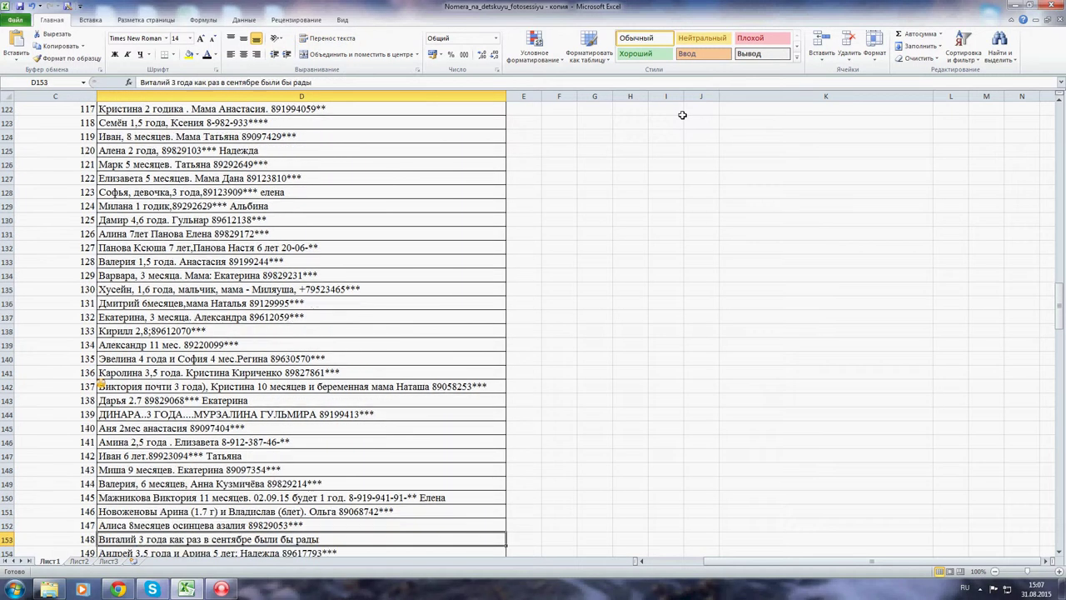
pyautogui.press('Down')
pyautogui.press('Down')
pyautogui.press('Down')
pyautogui.press('Down')
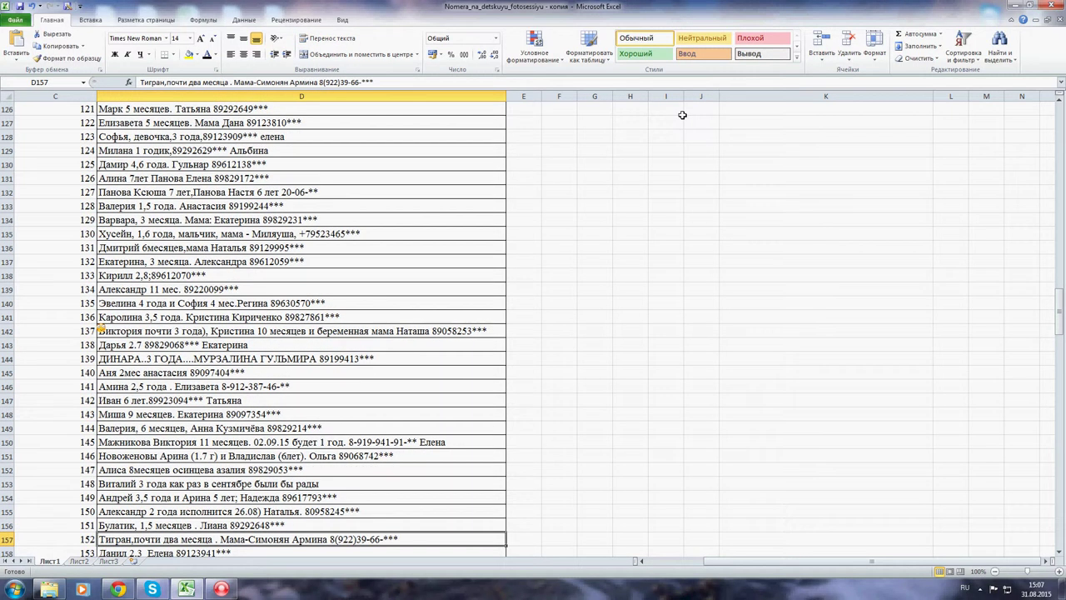
pyautogui.press('Down')
pyautogui.press('Down')
pyautogui.press('Down')
pyautogui.press('Down')
pyautogui.press('Down')
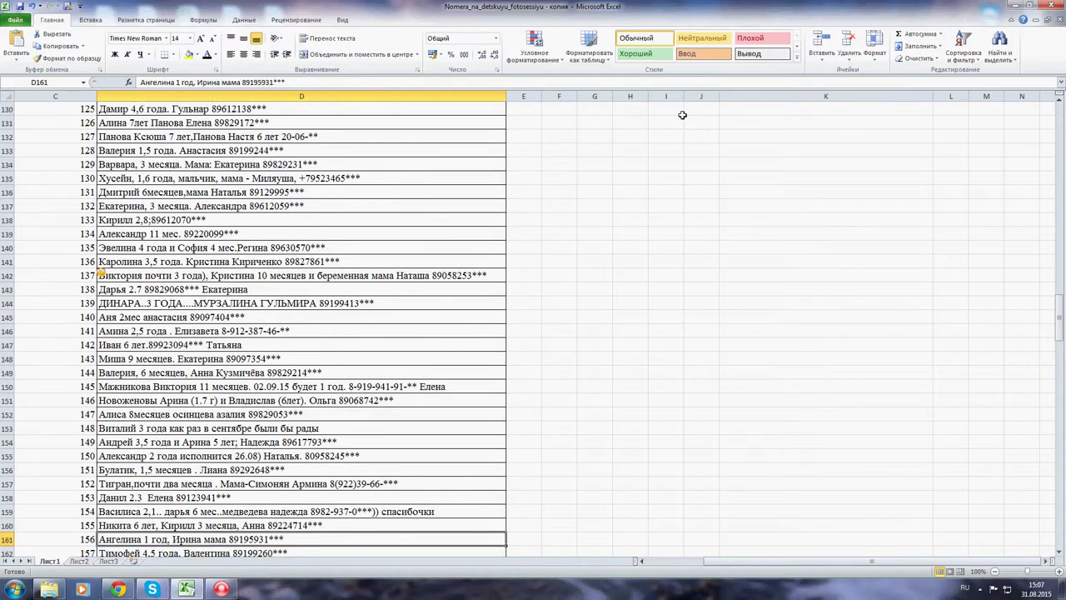
pyautogui.press('Down')
pyautogui.press('Down')
pyautogui.press('Down')
pyautogui.press('Down')
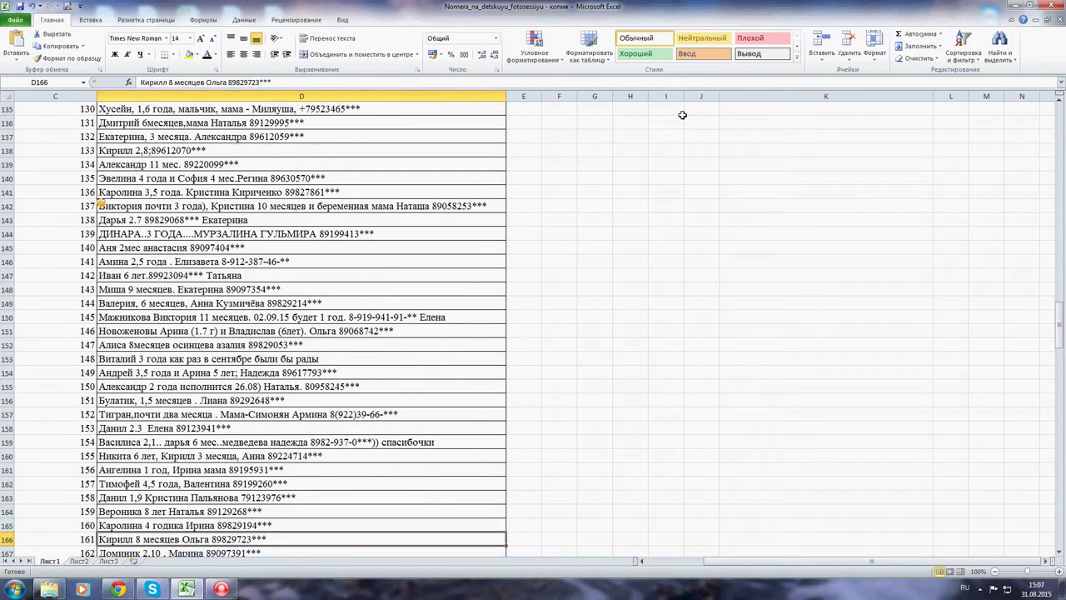
pyautogui.press('Down')
pyautogui.press('Down')
pyautogui.press('Down')
pyautogui.press('Down')
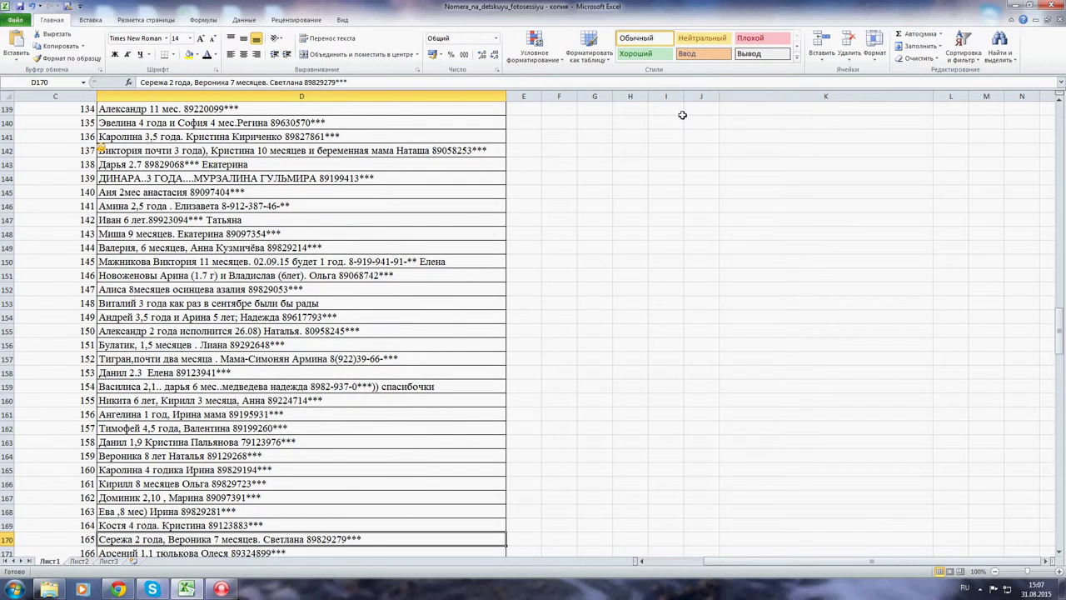
pyautogui.press('Down')
pyautogui.press('Down')
pyautogui.press('Down')
pyautogui.press('Down')
pyautogui.press('Down')
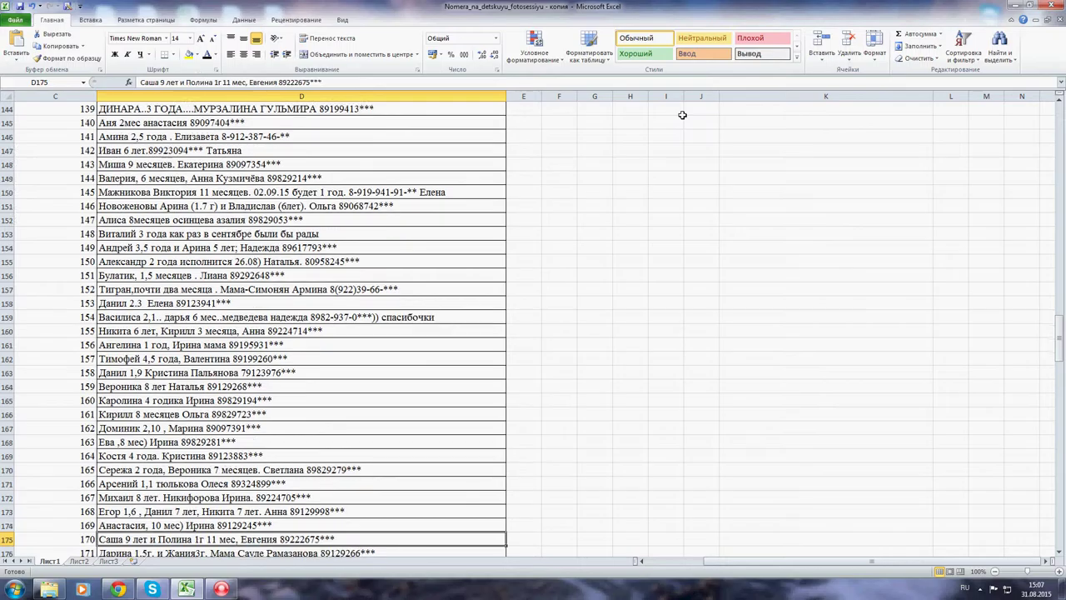
pyautogui.press('Down')
pyautogui.press('Down')
pyautogui.press('Down')
pyautogui.press('Down')
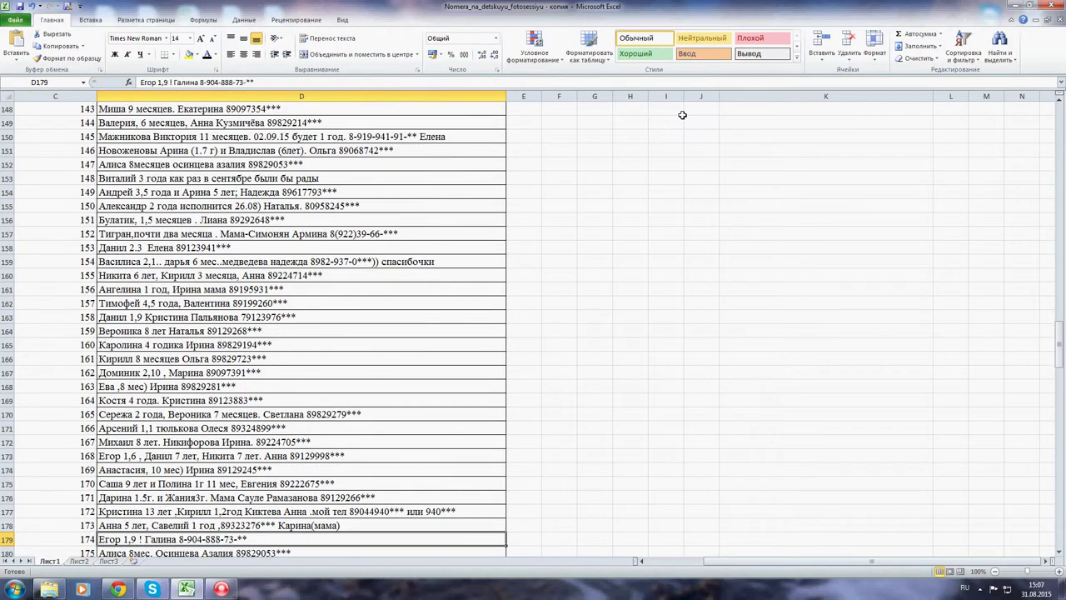
pyautogui.press('Down')
pyautogui.press('Down')
pyautogui.press('Down')
pyautogui.press('Down')
pyautogui.press('Down')
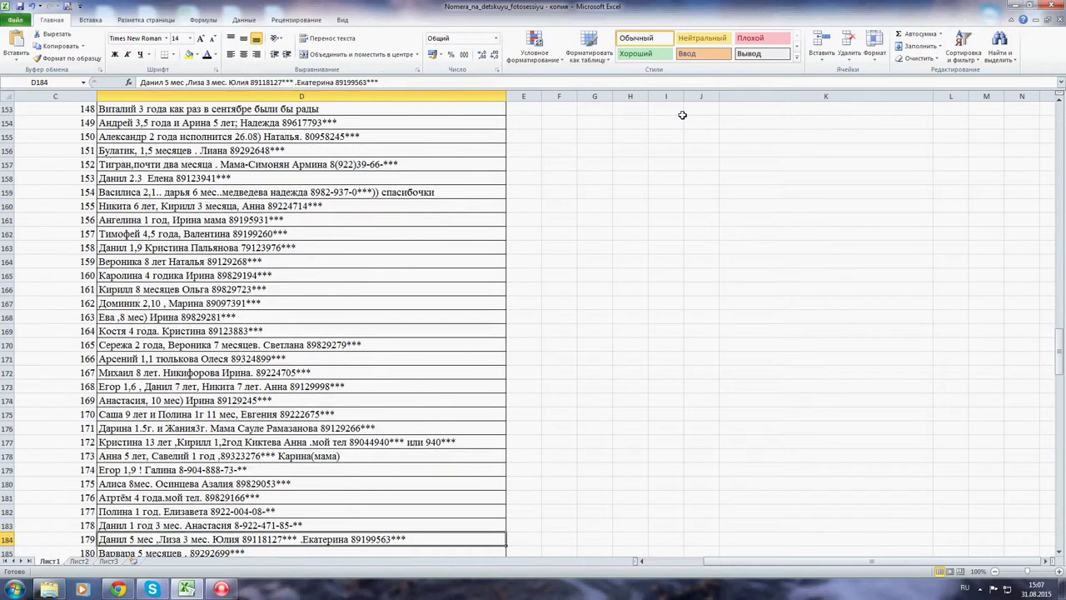
pyautogui.press('Down')
pyautogui.press('Down')
pyautogui.press('Down')
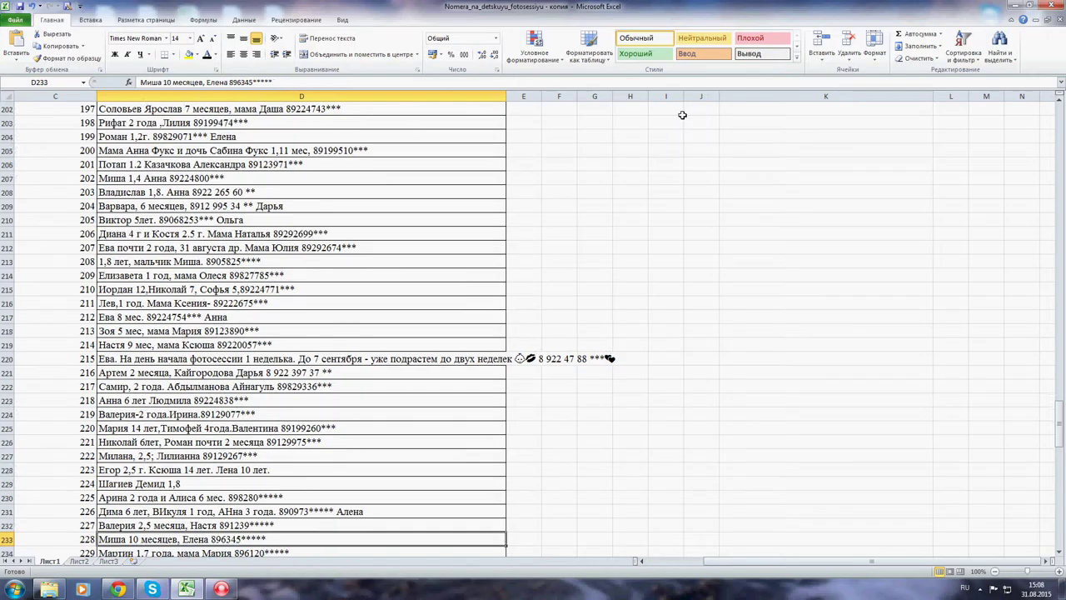
# Look through the remaining numbered participant entries in column D, from row 233 down to the end of the list.
pyautogui.press('Down')
pyautogui.press('Down')
pyautogui.press('Down')
pyautogui.press('Down')
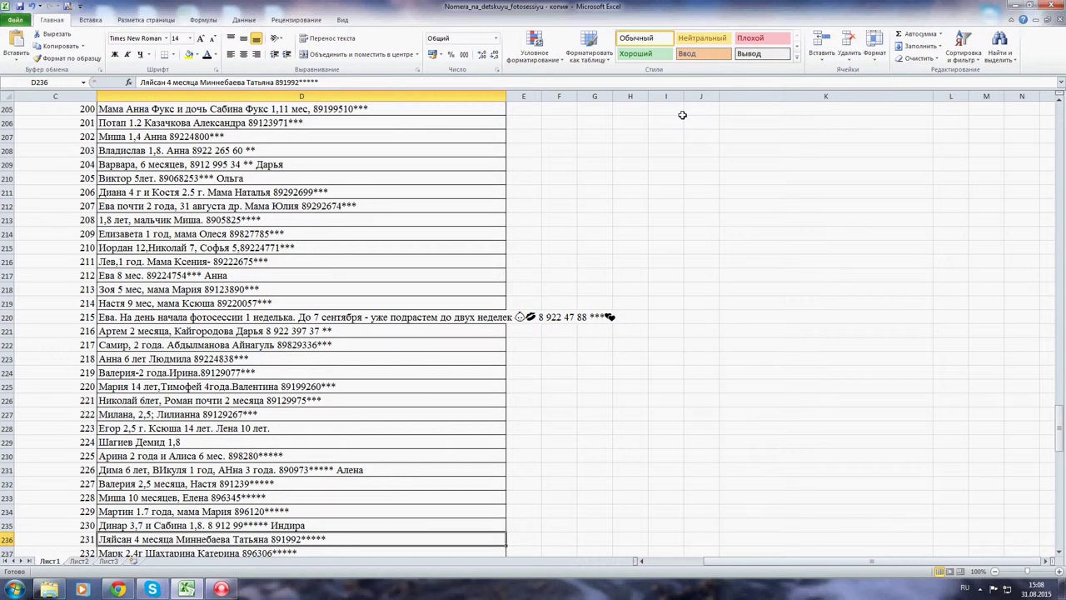
pyautogui.press('Down')
pyautogui.press('Down')
pyautogui.press('Down')
pyautogui.press('Down')
pyautogui.press('Down')
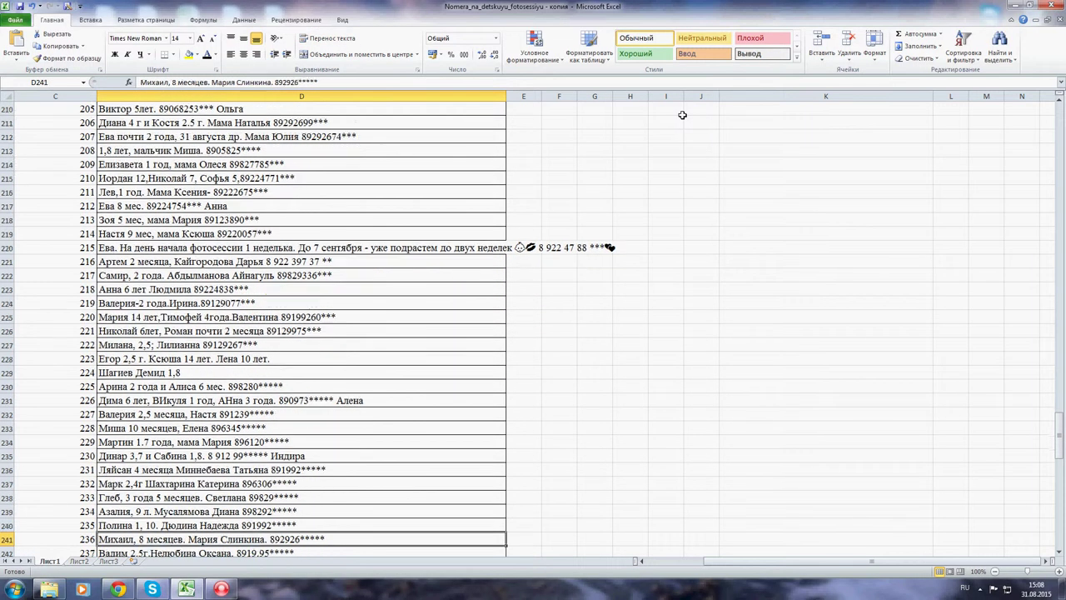
pyautogui.press('Down')
pyautogui.press('Down')
pyautogui.press('Down')
pyautogui.press('Down')
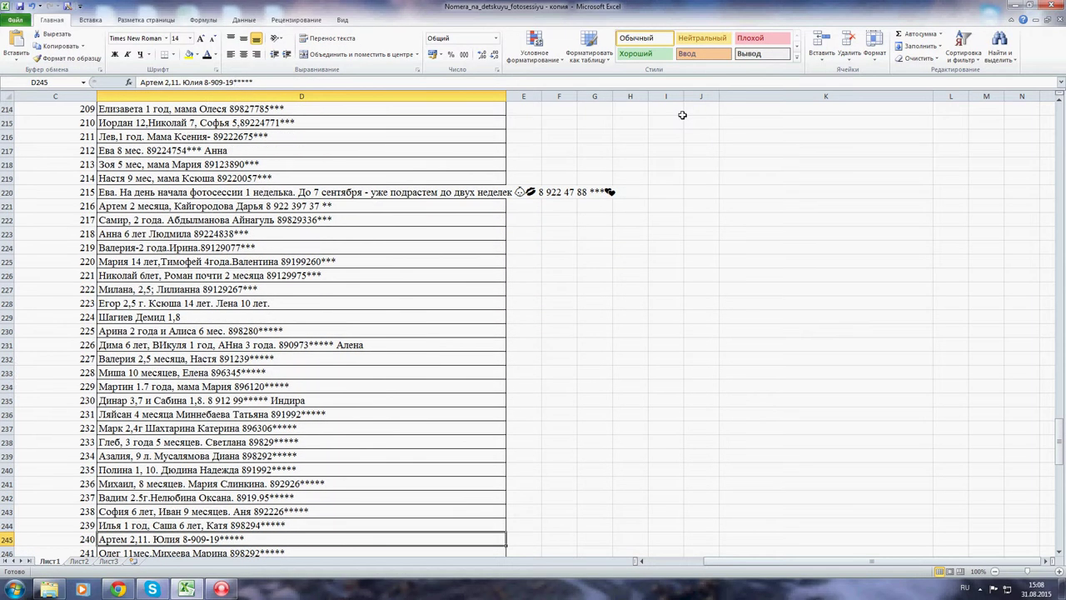
pyautogui.press('Down')
pyautogui.press('Down')
pyautogui.press('Down')
pyautogui.press('Down')
pyautogui.press('Down')
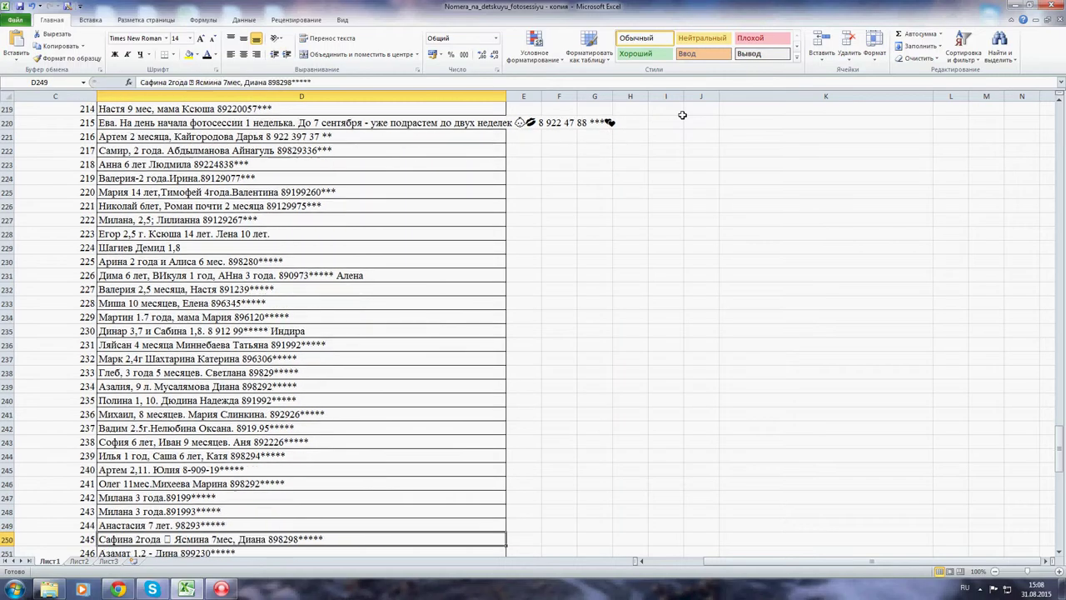
pyautogui.press('Down')
pyautogui.press('Down')
pyautogui.press('Down')
pyautogui.press('Down')
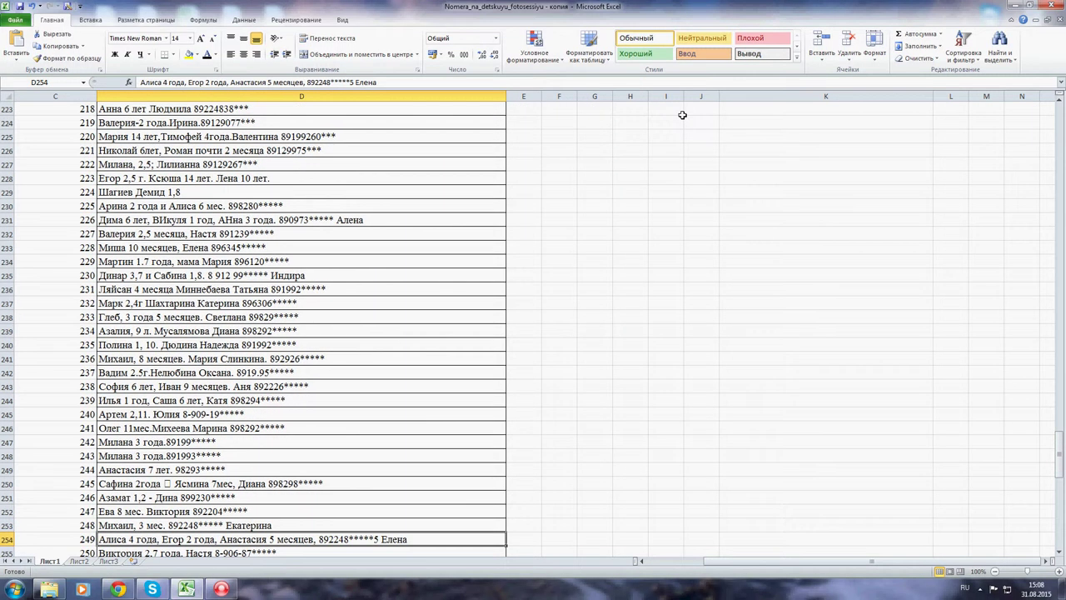
pyautogui.press('Down')
pyautogui.press('Down')
pyautogui.press('Down')
pyautogui.press('Down')
pyautogui.press('Down')
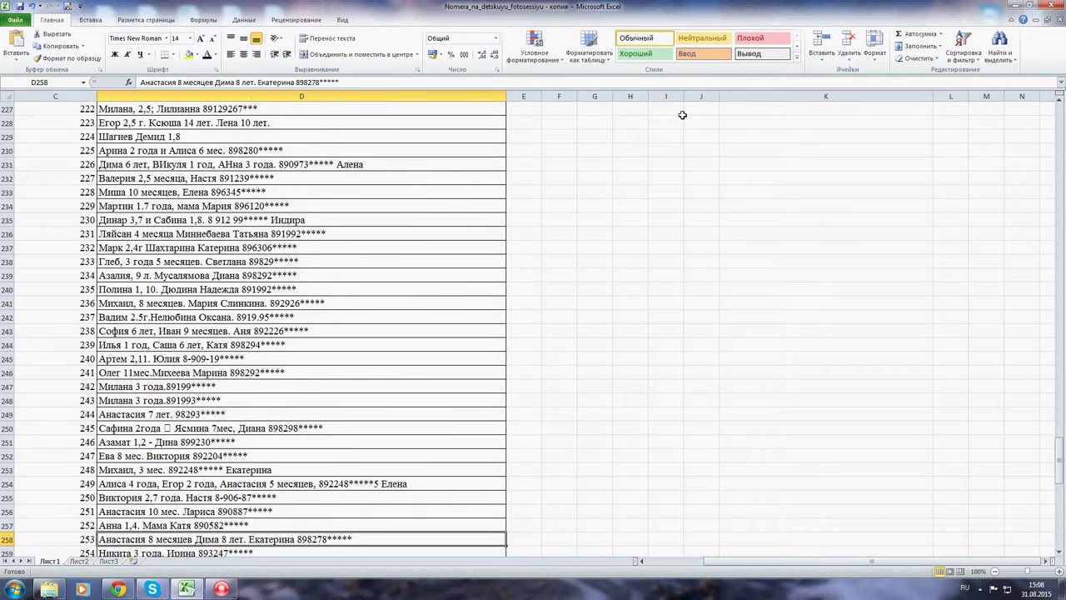
pyautogui.press('Down')
pyautogui.press('Down')
pyautogui.press('Down')
pyautogui.press('Down')
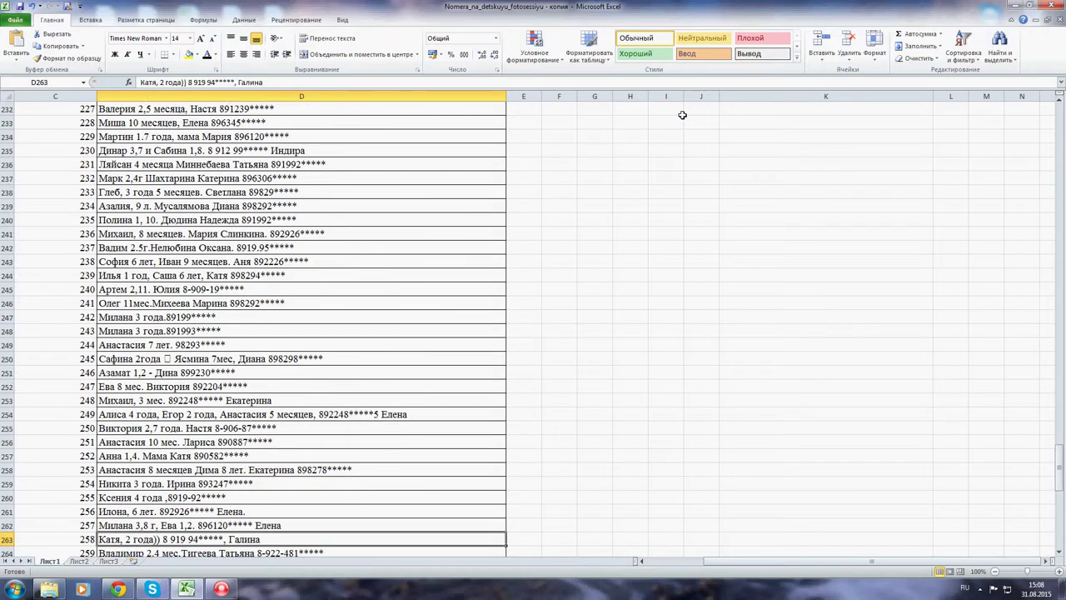
pyautogui.press('Down')
pyautogui.press('Down')
pyautogui.press('Down')
pyautogui.press('Down')
pyautogui.press('Down')
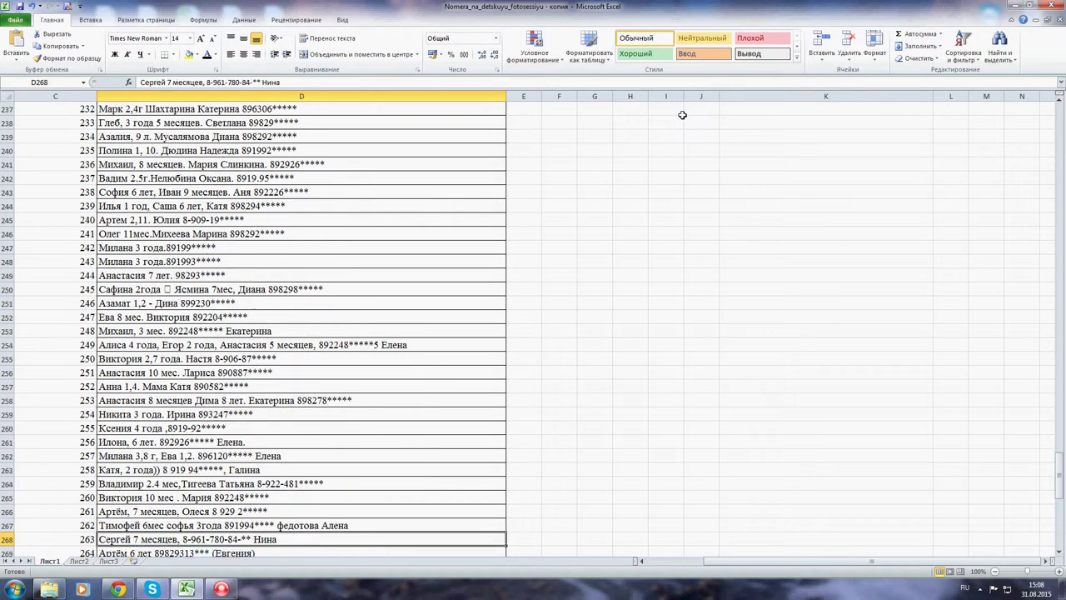
pyautogui.press('Down')
pyautogui.press('Down')
pyautogui.press('Down')
pyautogui.press('Down')
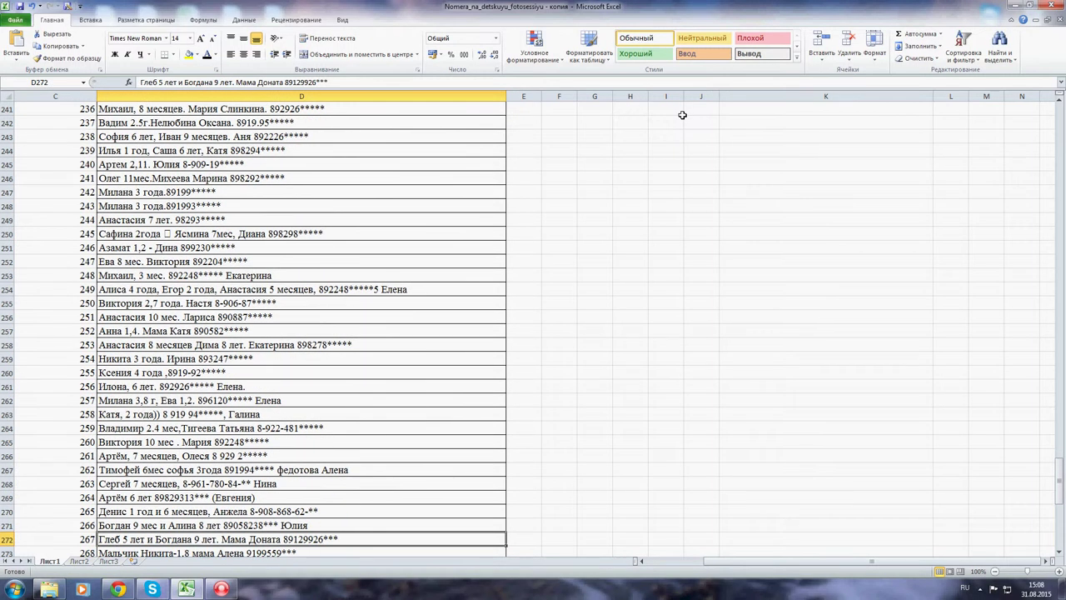
pyautogui.press('Down')
pyautogui.press('Down')
pyautogui.press('Down')
pyautogui.press('Down')
pyautogui.press('Down')
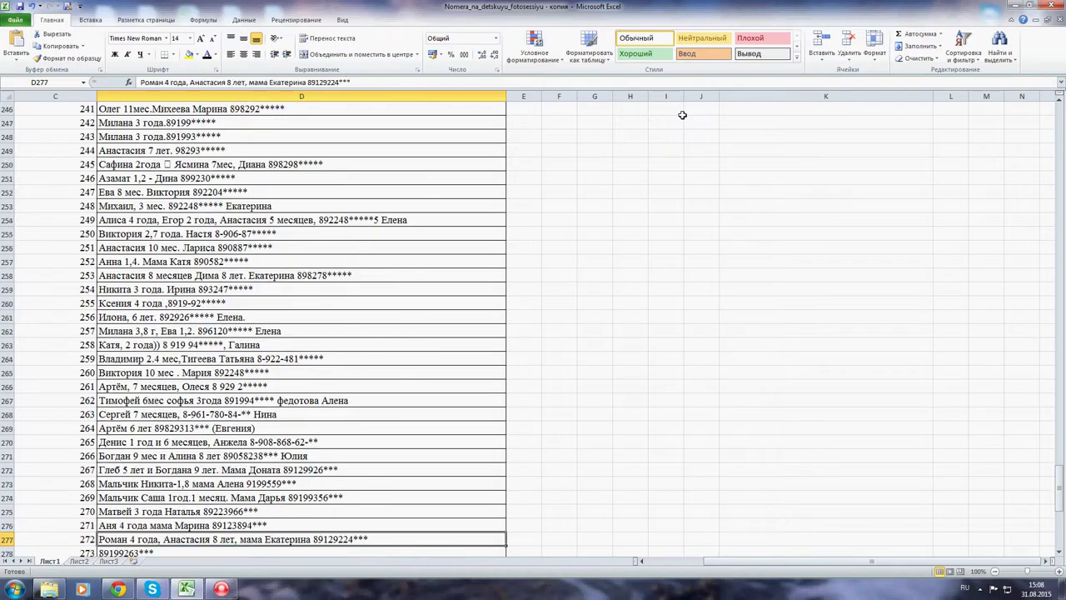
pyautogui.press('Down')
pyautogui.press('Down')
pyautogui.press('Down')
pyautogui.press('Down')
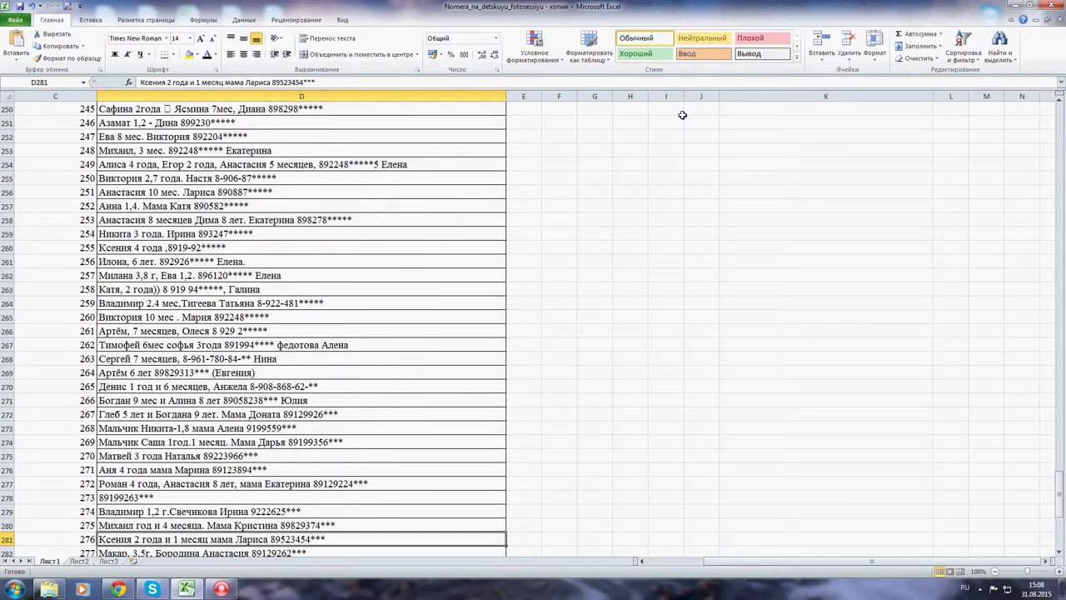
pyautogui.press('Down')
pyautogui.press('Down')
pyautogui.press('Down')
pyautogui.press('Down')
pyautogui.press('Down')
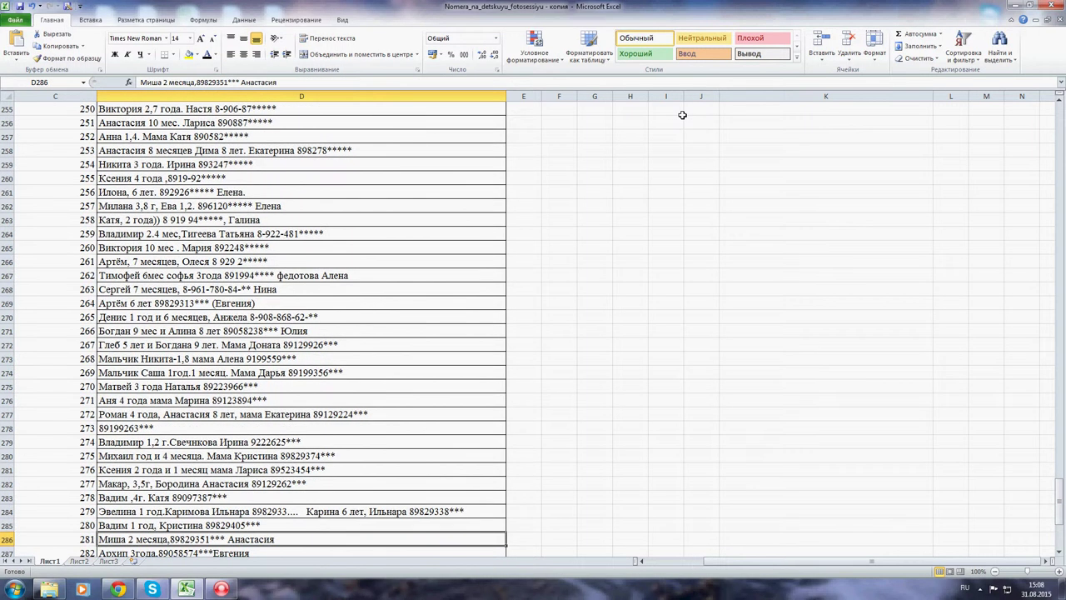
pyautogui.press('Down')
pyautogui.press('Down')
# Switch to the RandStuff random number generator in the browser and generate 30 random numbers in the range 1 to 296.
pyautogui.hotkey('alt', 'Tab')
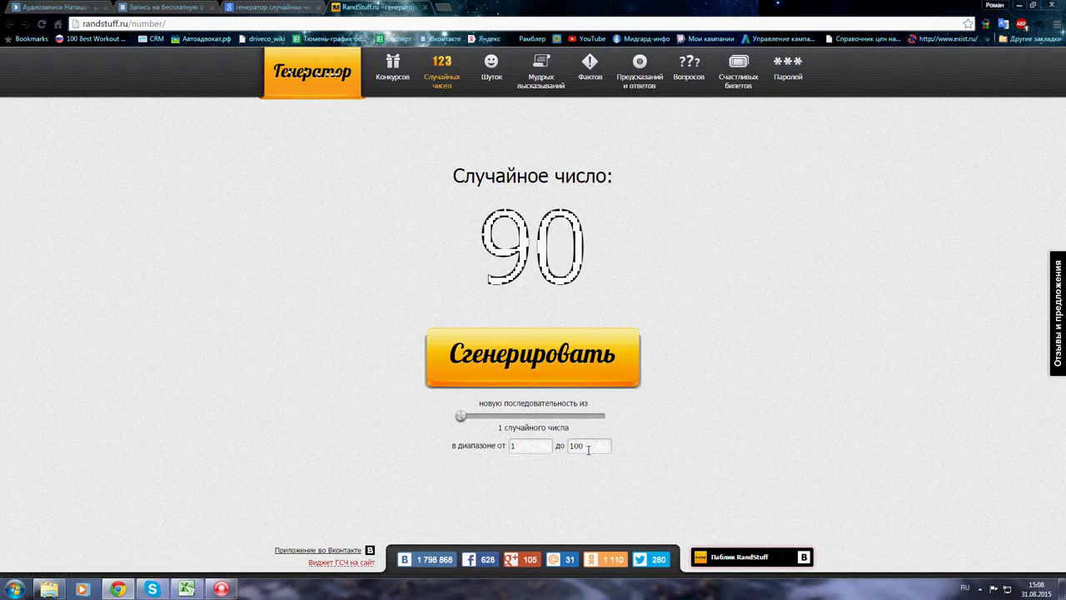
pyautogui.moveTo(588, 450); pyautogui.dragTo(568, 452)
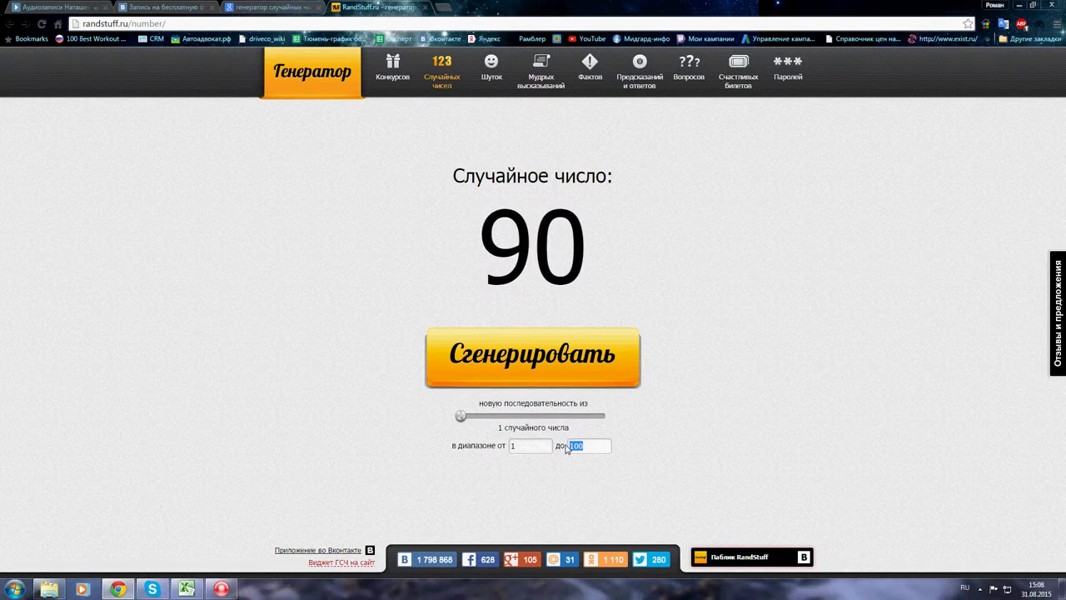
pyautogui.write('296')
pyautogui.moveTo(461, 417); pyautogui.dragTo(548, 419)
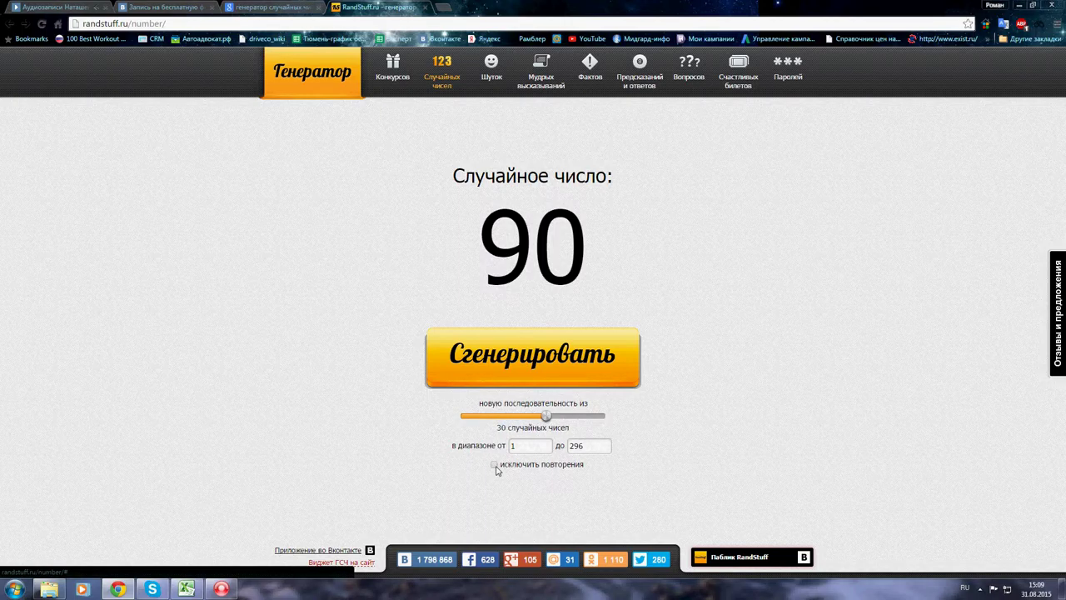
pyautogui.click(541, 356)
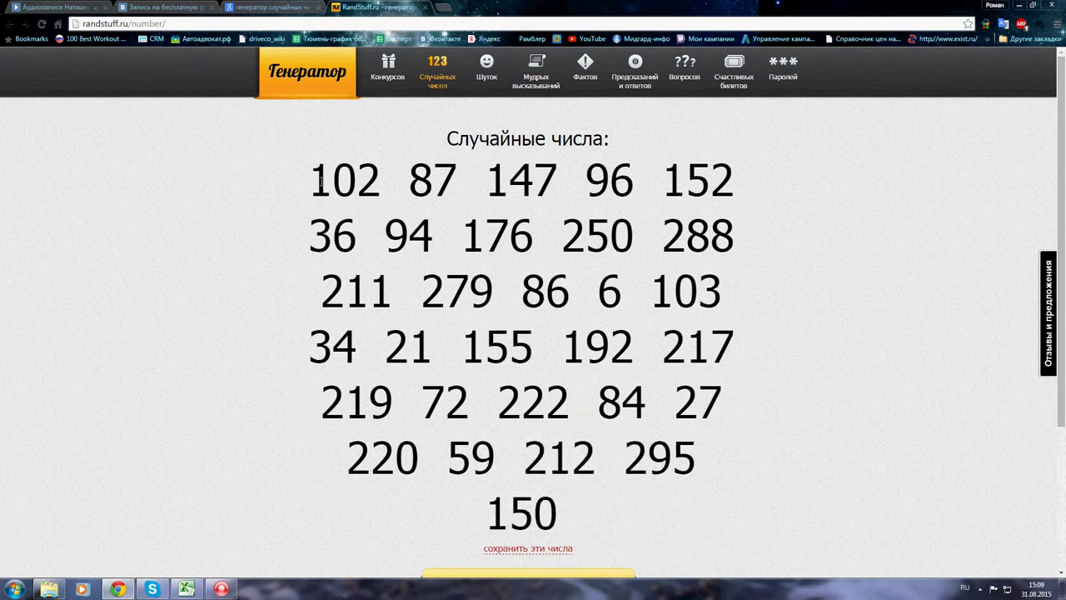
# Copy all the generated random numbers from the RandStuff page.
pyautogui.scroll(-2, 352, 308)
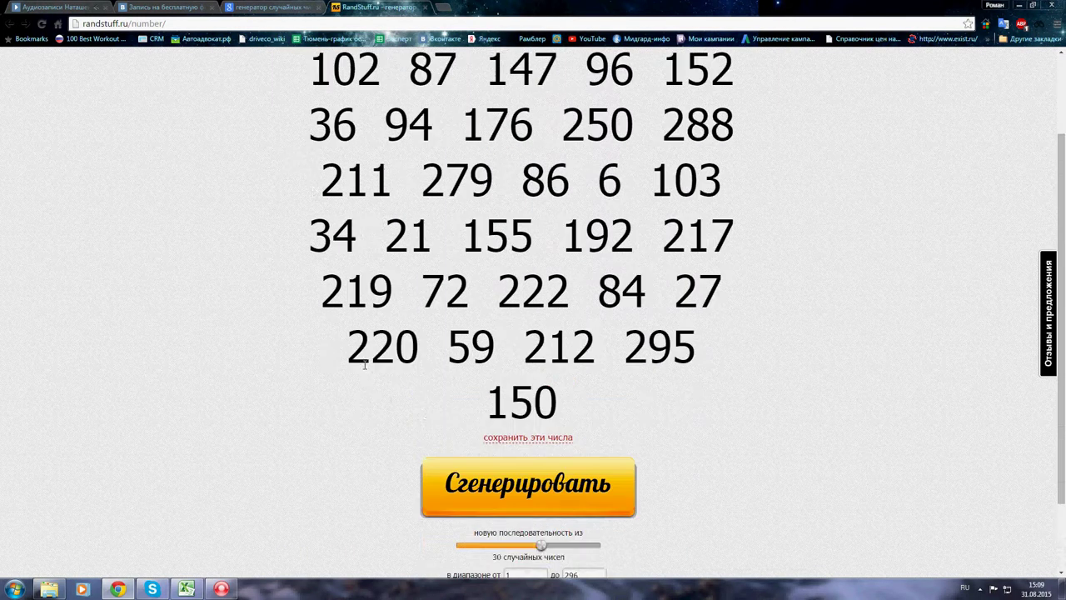
pyautogui.scroll(1, 364, 363)
pyautogui.moveTo(317, 129); pyautogui.dragTo(724, 439)
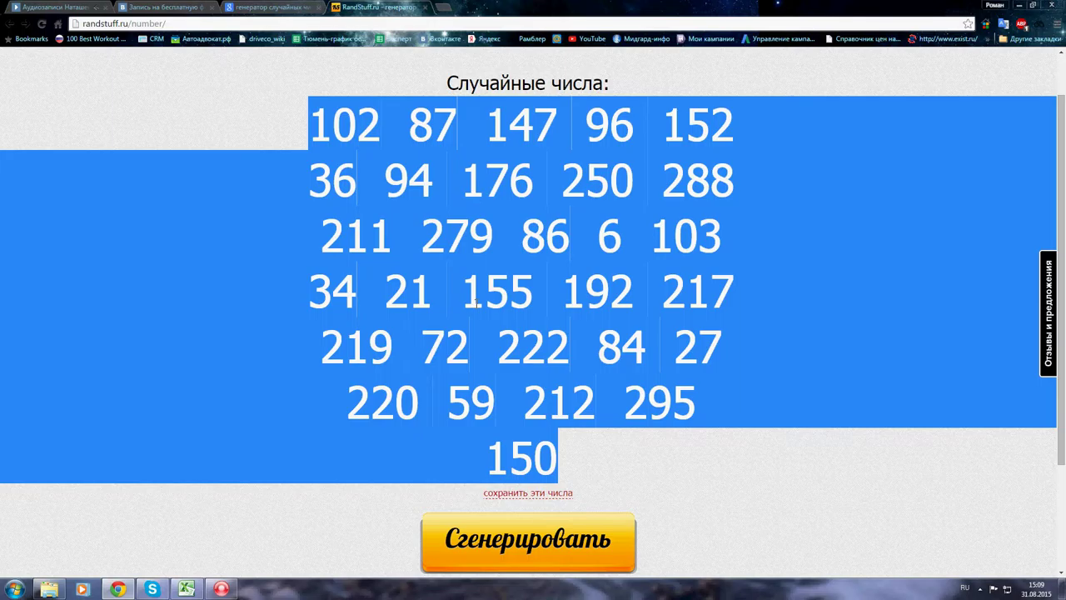
pyautogui.rightClick(473, 303)
pyautogui.click(518, 312)
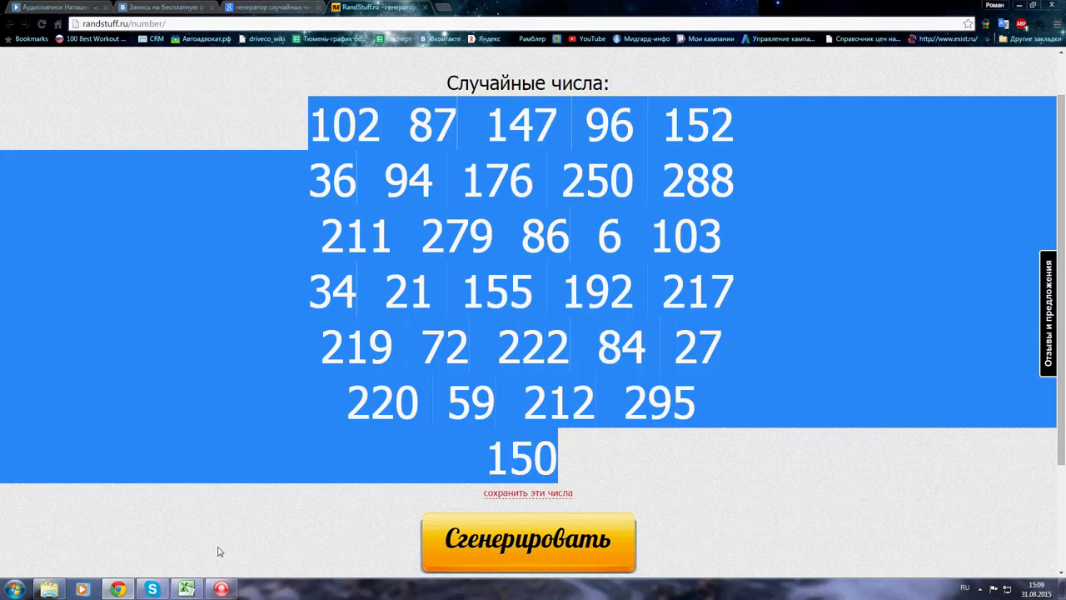
# Switch back to the Excel participant list and paste the copied random numbers into cell D2 above the entries.
pyautogui.click(190, 590)
pyautogui.scroll(15, 762, 171)
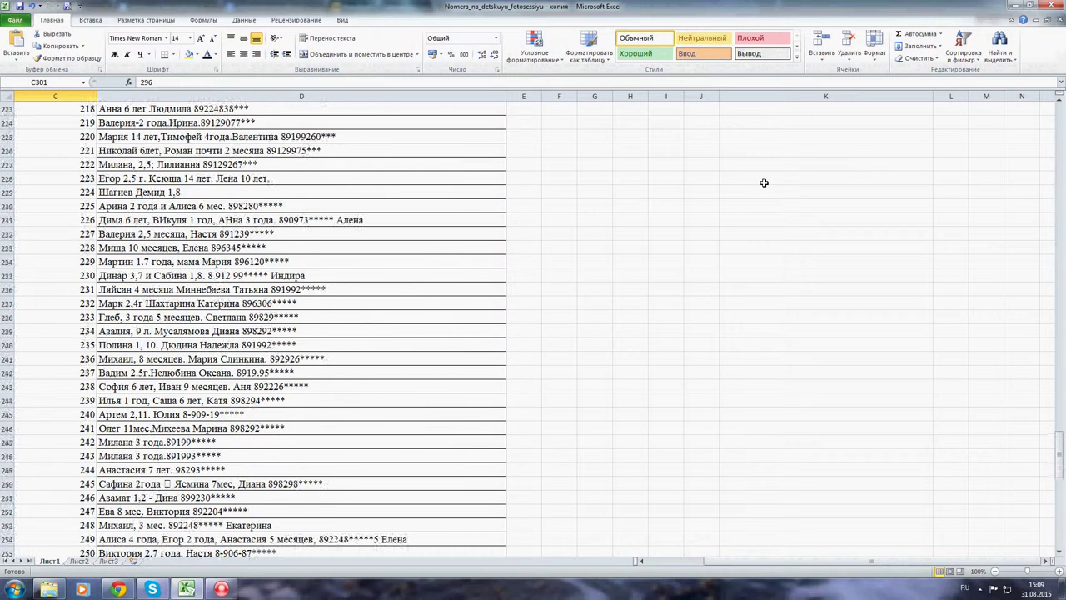
pyautogui.scroll(6, 764, 183)
pyautogui.moveTo(1060, 440); pyautogui.dragTo(977, 123)
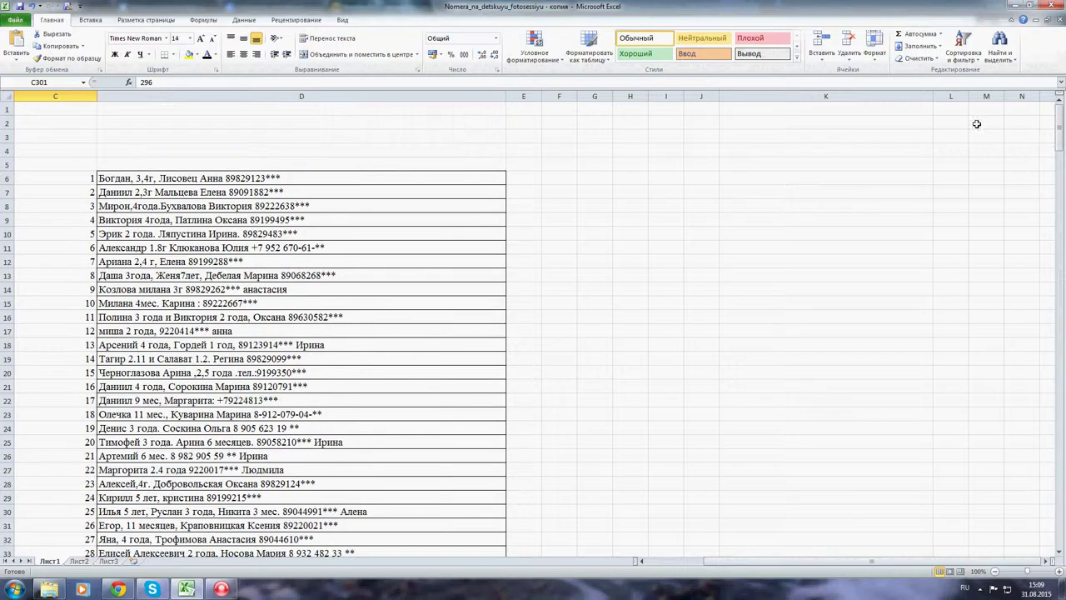
pyautogui.doubleClick(140, 124)
pyautogui.rightClick(140, 124)
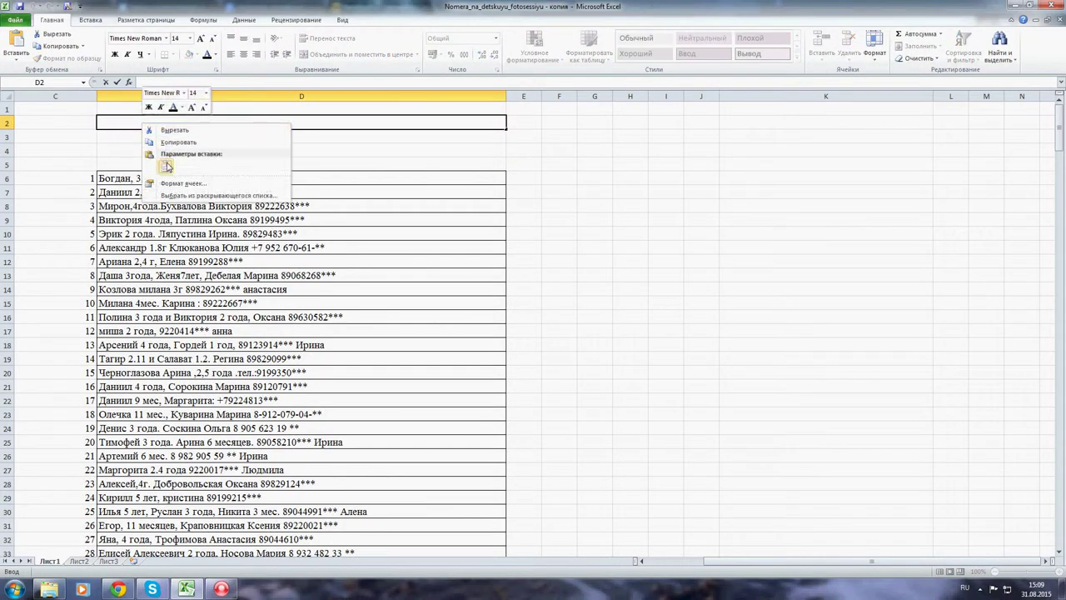
pyautogui.click(148, 150)
pyautogui.click(618, 189)
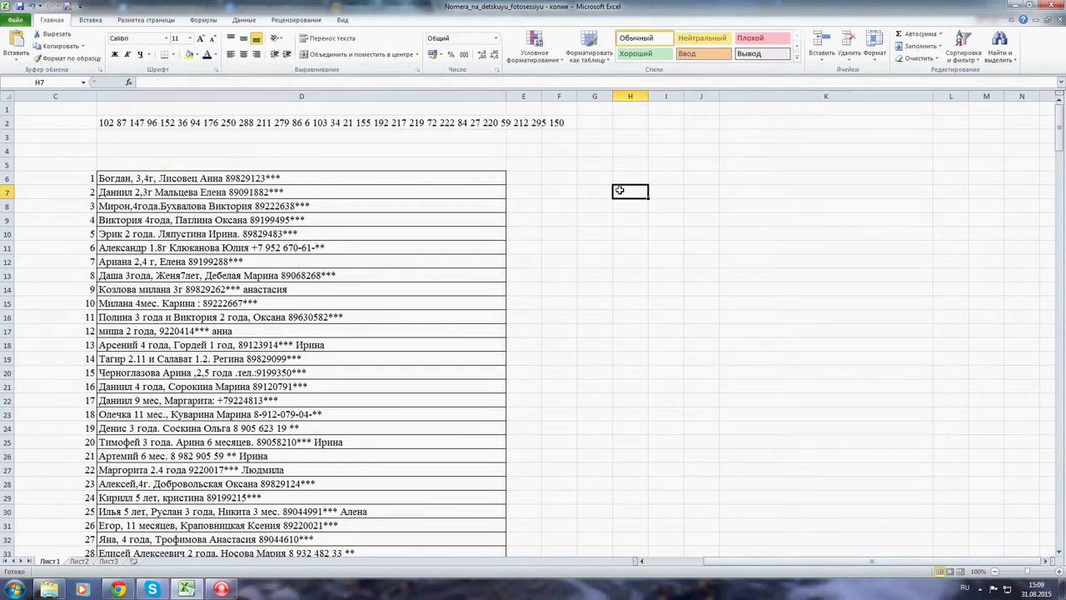
# Find the first drawn number, 102, in the sheet and fill that participant's entry in column D with yellow.
pyautogui.click(106, 124)
pyautogui.doubleClick(146, 82)
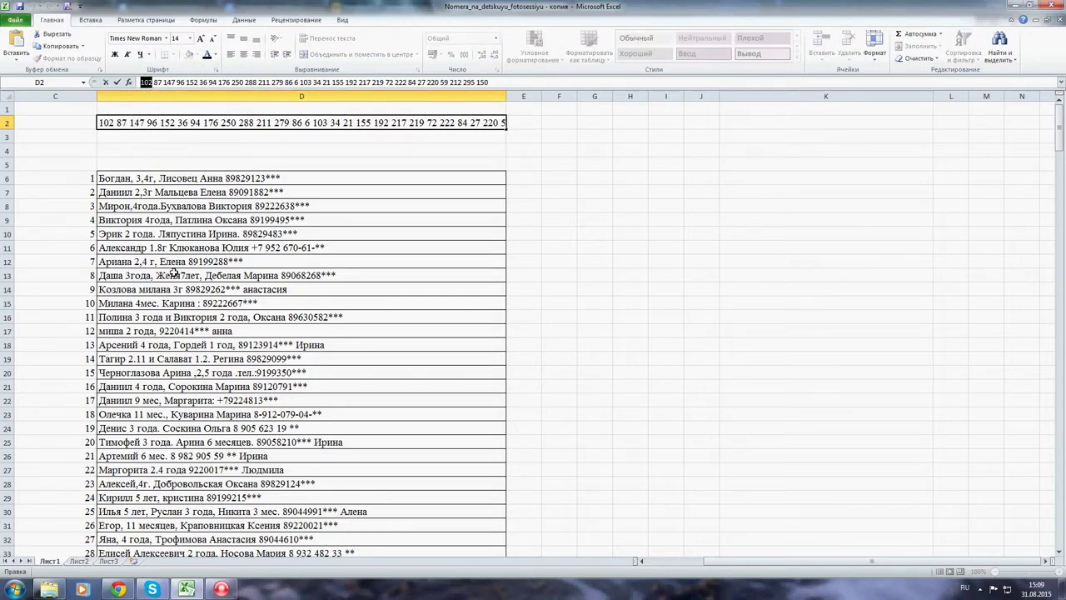
pyautogui.press('Escape')
pyautogui.hotkey('ctrl', 'f')
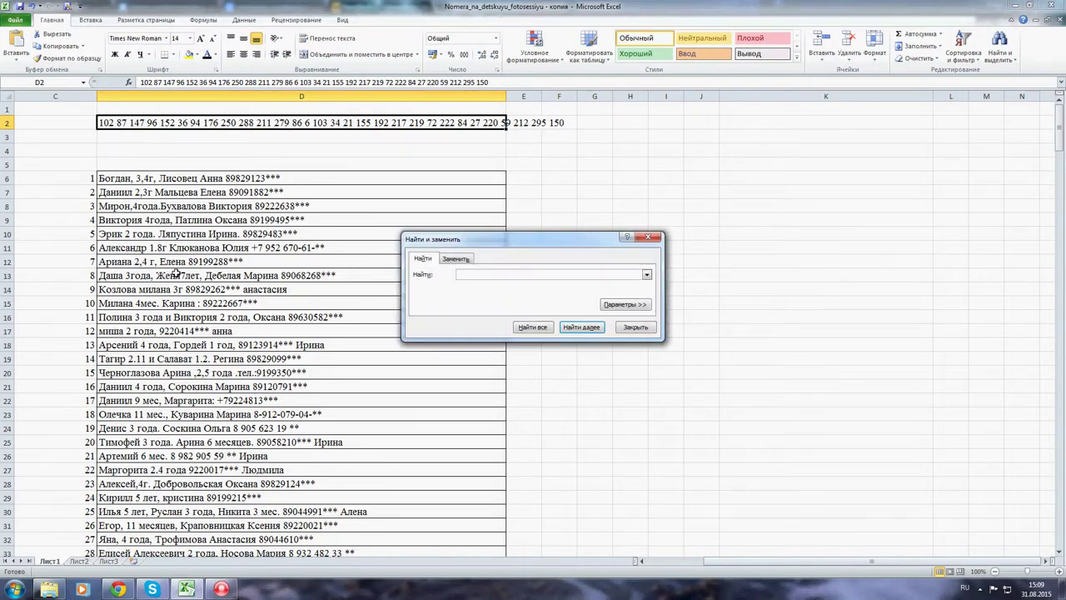
pyautogui.write('102')
pyautogui.click(582, 327)
pyautogui.click(636, 327)
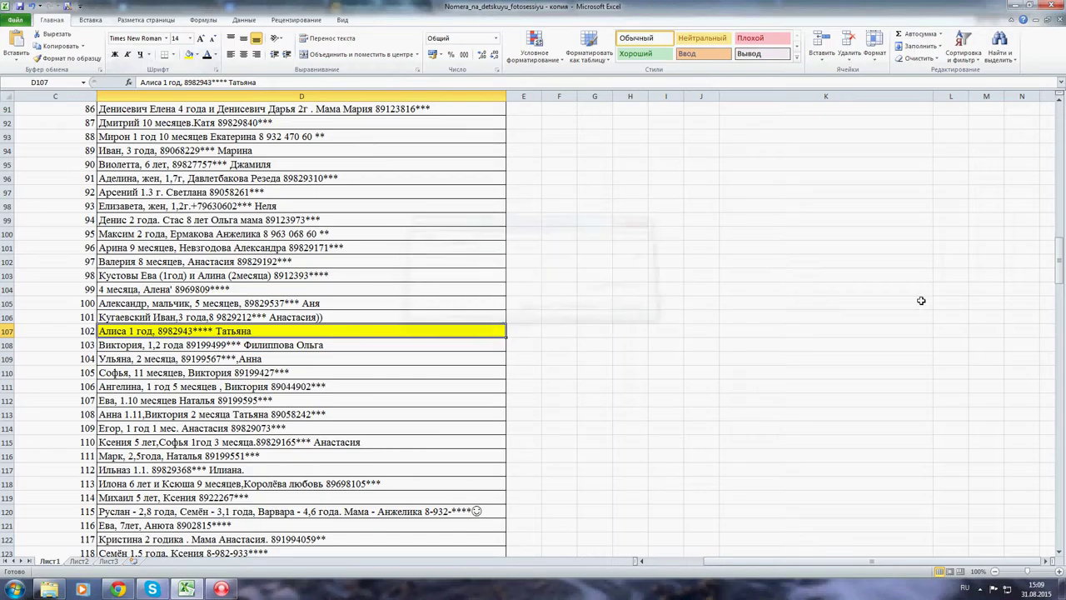
# Take the second drawn number, 87, from cell D2 and fill that participant's entry in column D with yellow.
pyautogui.moveTo(1060, 274); pyautogui.dragTo(1056, 124)
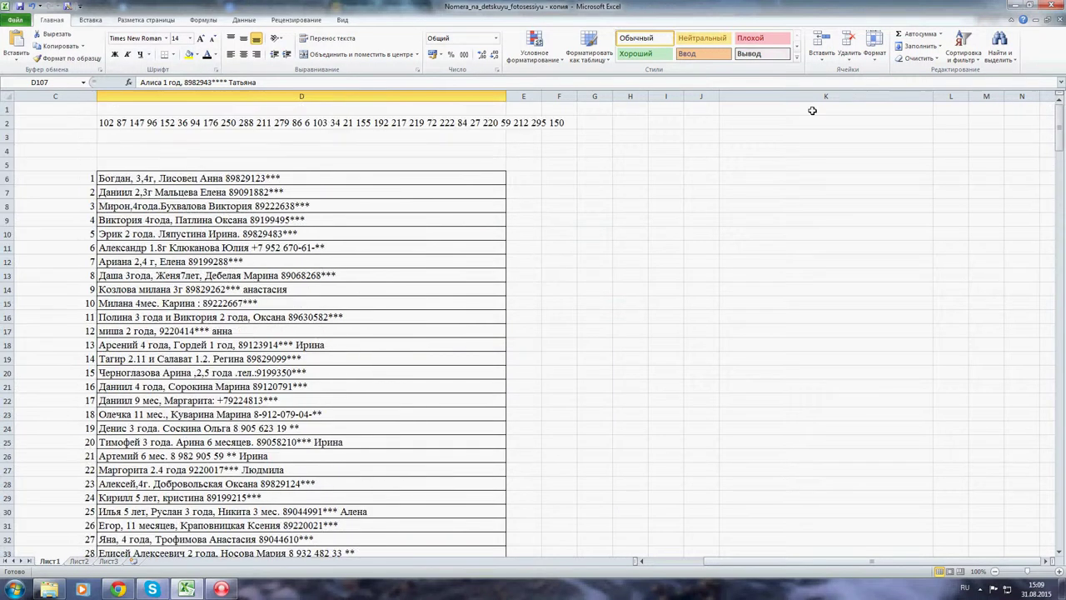
pyautogui.click(119, 129)
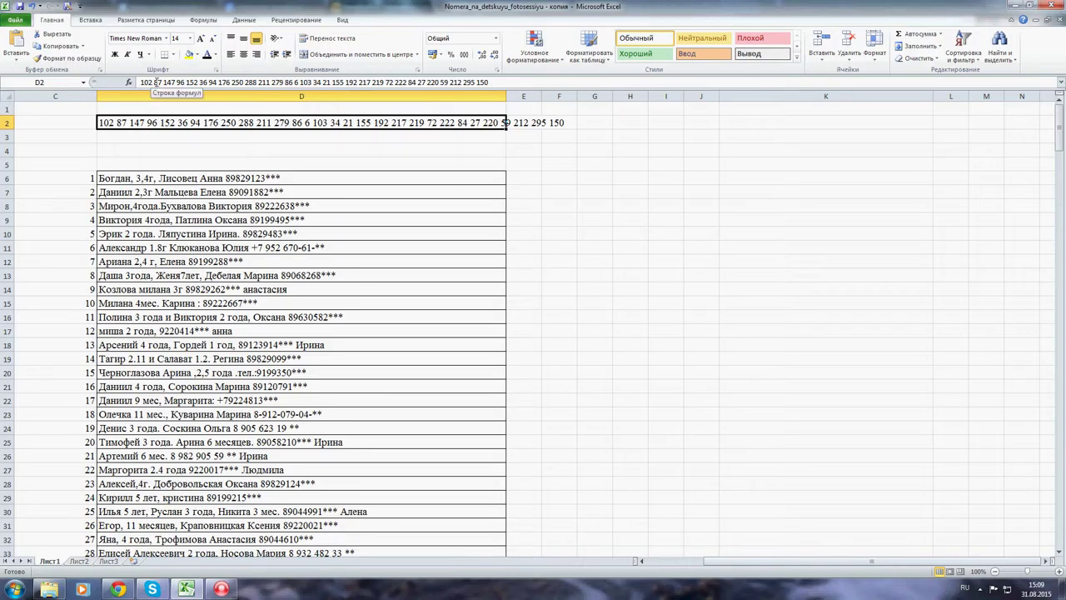
pyautogui.click(154, 81)
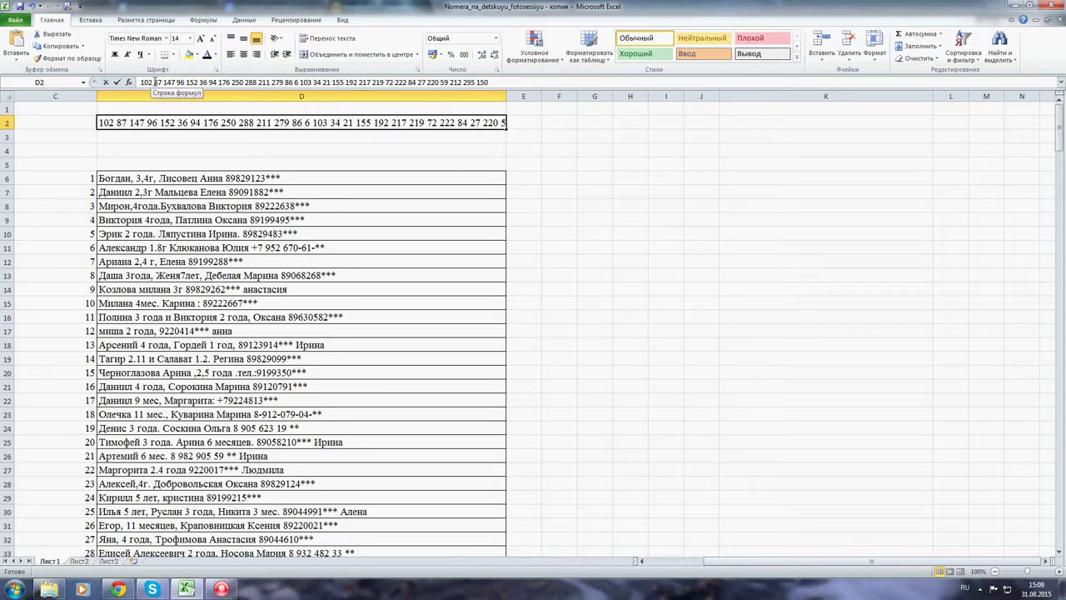
pyautogui.click(199, 441)
pyautogui.scroll(-13, 190, 484)
pyautogui.scroll(-10, 188, 483)
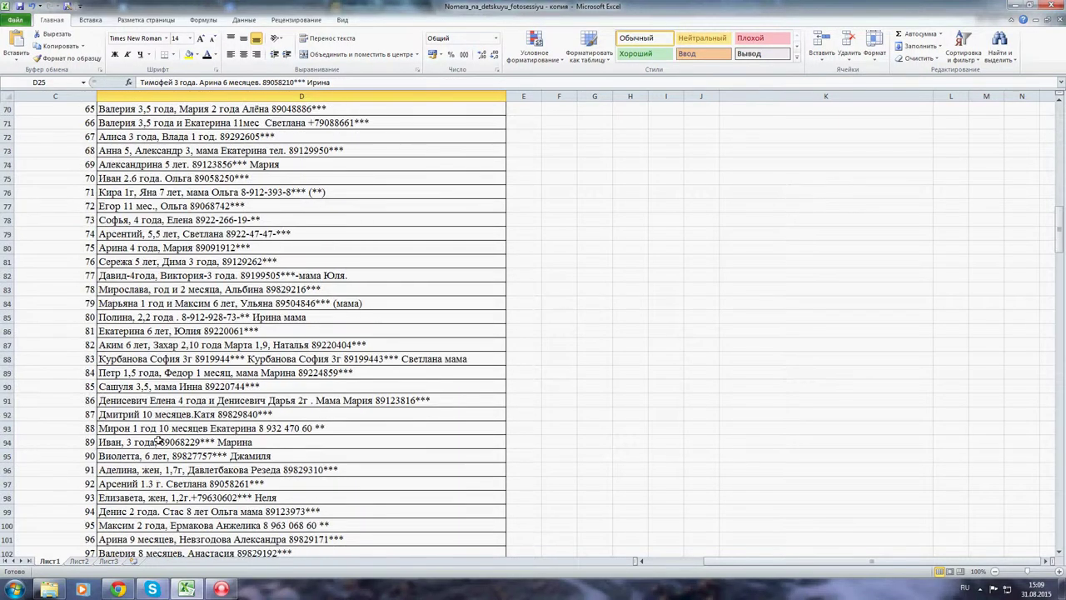
pyautogui.click(117, 413)
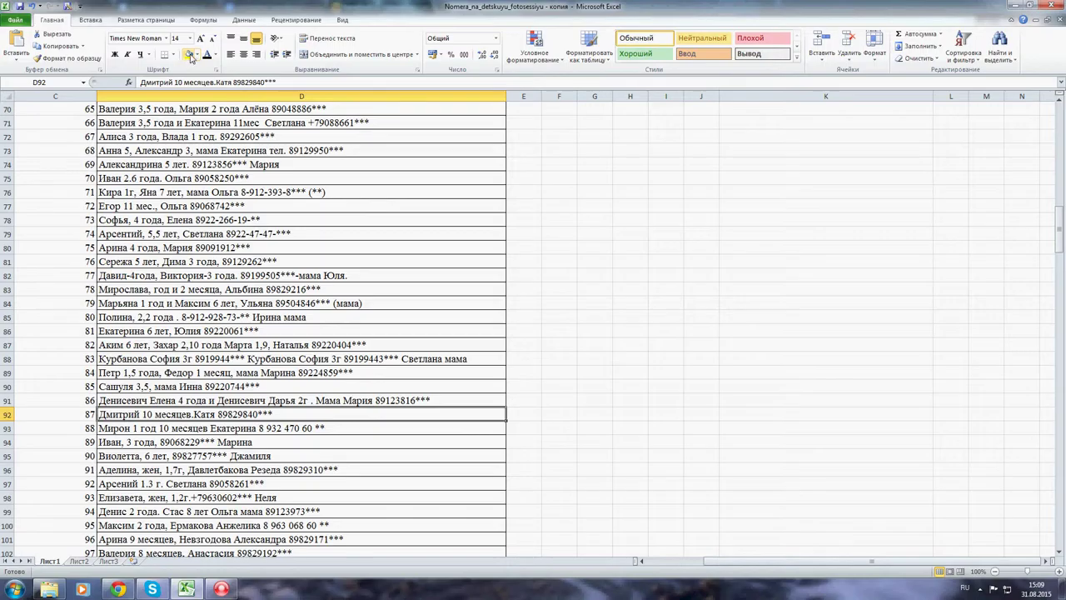
pyautogui.click(188, 54)
# Take the third drawn number, 147, from cell D2 and fill that participant's entry in column D with yellow.
pyautogui.scroll(18, 311, 367)
pyautogui.scroll(5, 311, 368)
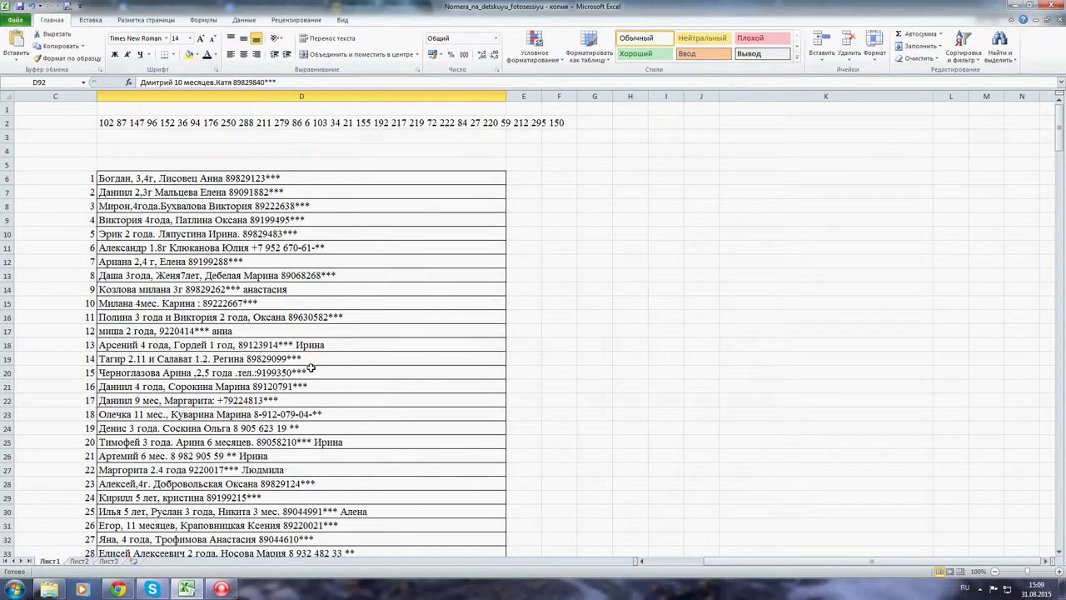
pyautogui.click(134, 123)
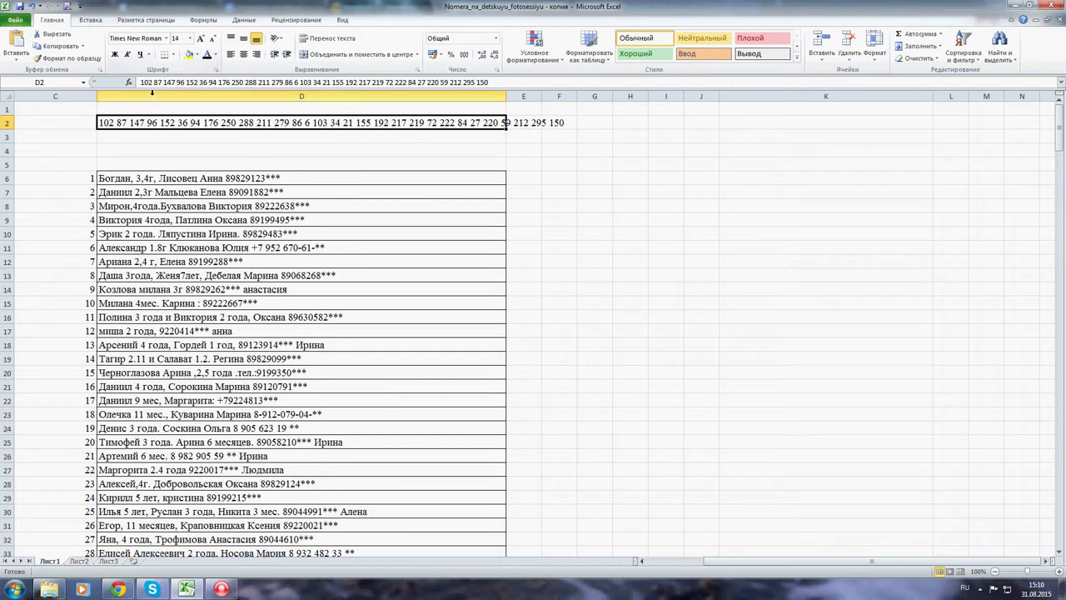
pyautogui.moveTo(163, 82); pyautogui.dragTo(177, 83)
pyautogui.click(208, 389)
pyautogui.scroll(-18, 204, 408)
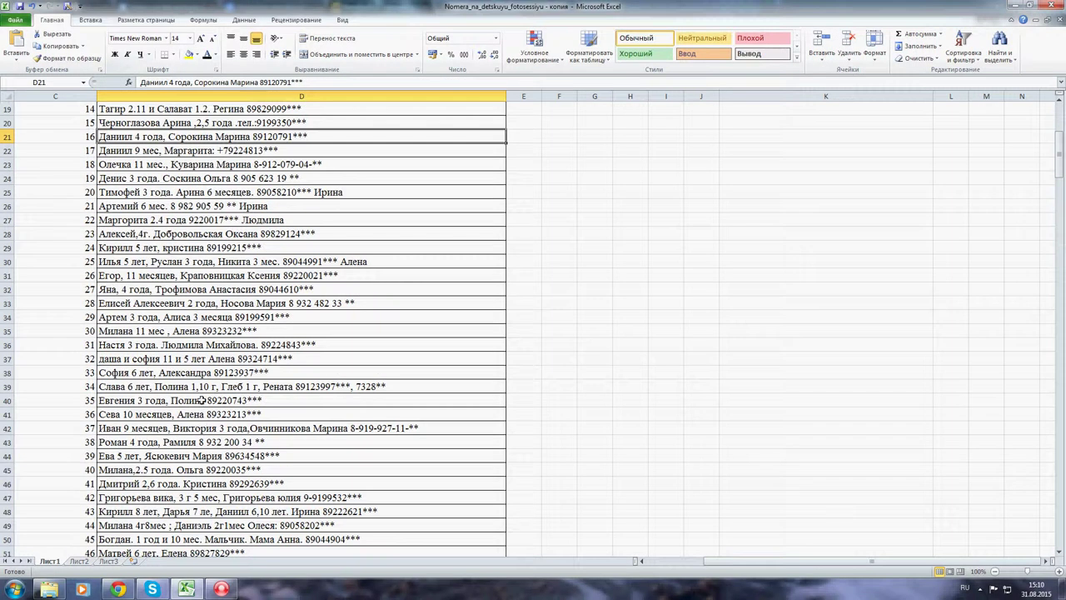
pyautogui.scroll(-20, 200, 428)
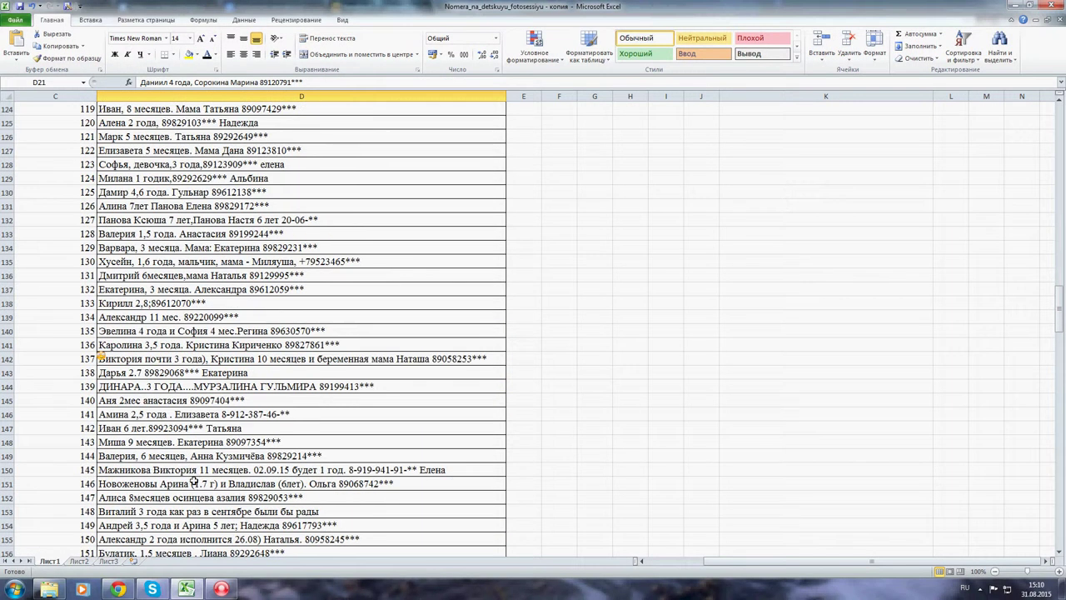
pyautogui.click(151, 497)
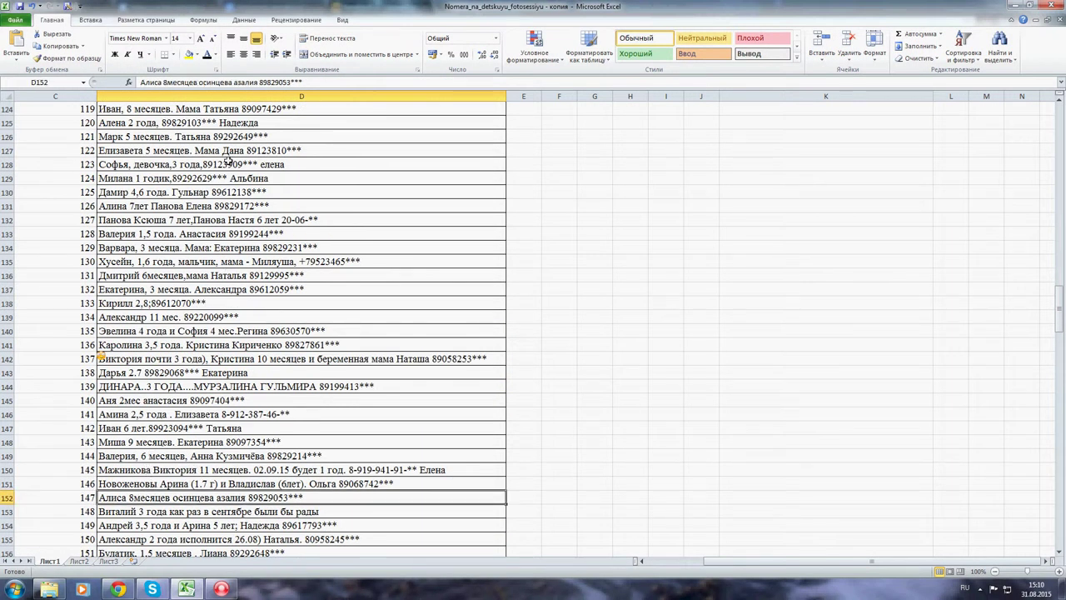
pyautogui.click(188, 55)
# Take the fourth drawn number, 96, from cell D2 and fill that participant's entry in column D with yellow.
pyautogui.moveTo(1061, 337); pyautogui.dragTo(1040, 126)
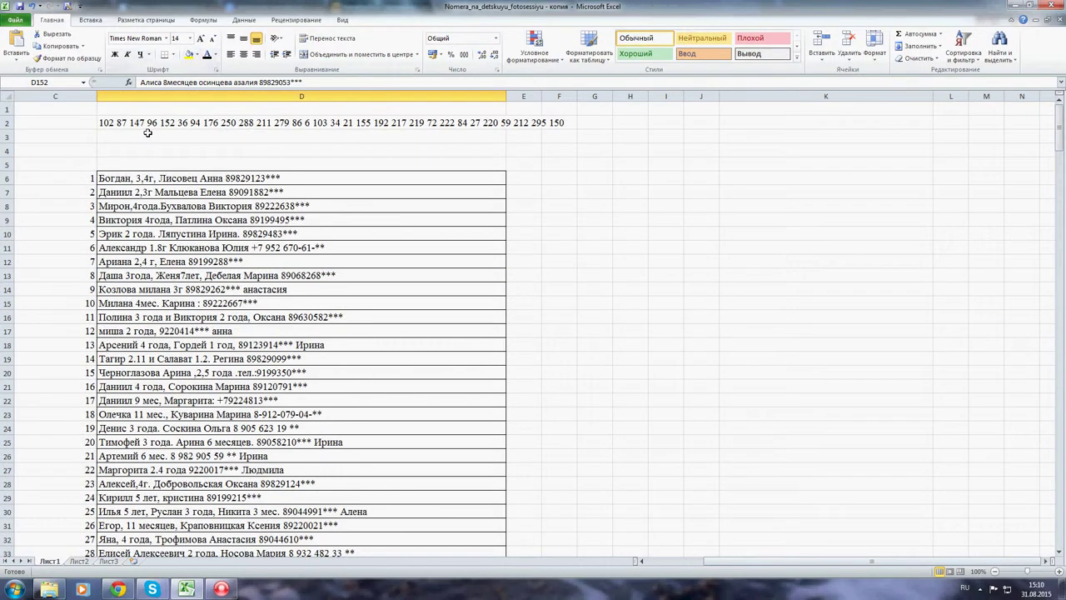
pyautogui.click(151, 122)
pyautogui.click(185, 82)
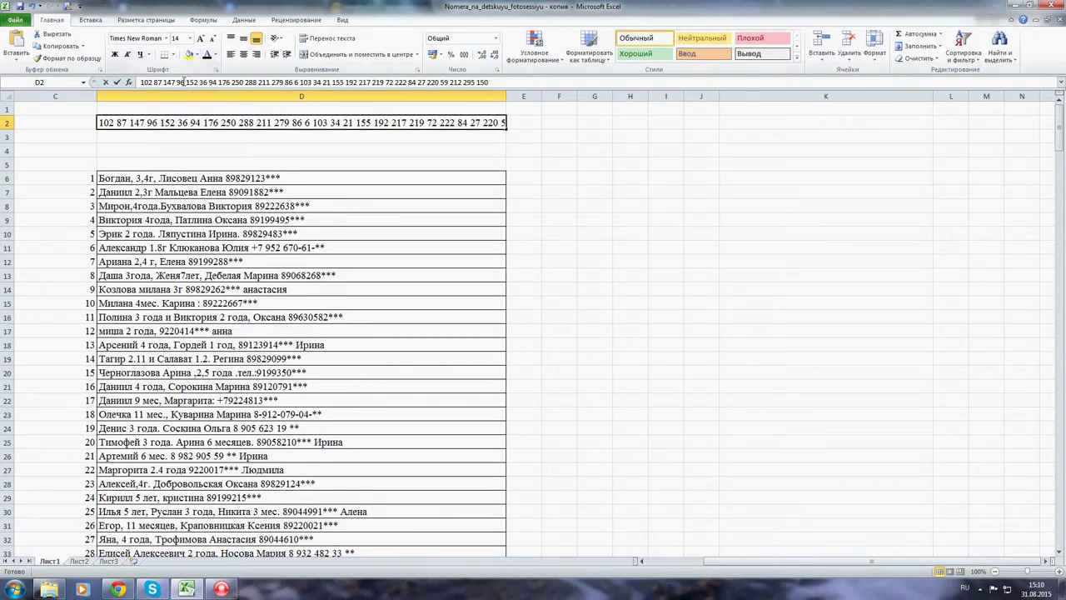
pyautogui.click(185, 318)
pyautogui.scroll(-17, 185, 321)
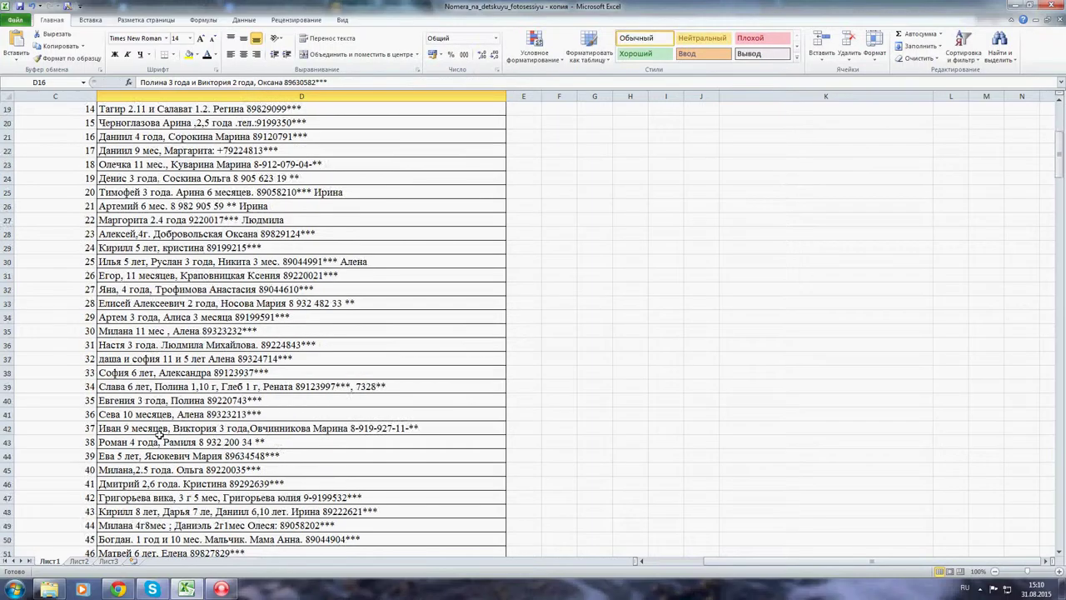
pyautogui.scroll(-6, 165, 521)
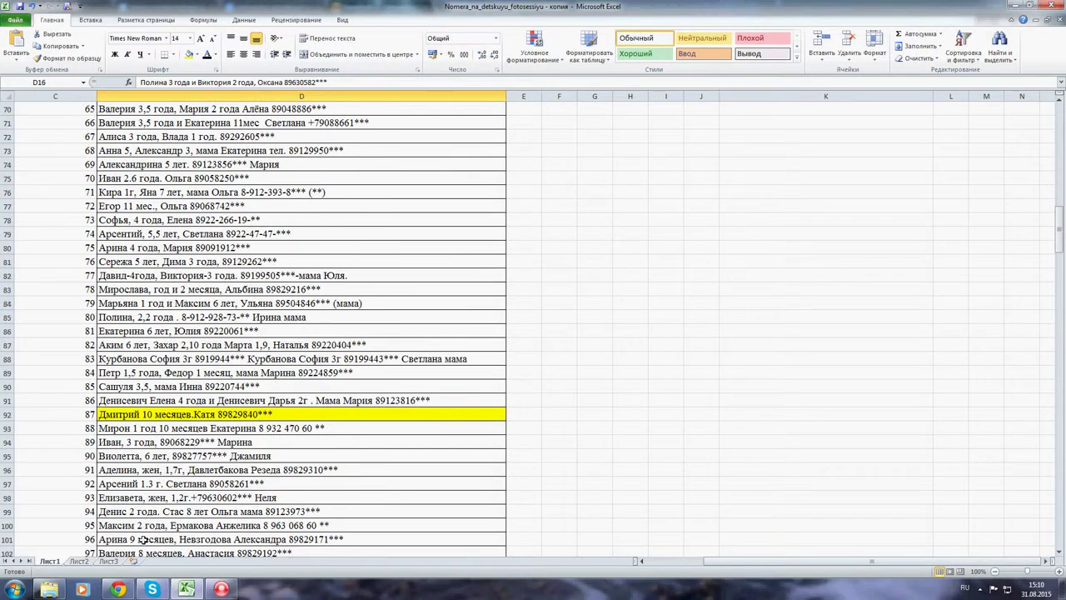
pyautogui.click(143, 540)
pyautogui.click(189, 54)
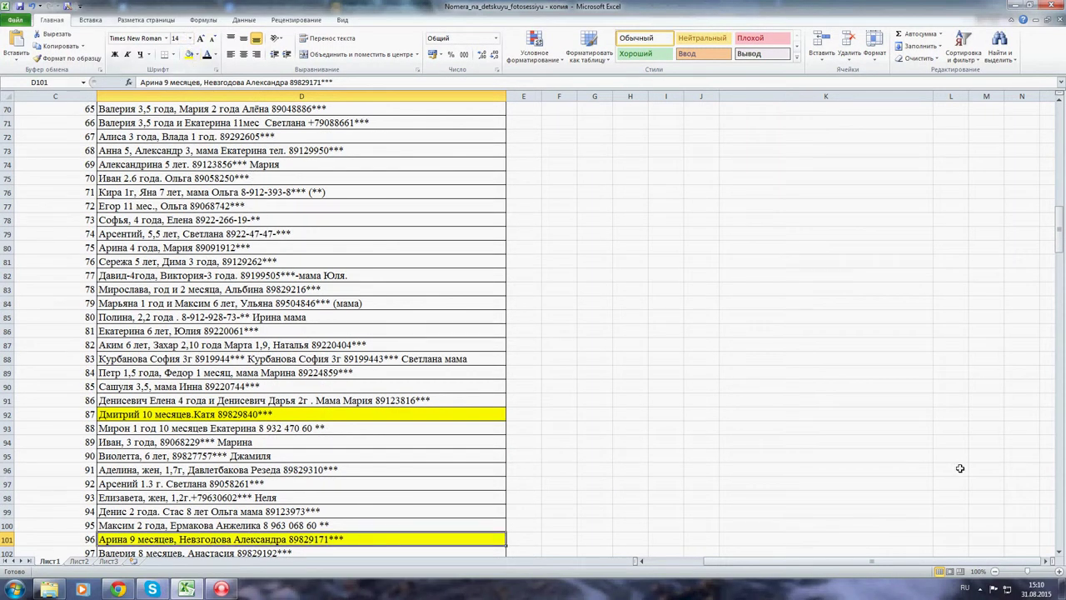
# Take the fifth drawn number, 152, from cell D2 and fill that participant's entry in column D with yellow.
pyautogui.moveTo(1059, 239); pyautogui.dragTo(1051, 136)
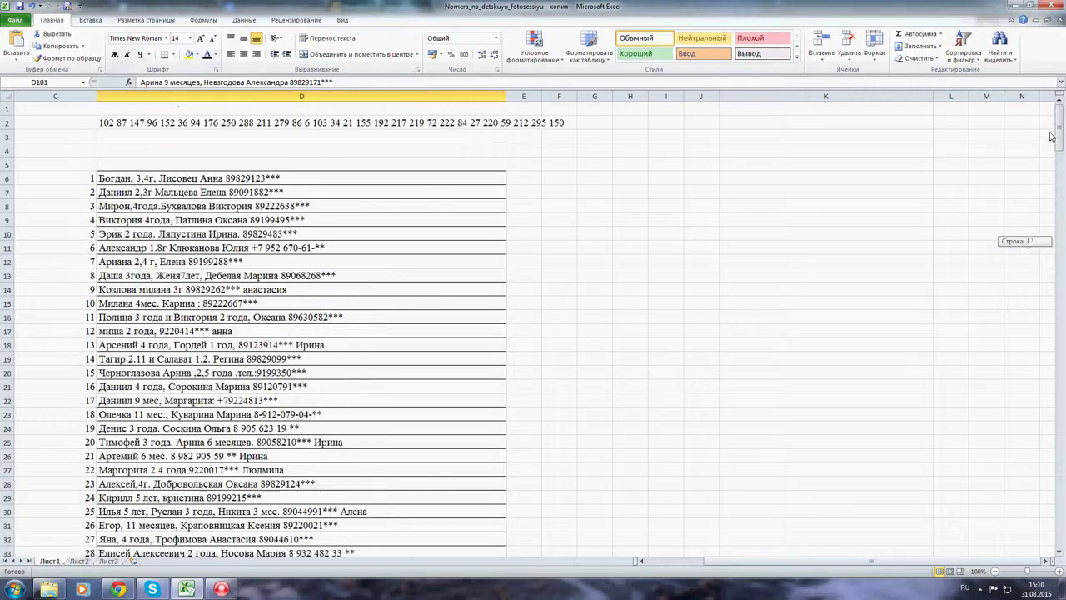
pyautogui.click(167, 123)
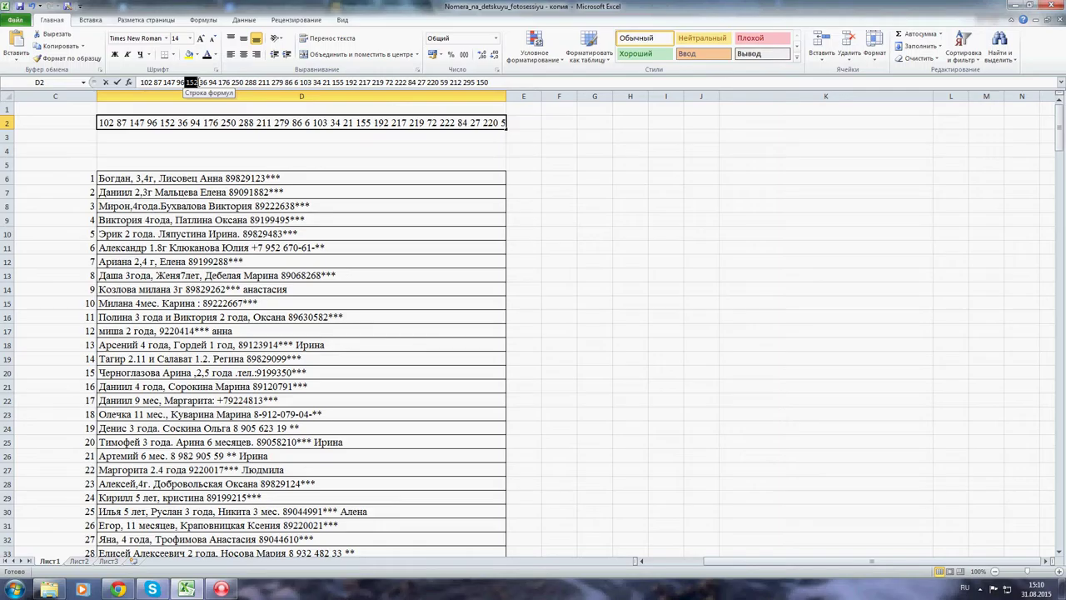
pyautogui.click(247, 233)
pyautogui.scroll(-5, 247, 438)
pyautogui.scroll(-20, 266, 442)
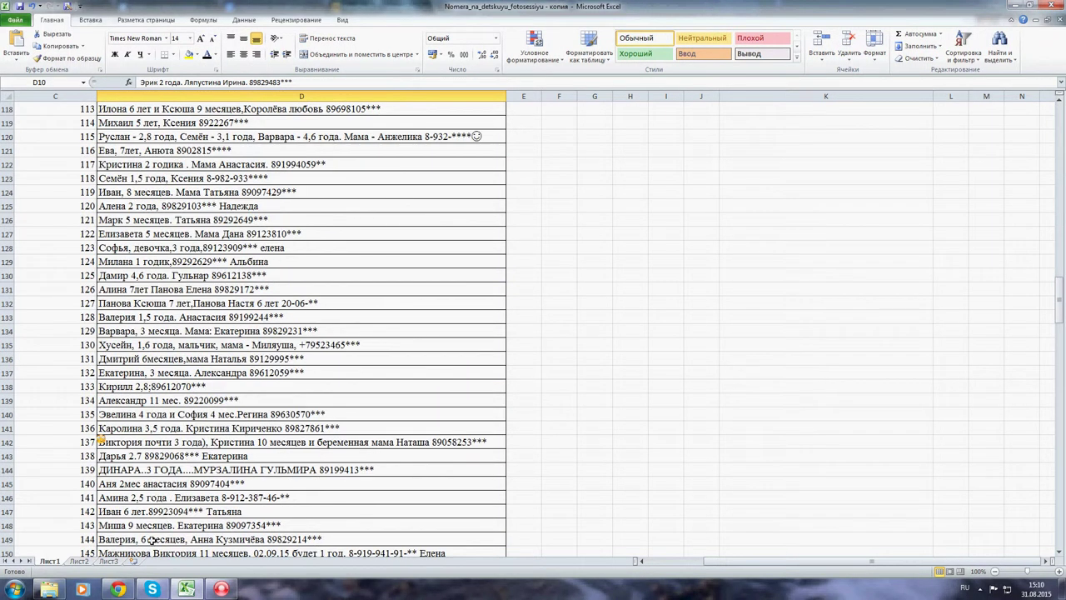
pyautogui.scroll(-5, 153, 540)
pyautogui.click(125, 442)
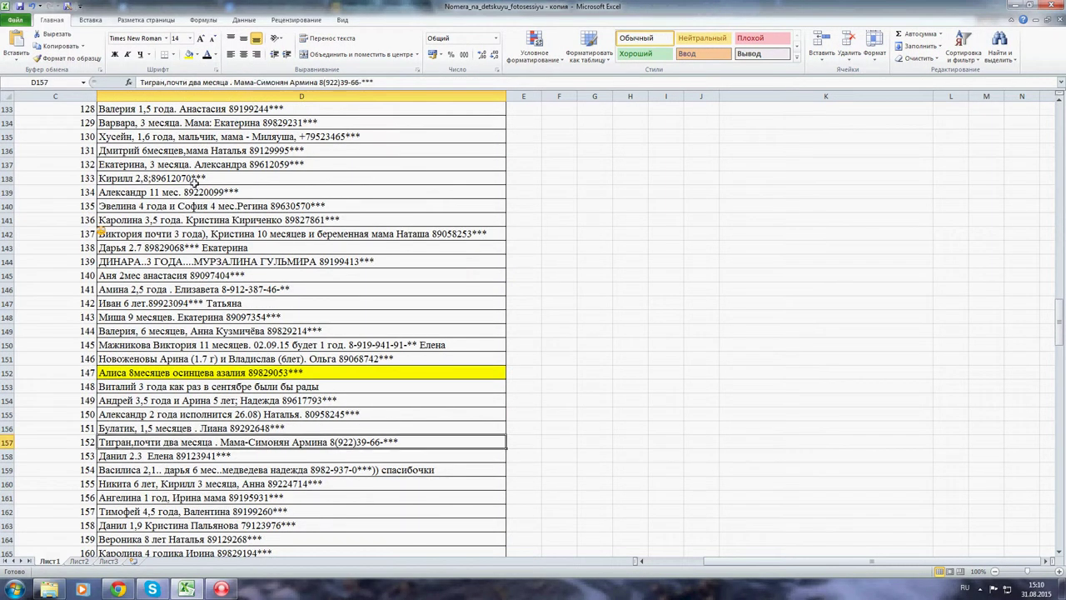
pyautogui.click(189, 54)
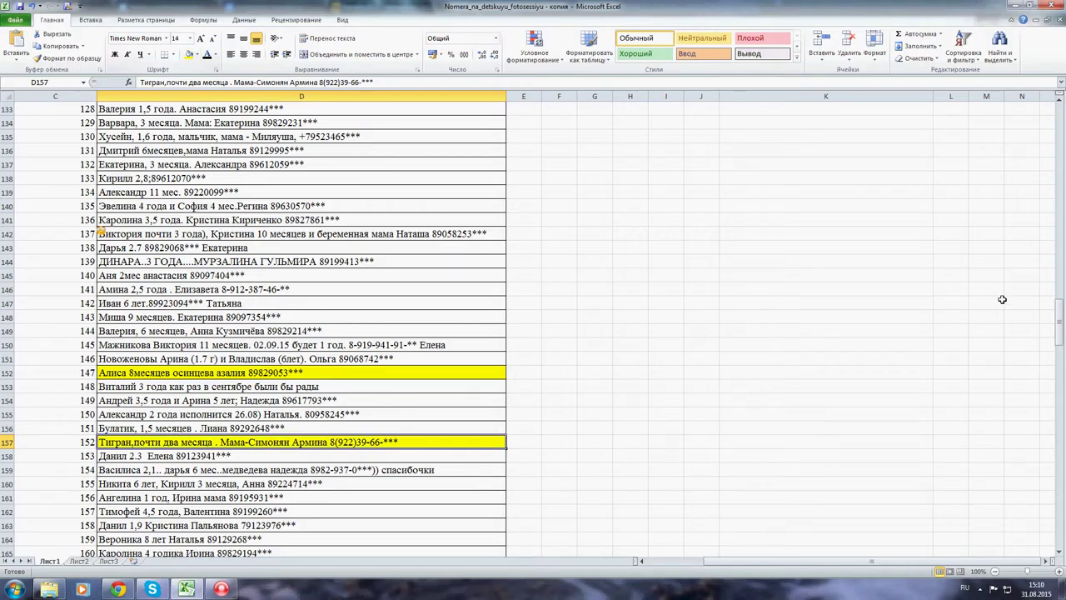
# Take the drawn numbers 36 and 94 from cell D2 and fill both participants' entries in column D with yellow.
pyautogui.moveTo(1058, 325); pyautogui.dragTo(1037, 116)
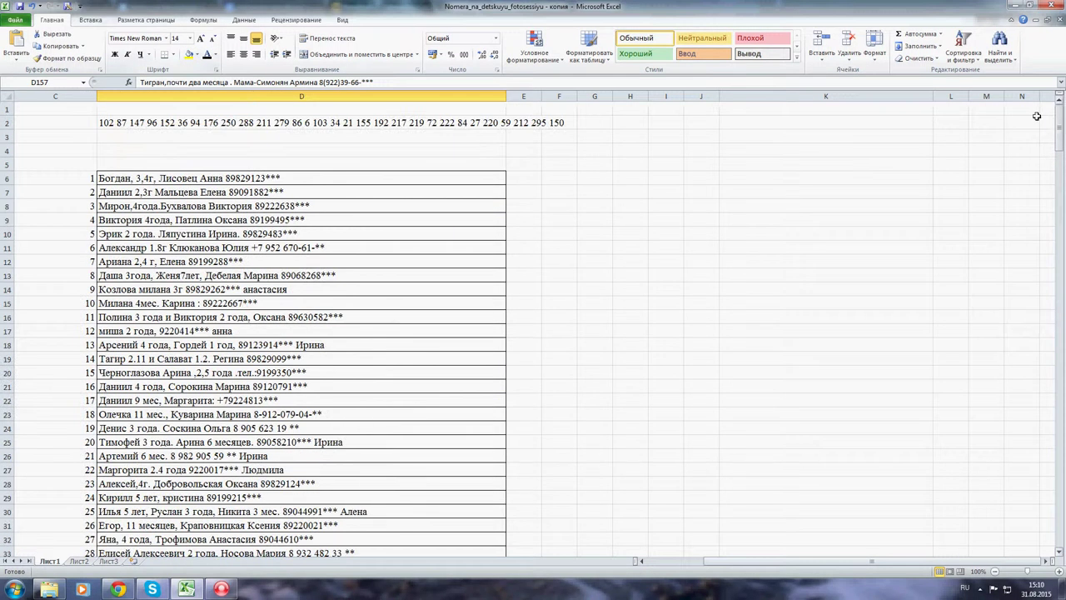
pyautogui.click(182, 124)
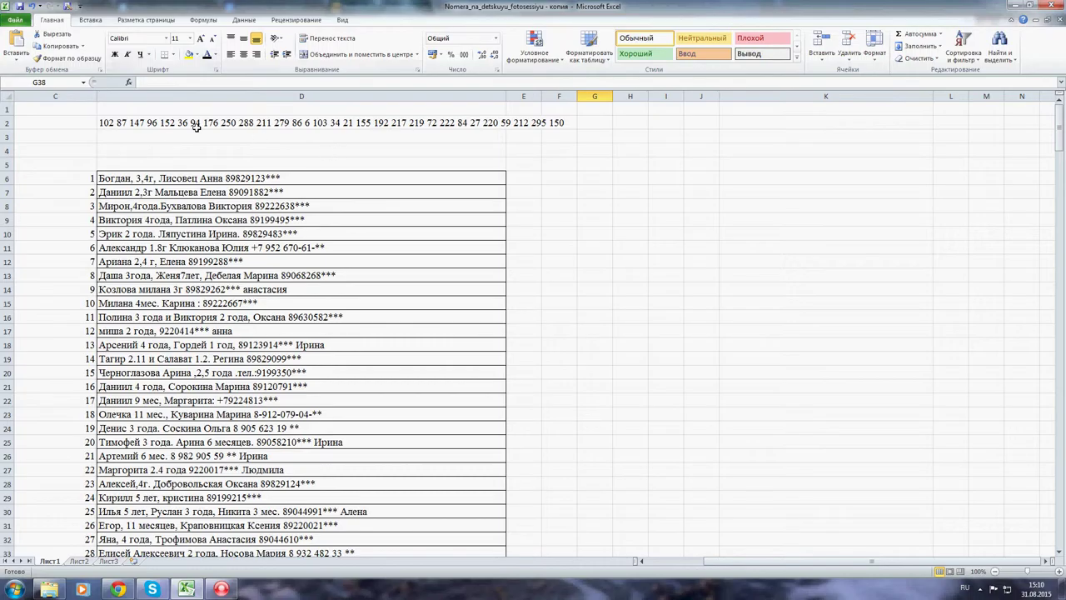
pyautogui.click(194, 123)
pyautogui.click(212, 81)
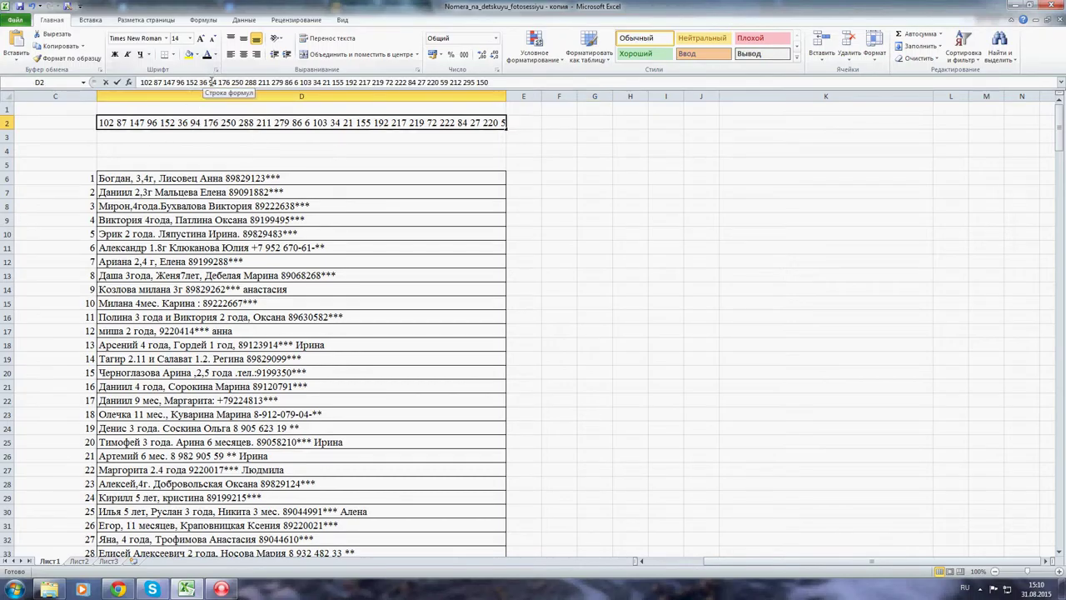
pyautogui.click(250, 316)
pyautogui.scroll(-20, 249, 417)
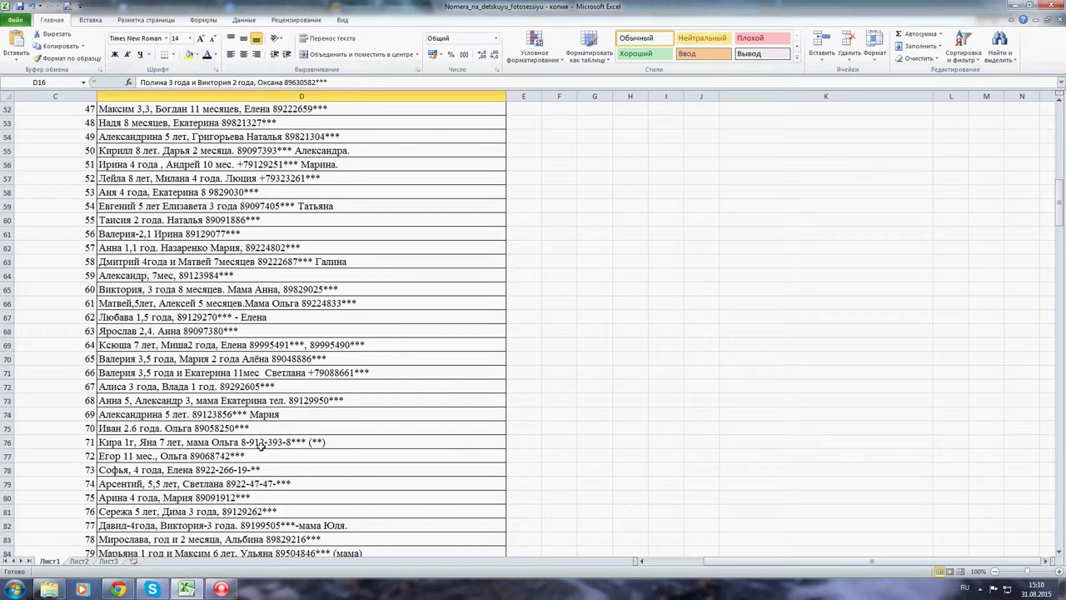
pyautogui.scroll(-5, 249, 455)
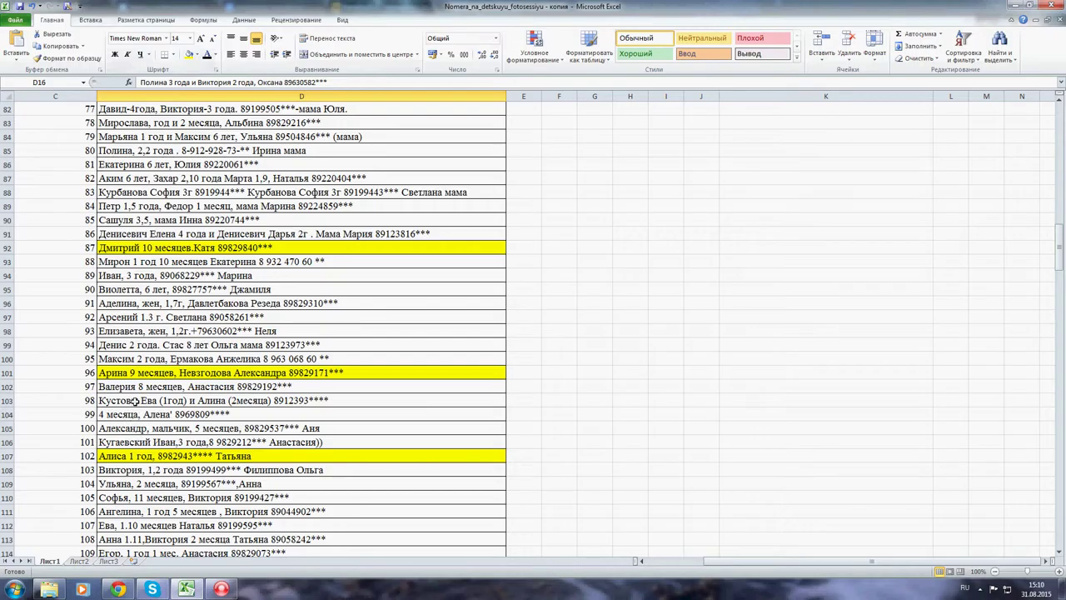
pyautogui.click(125, 346)
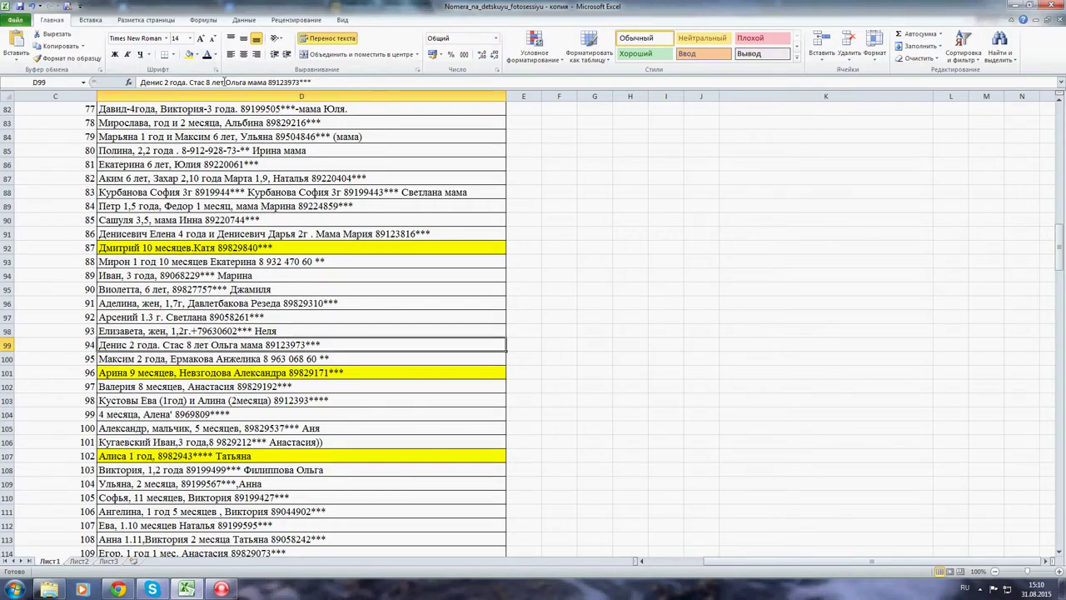
pyautogui.click(188, 54)
pyautogui.click(605, 327)
# Find the eighth drawn number, 176, in the list and fill that participant's entry in column D with yellow.
pyautogui.scroll(20, 609, 319)
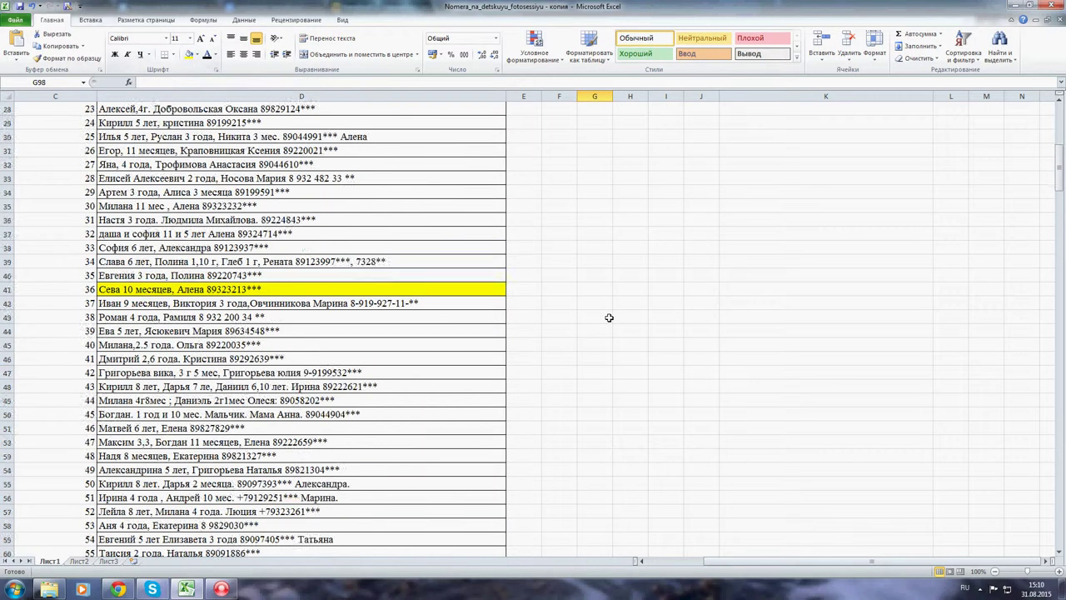
pyautogui.scroll(-20, 250, 333)
pyautogui.click(128, 441)
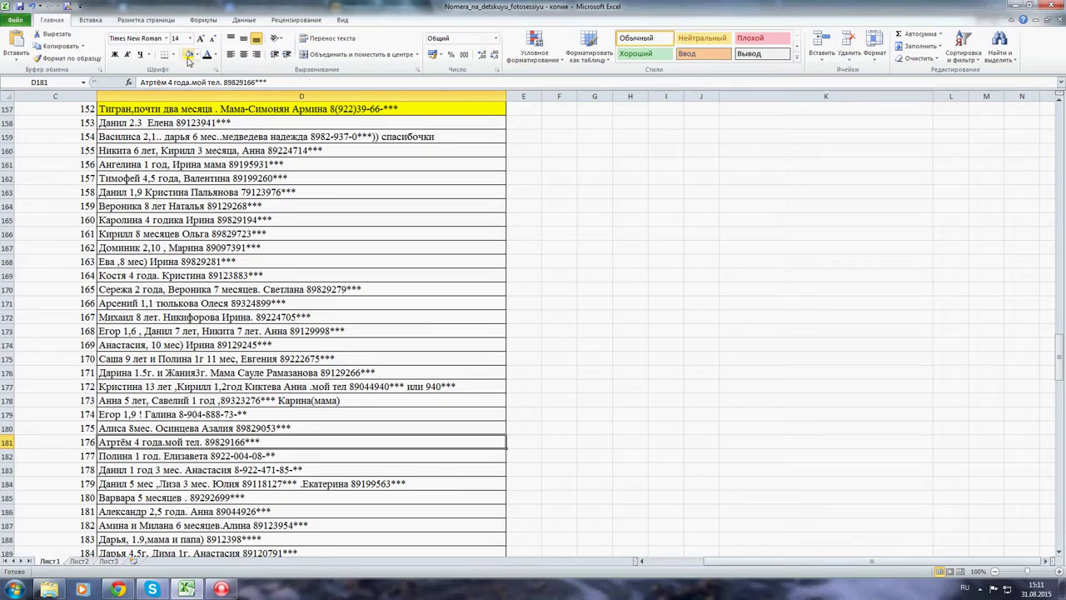
pyautogui.click(188, 55)
# Take the ninth drawn number, 250, from cell D2 and fill that participant's entry in column D with yellow.
pyautogui.moveTo(1062, 365); pyautogui.dragTo(1040, 134)
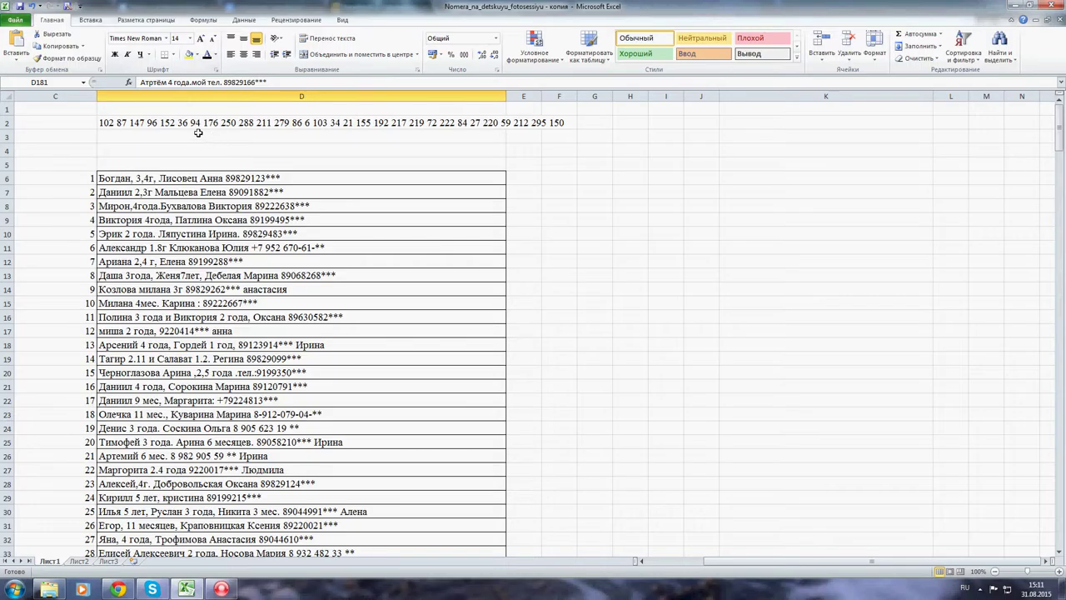
pyautogui.click(225, 123)
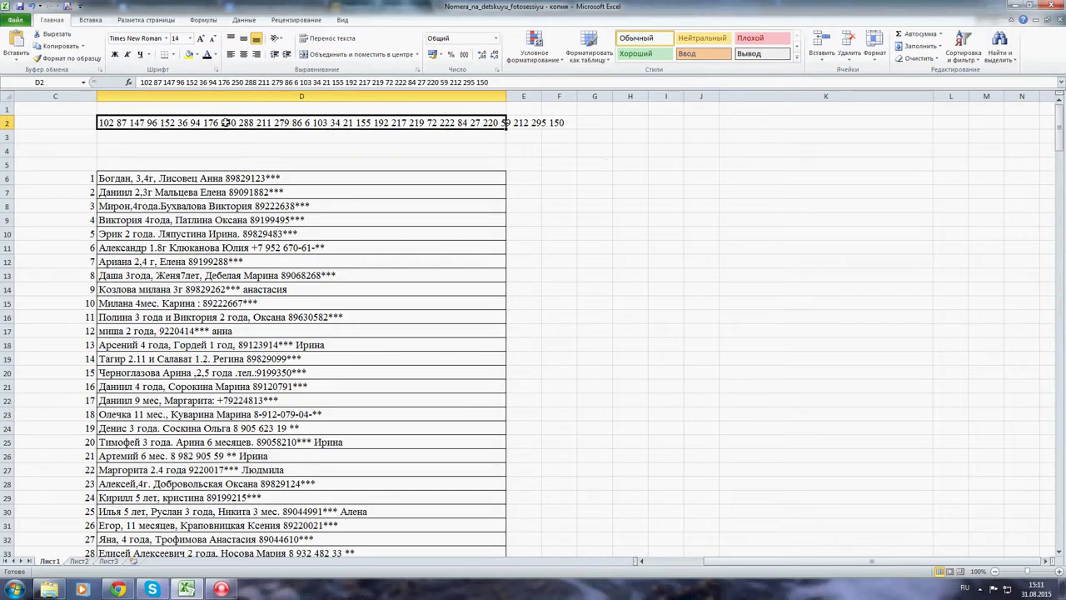
pyautogui.click(233, 82)
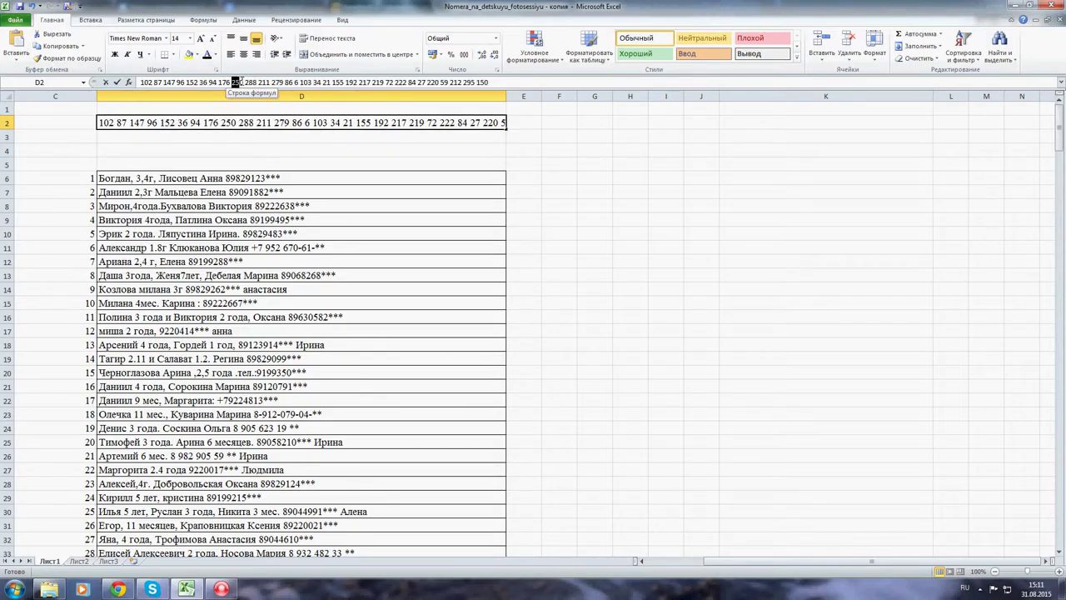
pyautogui.moveTo(1059, 138); pyautogui.dragTo(1062, 439)
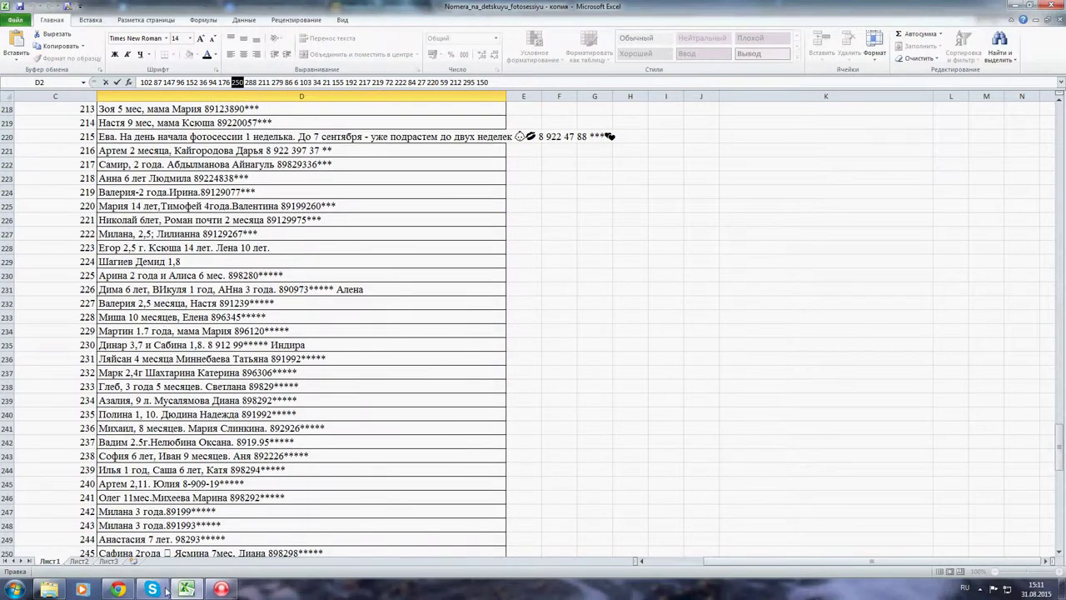
pyautogui.click(219, 426)
pyautogui.scroll(-4, 230, 444)
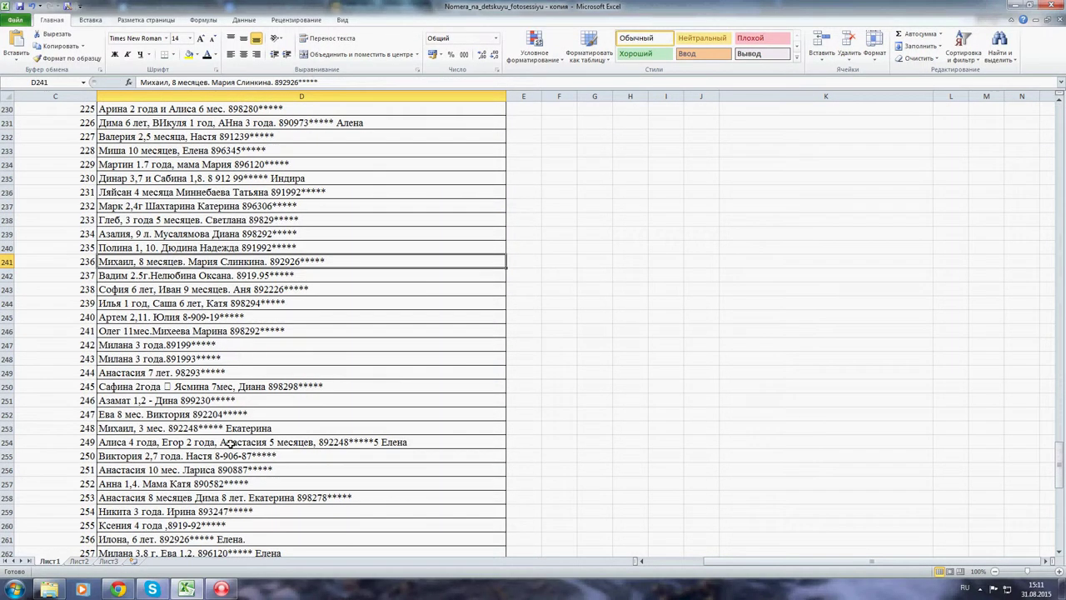
pyautogui.click(175, 455)
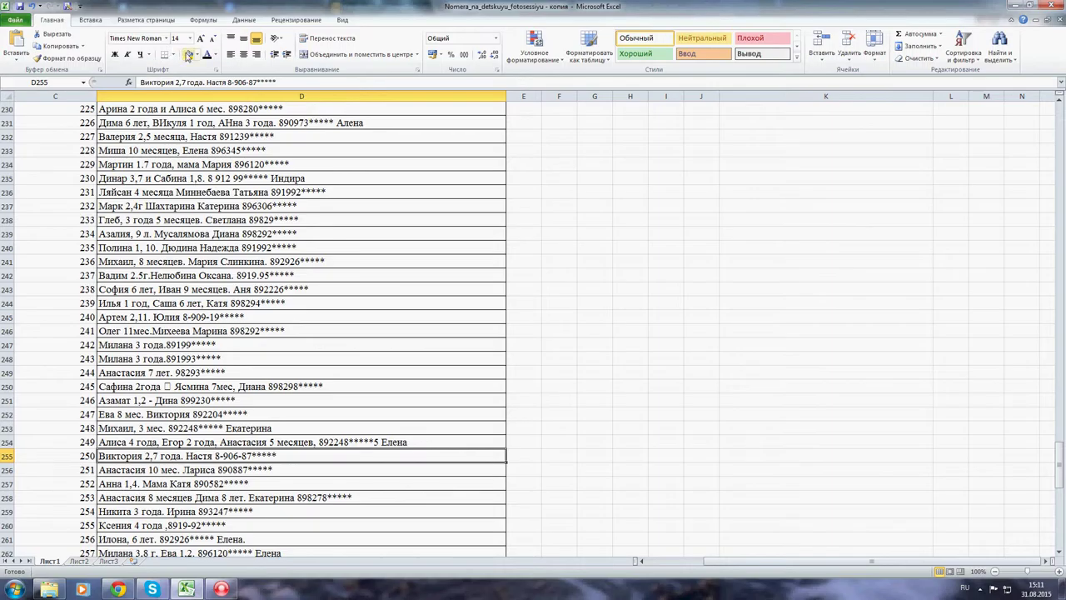
pyautogui.click(189, 54)
# Take the tenth drawn number, 288, from cell D2 and fill that participant's entry in column D with yellow.
pyautogui.moveTo(1060, 464); pyautogui.dragTo(1052, 115)
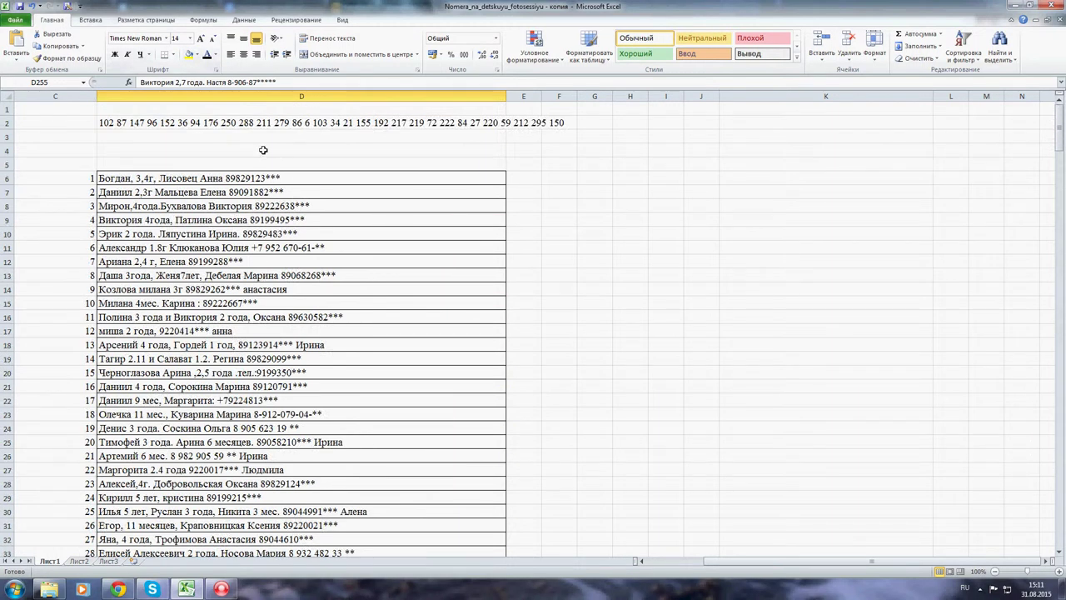
pyautogui.click(246, 123)
pyautogui.click(247, 83)
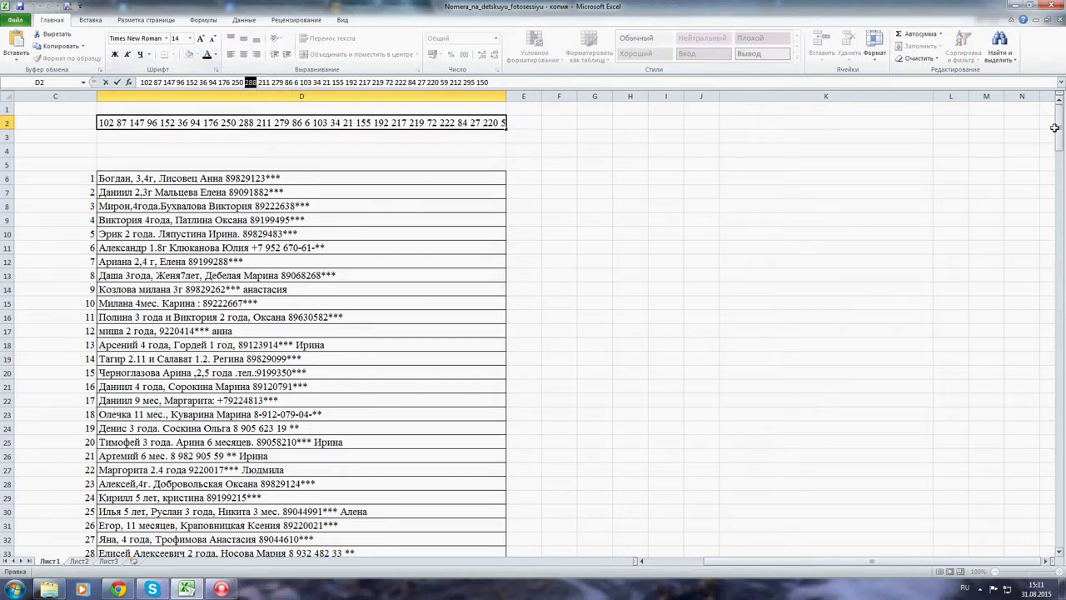
pyautogui.moveTo(1058, 126); pyautogui.dragTo(1059, 506)
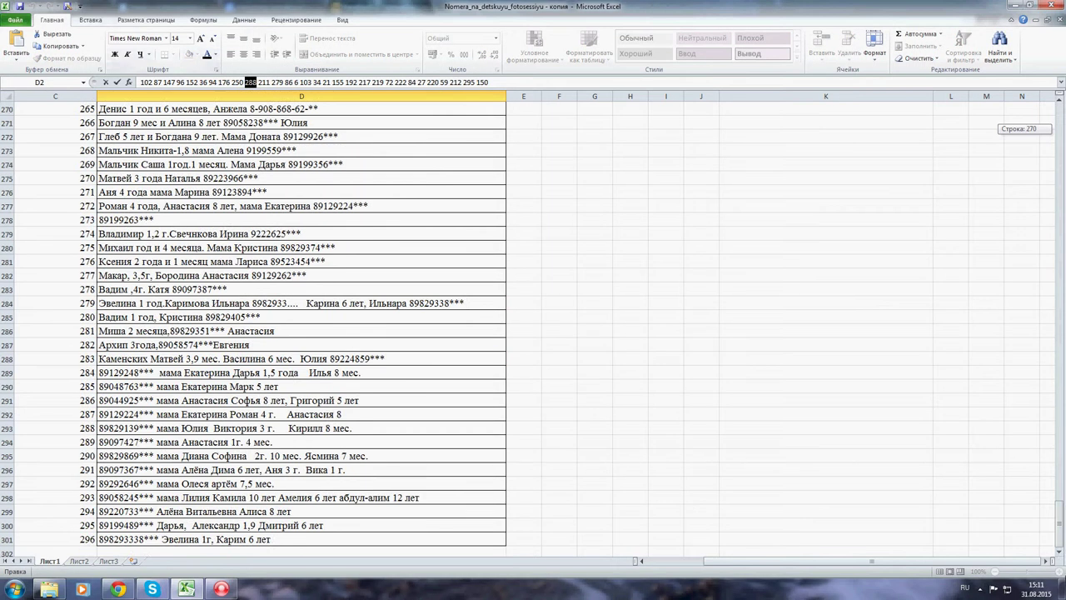
pyautogui.click(177, 428)
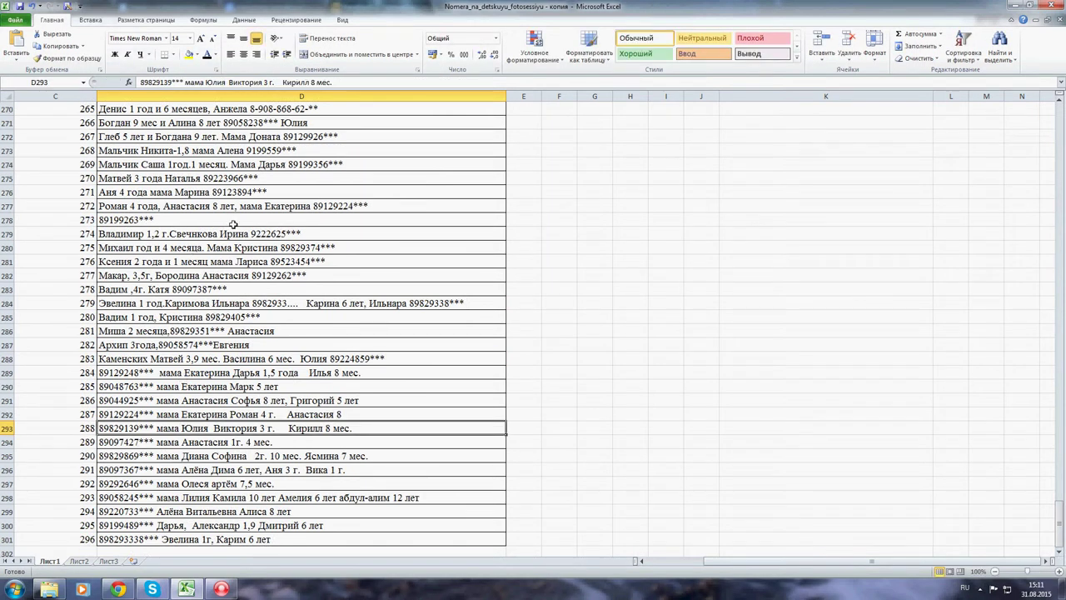
pyautogui.click(189, 55)
pyautogui.click(658, 398)
# Take the eleventh drawn number, 211, from cell D2 and fill that participant's entry in column D with yellow.
pyautogui.moveTo(1059, 513); pyautogui.dragTo(1059, 125)
pyautogui.click(258, 125)
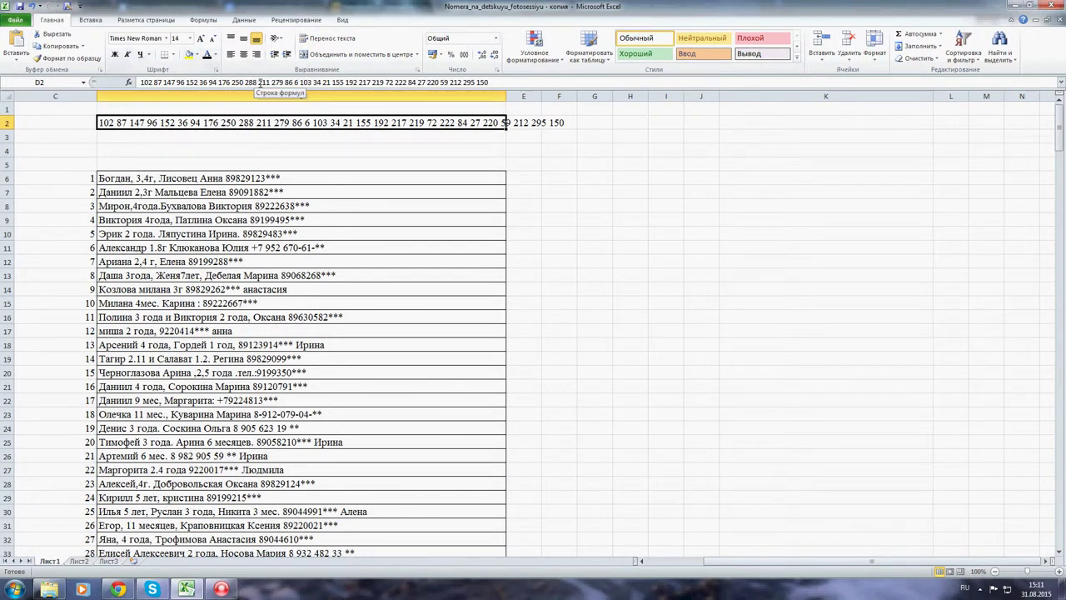
pyautogui.doubleClick(263, 82)
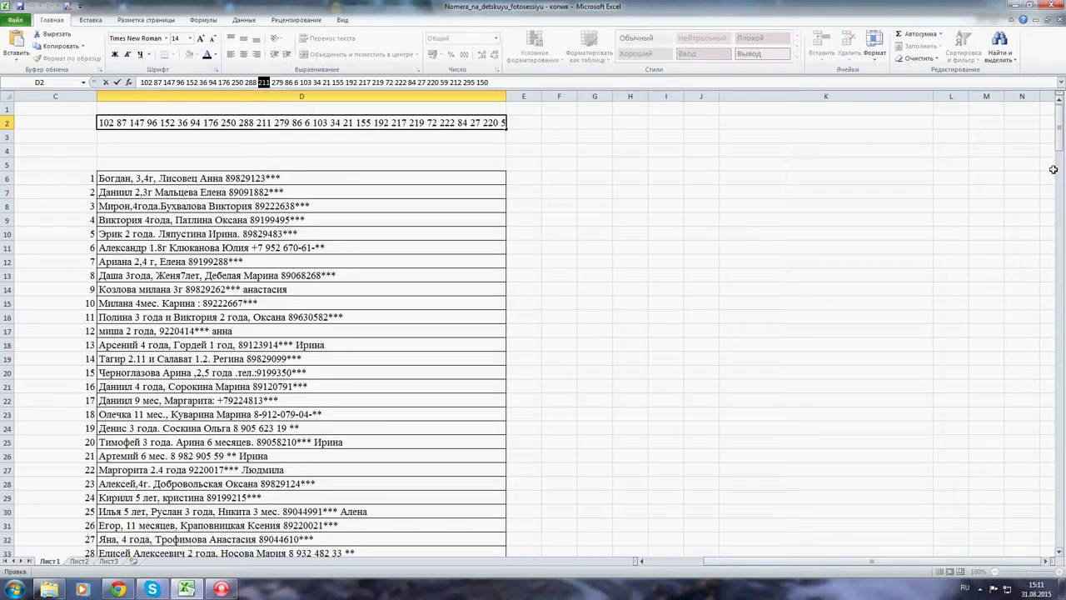
pyautogui.moveTo(1060, 129); pyautogui.dragTo(1051, 425)
pyautogui.click(213, 428)
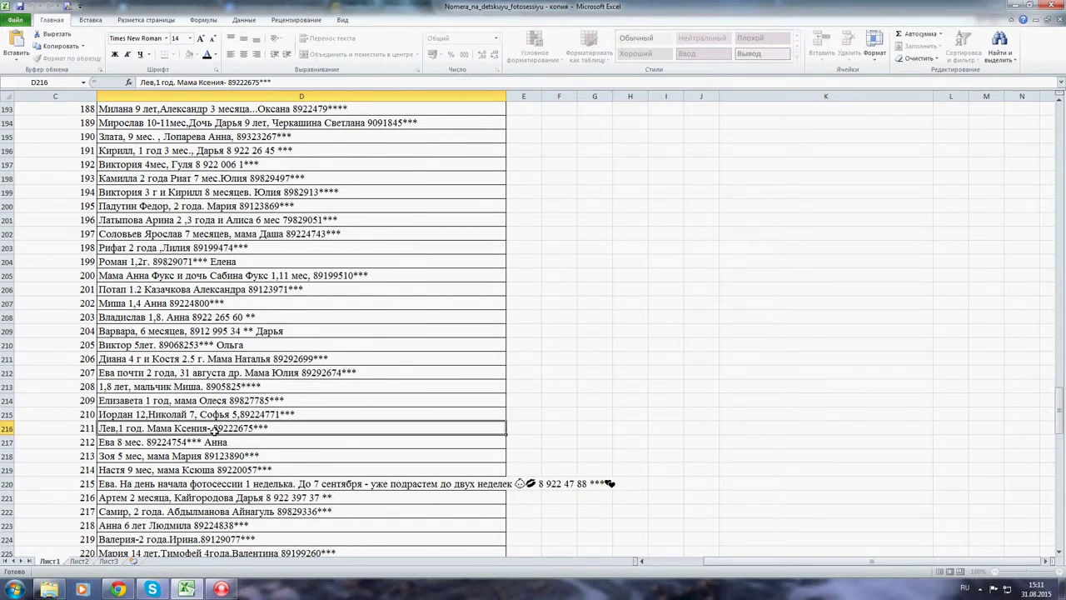
pyautogui.click(189, 54)
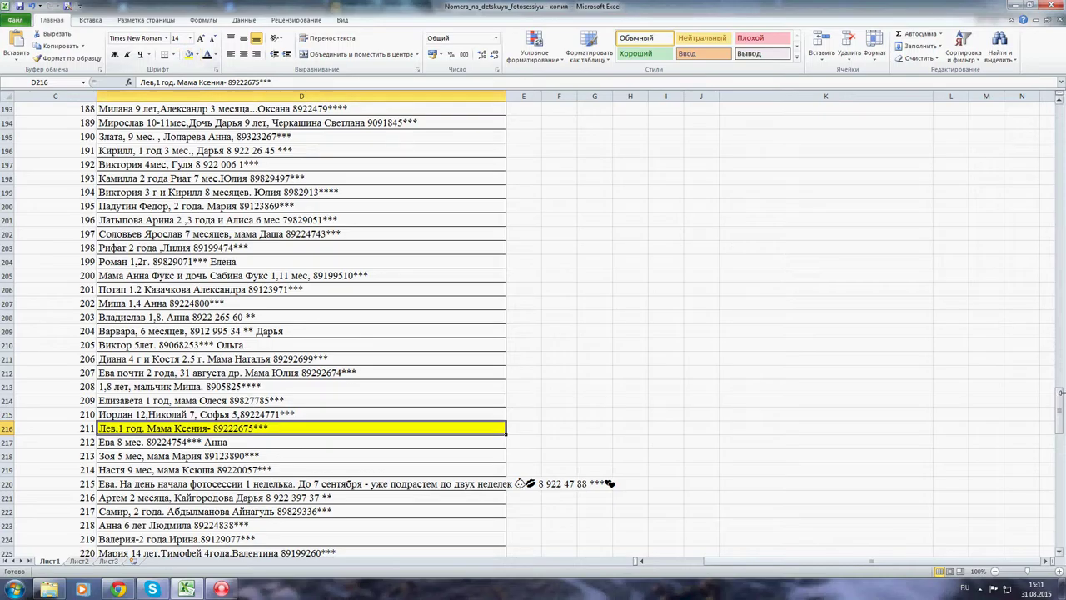
# Take the twelfth drawn number, 279, from cell D2 and fill that participant's entry in column D with yellow.
pyautogui.moveTo(1060, 410); pyautogui.dragTo(1058, 122)
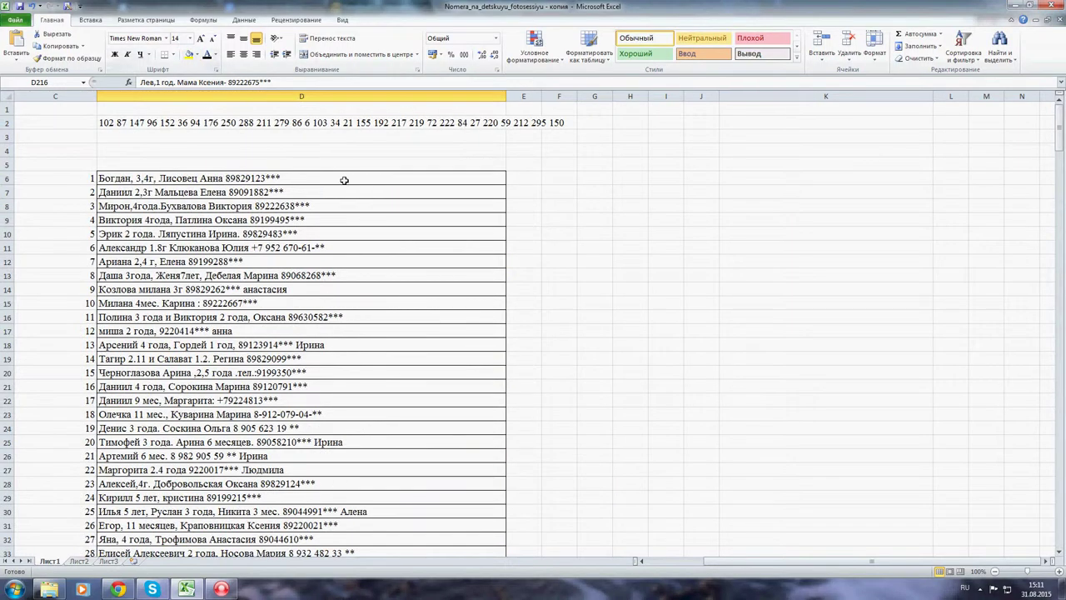
pyautogui.click(285, 123)
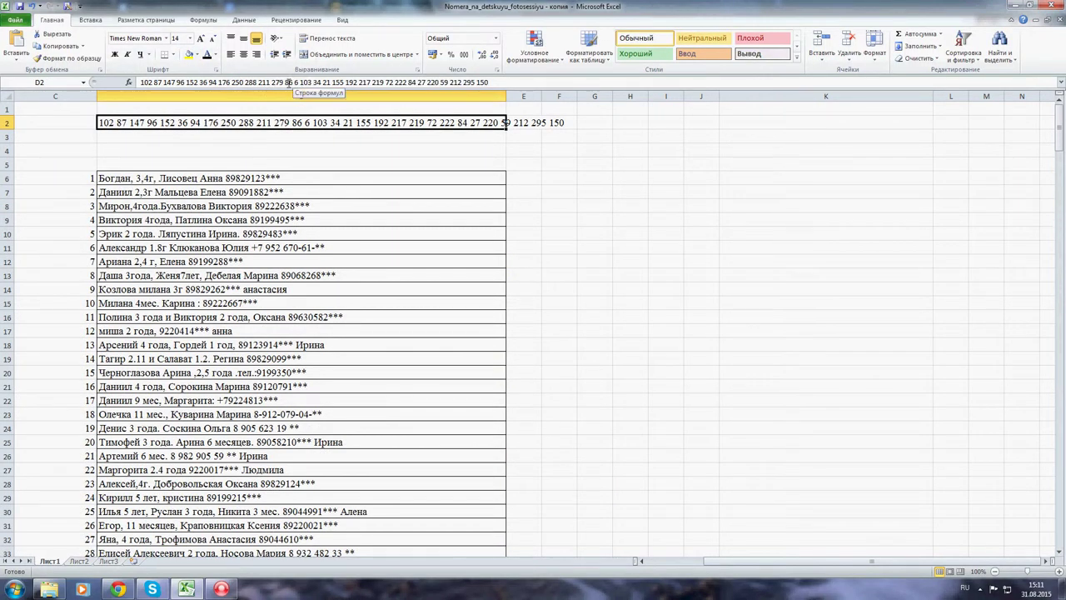
pyautogui.click(273, 83)
pyautogui.scroll(-20, 401, 504)
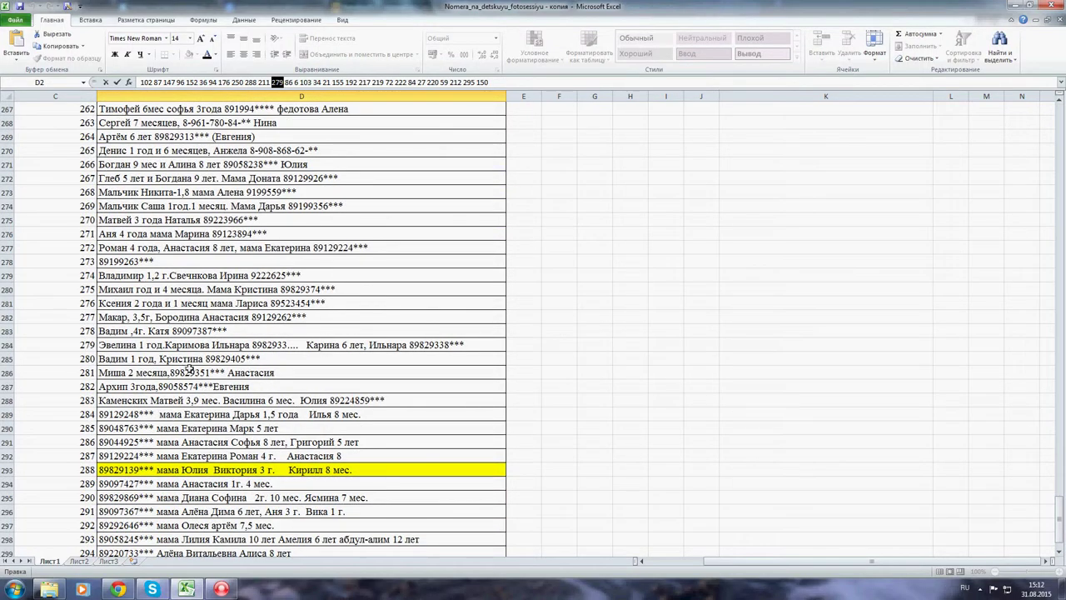
pyautogui.click(167, 347)
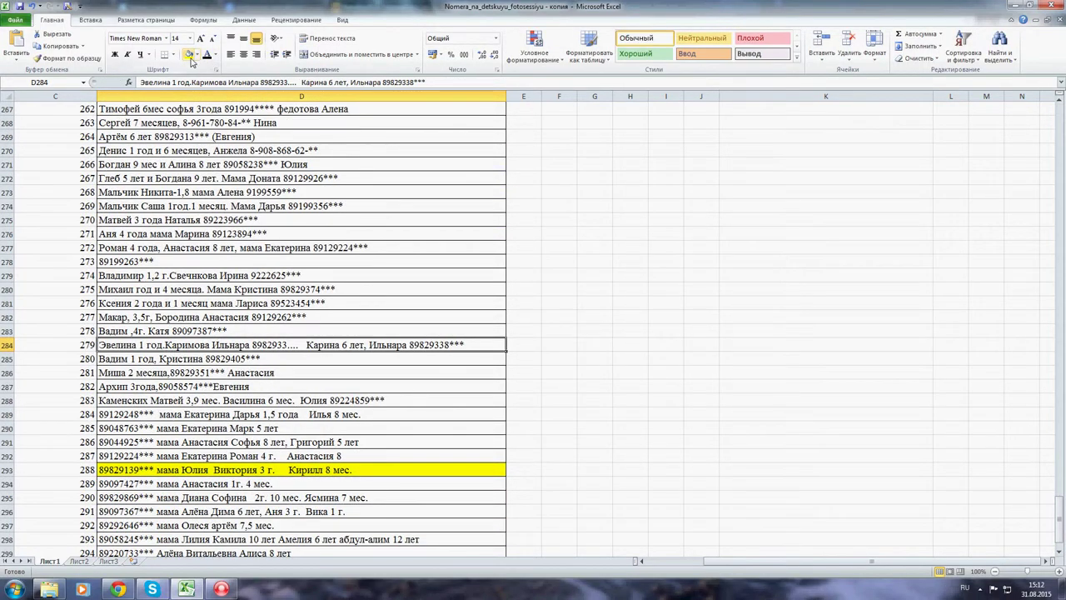
pyautogui.click(189, 55)
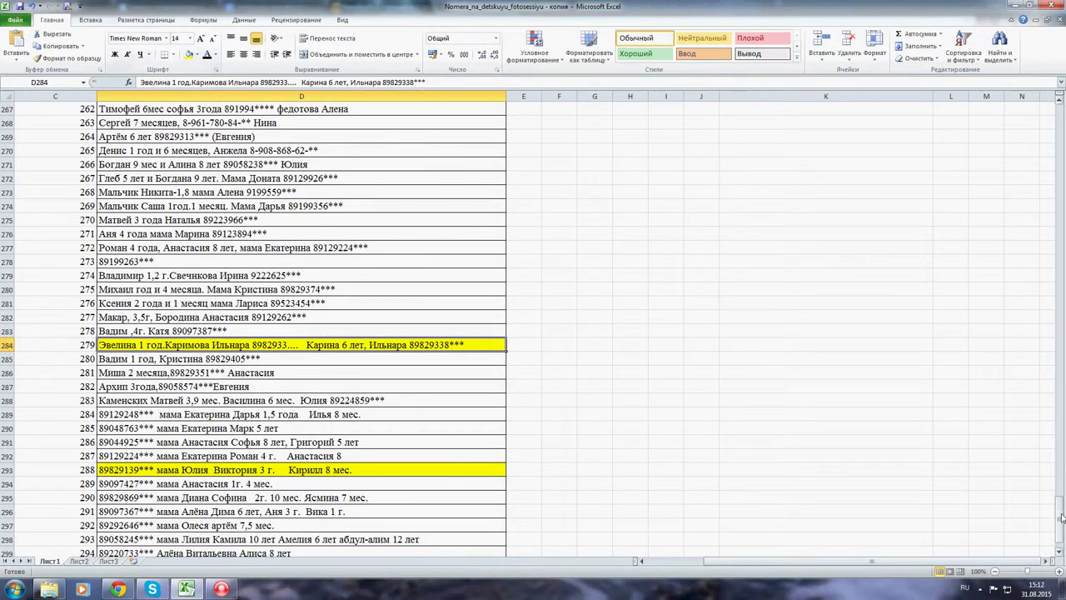
# Take the thirteenth drawn number, 86, from cell D2 and fill that participant's entry in column D with yellow.
pyautogui.moveTo(1060, 545); pyautogui.dragTo(1054, 83)
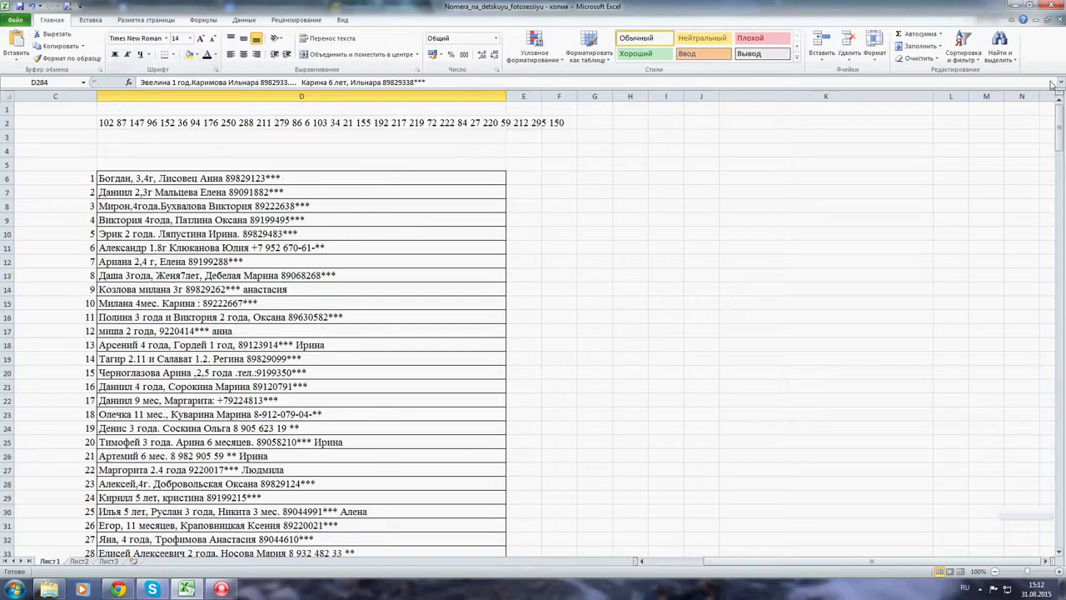
pyautogui.click(299, 123)
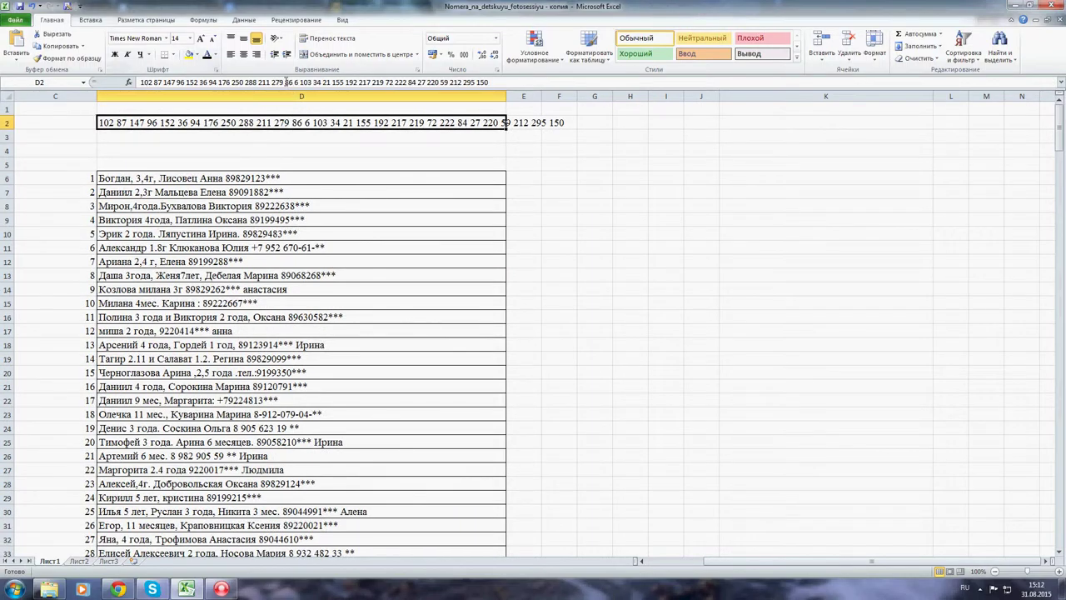
pyautogui.click(286, 81)
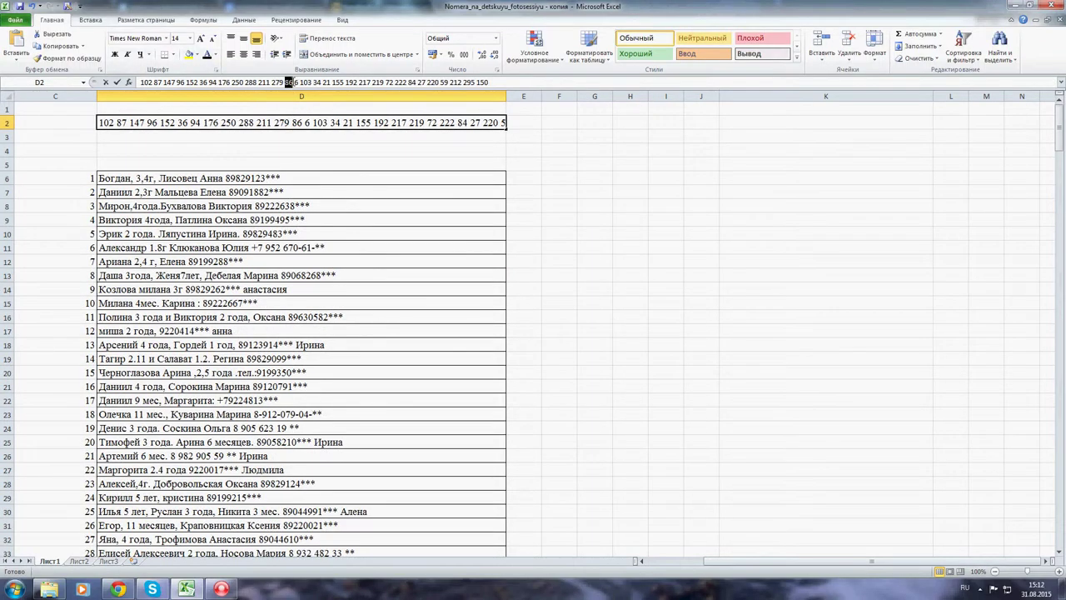
pyautogui.moveTo(1060, 138); pyautogui.dragTo(1063, 293)
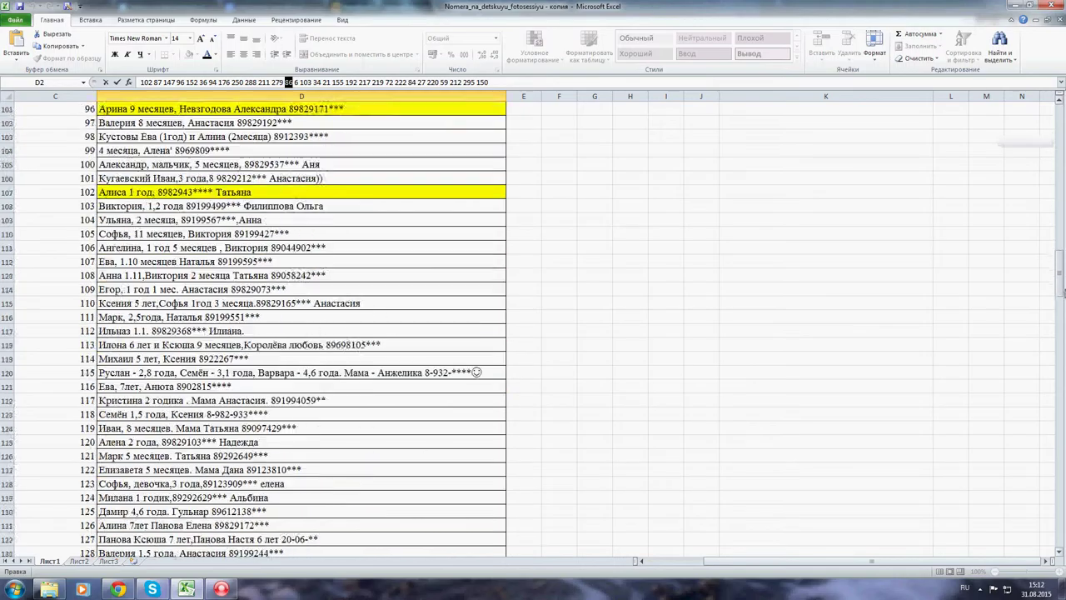
pyautogui.scroll(8, 919, 208)
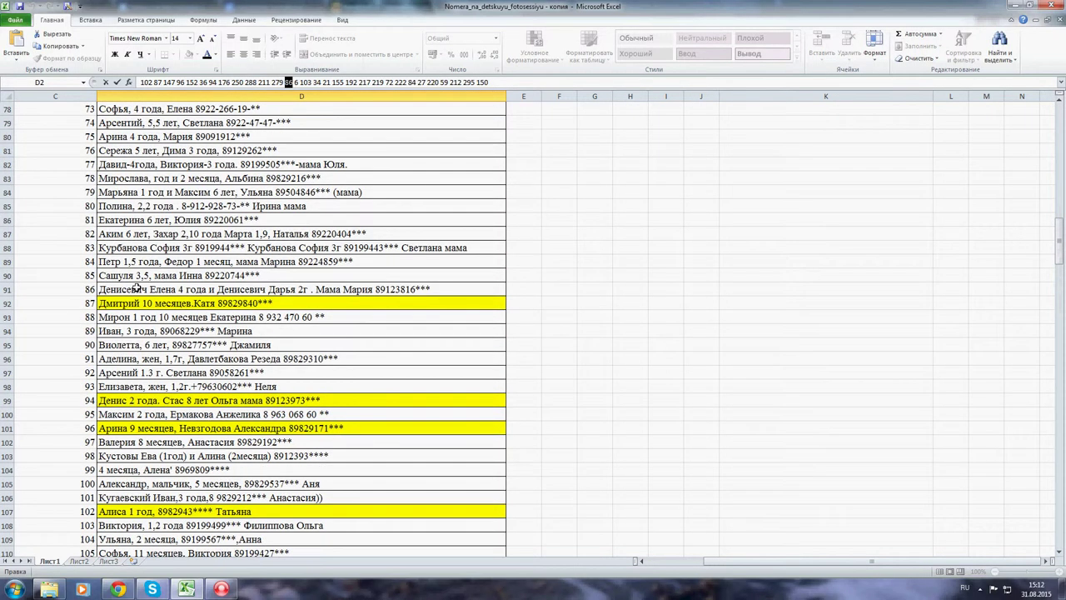
pyautogui.click(136, 287)
pyautogui.click(188, 54)
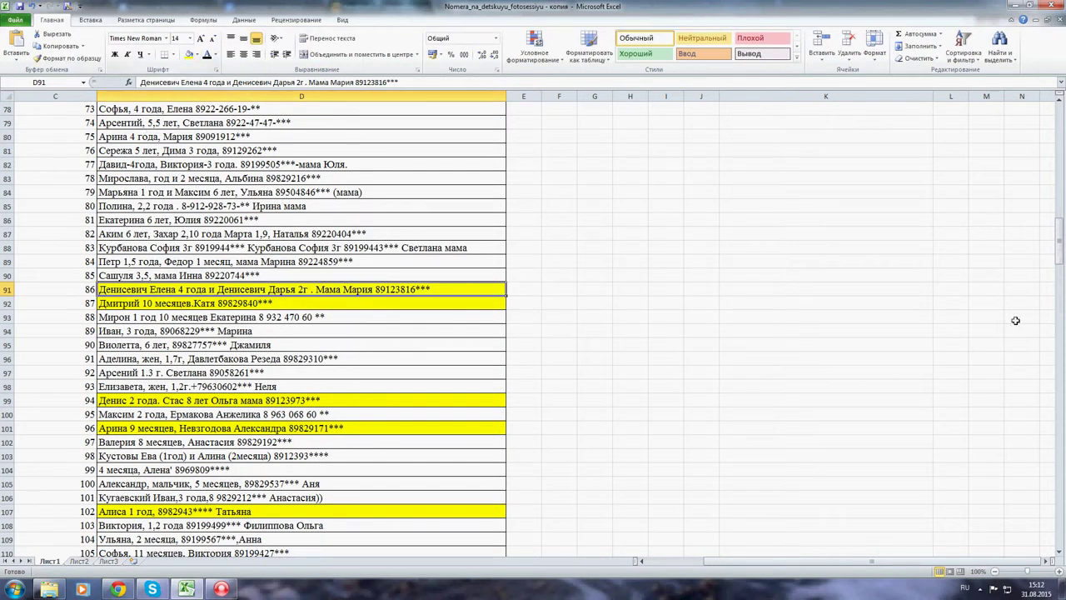
# Take the fourteenth drawn number, 6, from cell D2 and fill that participant's entry in column D with yellow.
pyautogui.moveTo(1053, 259); pyautogui.dragTo(1049, 141)
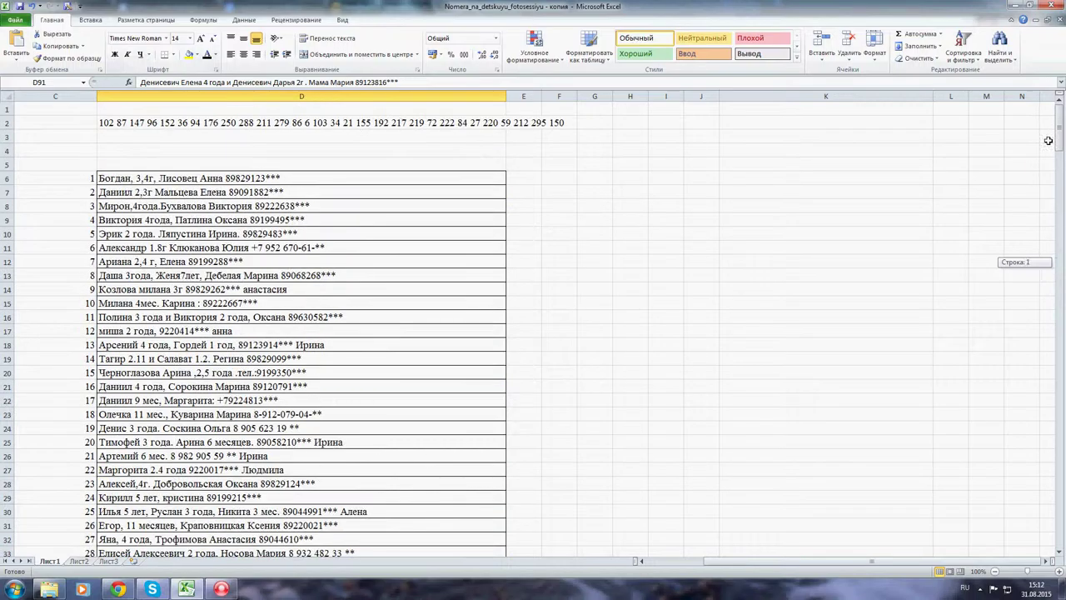
pyautogui.click(308, 122)
pyautogui.click(296, 83)
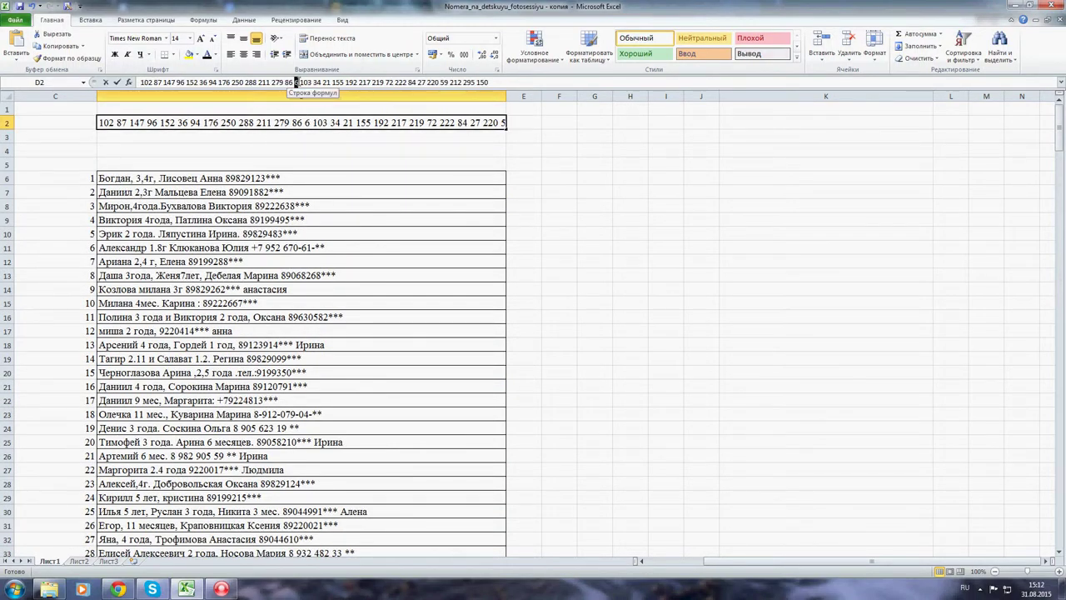
pyautogui.click(118, 248)
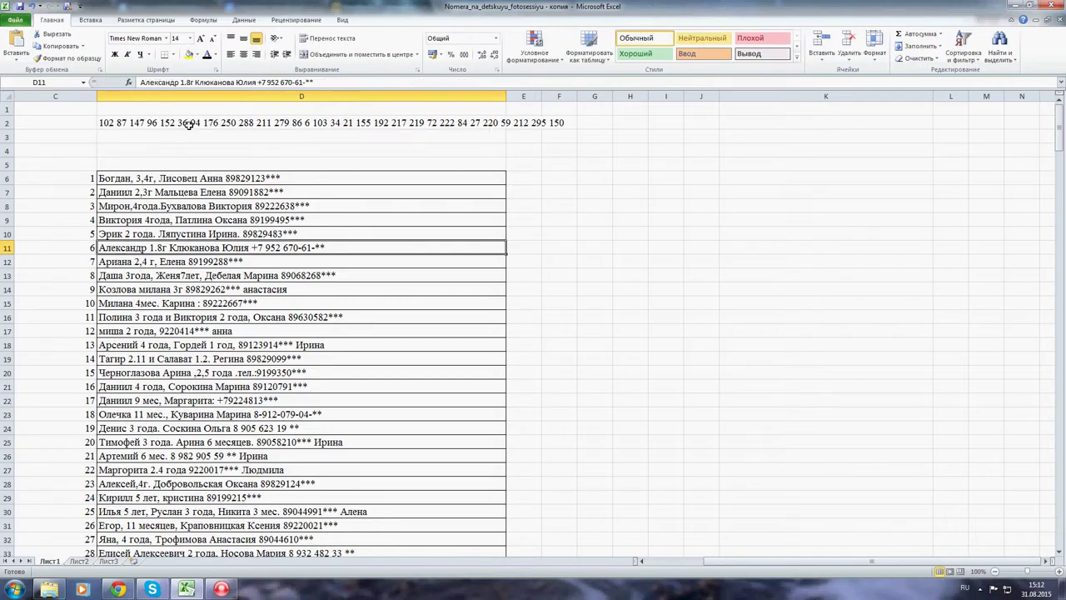
pyautogui.click(191, 54)
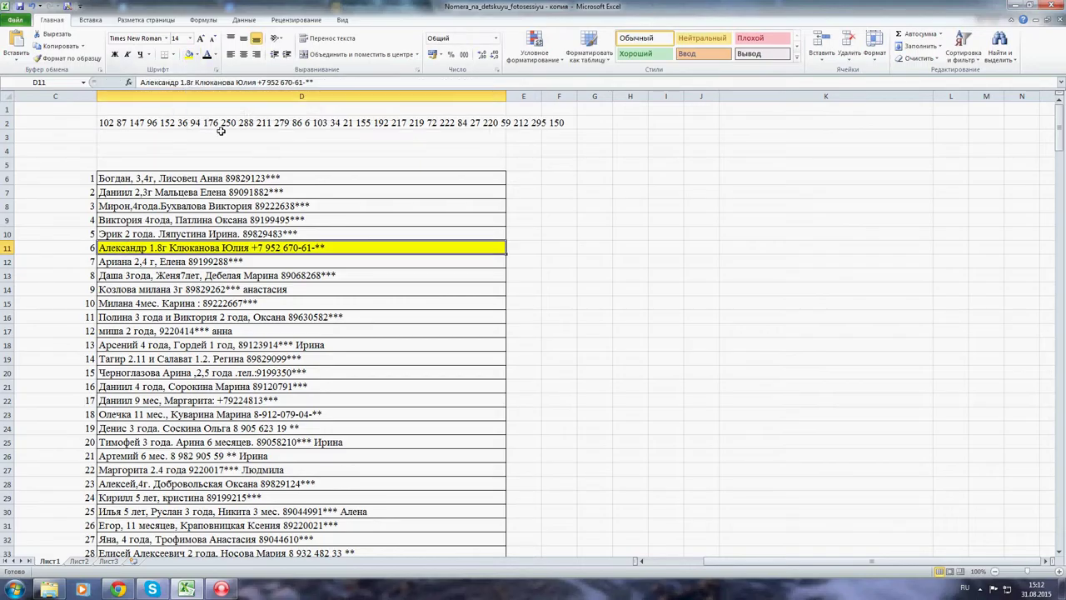
# Take the fifteenth drawn number, 103, from cell D2 and fill that participant's entry in column D with yellow.
pyautogui.click(317, 123)
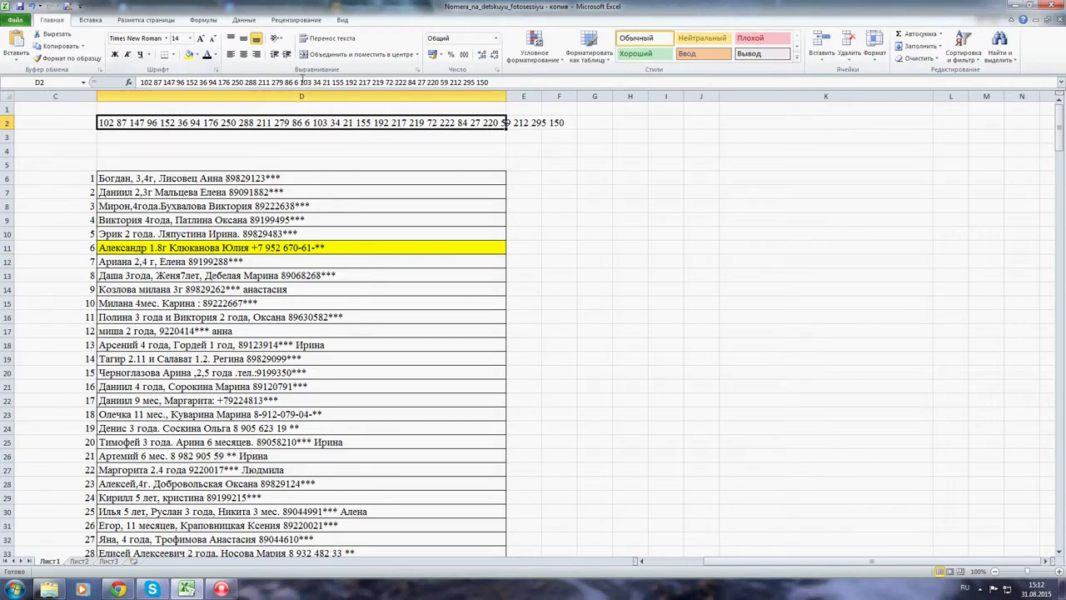
pyautogui.click(234, 374)
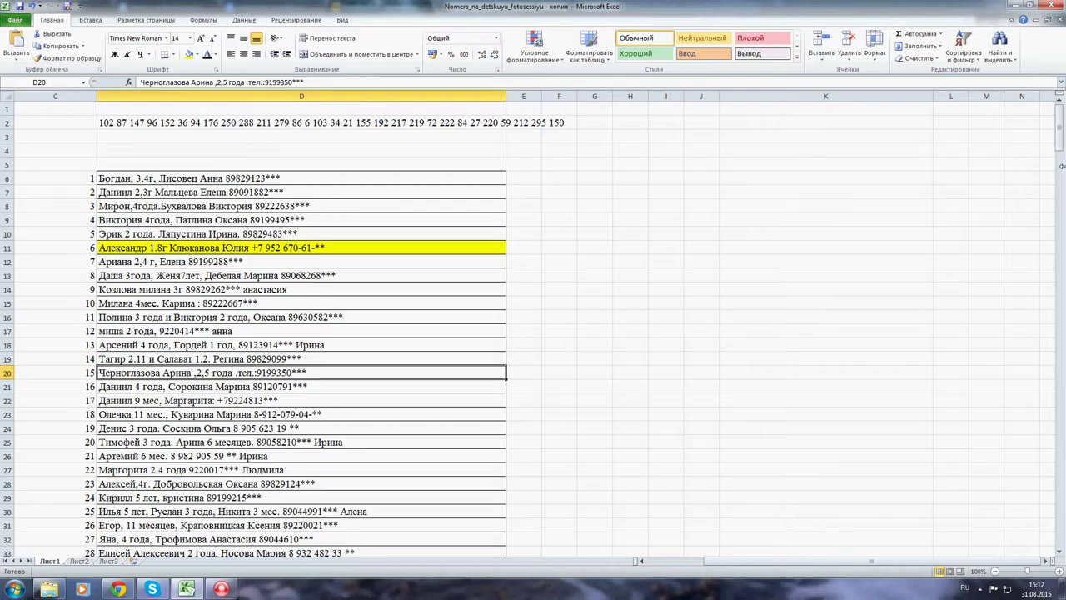
pyautogui.moveTo(1061, 119); pyautogui.dragTo(1061, 242)
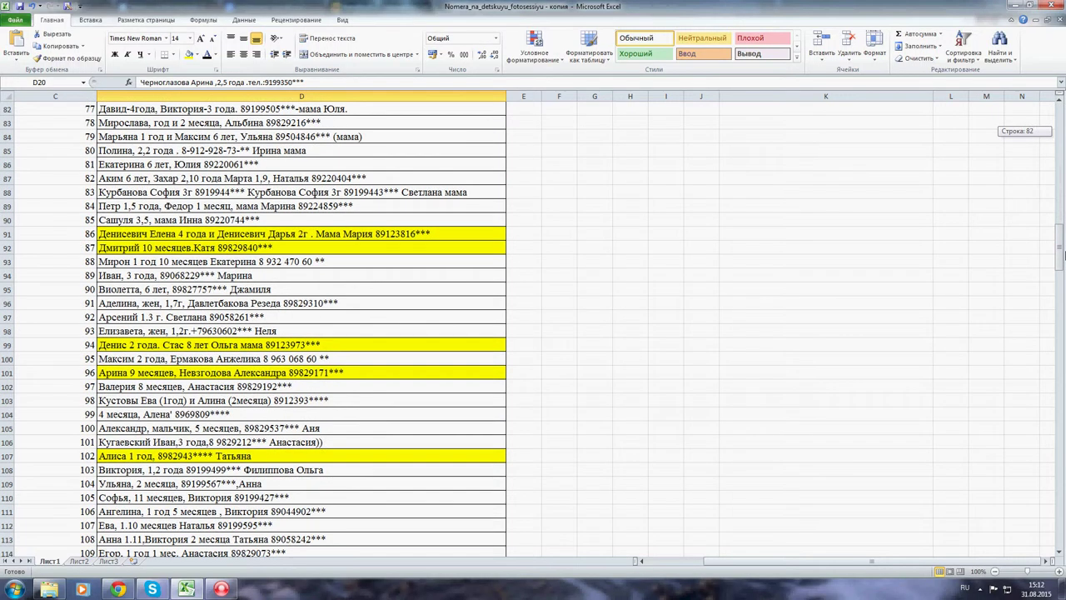
pyautogui.click(150, 471)
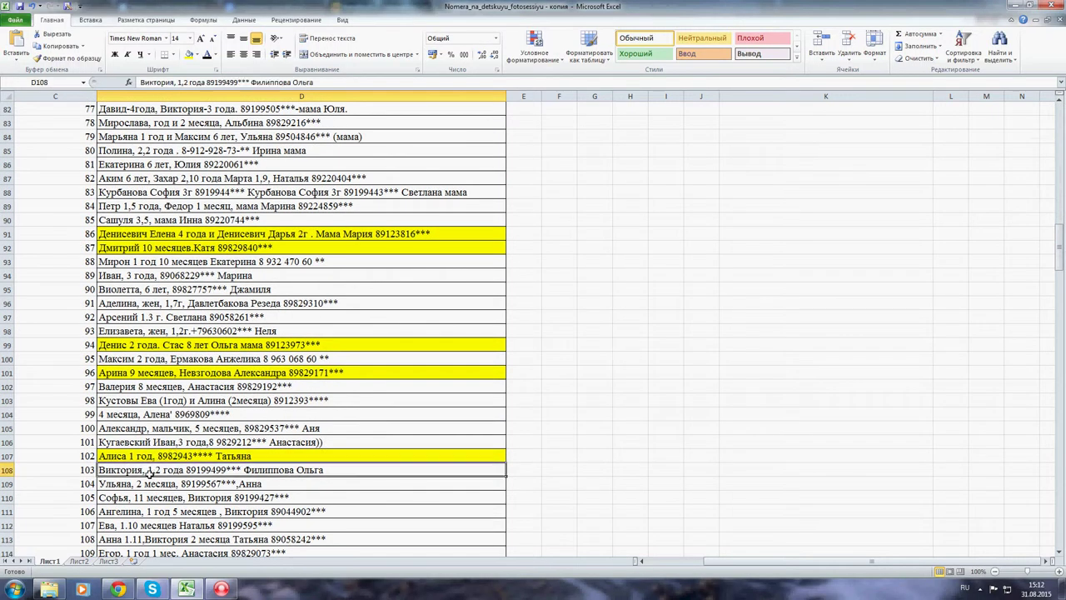
pyautogui.click(189, 54)
# Take the sixteenth drawn number, 34, from cell D2 and fill that participant's entry in column D with yellow.
pyautogui.moveTo(1060, 262); pyautogui.dragTo(1020, 124)
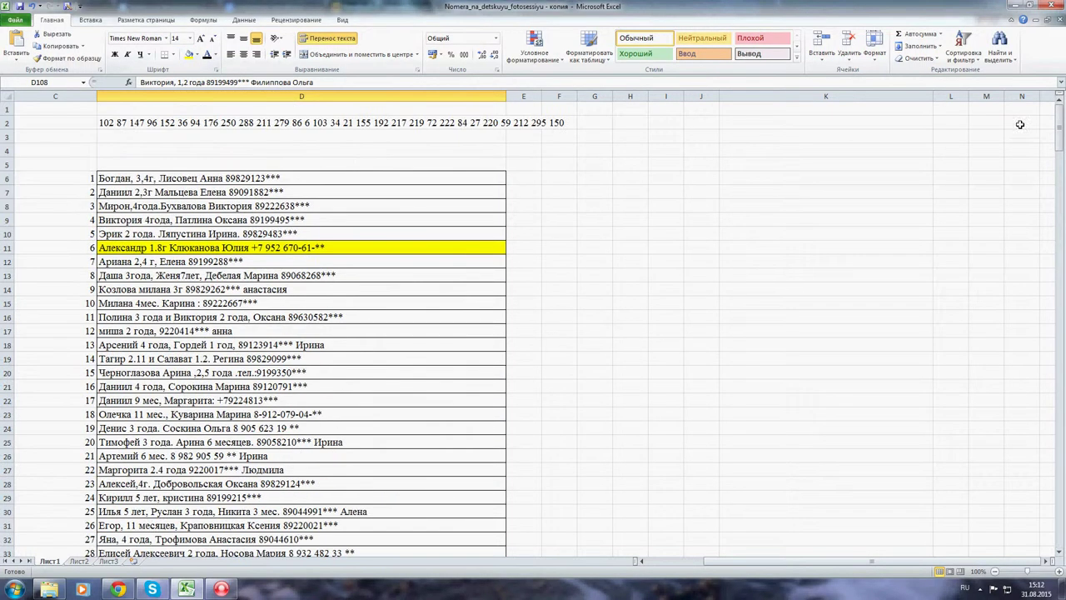
pyautogui.click(337, 124)
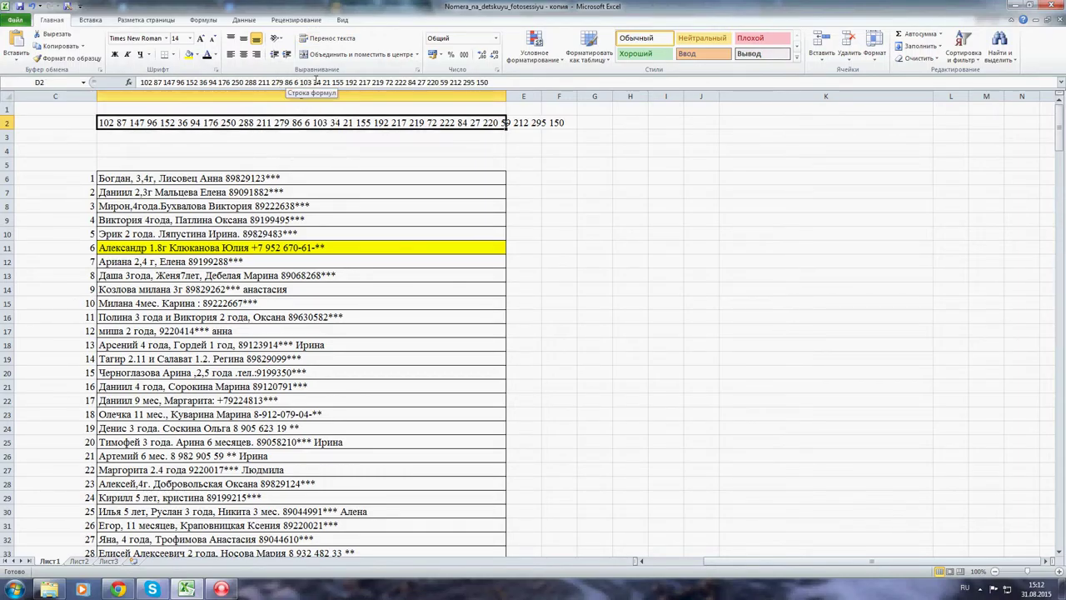
pyautogui.click(225, 426)
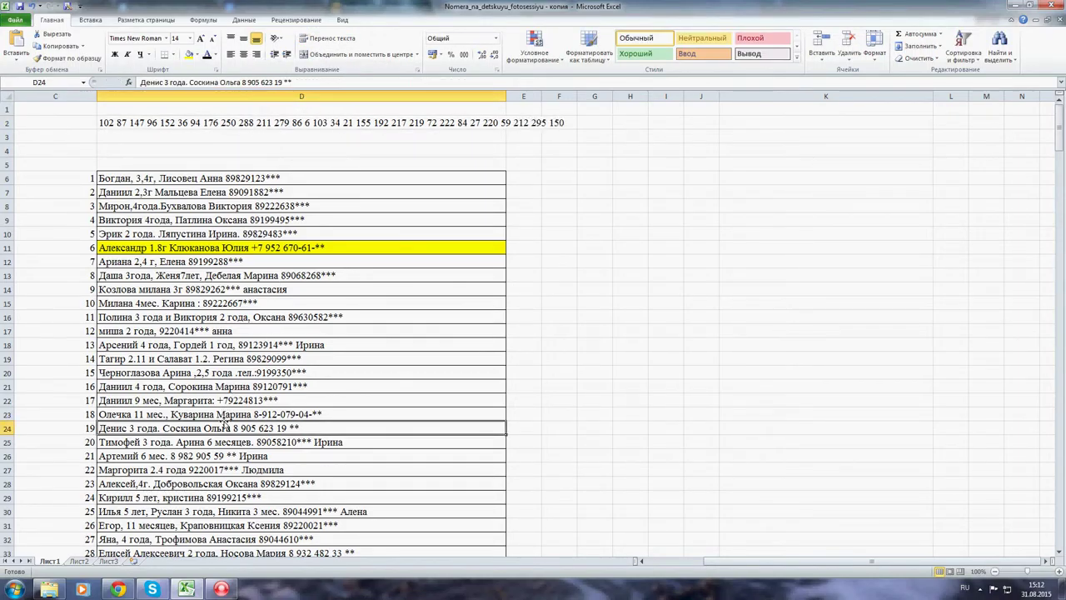
pyautogui.scroll(-4, 225, 427)
pyautogui.click(156, 467)
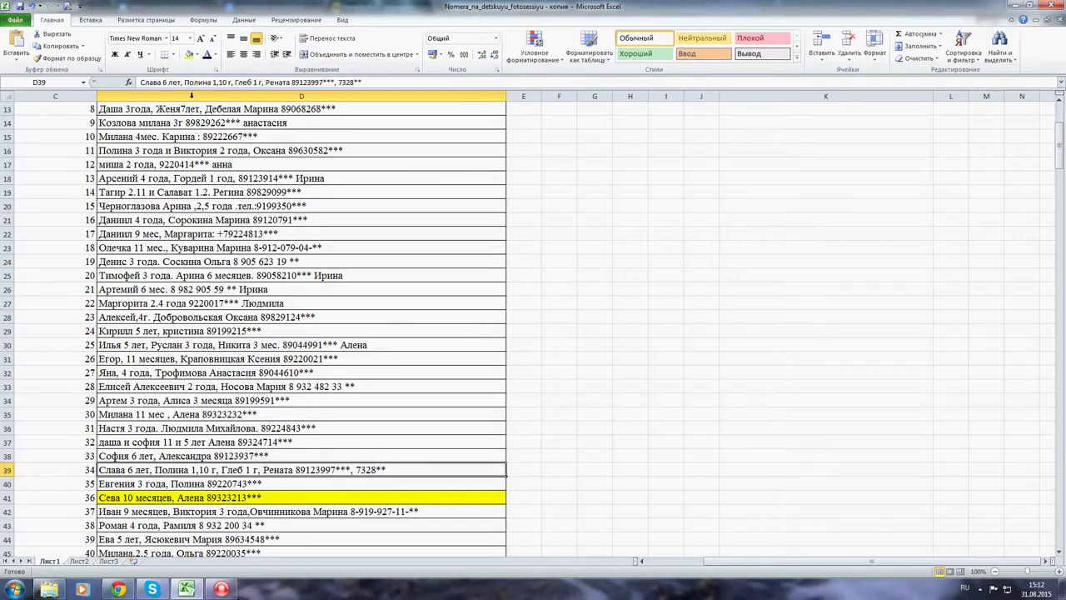
pyautogui.click(189, 54)
# Take the seventeenth drawn number, 21, from cell D2 and fill that participant's entry in column D with yellow.
pyautogui.scroll(4, 287, 405)
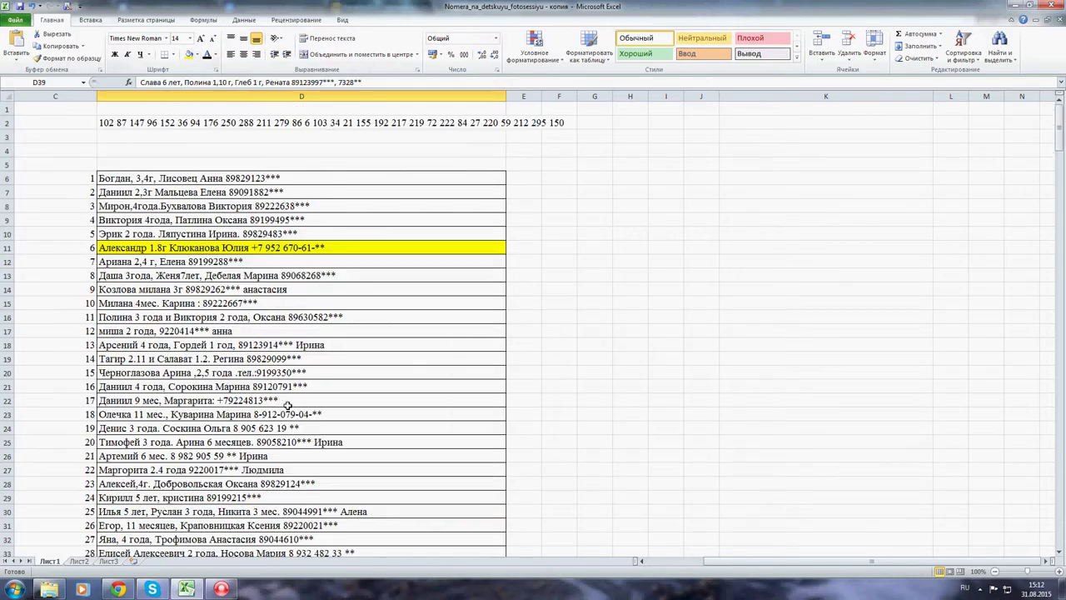
pyautogui.click(340, 125)
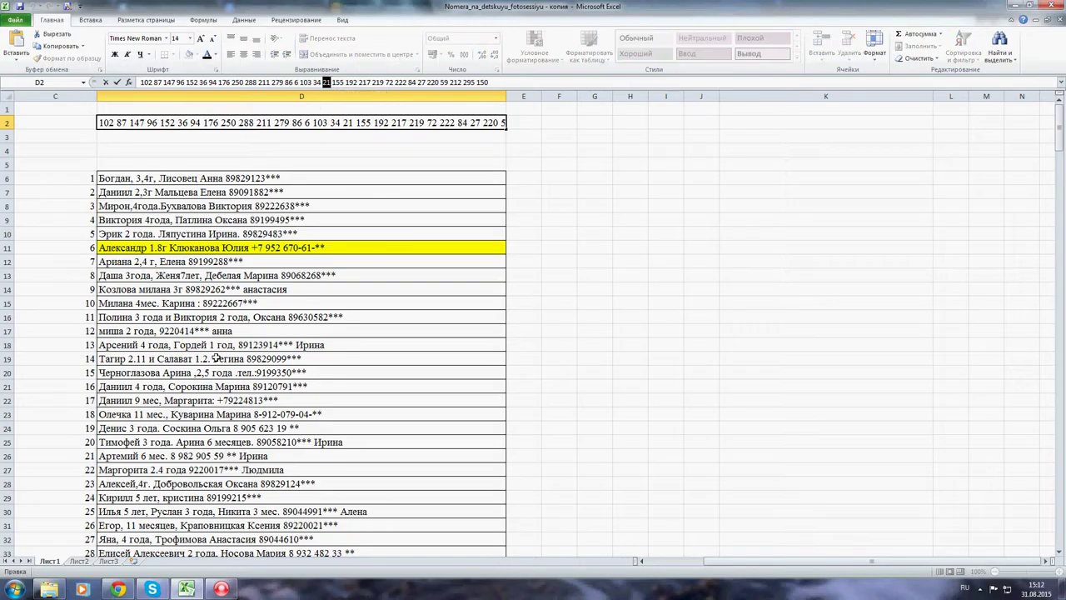
pyautogui.click(374, 387)
pyautogui.scroll(-2, 182, 455)
pyautogui.click(120, 375)
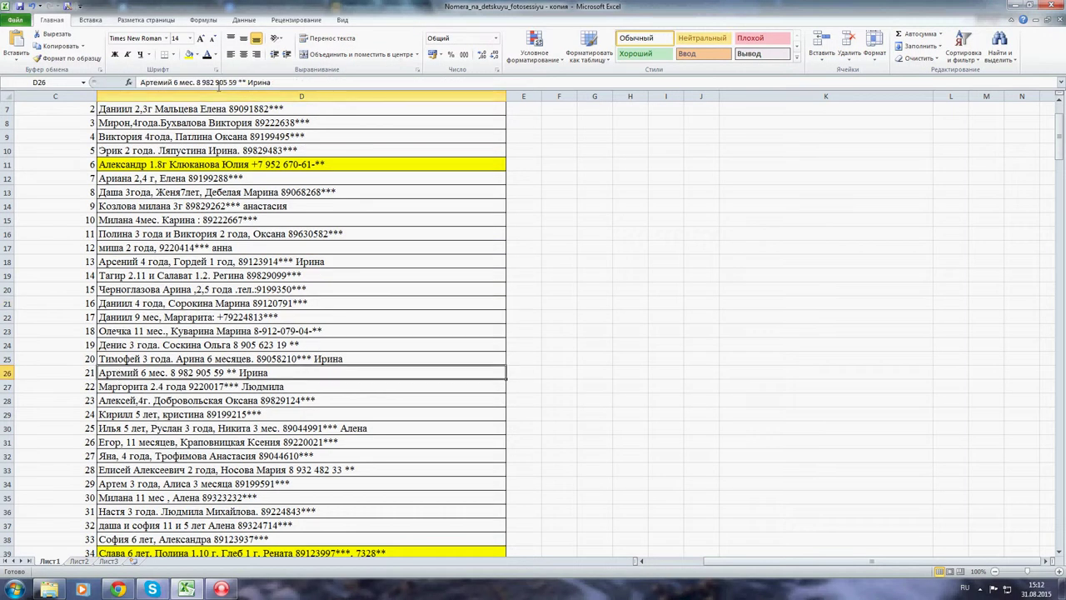
pyautogui.click(188, 55)
pyautogui.click(426, 303)
# Take the eighteenth drawn number, 155, from cell D2 and fill that participant's entry in column D with yellow.
pyautogui.scroll(2, 424, 299)
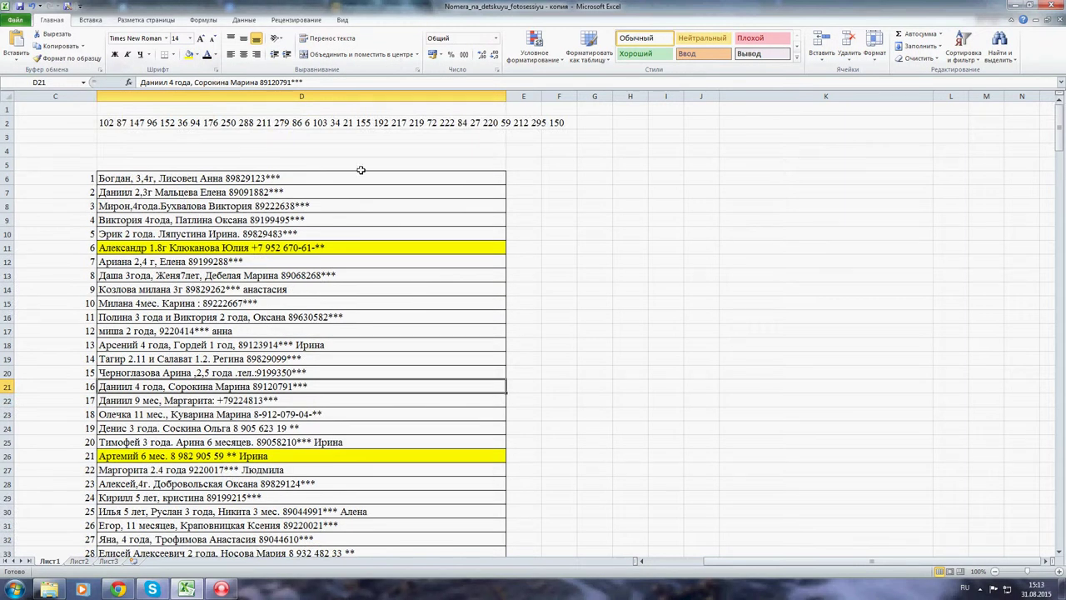
pyautogui.click(354, 123)
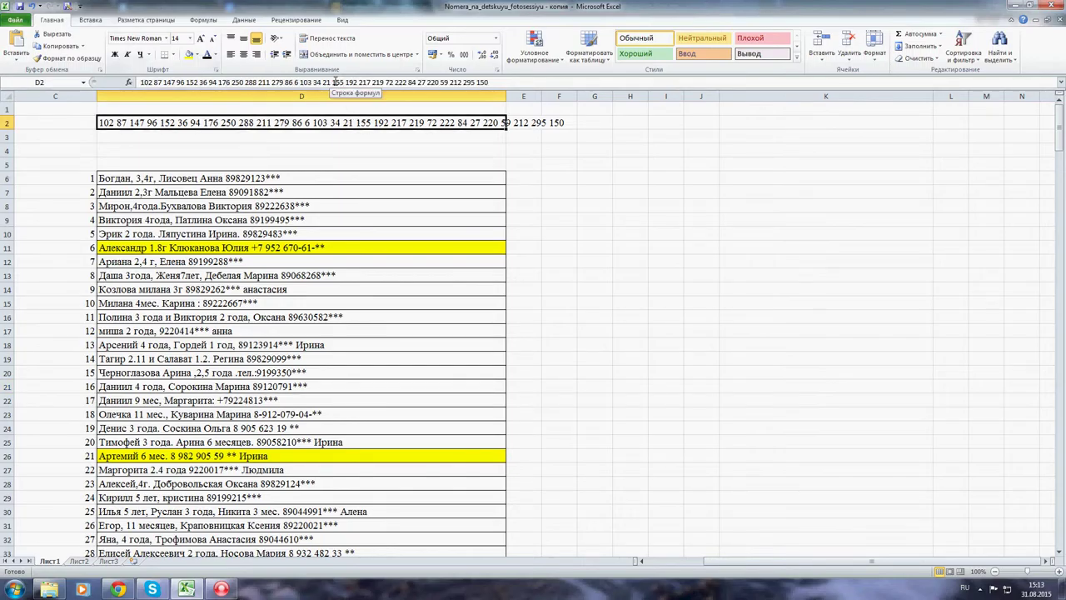
pyautogui.click(289, 370)
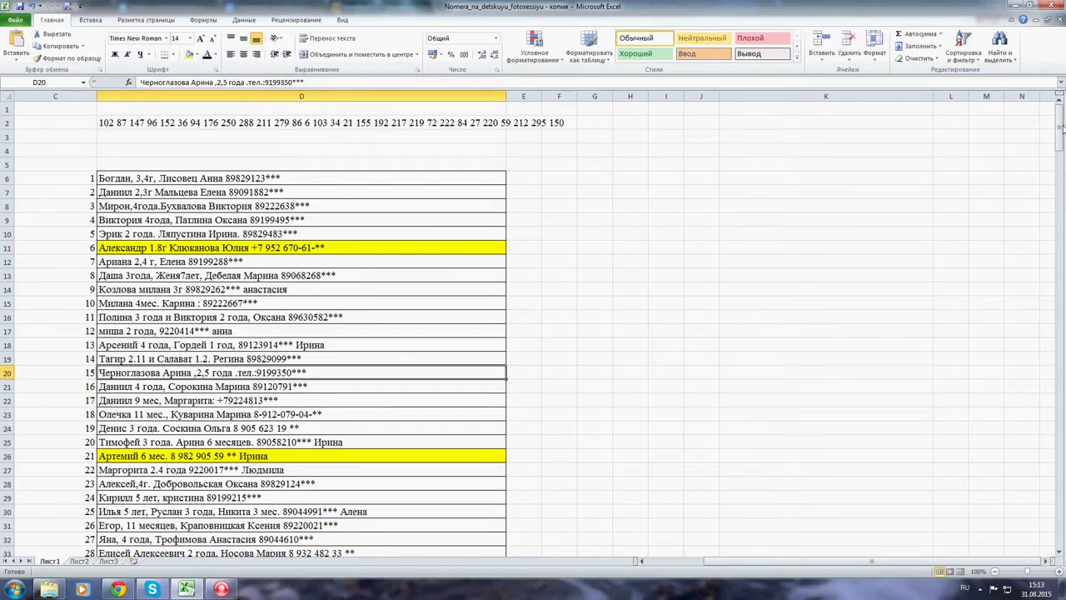
pyautogui.moveTo(1063, 125); pyautogui.dragTo(1061, 363)
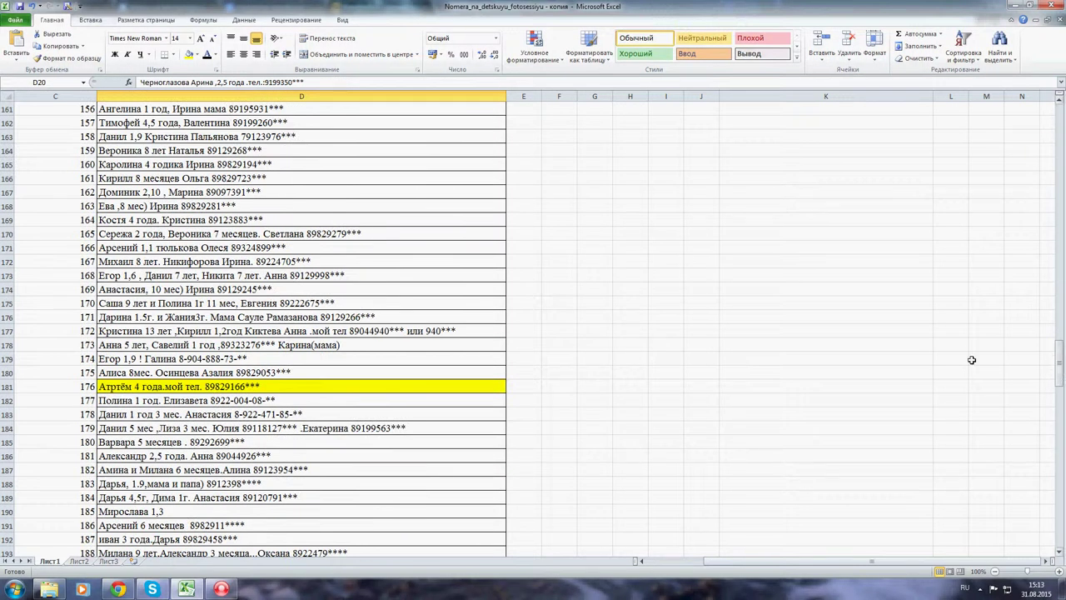
pyautogui.scroll(4, 148, 165)
pyautogui.click(125, 263)
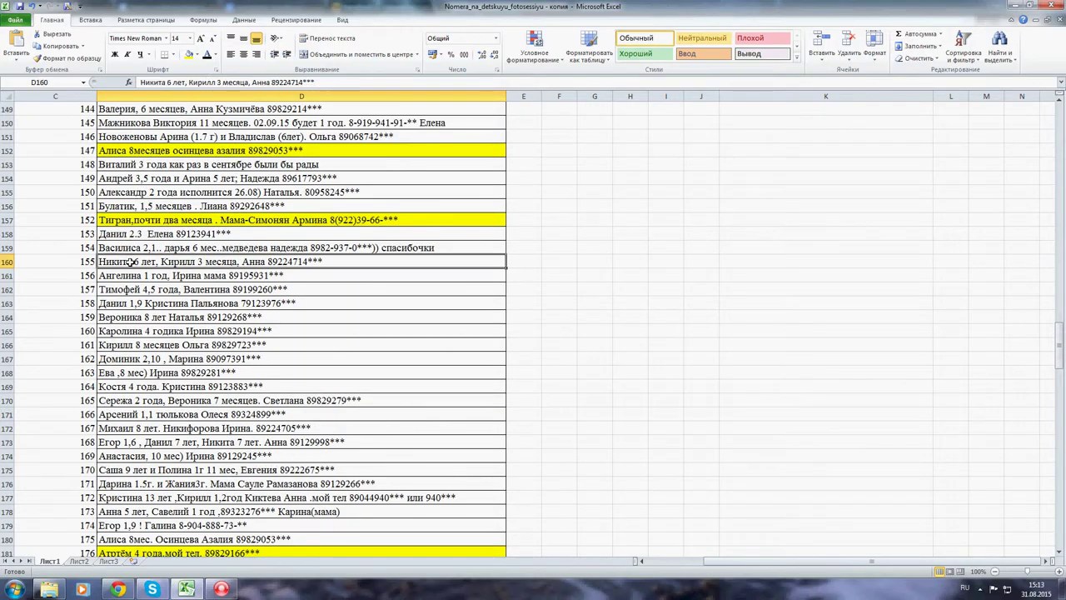
pyautogui.click(189, 54)
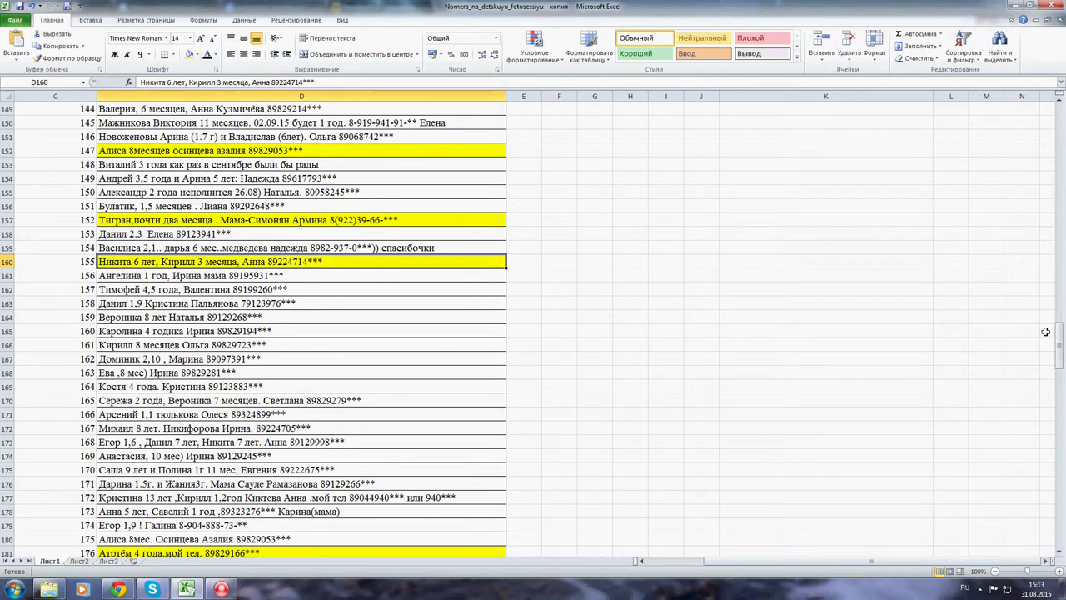
# Read the nineteenth drawn number, 192, from cell D2 and find that participant's row in the list.
pyautogui.moveTo(1061, 346); pyautogui.dragTo(1062, 125)
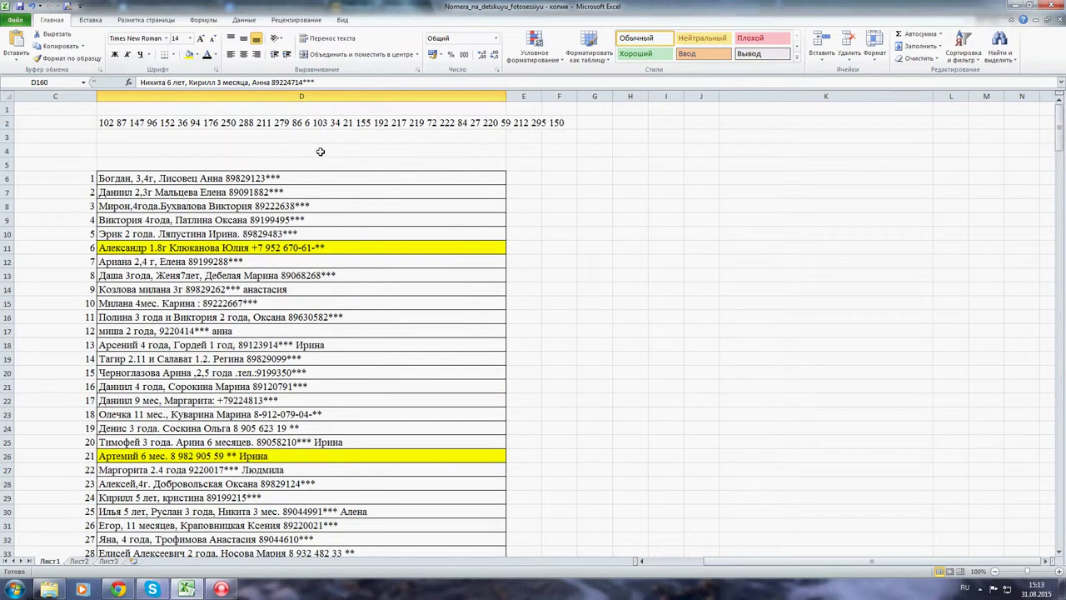
pyautogui.click(365, 124)
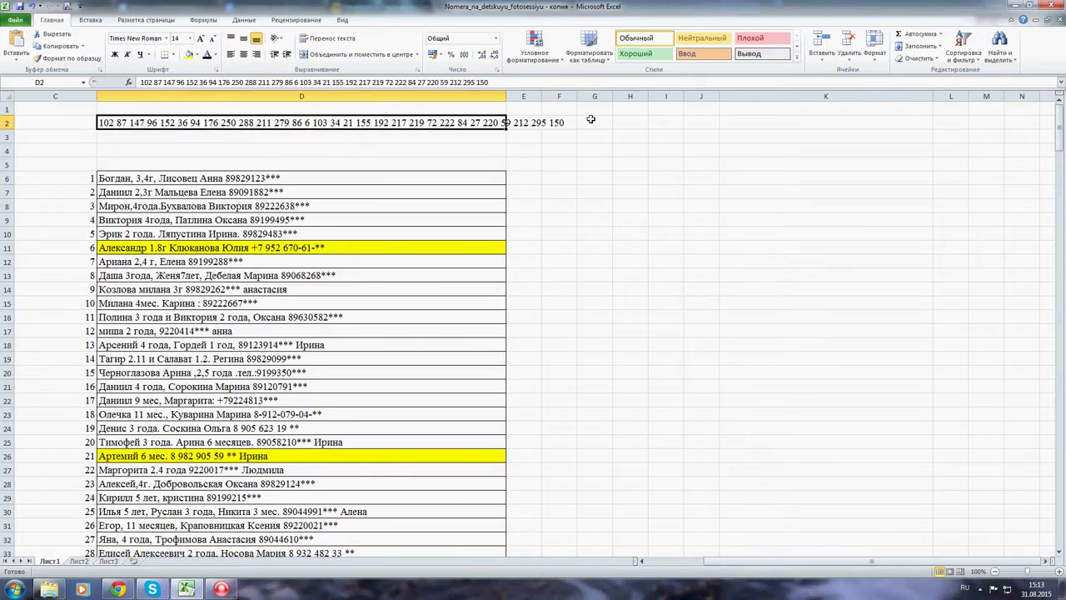
pyautogui.click(352, 82)
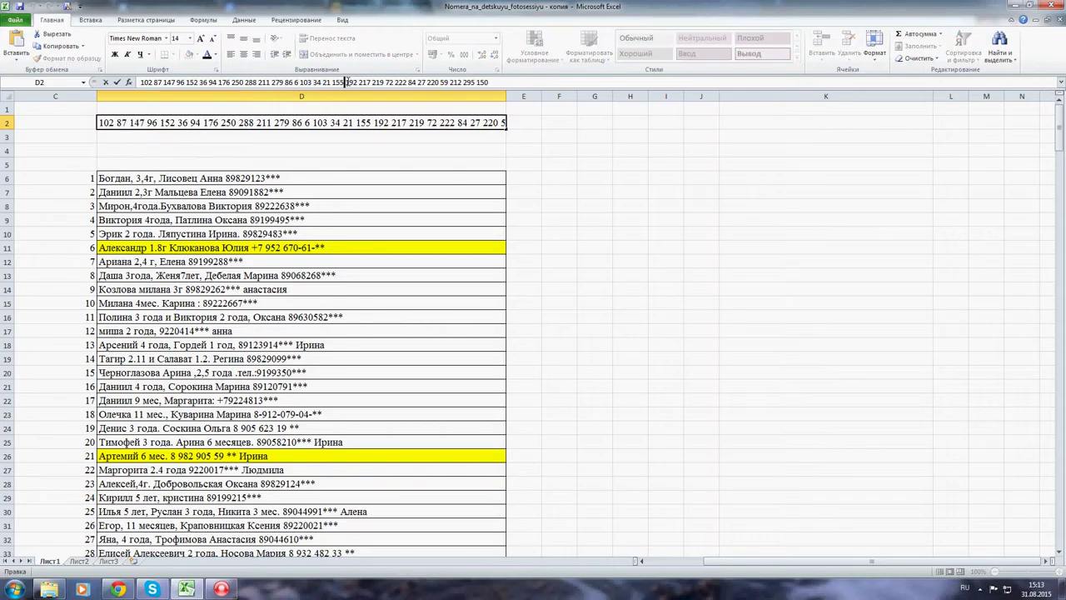
pyautogui.moveTo(345, 82); pyautogui.dragTo(356, 82)
pyautogui.click(355, 81)
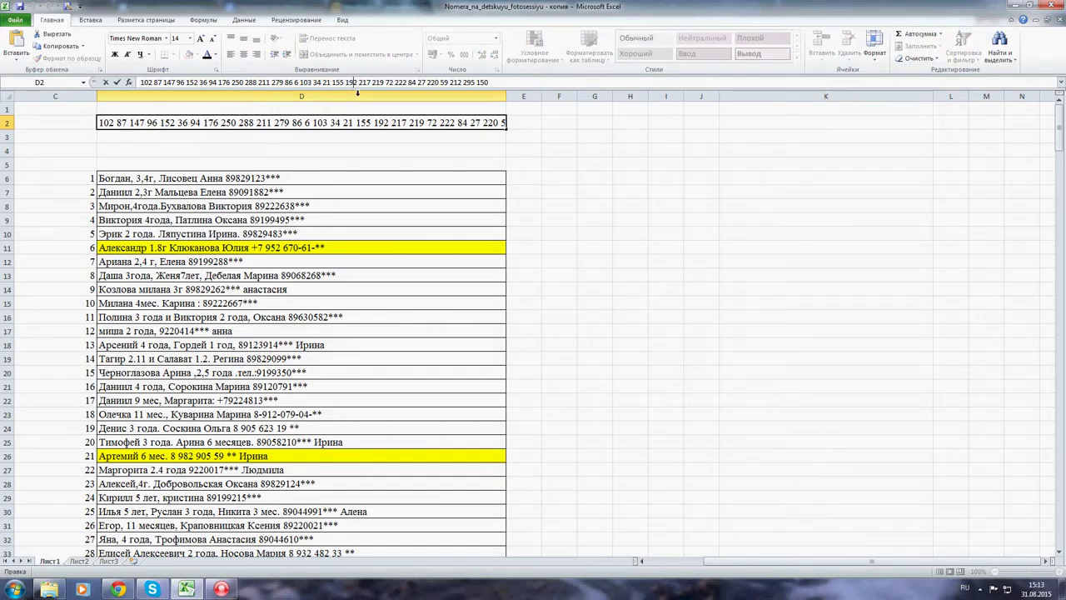
pyautogui.click(329, 441)
pyautogui.scroll(-20, 329, 445)
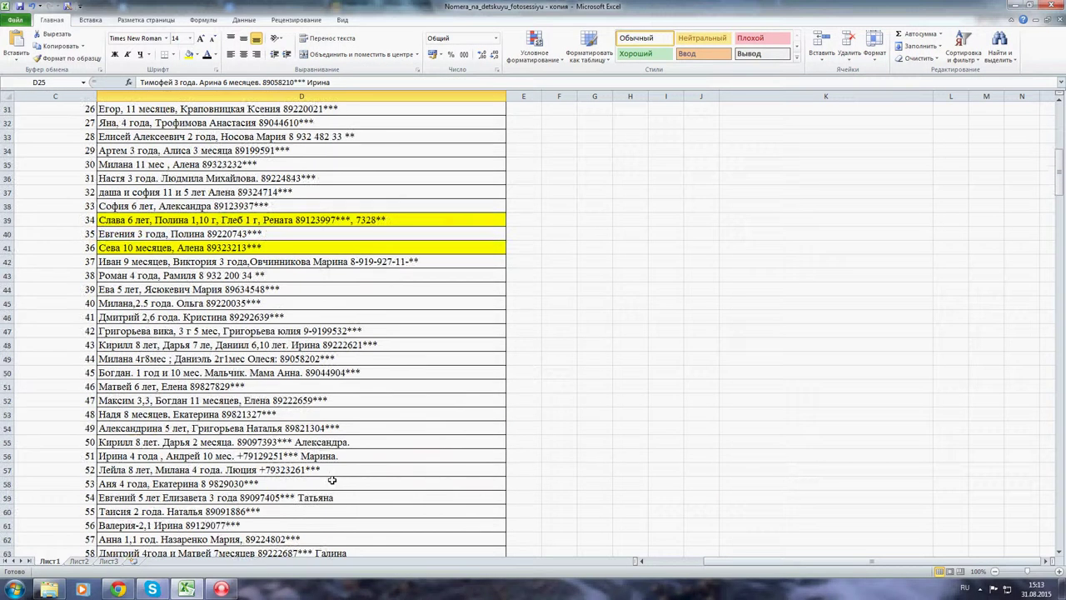
pyautogui.scroll(-20, 331, 492)
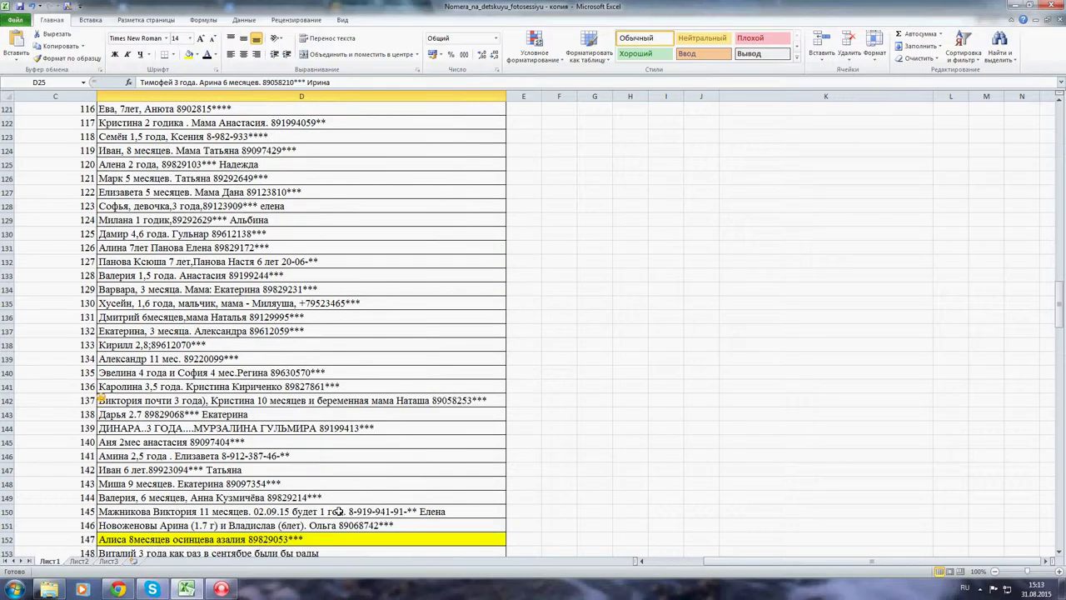
pyautogui.scroll(-12, 338, 504)
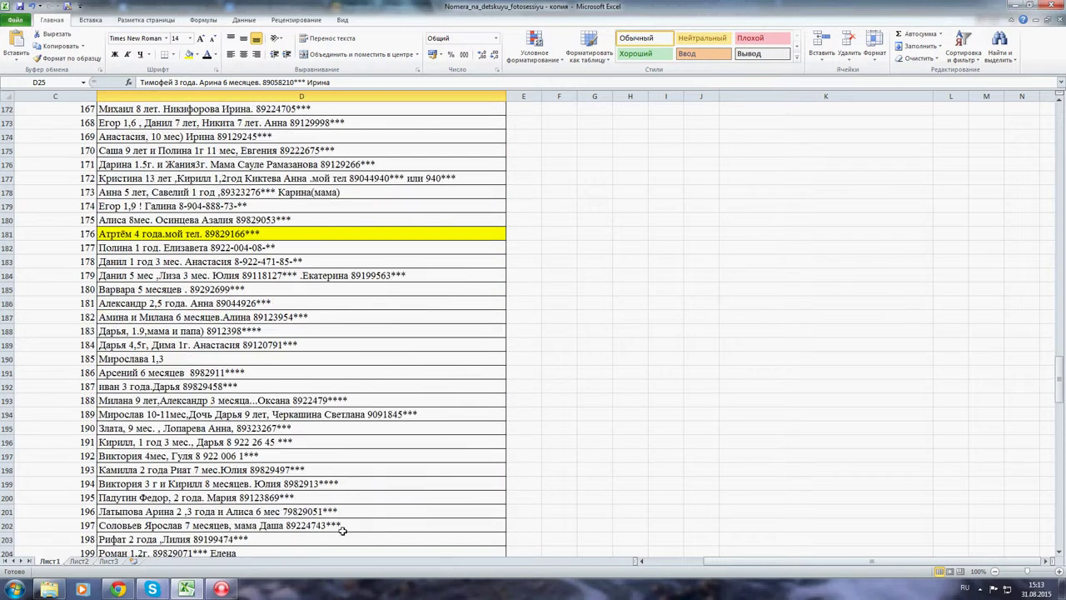
pyautogui.click(167, 470)
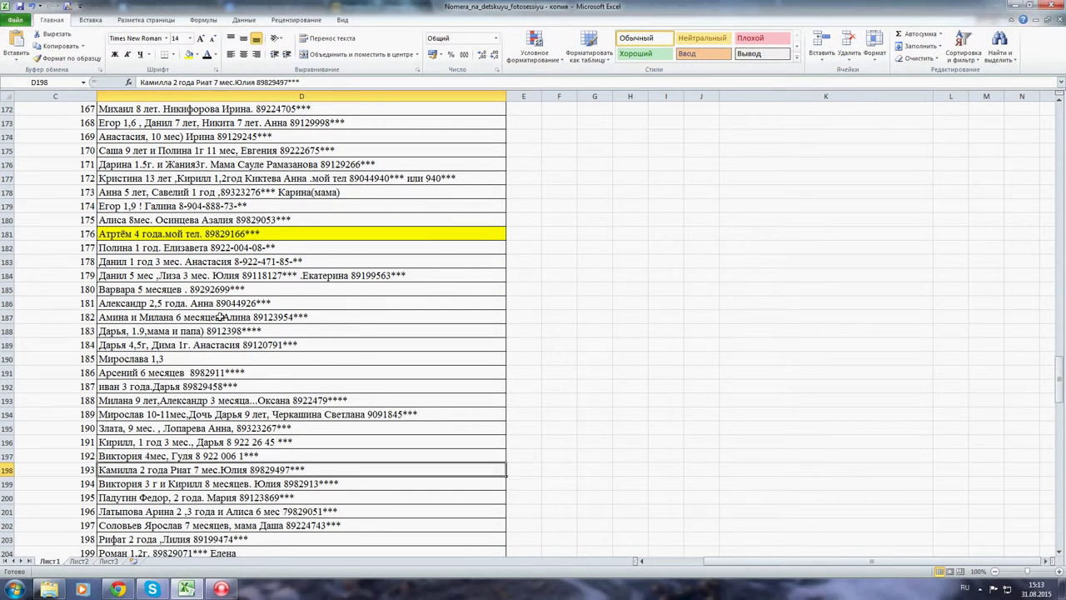
pyautogui.click(188, 54)
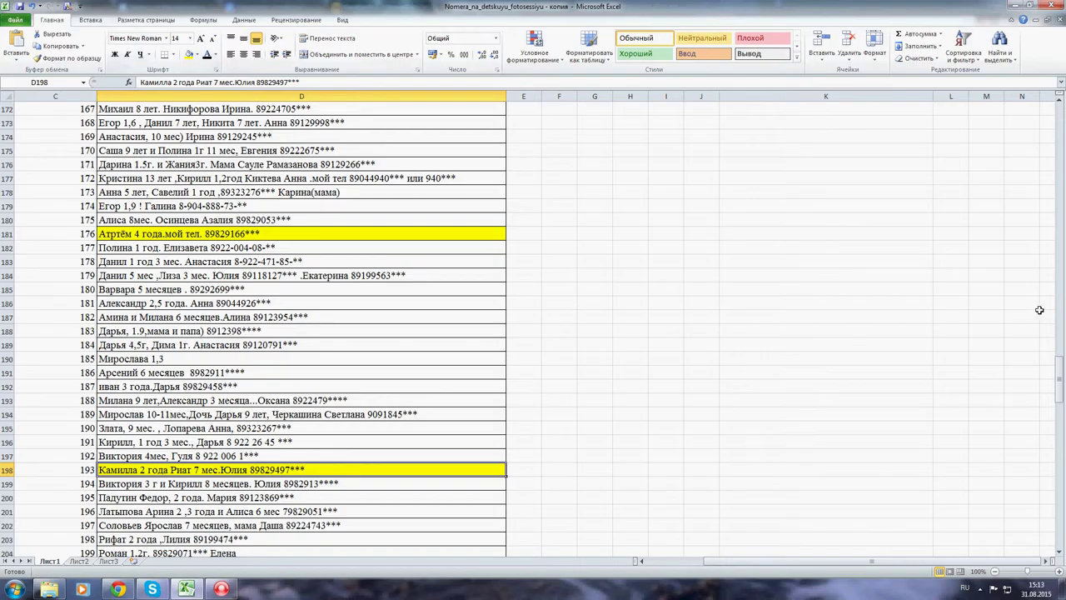
pyautogui.moveTo(1058, 375)
pyautogui.mouseDown()
pyautogui.moveTo(1031, 114)
pyautogui.moveTo(1063, 350)
pyautogui.moveTo(1057, 391)
pyautogui.mouseUp()
pyautogui.click(33, 6)
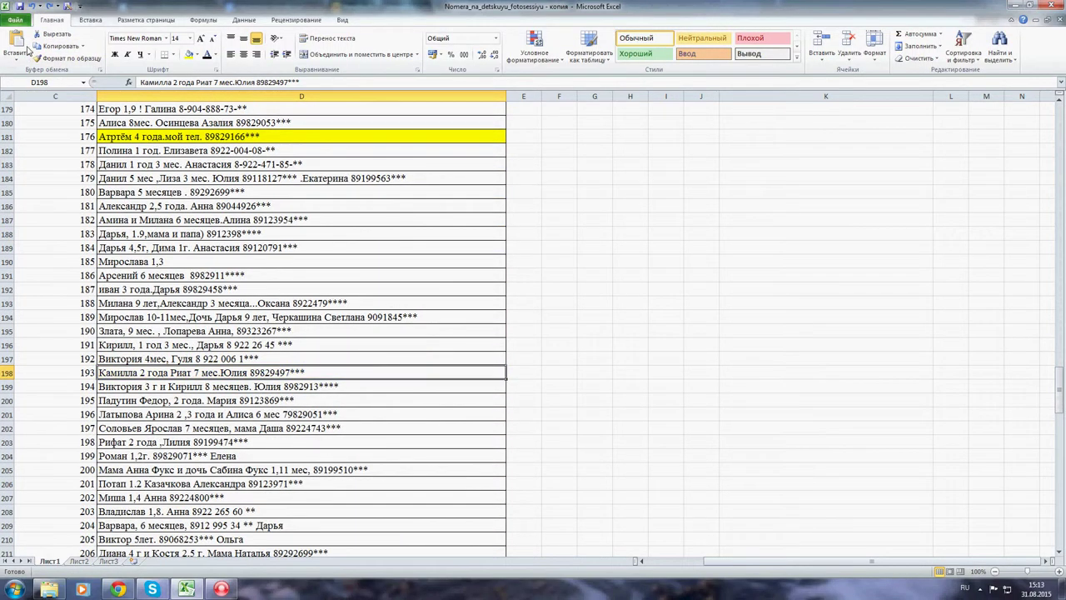
# Fill the column D entry of participant 192 with yellow.
pyautogui.click(151, 360)
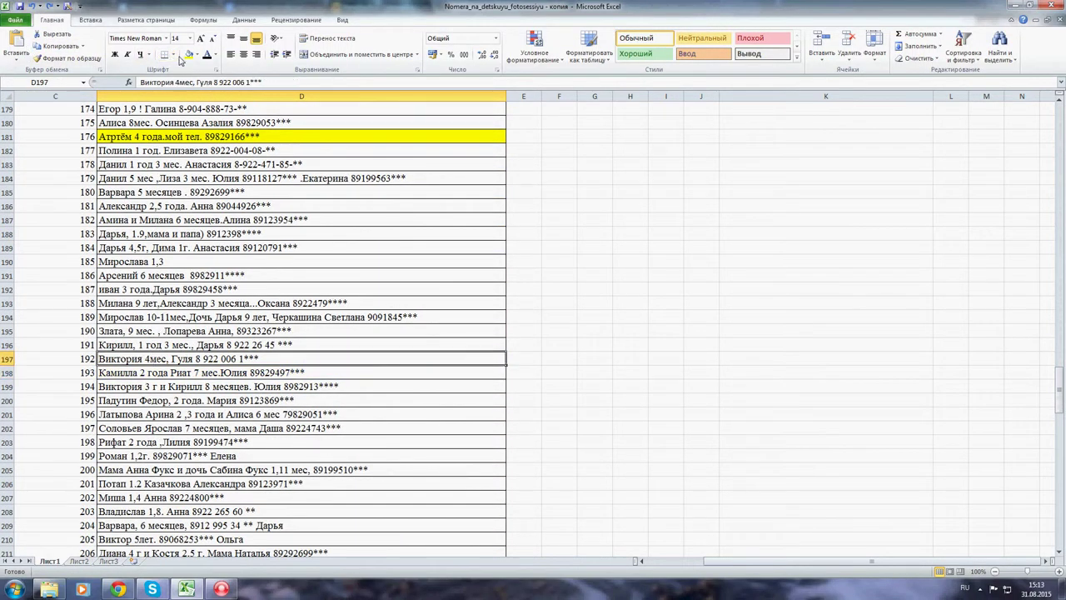
pyautogui.click(189, 54)
# Take the twentieth drawn number, 217, from cell D2 and fill that participant's entry in column D with yellow.
pyautogui.moveTo(1060, 412); pyautogui.dragTo(1046, 121)
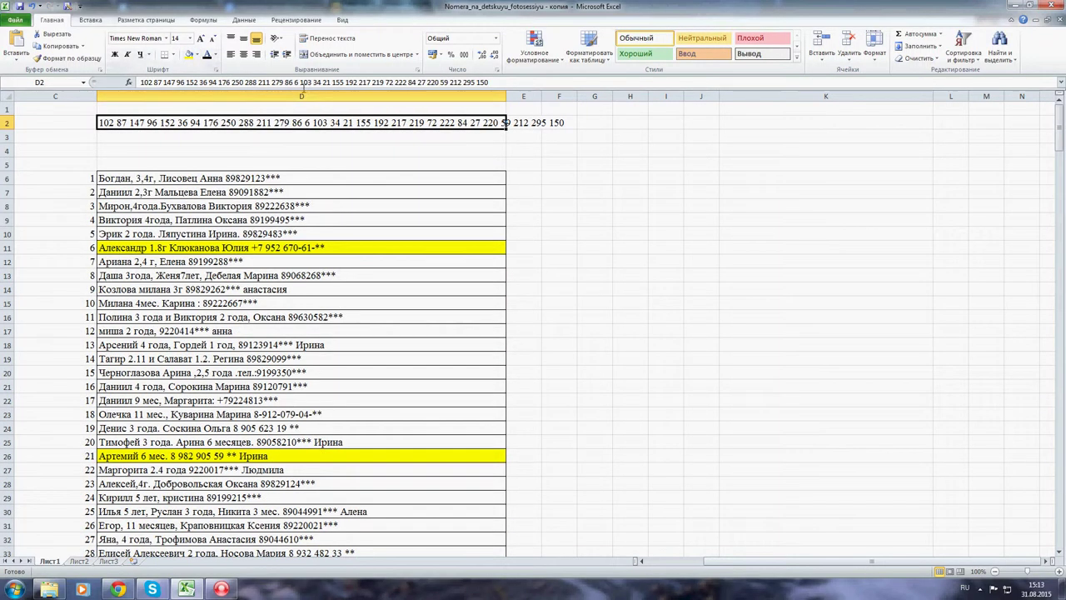
pyautogui.doubleClick(349, 82)
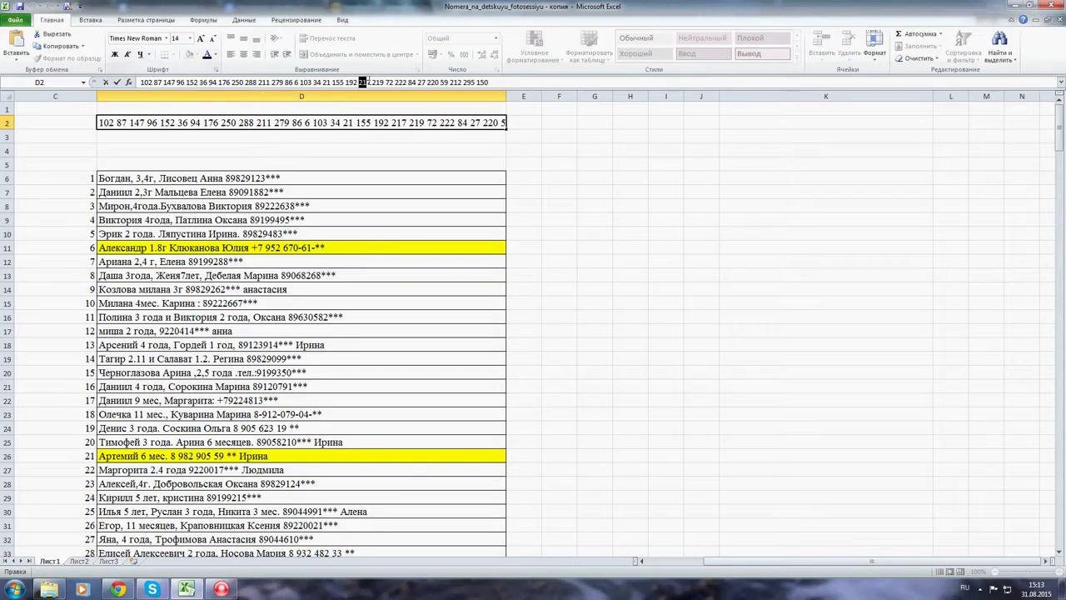
pyautogui.moveTo(1061, 138); pyautogui.dragTo(1063, 417)
pyautogui.scroll(-6, 386, 471)
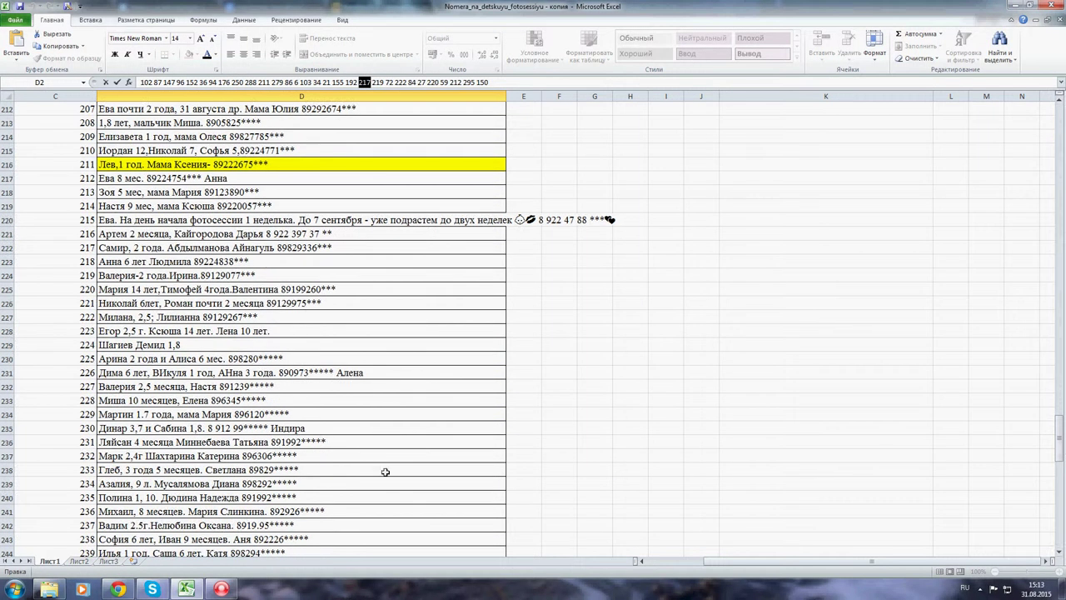
pyautogui.click(122, 251)
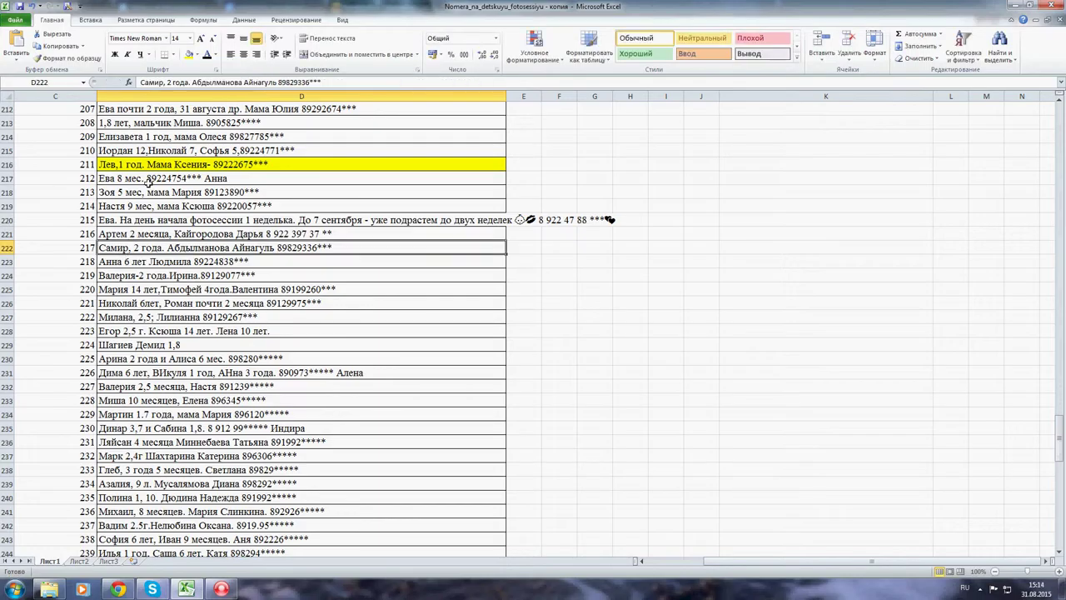
pyautogui.click(188, 55)
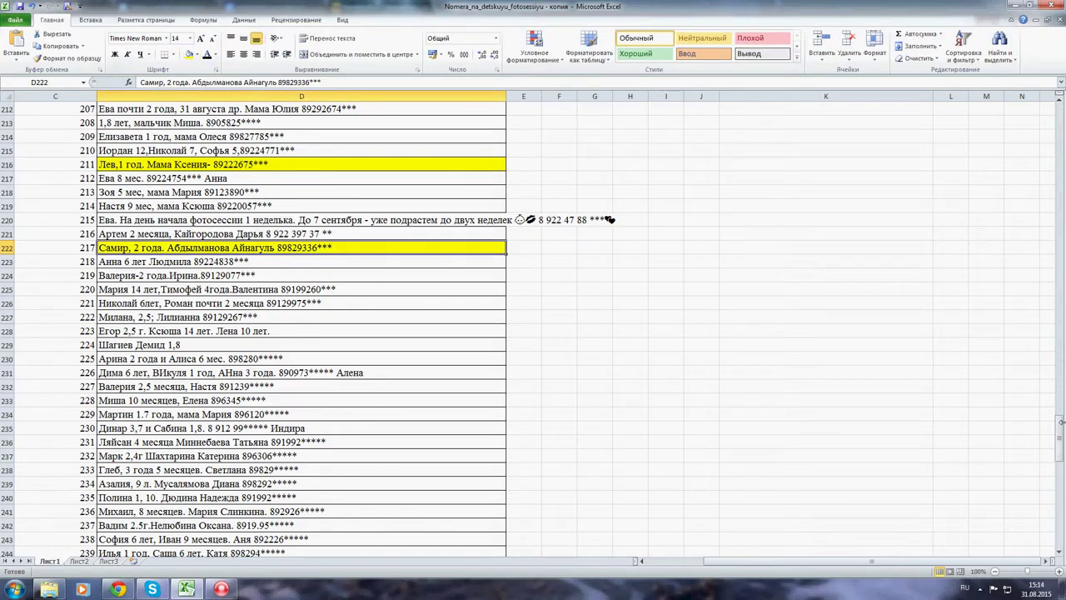
# Take the twenty-first drawn number, 219, from cell D2 and fill that participant's entry in column D with yellow.
pyautogui.moveTo(1060, 435); pyautogui.dragTo(1061, 121)
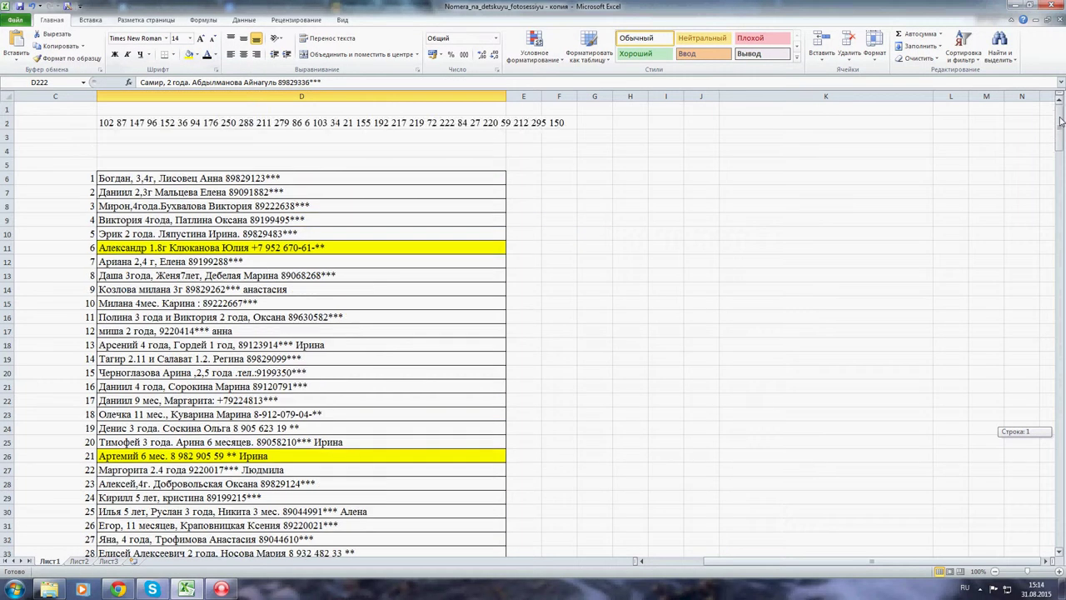
pyautogui.click(415, 124)
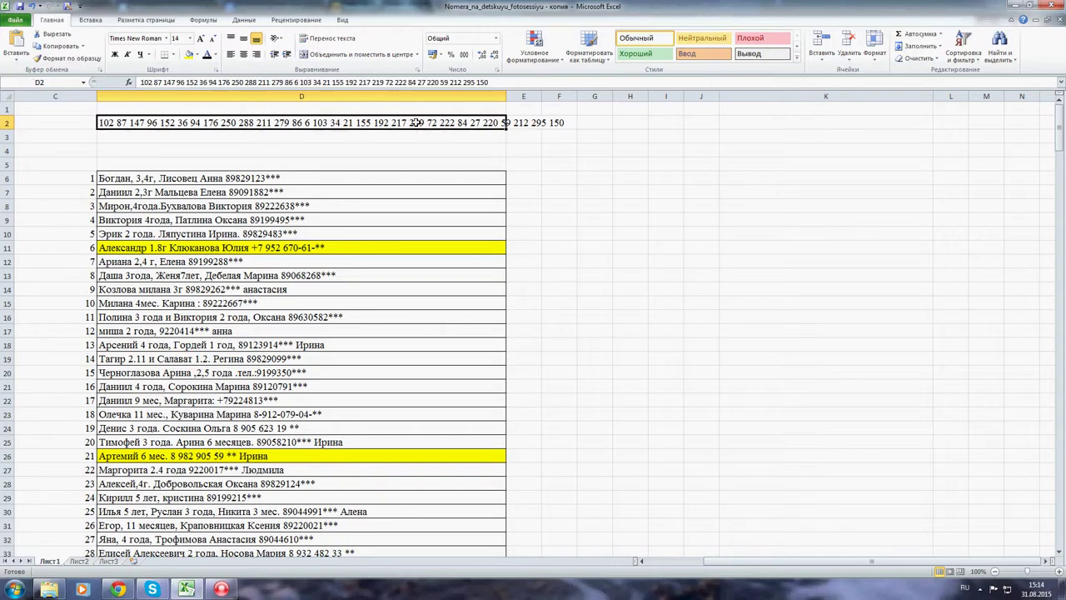
pyautogui.click(374, 81)
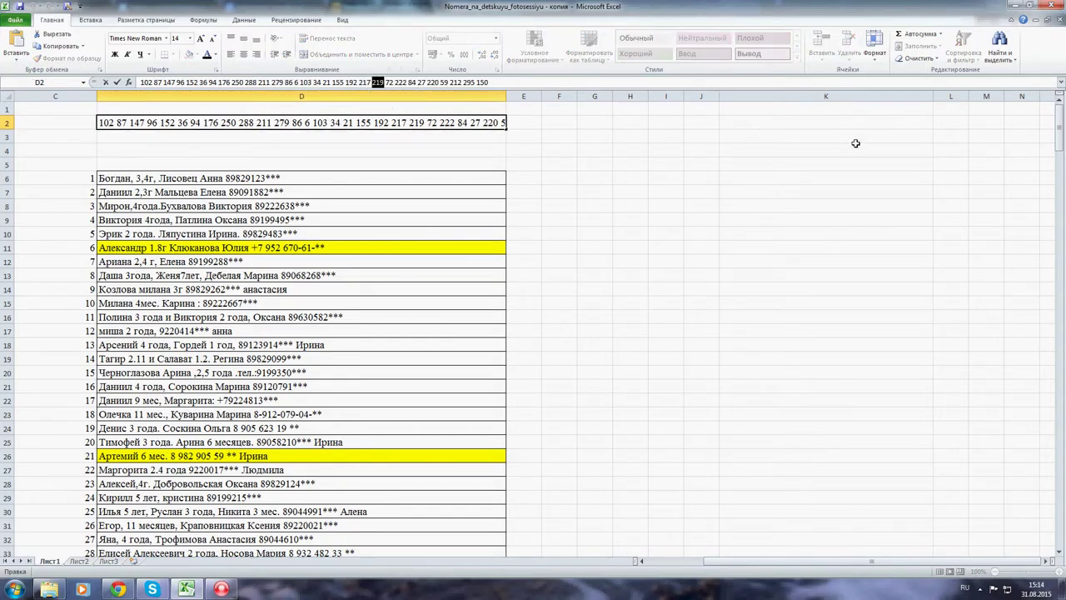
pyautogui.moveTo(1060, 133); pyautogui.dragTo(981, 417)
pyautogui.click(121, 330)
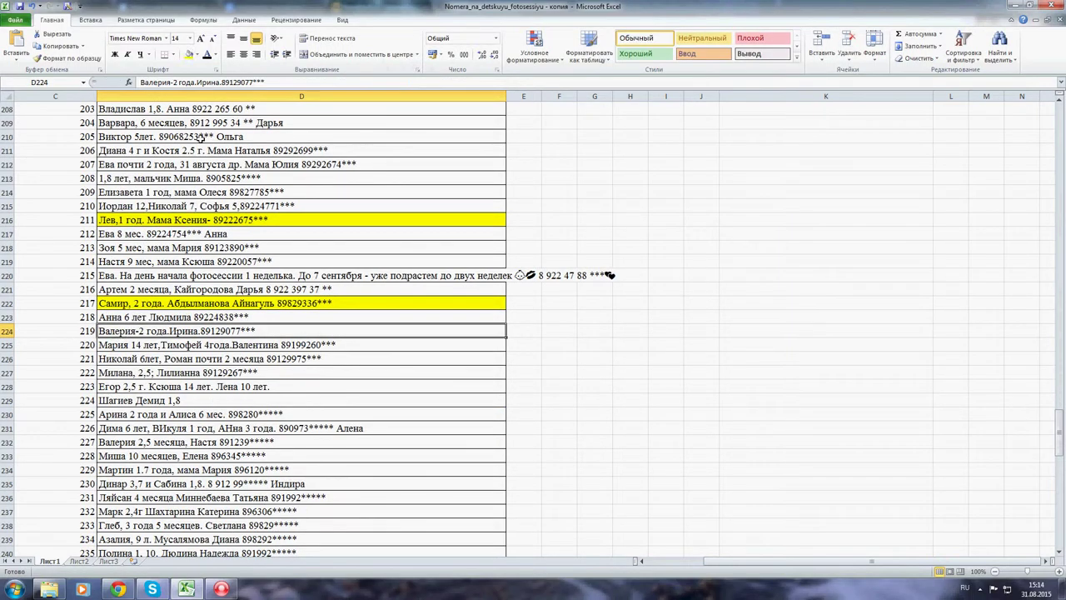
pyautogui.click(188, 54)
# Take the twenty-second drawn number, 72, from cell D2 and fill that participant's entry in column D with yellow.
pyautogui.moveTo(1058, 390); pyautogui.dragTo(1024, 98)
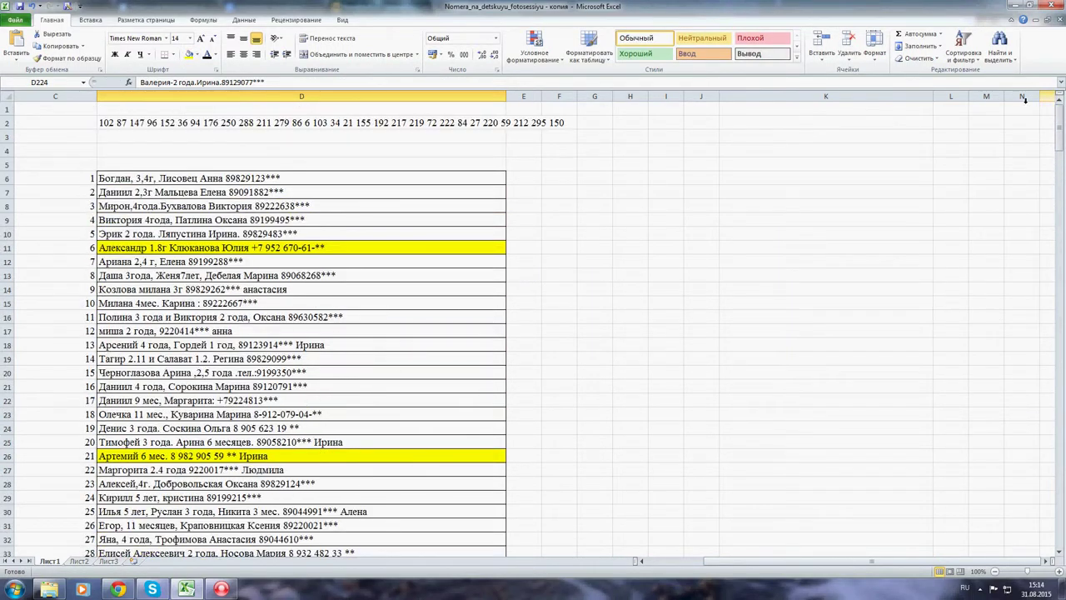
pyautogui.click(431, 122)
pyautogui.click(388, 82)
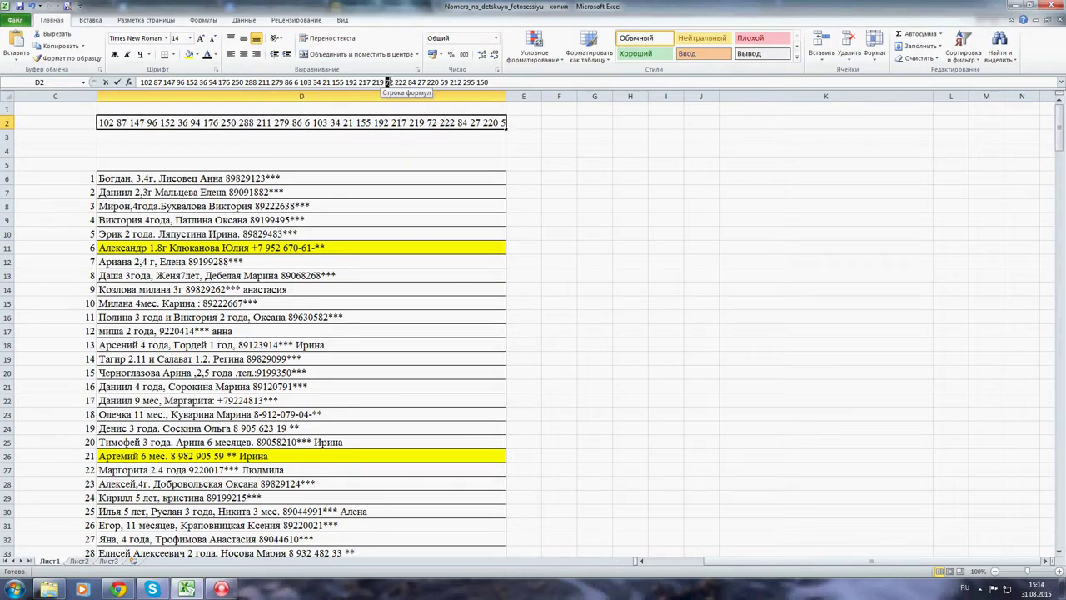
pyautogui.moveTo(1060, 125); pyautogui.dragTo(1060, 236)
pyautogui.click(165, 276)
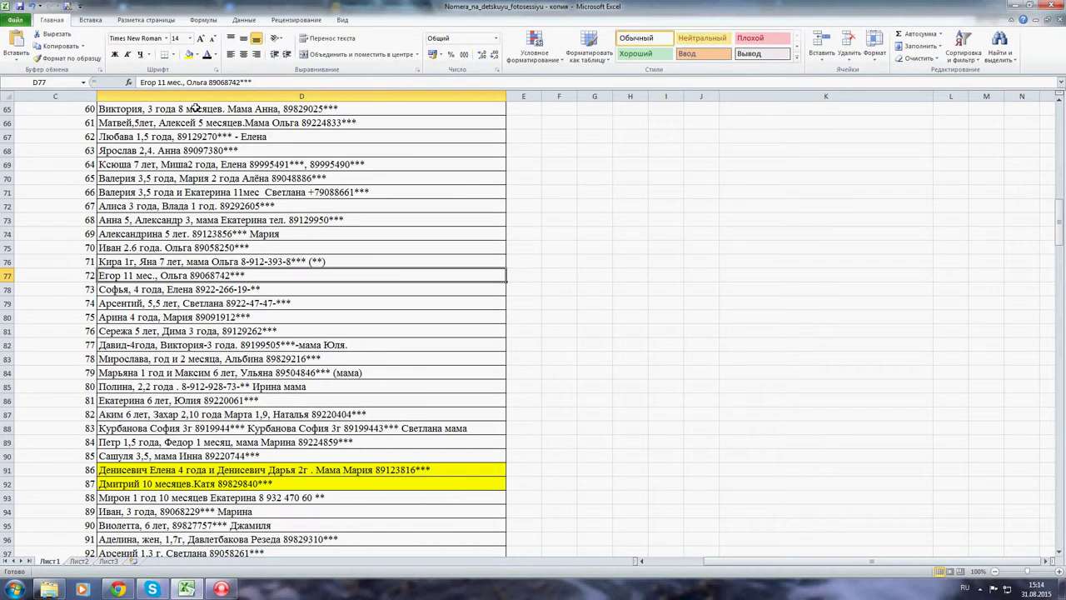
pyautogui.click(188, 55)
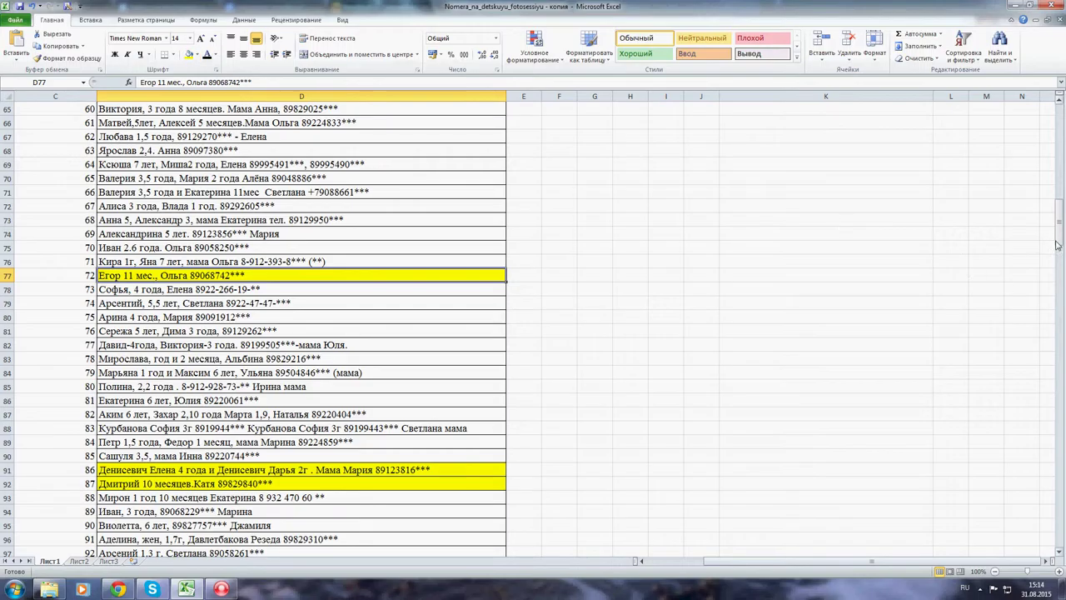
# Take the twenty-third drawn number, 222, from cell D2 and fill that participant's entry in column D with yellow.
pyautogui.moveTo(1057, 244); pyautogui.dragTo(1058, 125)
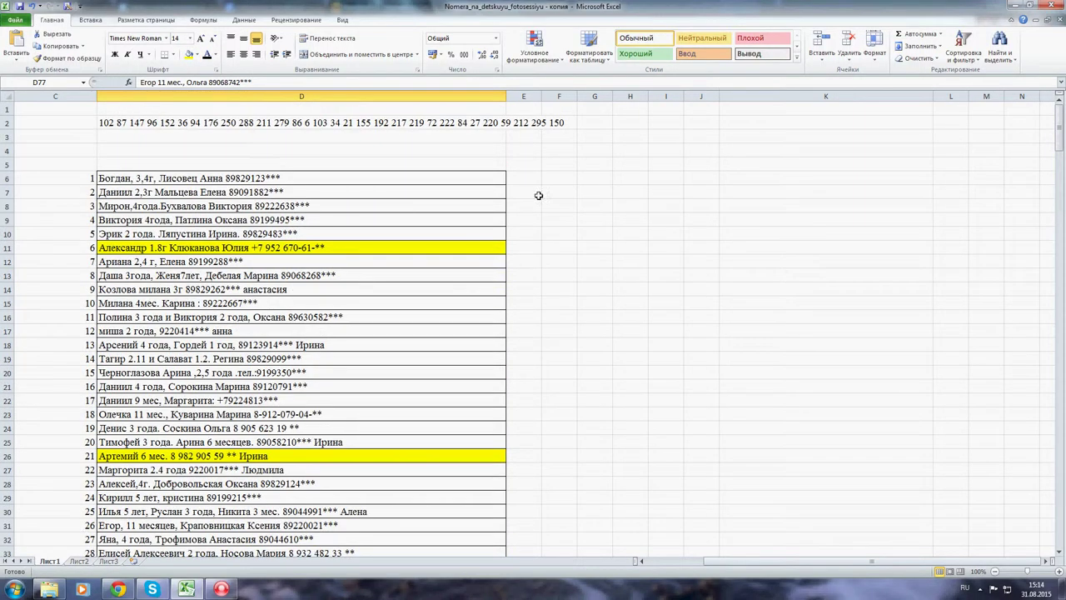
pyautogui.click(433, 125)
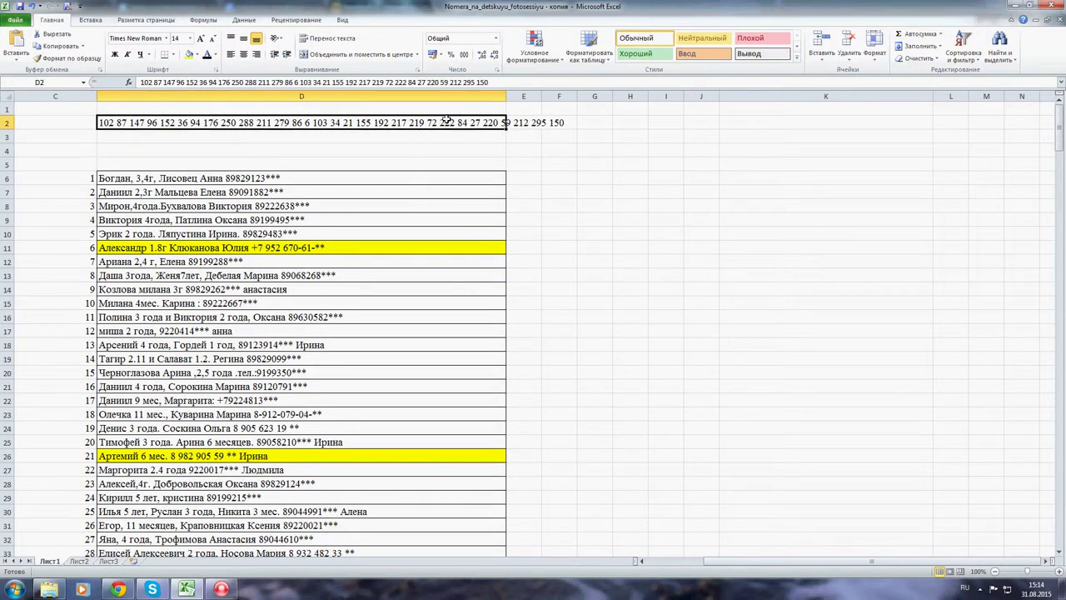
pyautogui.click(397, 82)
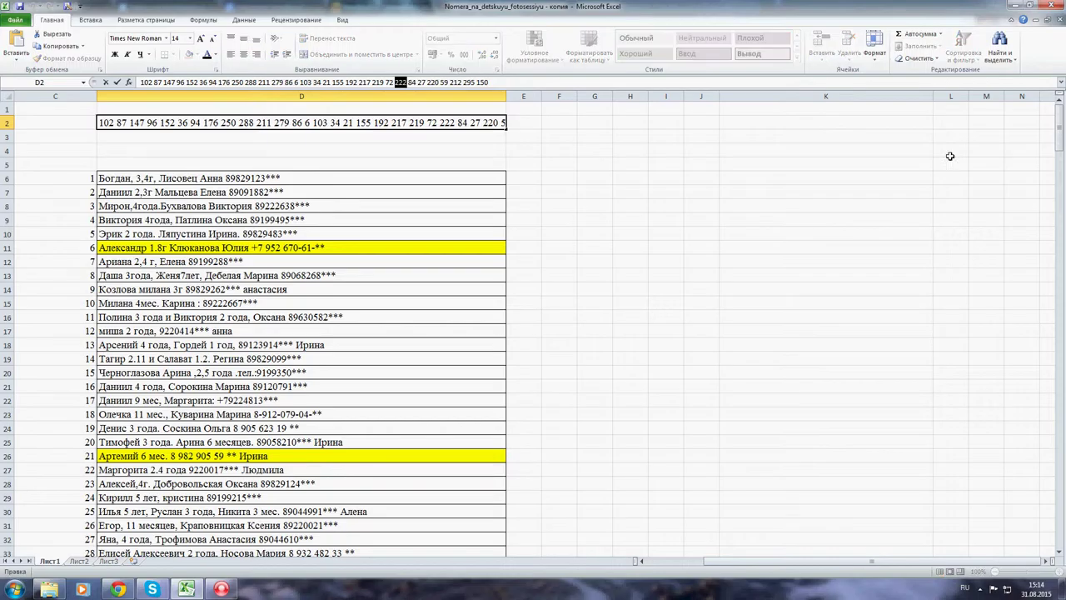
pyautogui.moveTo(1060, 131); pyautogui.dragTo(1065, 451)
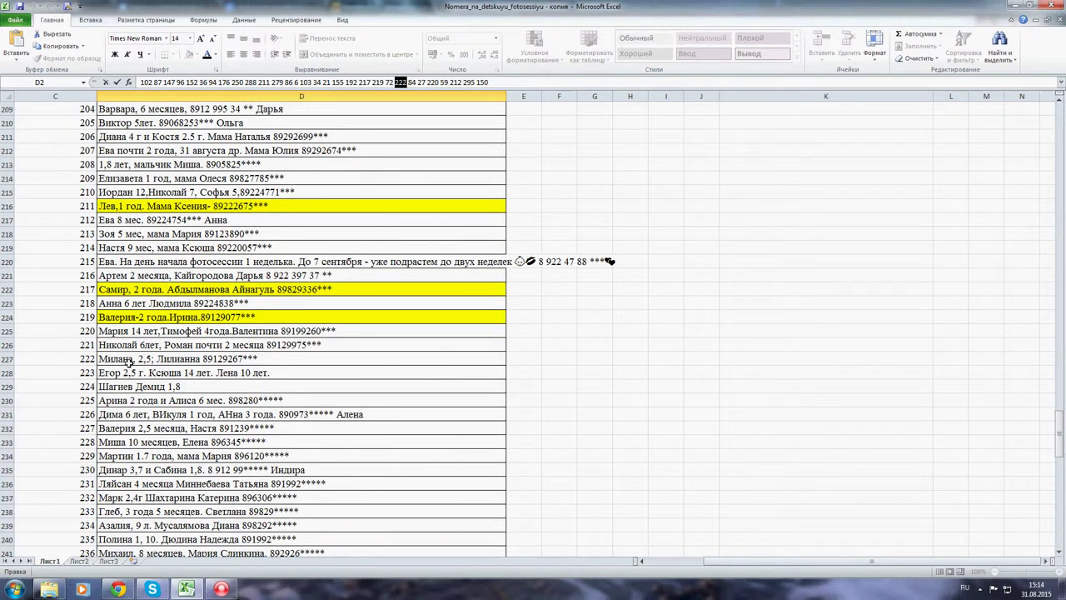
pyautogui.click(129, 360)
pyautogui.click(189, 55)
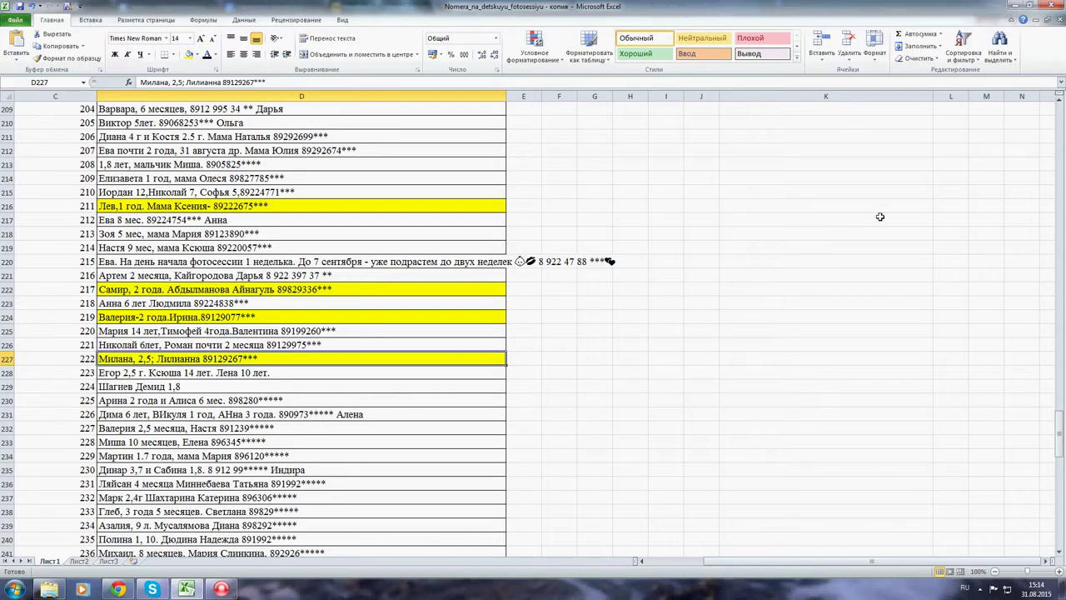
# Take the twenty-fourth drawn number, 84, from cell D2 and fill that participant's entry in column D with yellow.
pyautogui.moveTo(1061, 432); pyautogui.dragTo(1062, 123)
pyautogui.click(433, 122)
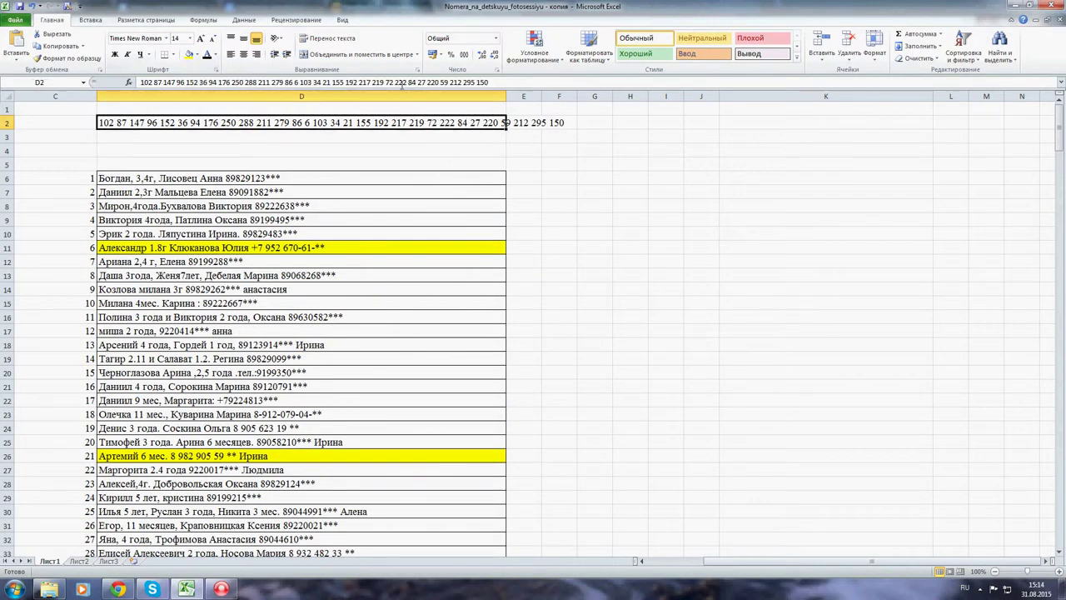
pyautogui.click(410, 82)
pyautogui.doubleClick(414, 81)
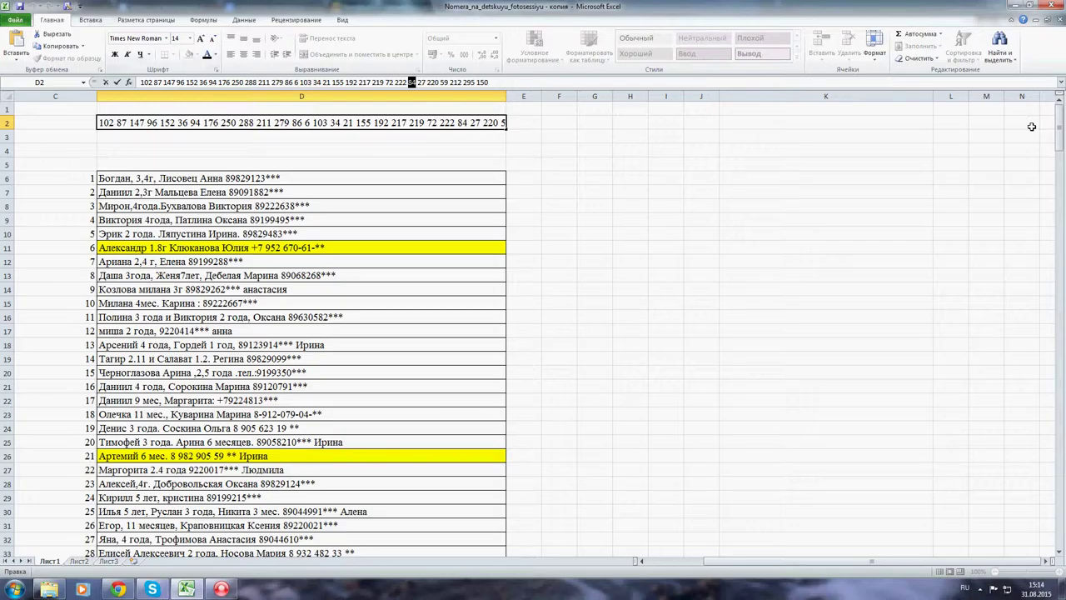
pyautogui.moveTo(1060, 123); pyautogui.dragTo(1061, 250)
pyautogui.click(143, 165)
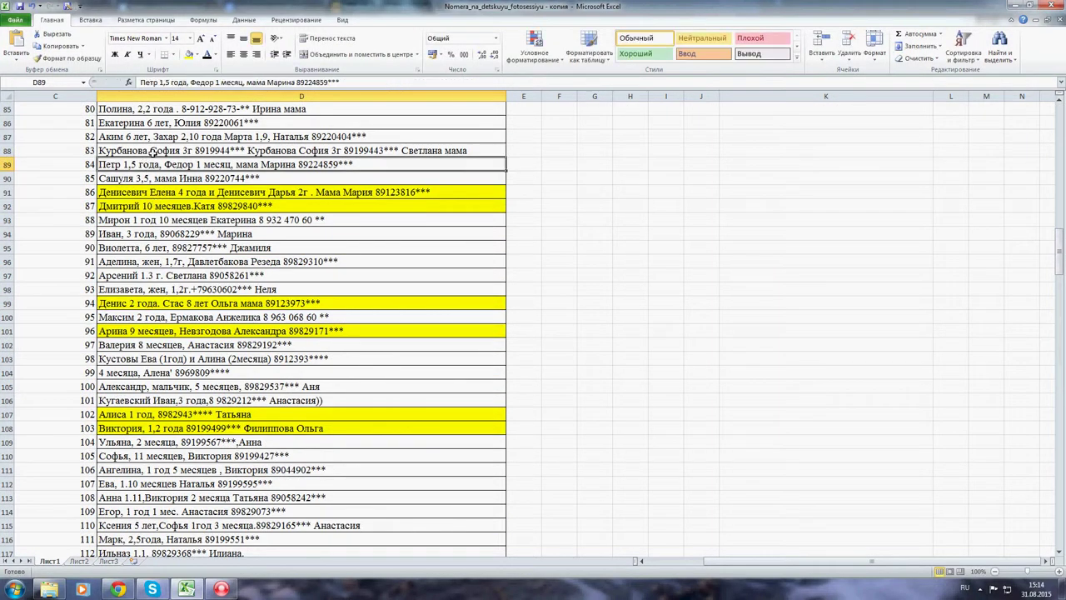
pyautogui.click(187, 55)
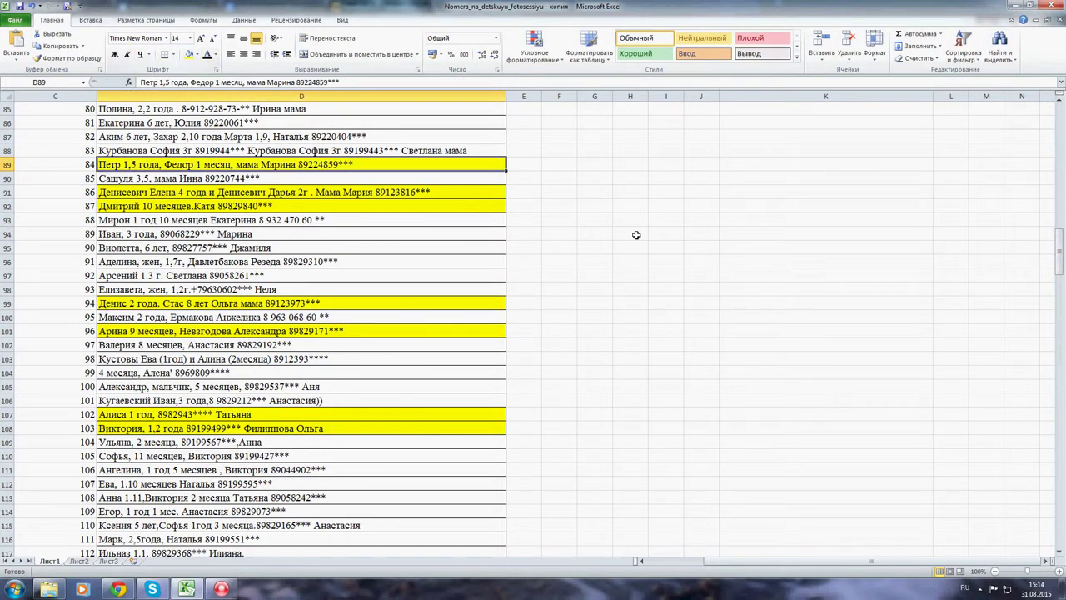
# Take the twenty-fifth drawn number, 27, from cell D2 and fill that participant's entry in column D with yellow.
pyautogui.moveTo(1060, 258); pyautogui.dragTo(1059, 129)
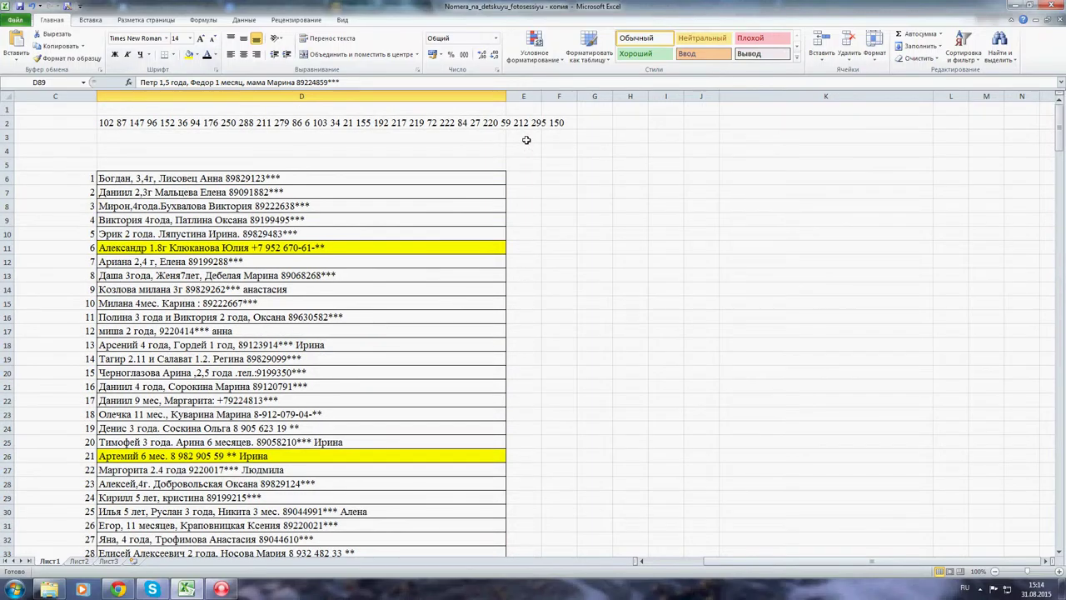
pyautogui.click(478, 121)
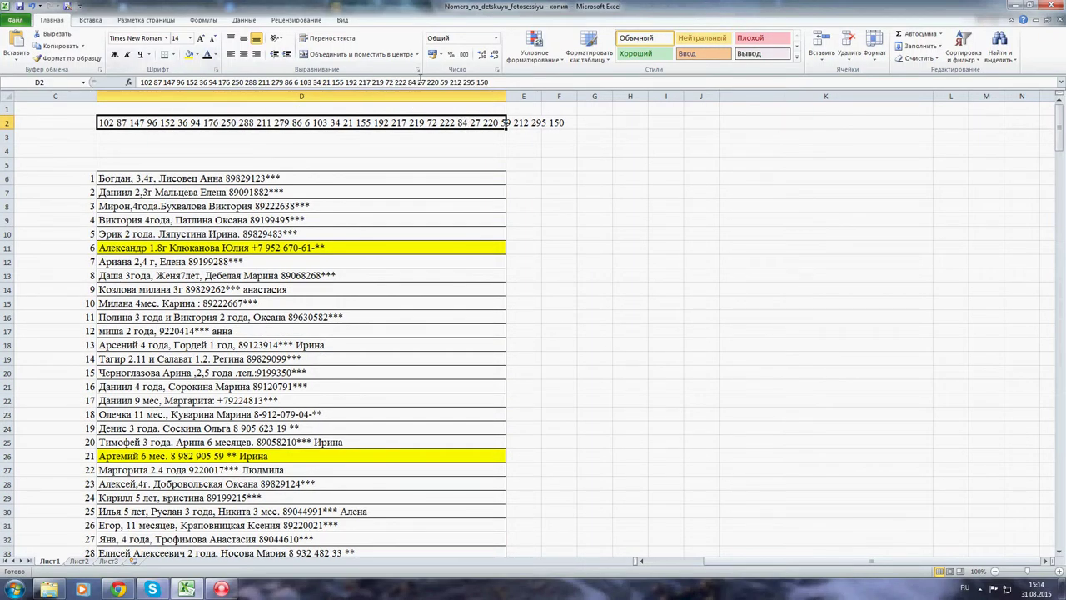
pyautogui.click(421, 81)
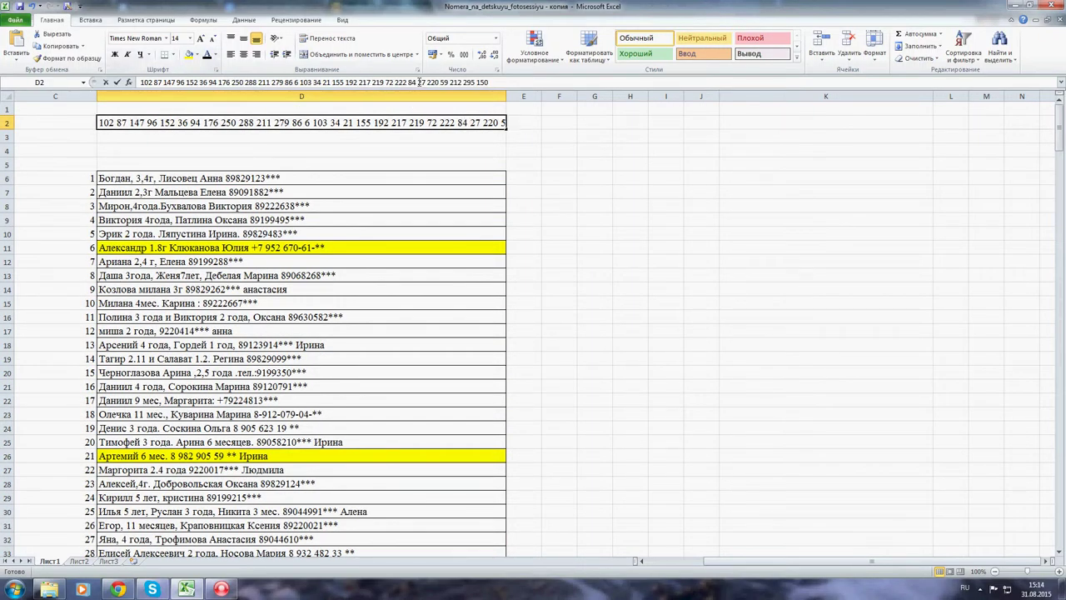
pyautogui.click(138, 517)
pyautogui.click(136, 539)
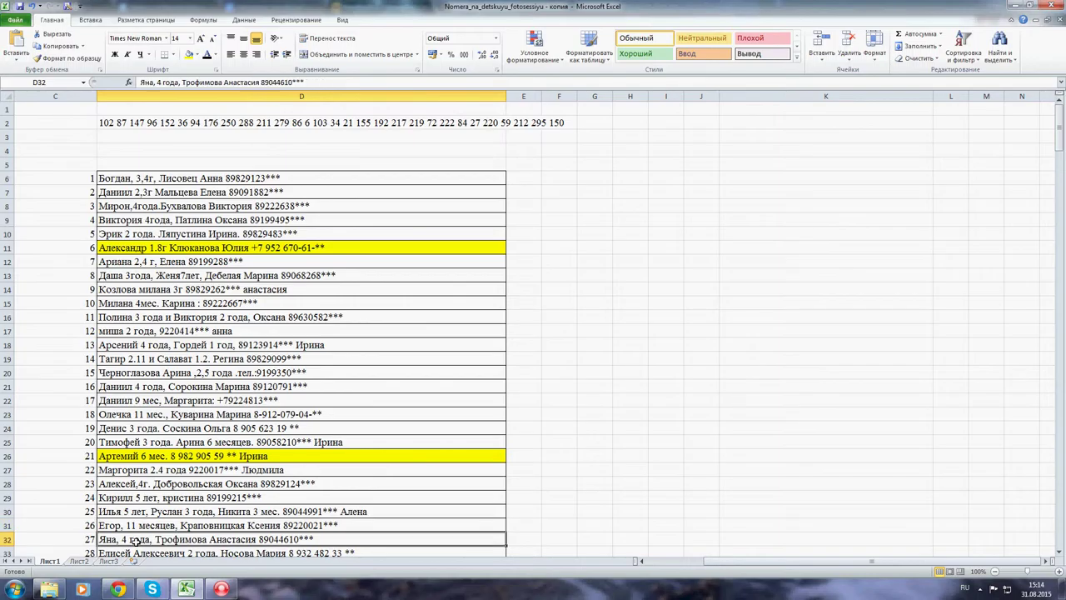
pyautogui.click(188, 54)
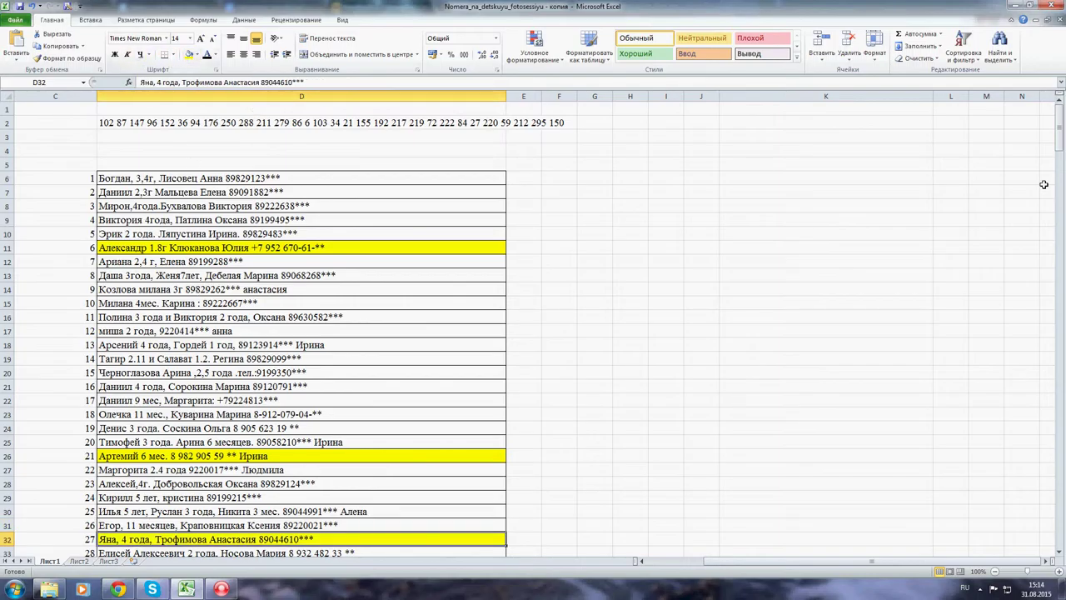
# Take the twenty-sixth drawn number, 220, from cell D2 and fill that participant's entry in column D with yellow.
pyautogui.click(467, 122)
pyautogui.click(428, 82)
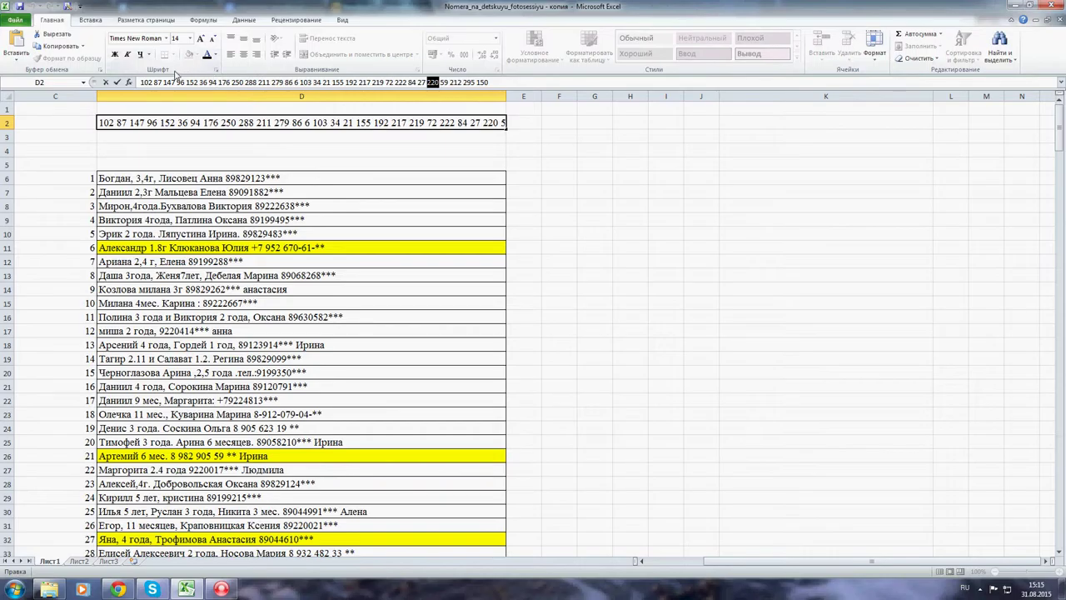
pyautogui.moveTo(1061, 135); pyautogui.dragTo(1062, 478)
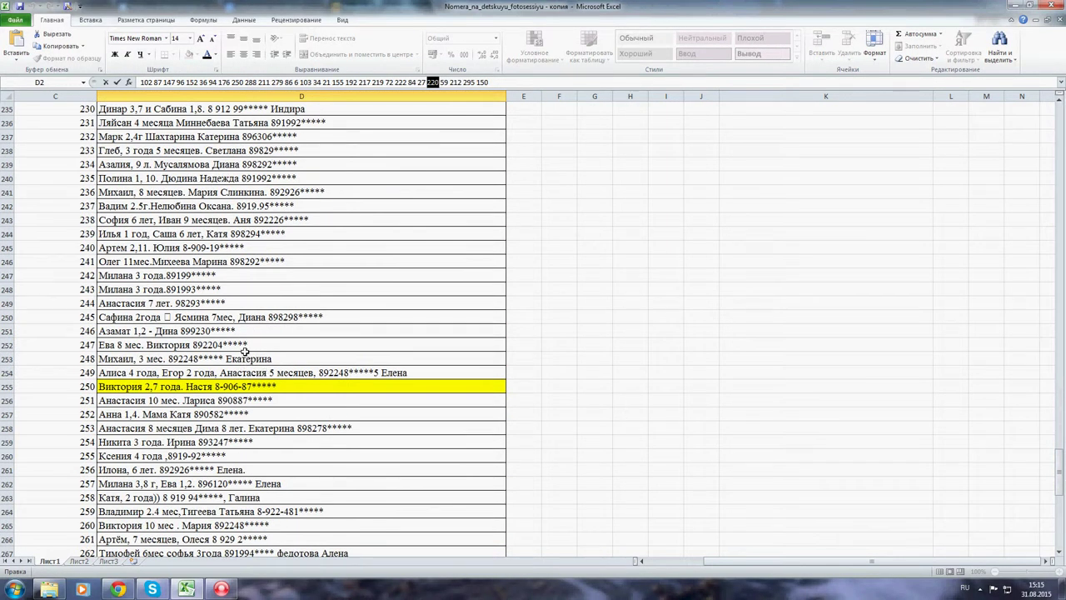
pyautogui.click(245, 352)
pyautogui.scroll(6, 245, 351)
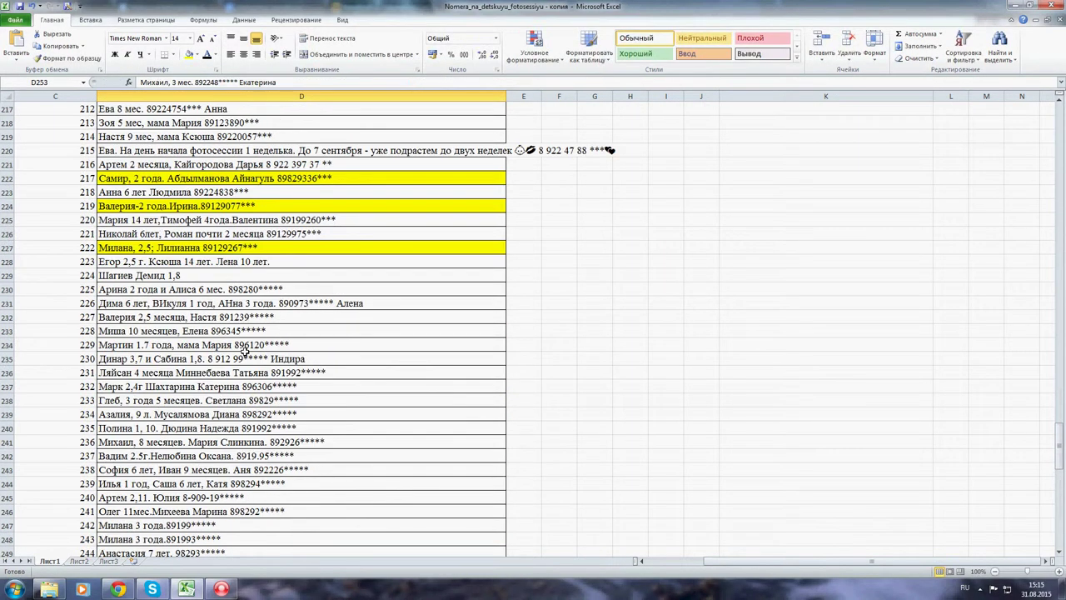
pyautogui.click(118, 219)
pyautogui.click(187, 55)
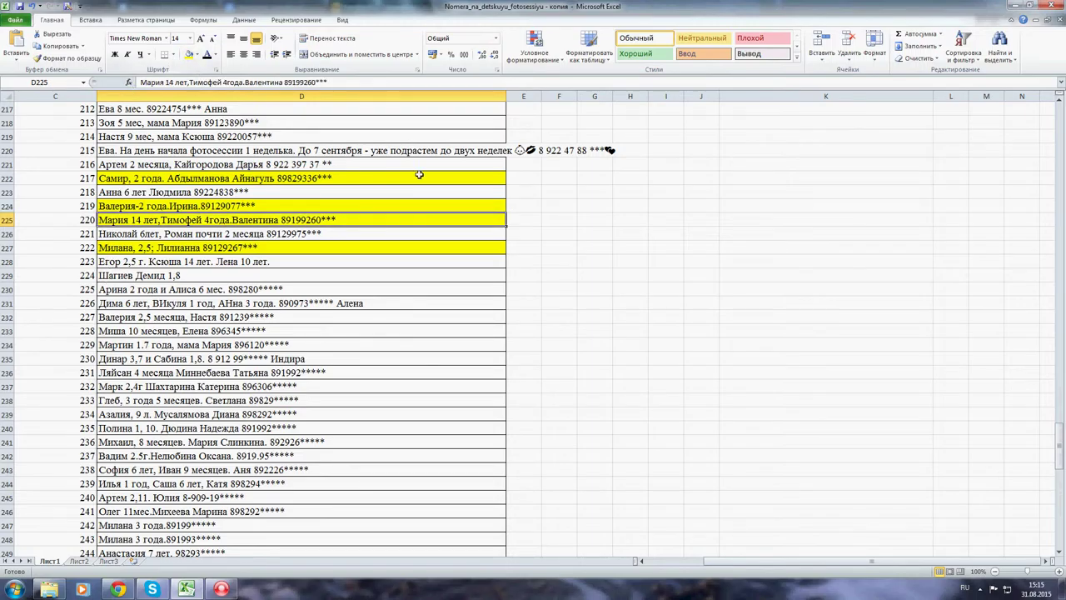
# Take the twenty-seventh drawn number, 59, from cell D2 and fill that participant's entry in column D with yellow.
pyautogui.moveTo(1062, 456); pyautogui.dragTo(1062, 125)
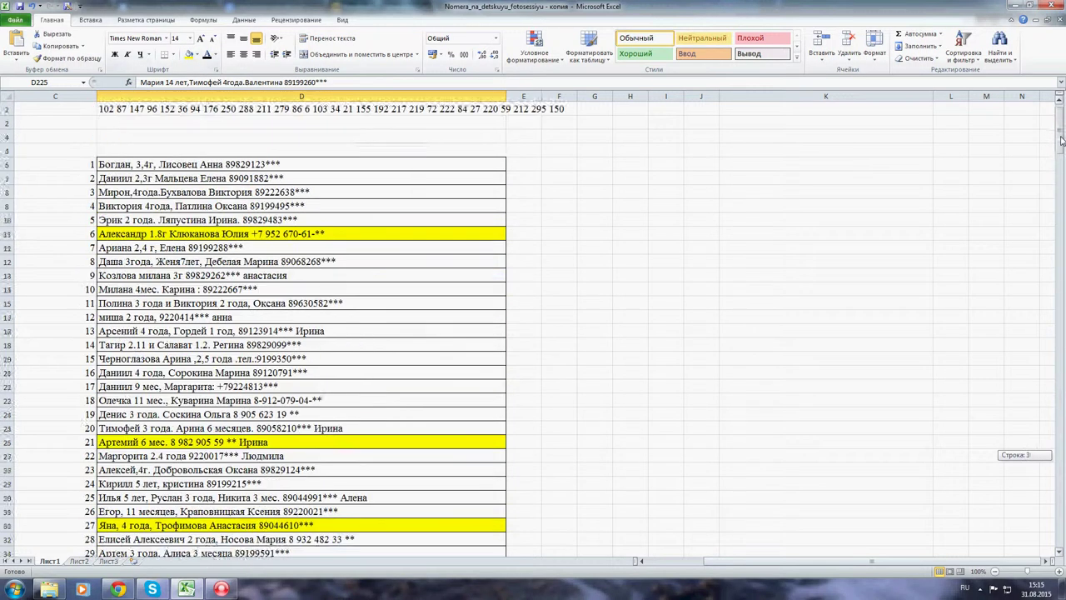
pyautogui.click(511, 124)
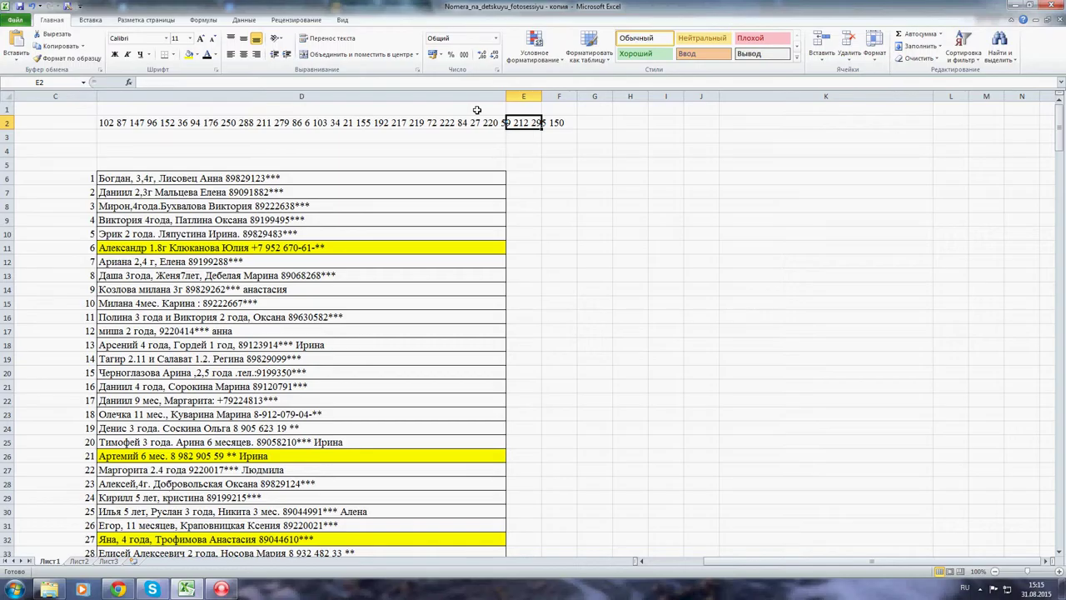
pyautogui.click(486, 121)
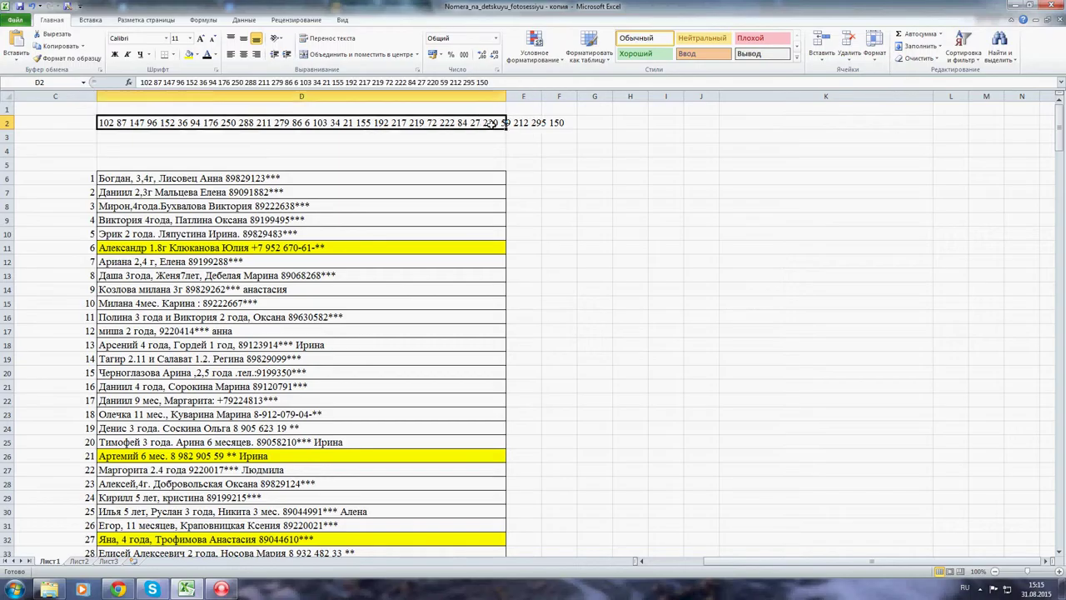
pyautogui.doubleClick(444, 82)
pyautogui.click(208, 455)
pyautogui.scroll(-11, 207, 483)
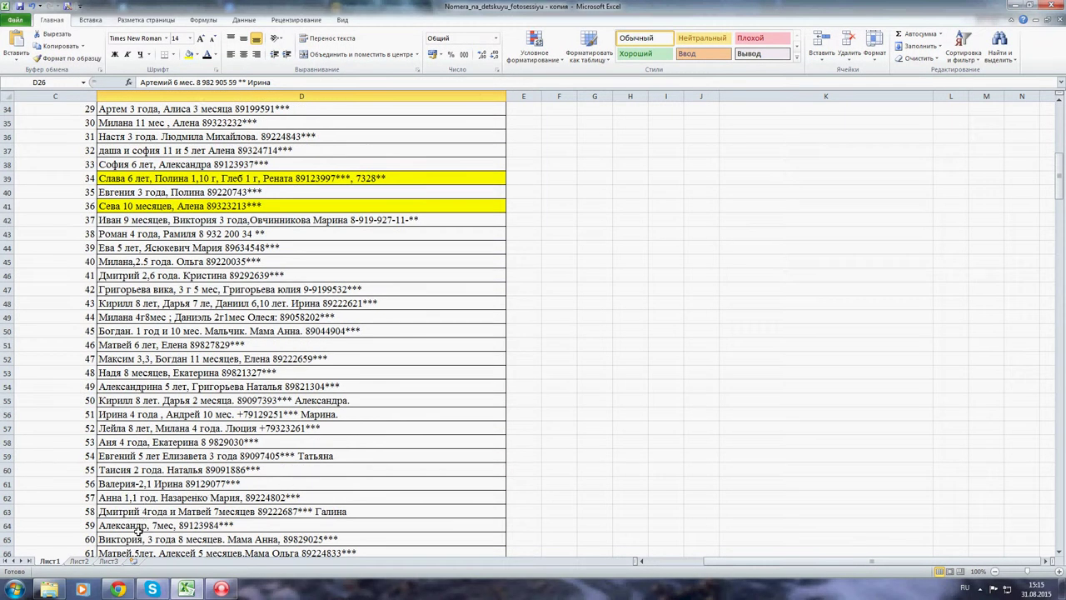
pyautogui.click(138, 527)
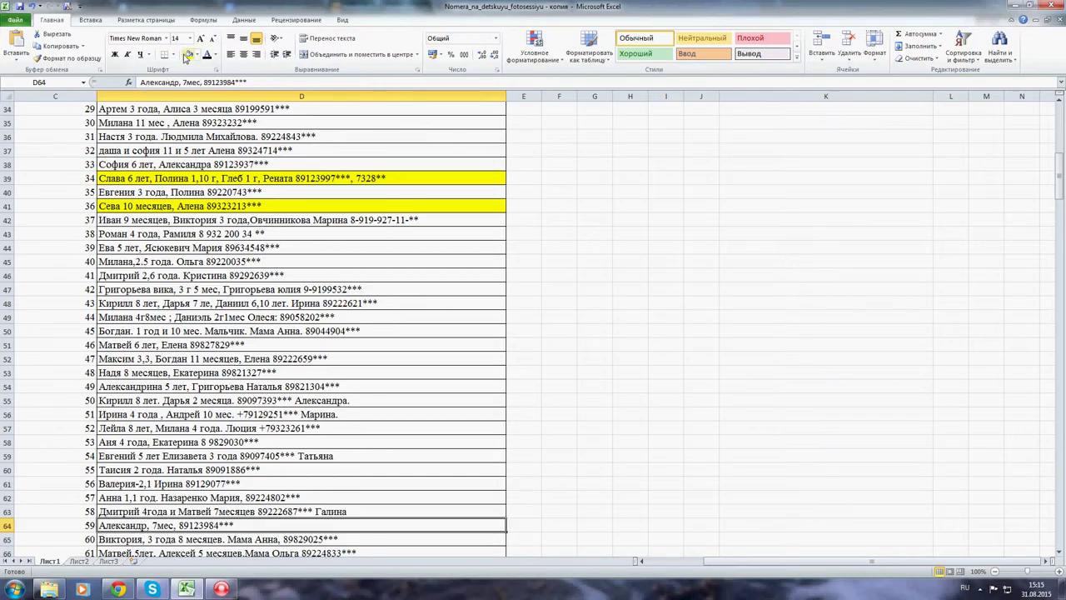
pyautogui.click(188, 54)
# Take the twenty-eighth drawn number, 212, from cell D2 and fill that participant's entry in column D with yellow.
pyautogui.click(343, 284)
pyautogui.scroll(11, 343, 283)
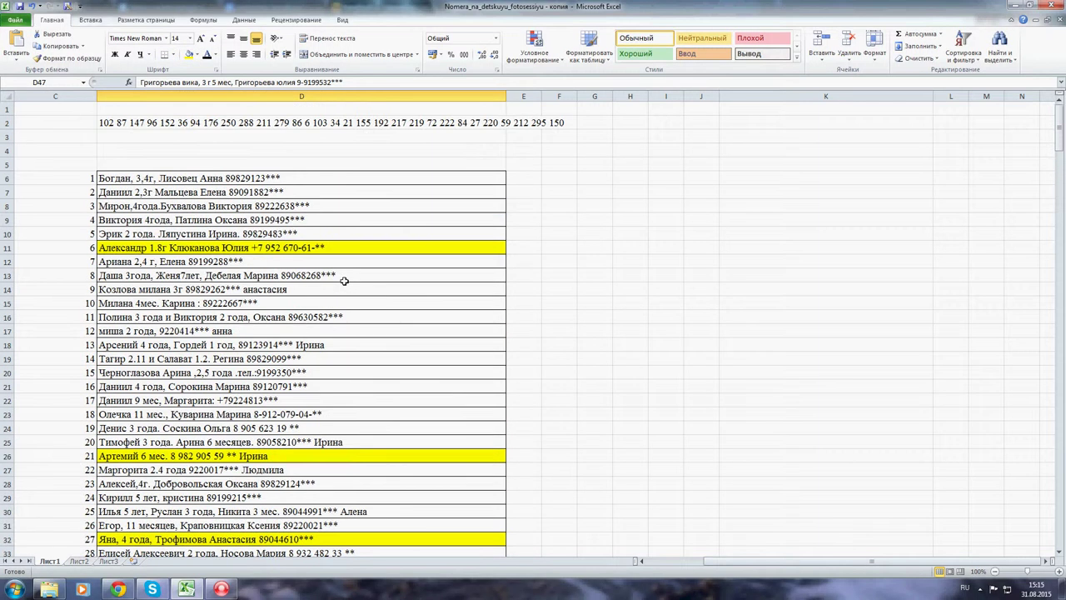
pyautogui.click(475, 125)
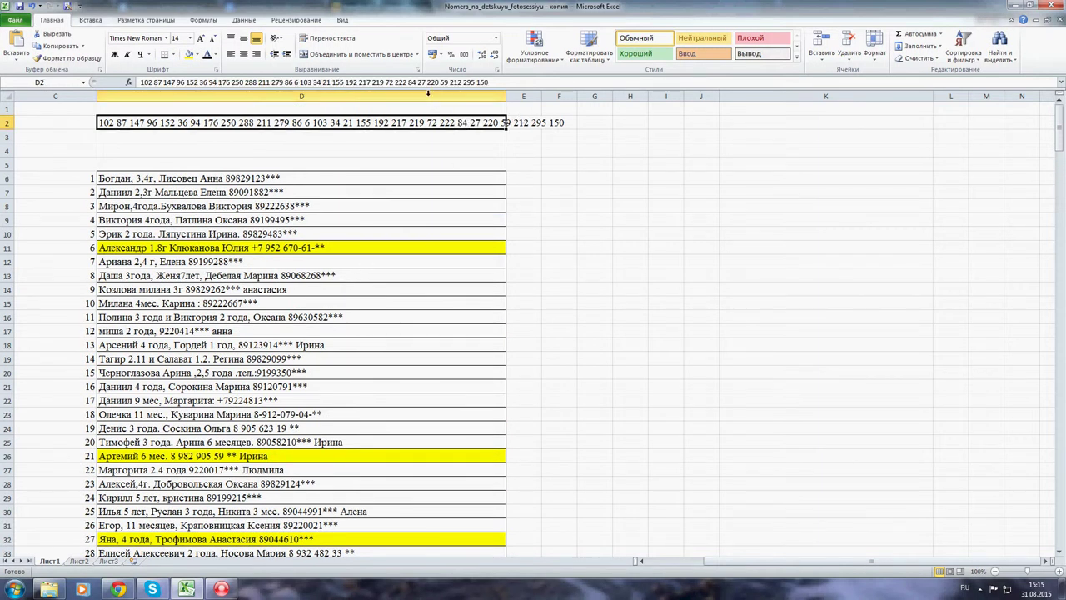
pyautogui.doubleClick(454, 81)
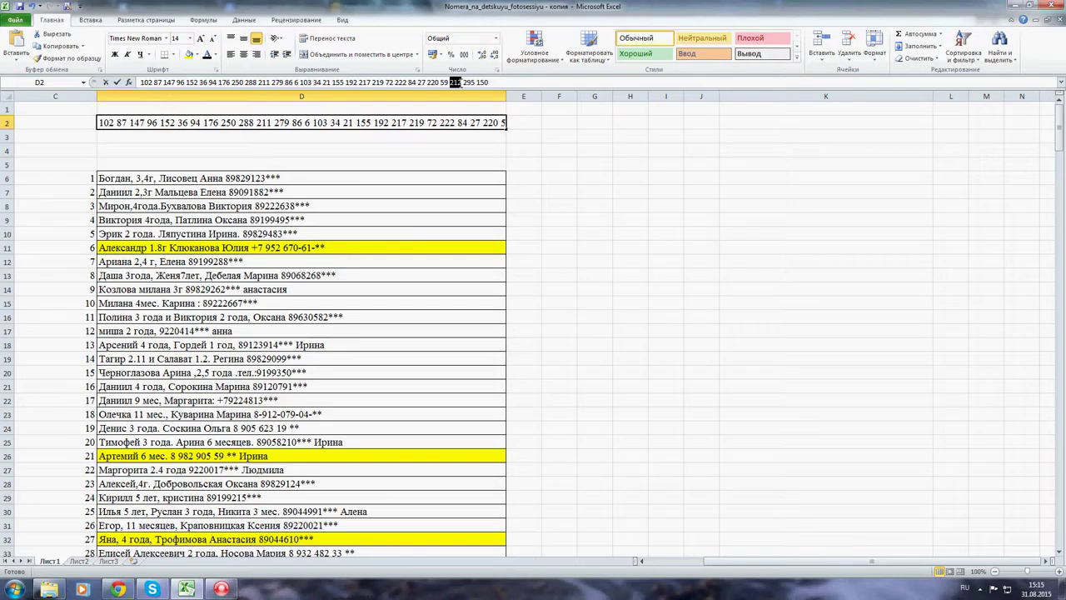
pyautogui.click(438, 205)
pyautogui.moveTo(1060, 138); pyautogui.dragTo(1064, 412)
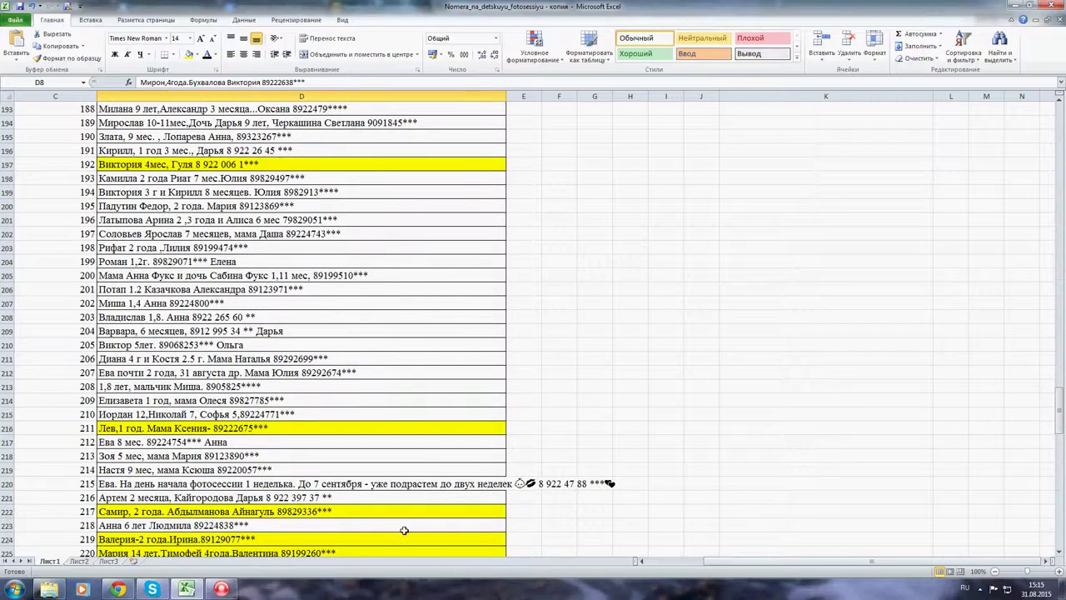
pyautogui.click(122, 446)
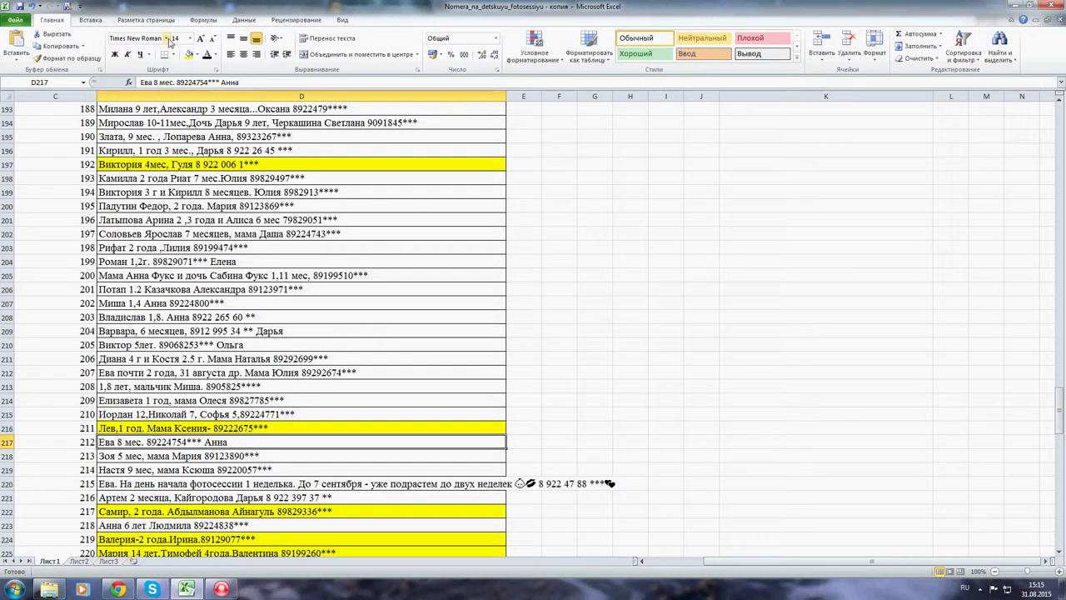
pyautogui.click(190, 54)
# Take the twenty-ninth drawn number, 295, from cell D2 and fill that participant's entry in column D with yellow.
pyautogui.moveTo(1061, 408); pyautogui.dragTo(1007, 122)
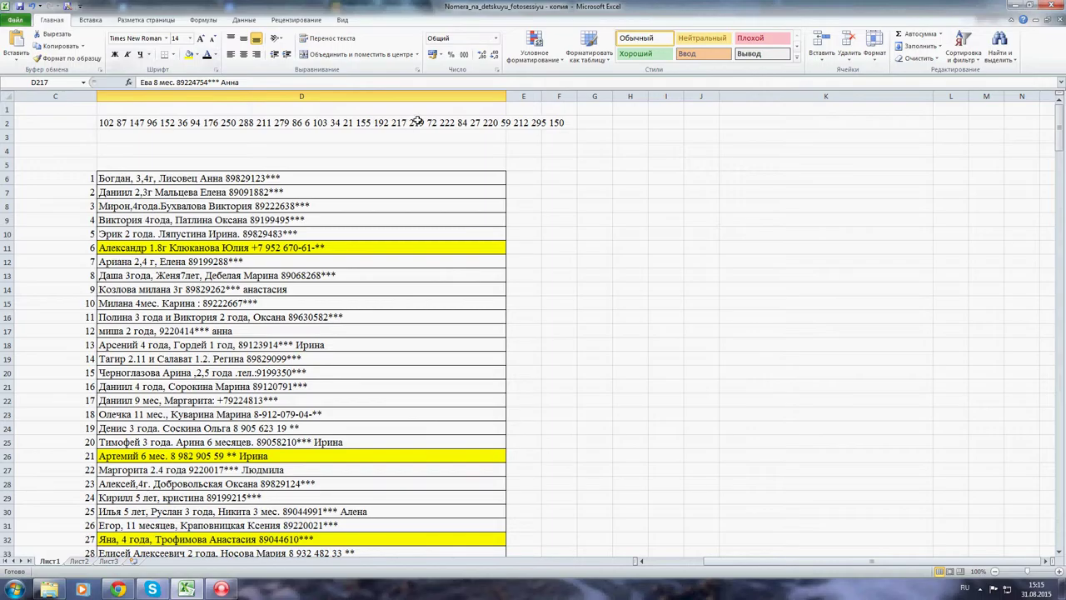
pyautogui.click(418, 122)
pyautogui.click(464, 82)
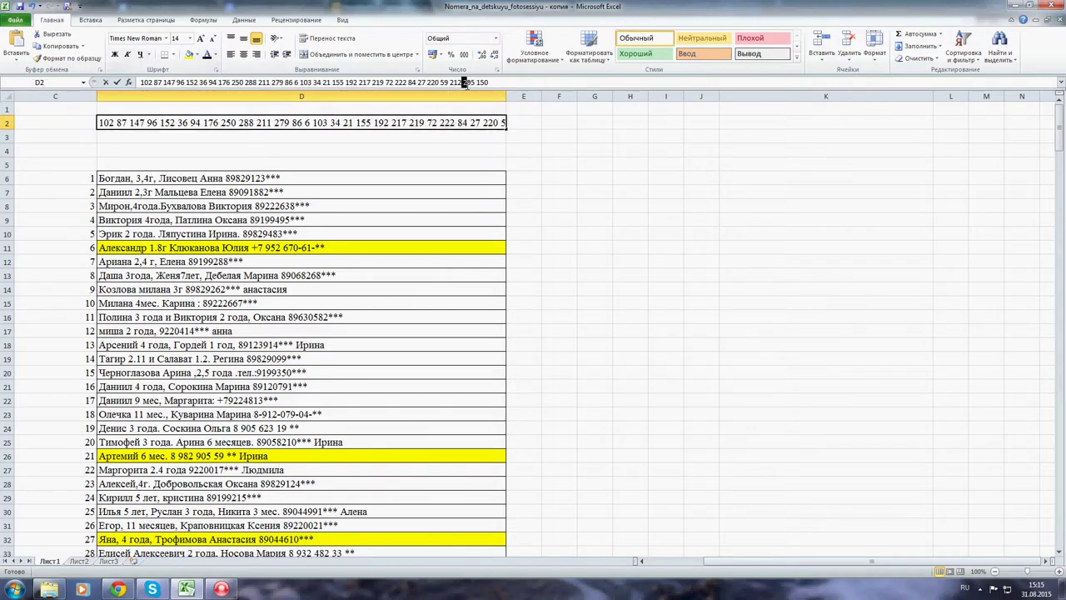
pyautogui.doubleClick(467, 82)
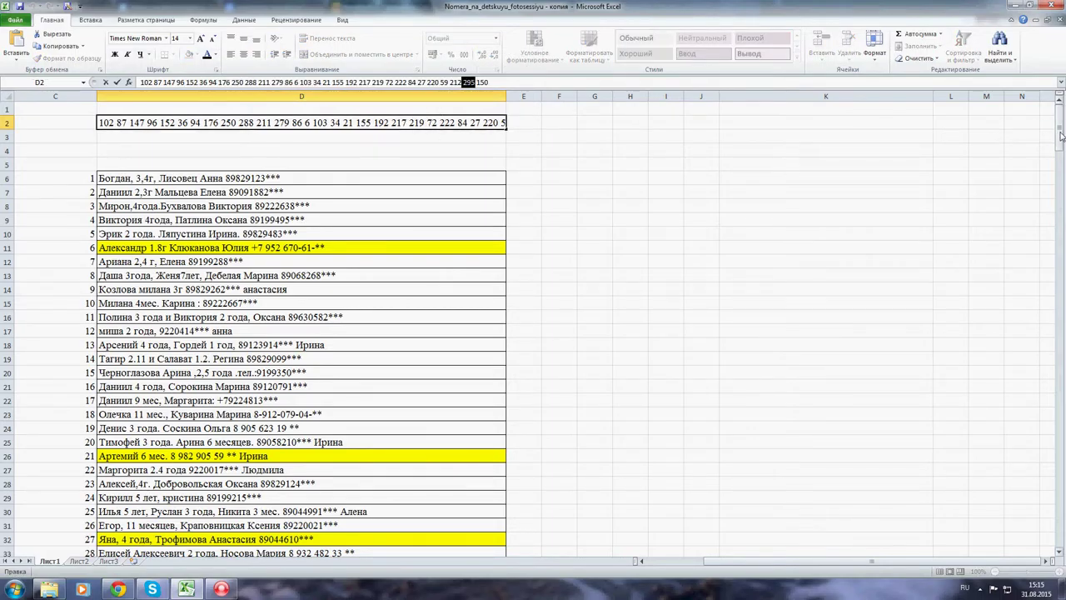
pyautogui.moveTo(1060, 136); pyautogui.dragTo(1058, 504)
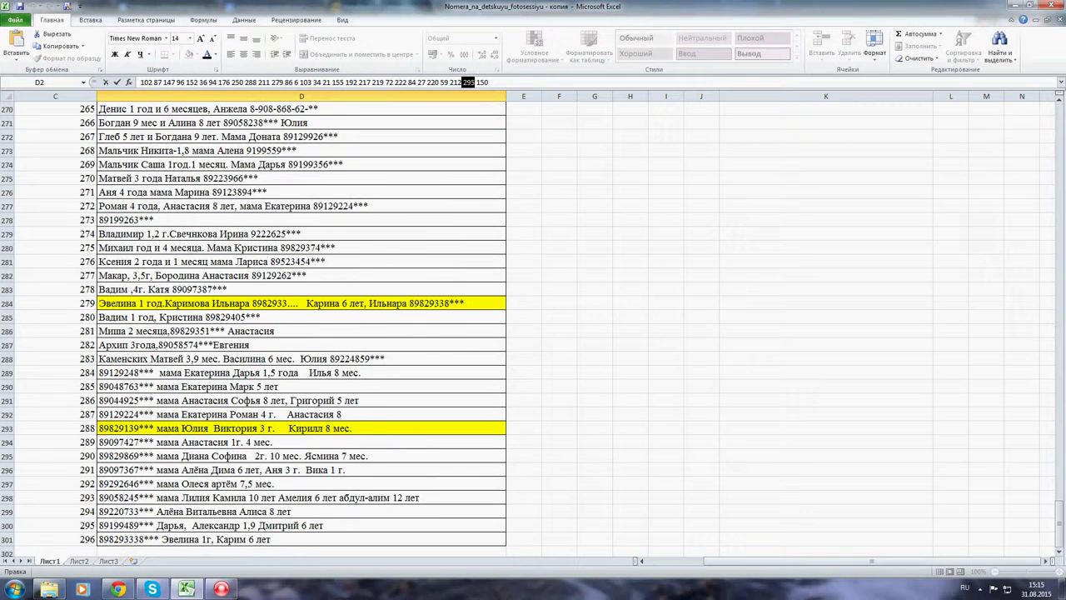
pyautogui.click(180, 527)
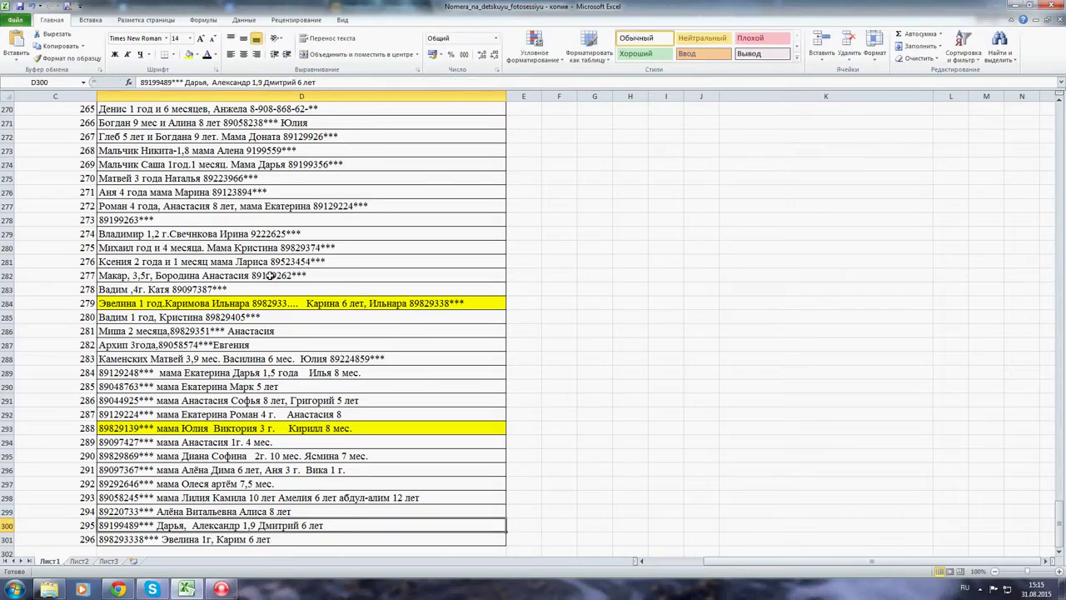
pyautogui.click(188, 55)
# Take the thirtieth drawn number, 150, from cell D2 and fill that participant's entry in column D with yellow.
pyautogui.moveTo(1059, 523); pyautogui.dragTo(1059, 116)
pyautogui.click(399, 123)
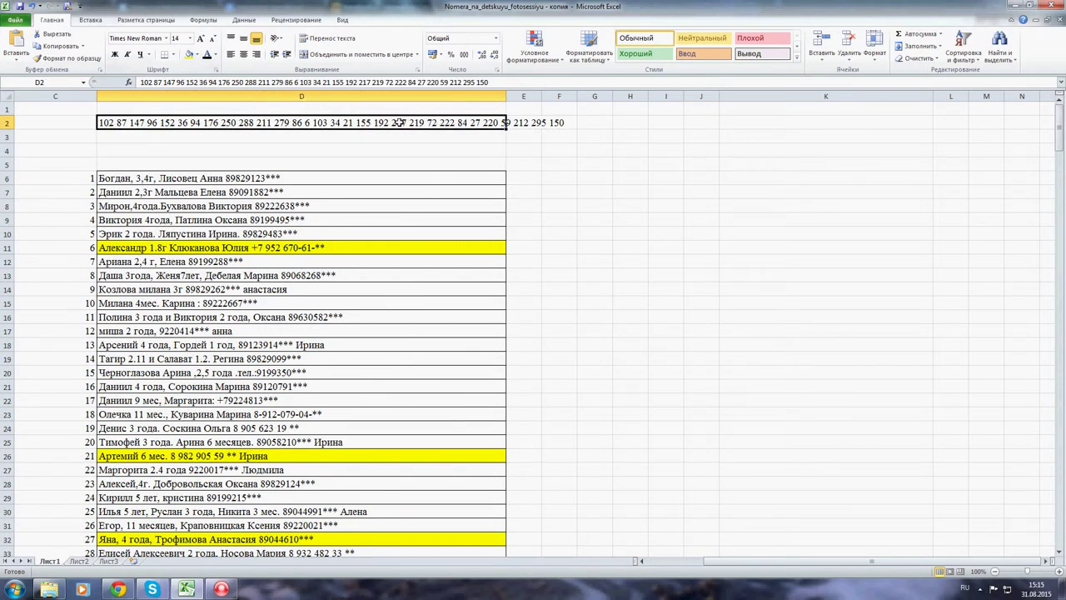
pyautogui.doubleClick(482, 82)
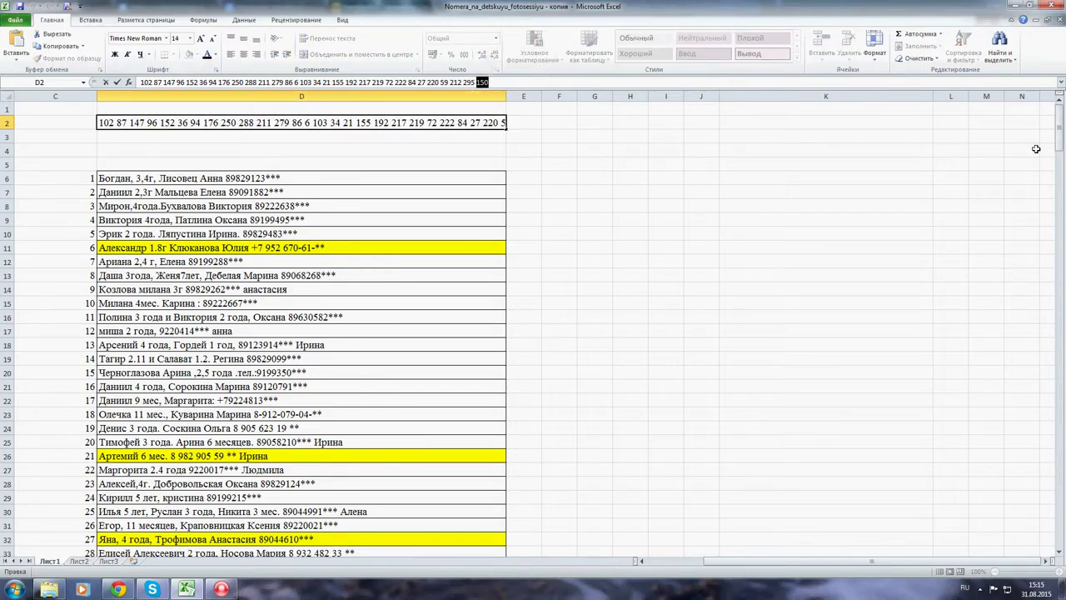
pyautogui.moveTo(1059, 148); pyautogui.dragTo(1059, 355)
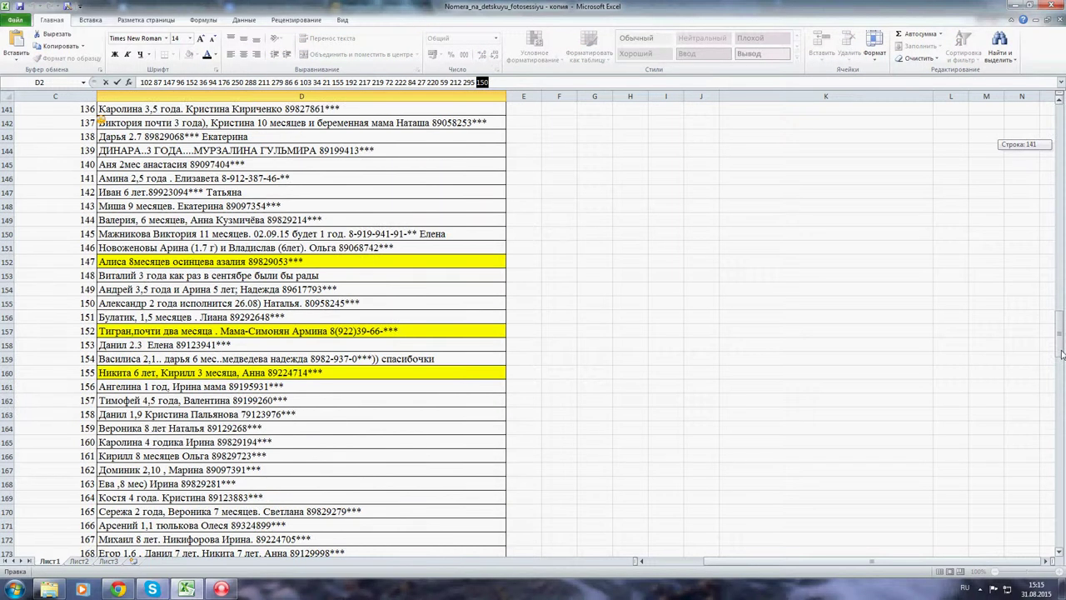
pyautogui.click(169, 304)
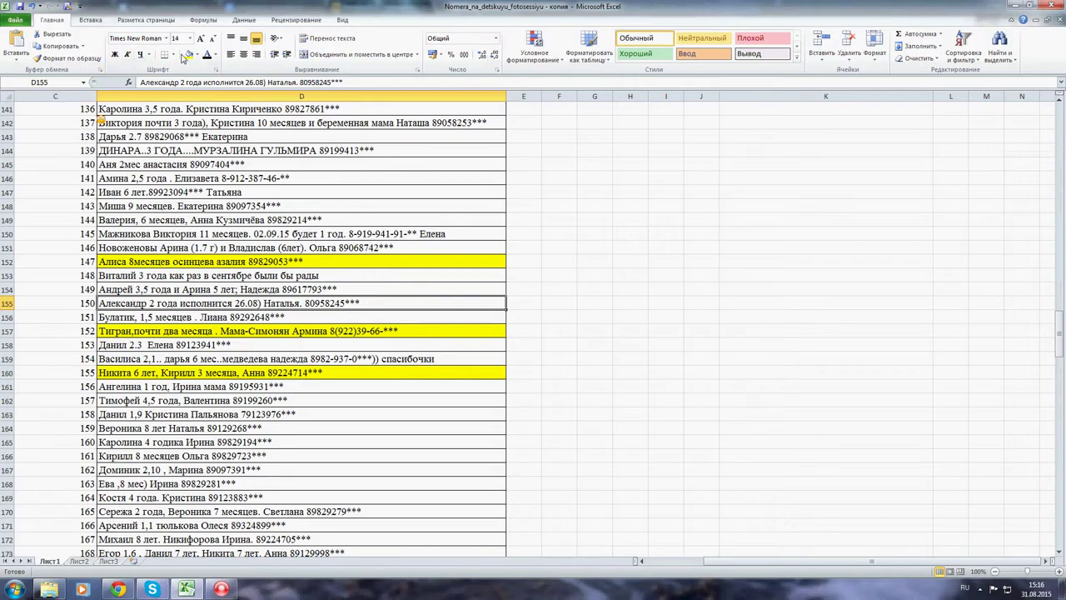
pyautogui.click(189, 54)
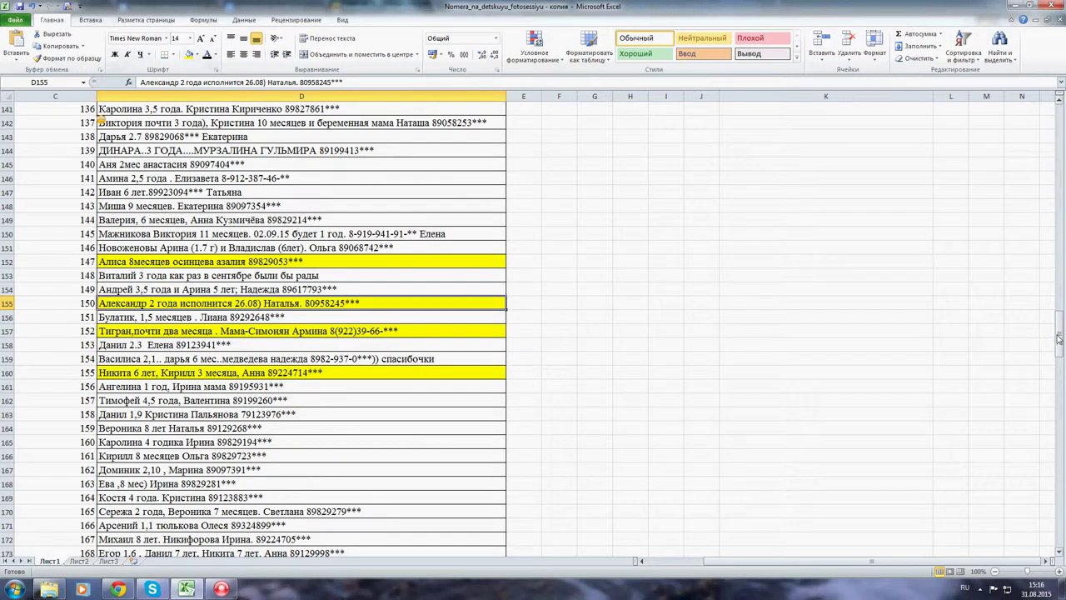
# Move participant 6's yellow entry from cell D11 to the empty cell D311 beneath the participant list.
pyautogui.moveTo(1059, 339); pyautogui.dragTo(1061, 125)
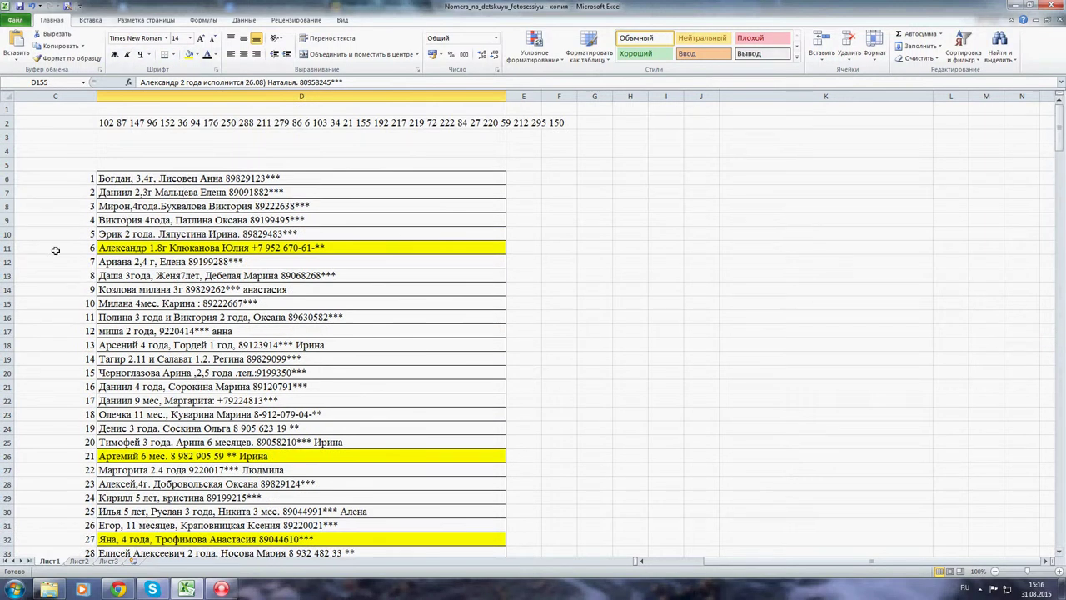
pyautogui.rightClick(127, 248)
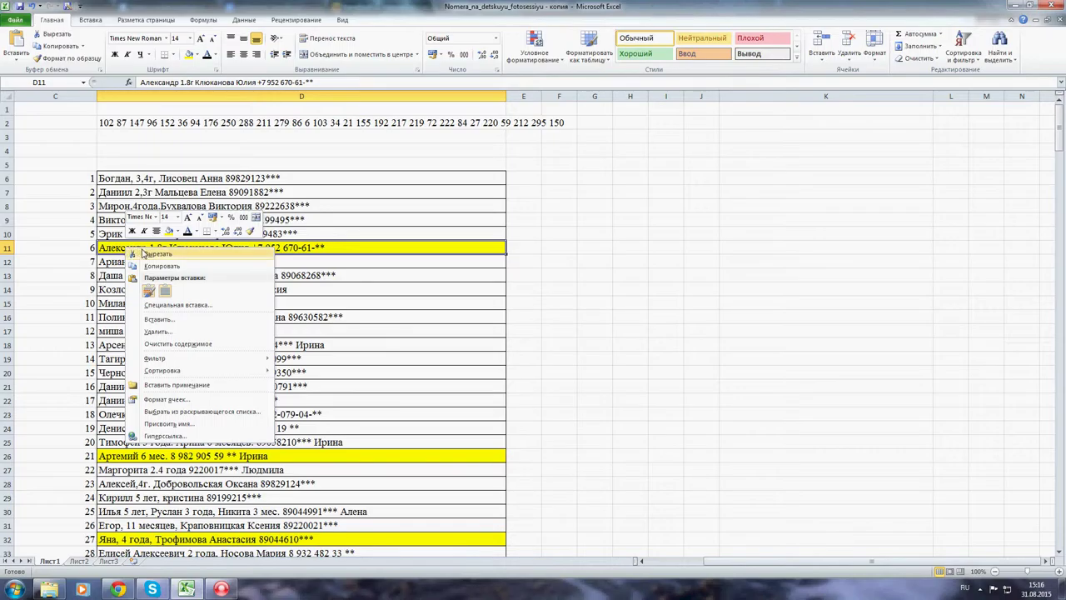
pyautogui.click(133, 253)
pyautogui.moveTo(1058, 123); pyautogui.dragTo(1058, 521)
pyautogui.click(498, 525)
pyautogui.scroll(-10, 522, 492)
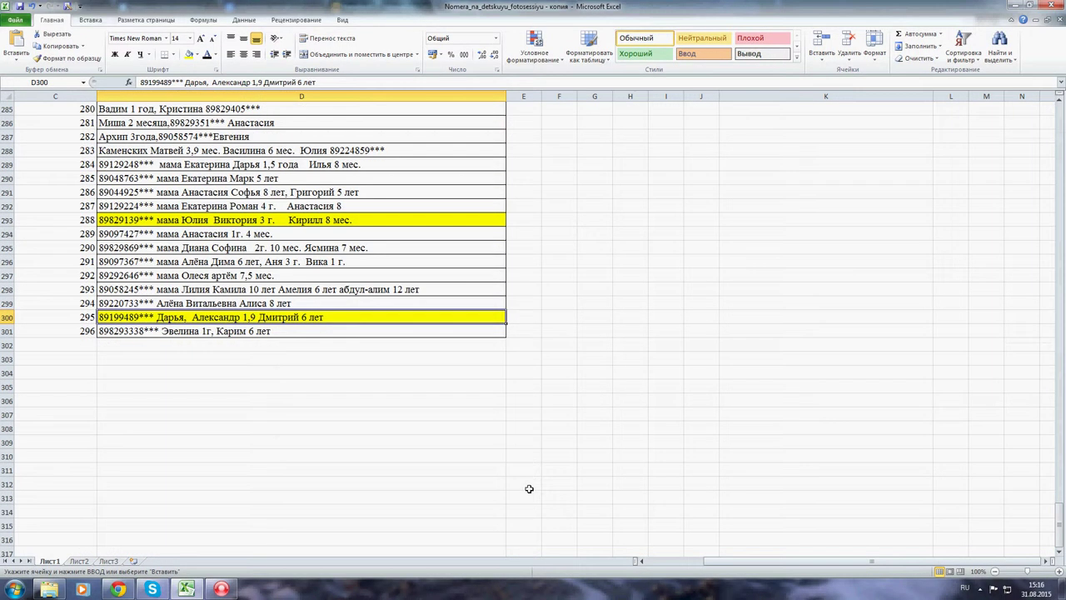
pyautogui.rightClick(146, 263)
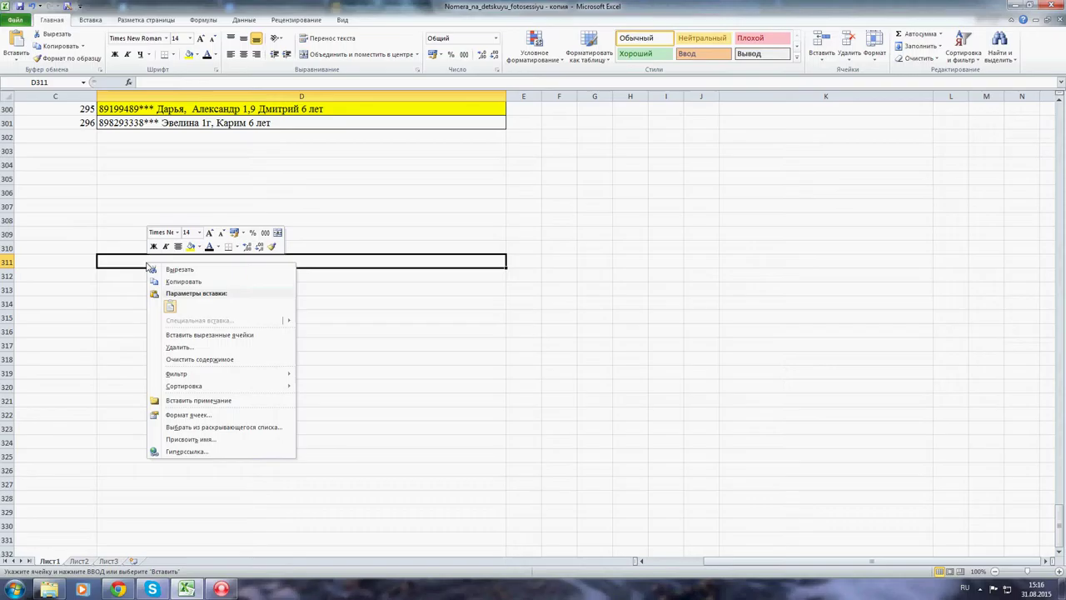
pyautogui.click(167, 309)
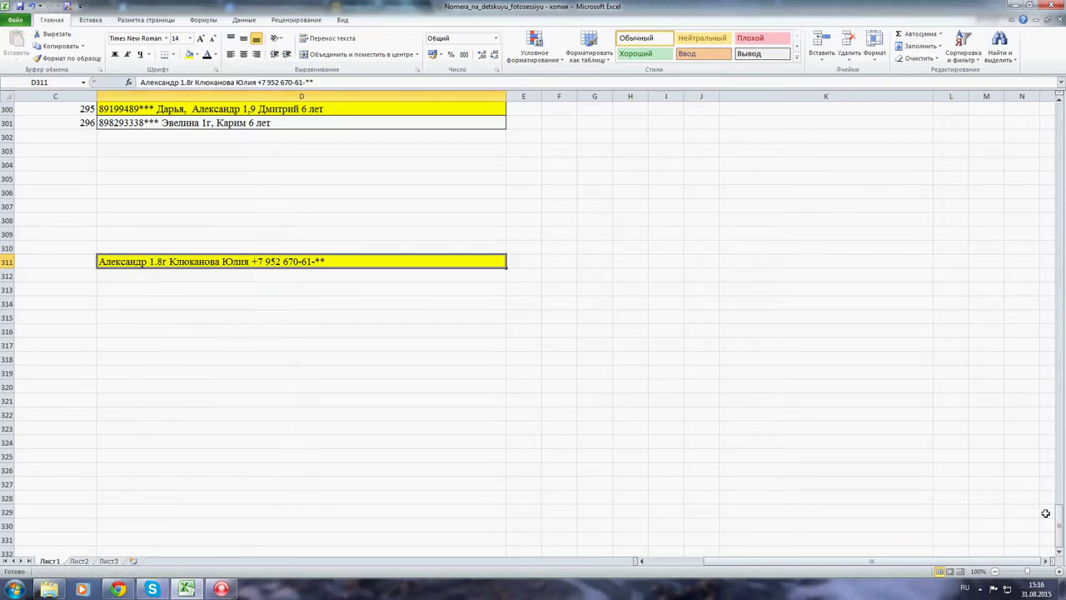
# Move participant 295's yellow entry from cell D300 to cell D312 in the winners block below the list.
pyautogui.scroll(7, 1046, 513)
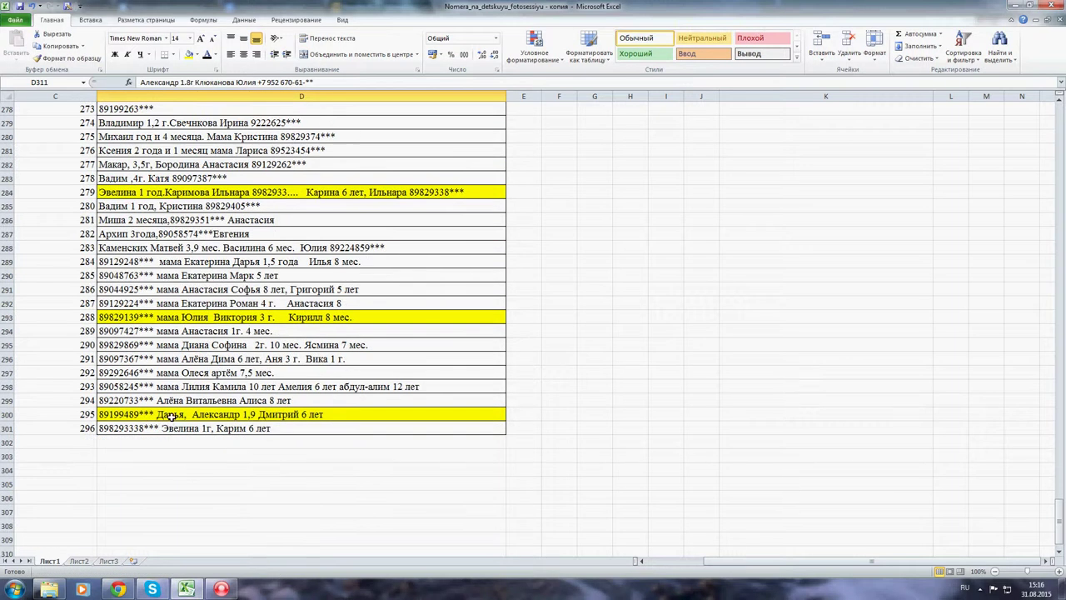
pyautogui.rightClick(170, 415)
pyautogui.click(208, 230)
pyautogui.scroll(-4, 82, 451)
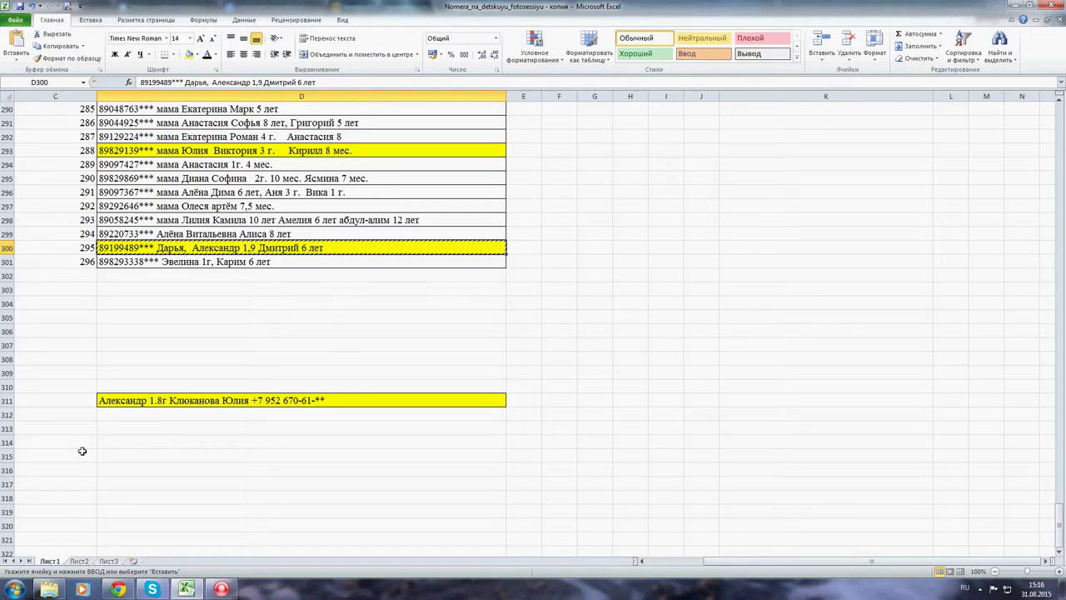
pyautogui.rightClick(126, 414)
pyautogui.click(138, 285)
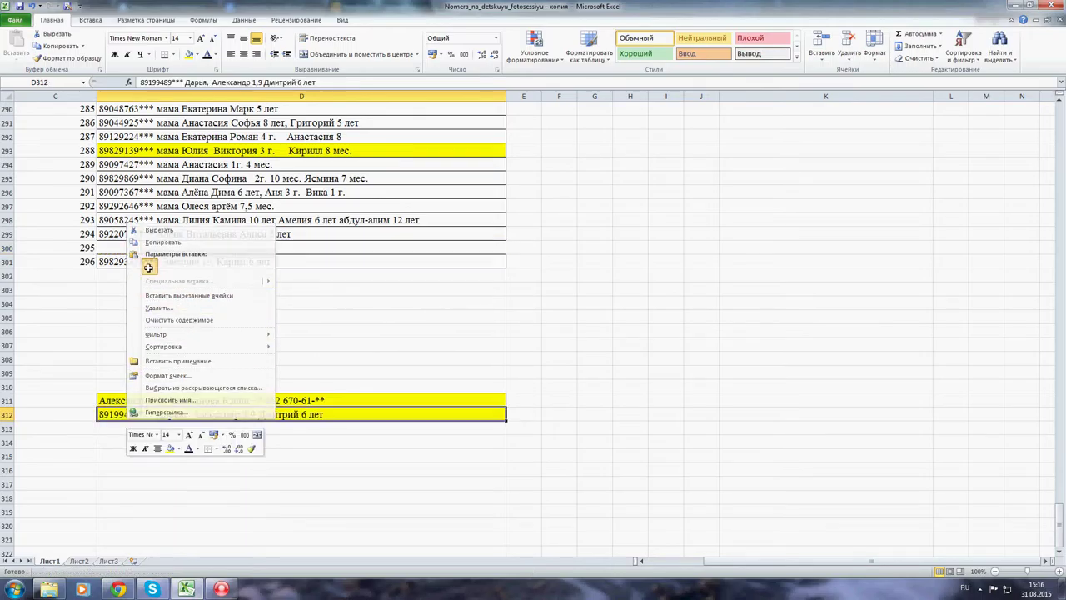
# Move participant 288's yellow entry from cell D293 to cell D313 in the winners block.
pyautogui.rightClick(192, 156)
pyautogui.click(215, 164)
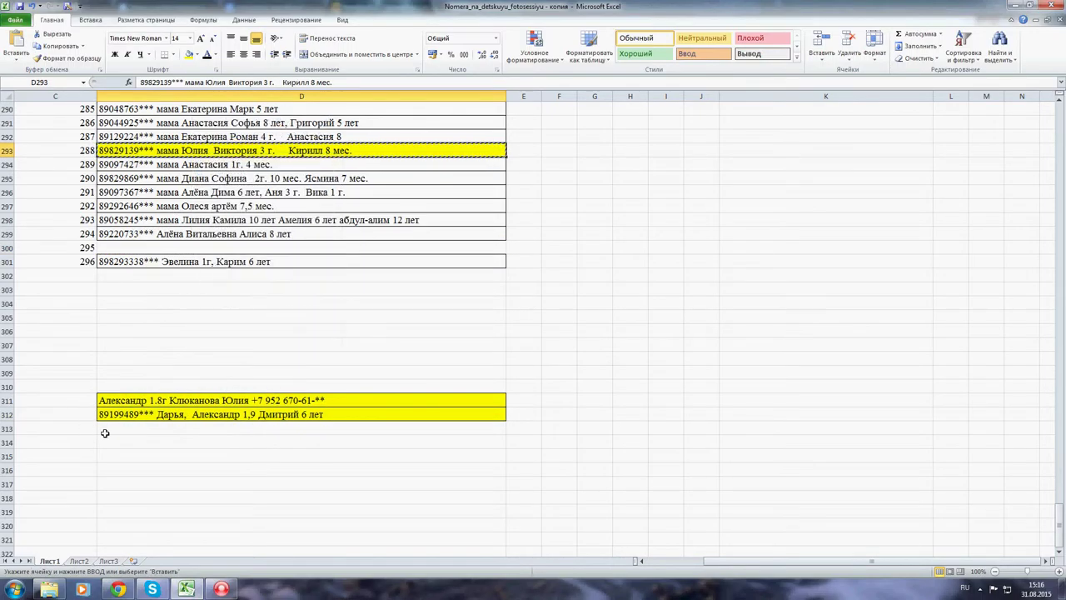
pyautogui.rightClick(119, 429)
pyautogui.click(142, 276)
# Move participant 279's yellow entry from cell D284 to cell D314 in the winners block.
pyautogui.scroll(5, 162, 342)
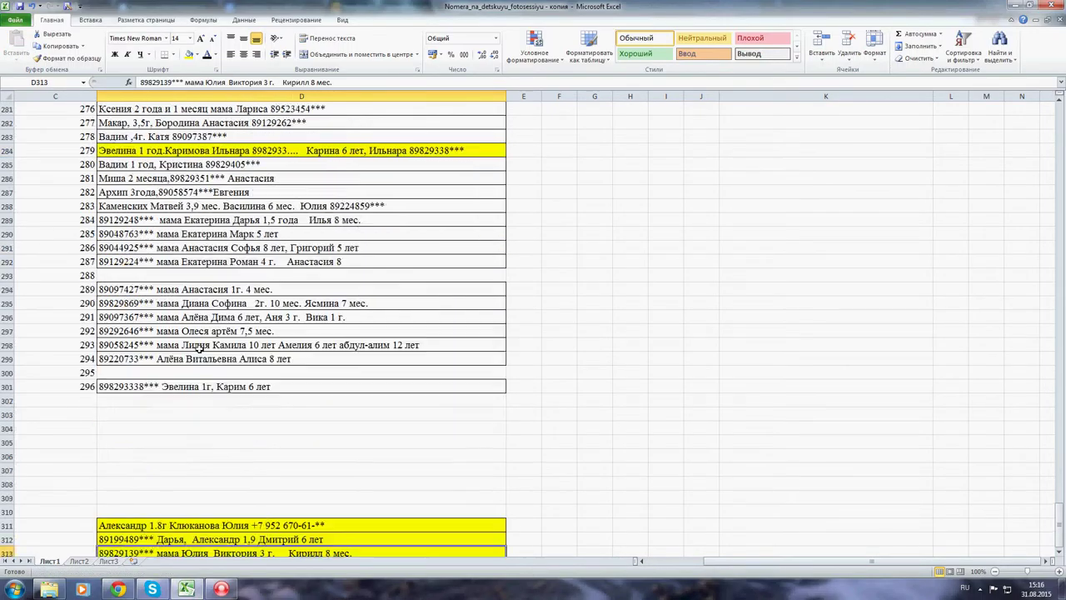
pyautogui.rightClick(198, 235)
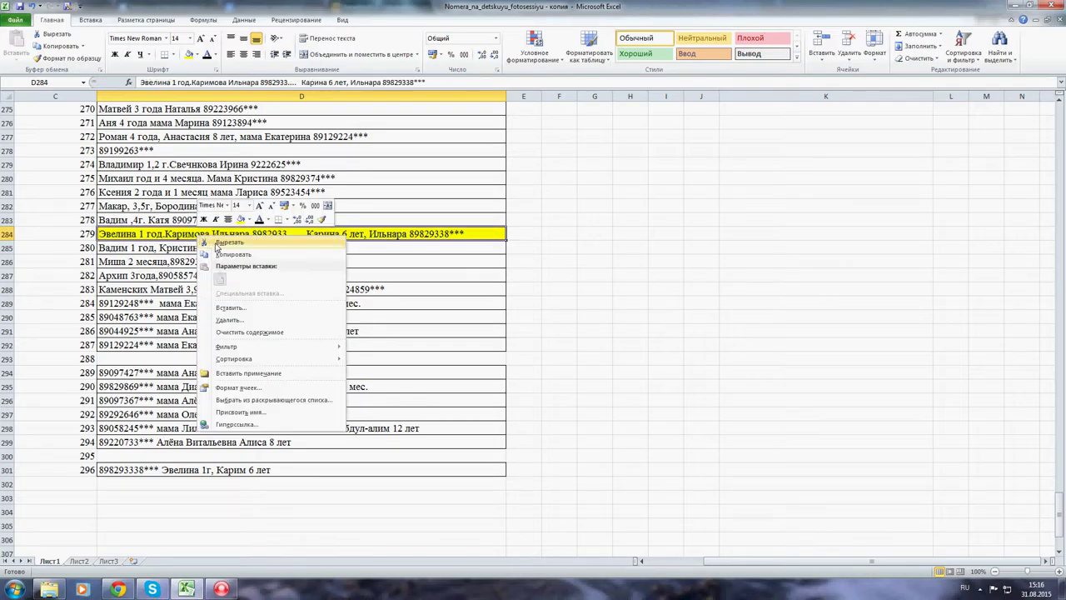
pyautogui.click(222, 244)
pyautogui.scroll(-5, 210, 446)
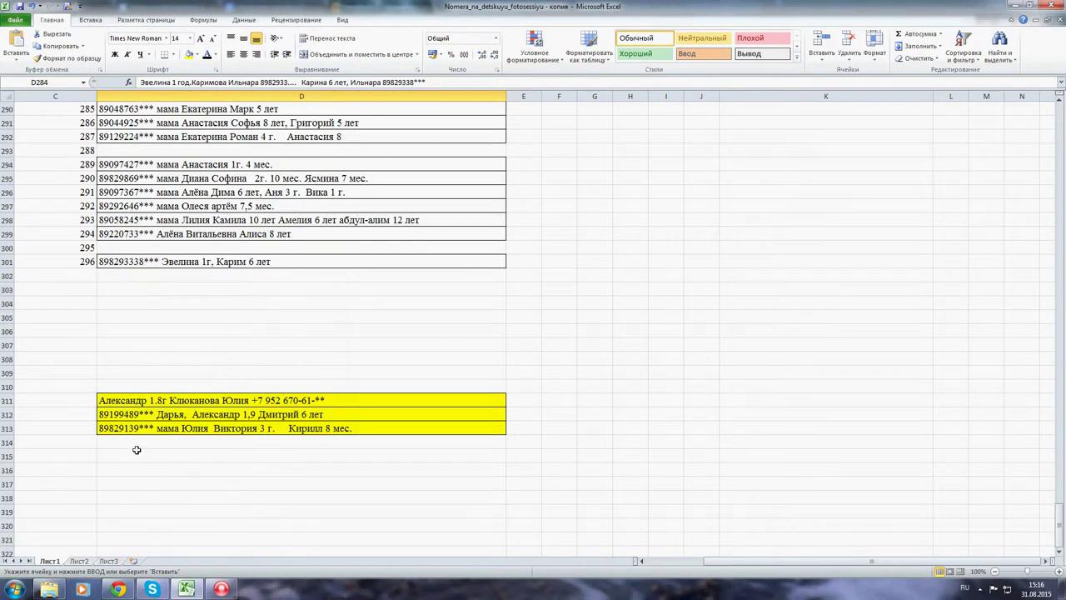
pyautogui.rightClick(136, 450)
pyautogui.click(158, 310)
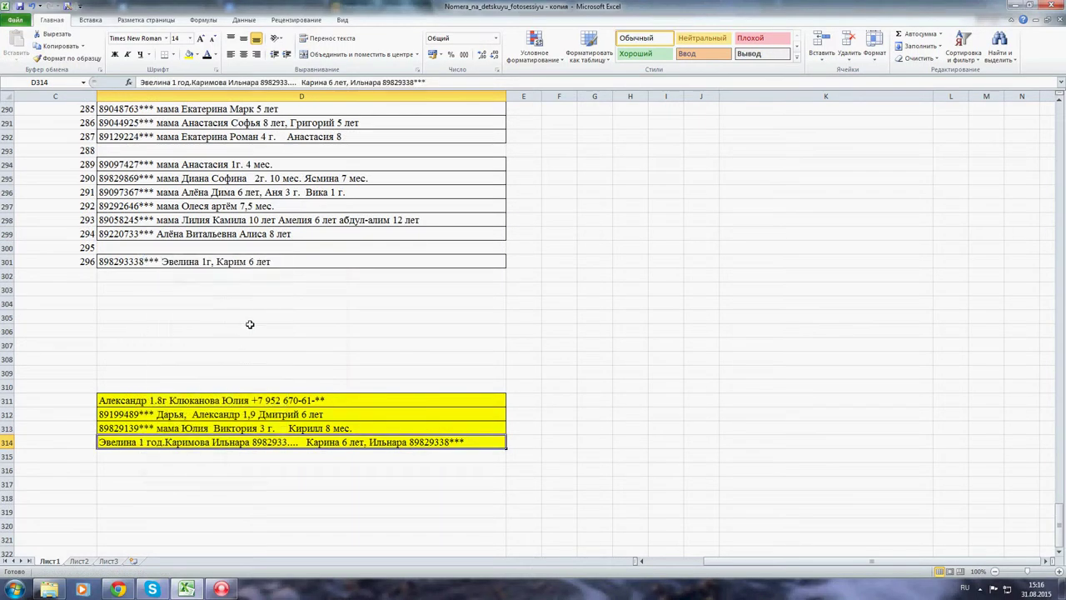
# Move participant 250's yellow entry from cell D255 to cell D315 in the winners block.
pyautogui.click(250, 325)
pyautogui.scroll(15, 250, 324)
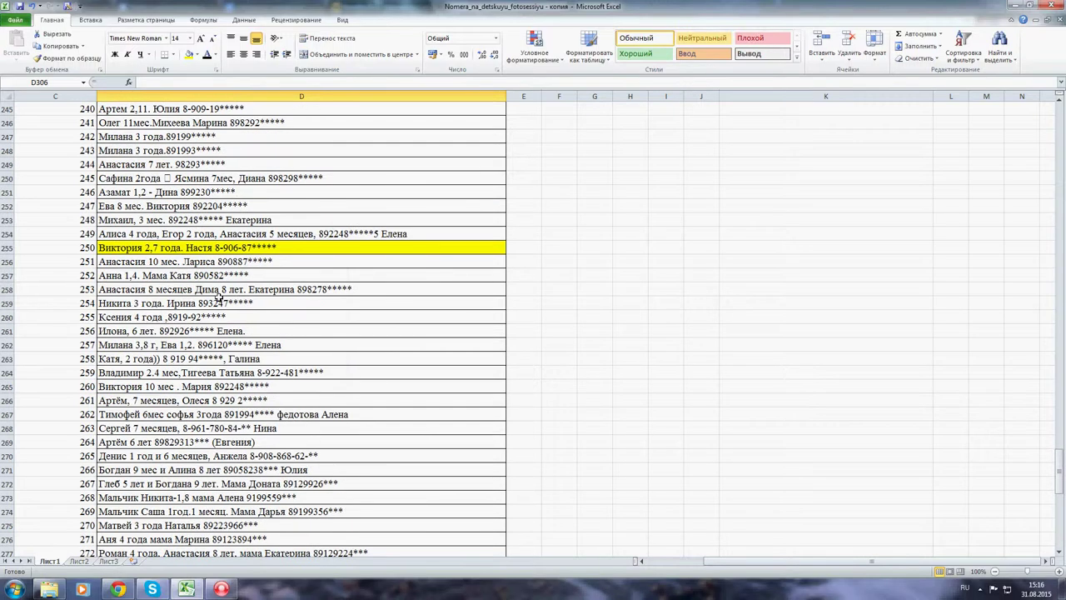
pyautogui.rightClick(210, 249)
pyautogui.click(250, 259)
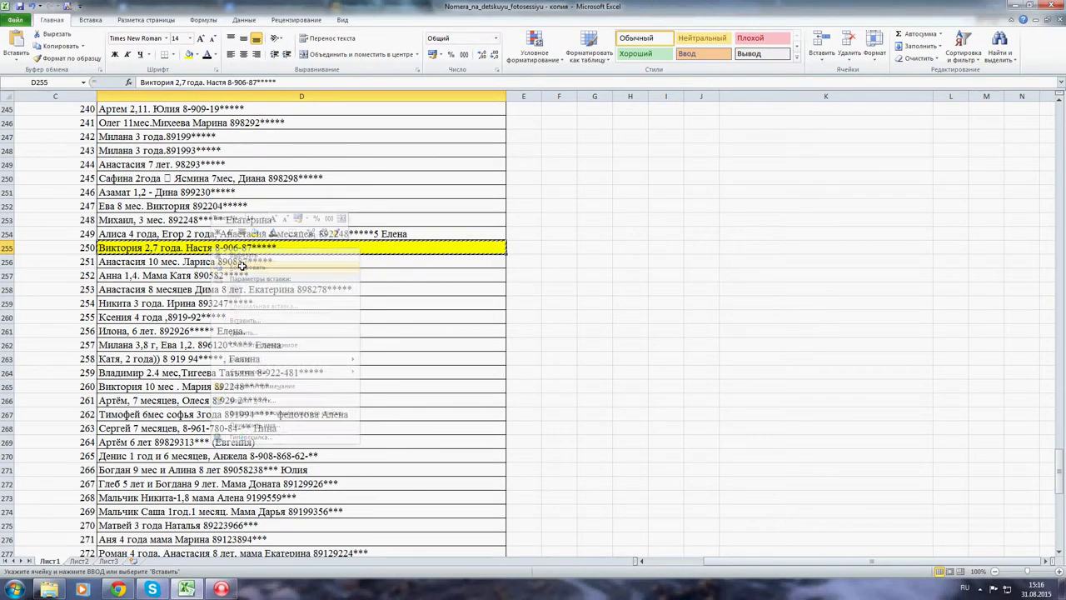
pyautogui.rightClick(236, 247)
pyautogui.click(267, 259)
pyautogui.scroll(-15, 203, 478)
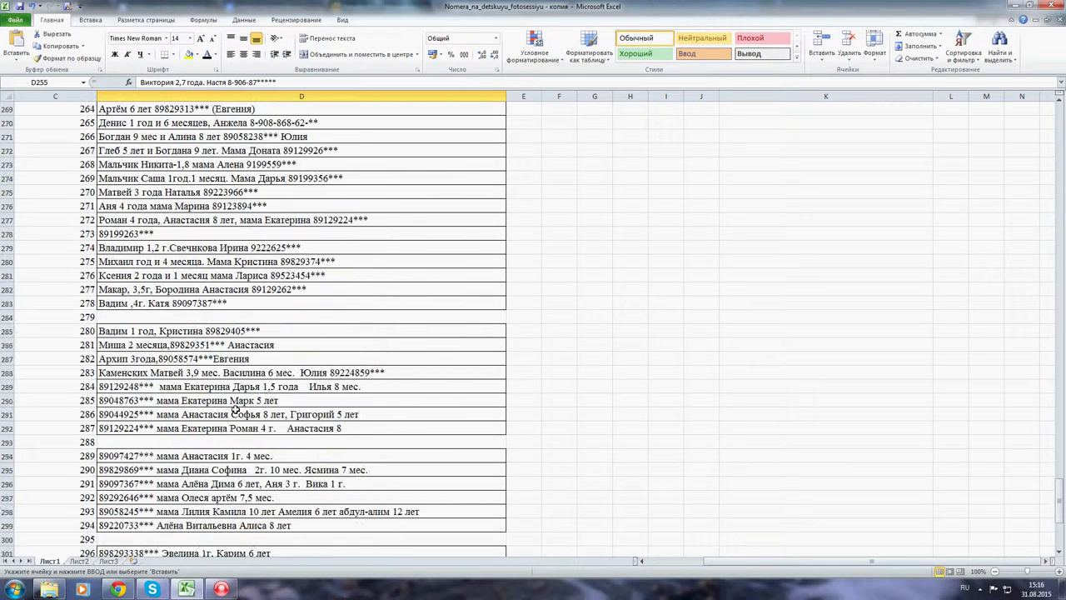
pyautogui.rightClick(107, 461)
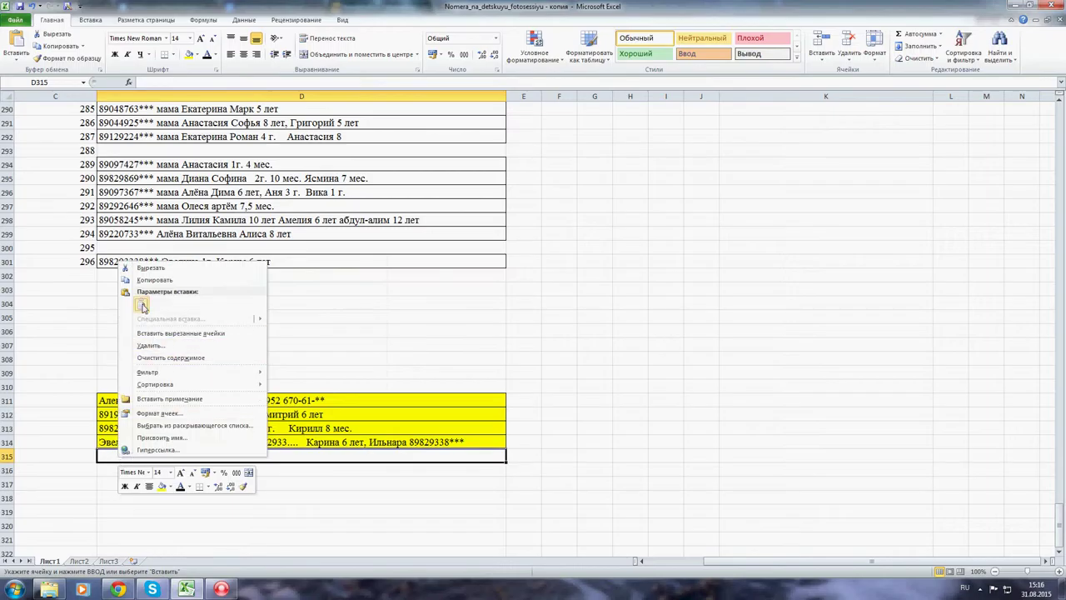
pyautogui.click(142, 304)
# Move participant 222's yellow entry from cell D227 to cell D316 in the winners block.
pyautogui.scroll(8, 235, 341)
pyautogui.scroll(15, 235, 340)
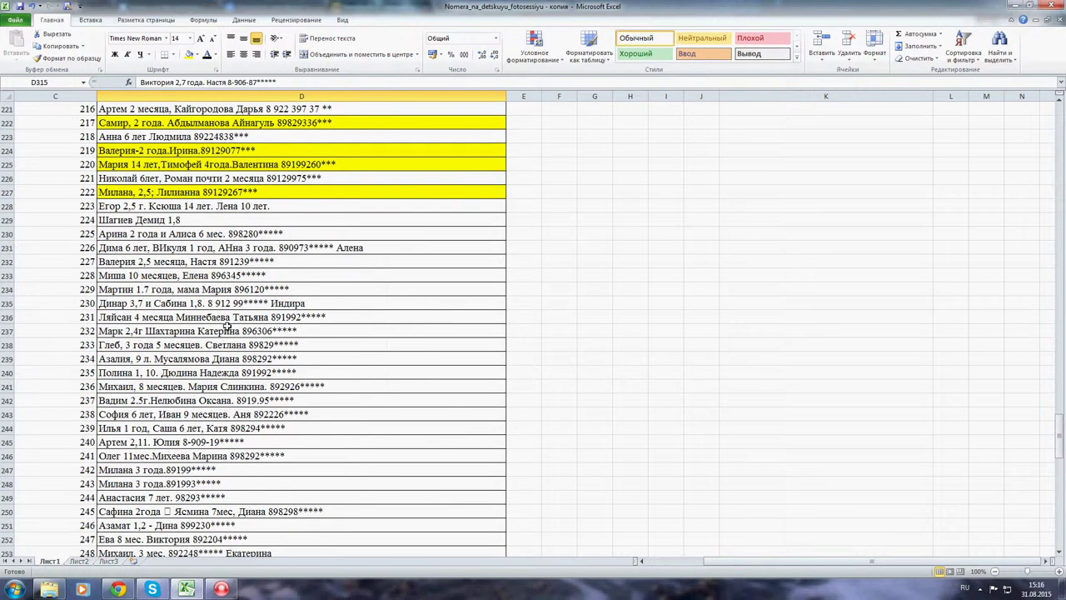
pyautogui.scroll(2, 159, 178)
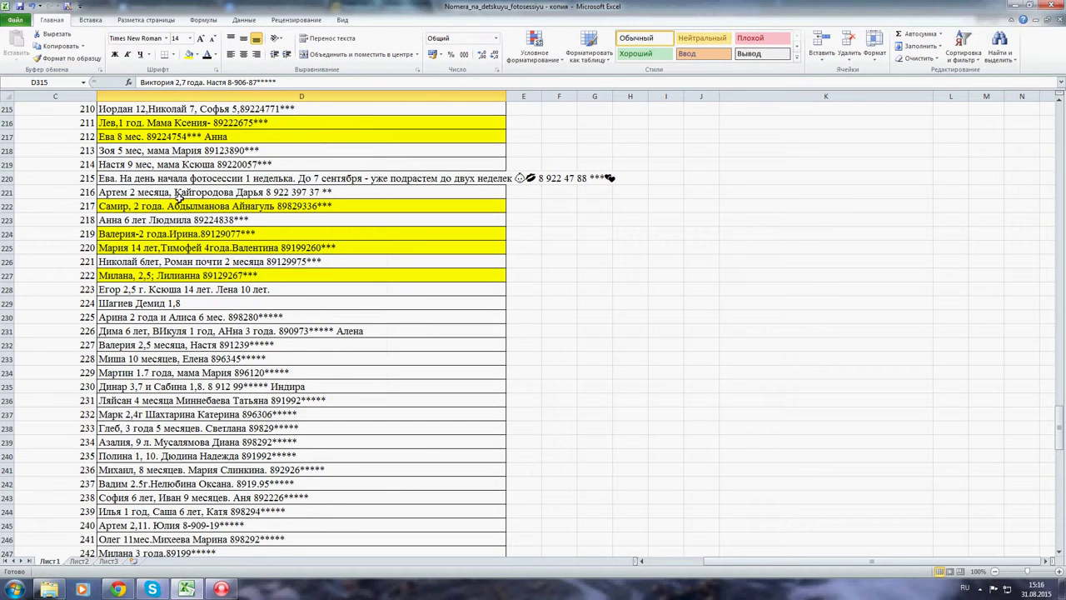
pyautogui.rightClick(151, 276)
pyautogui.click(179, 289)
pyautogui.scroll(-5, 378, 410)
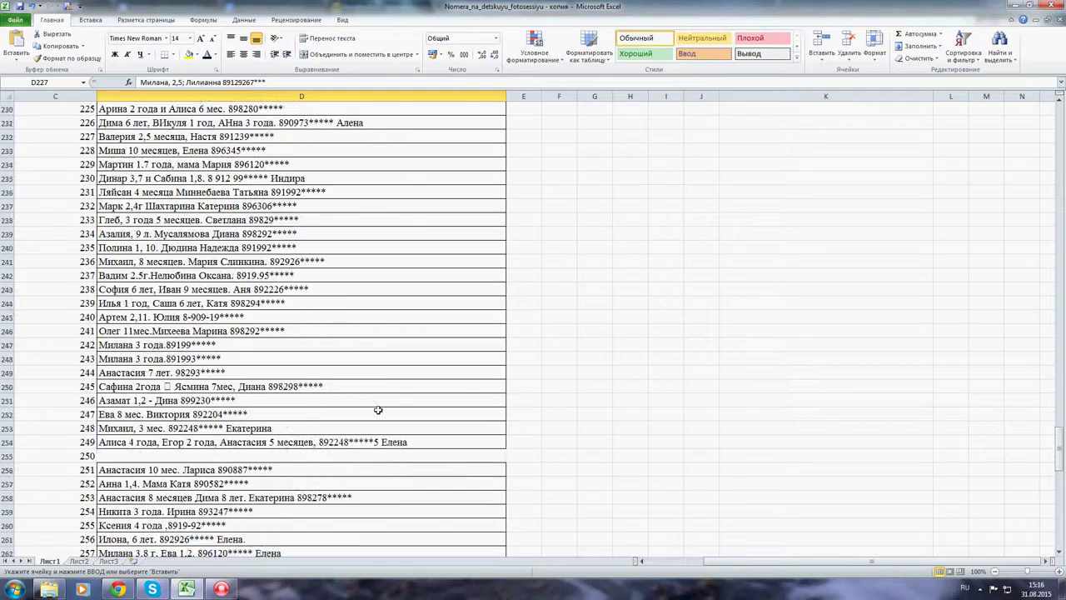
pyautogui.scroll(-20, 378, 410)
pyautogui.rightClick(114, 388)
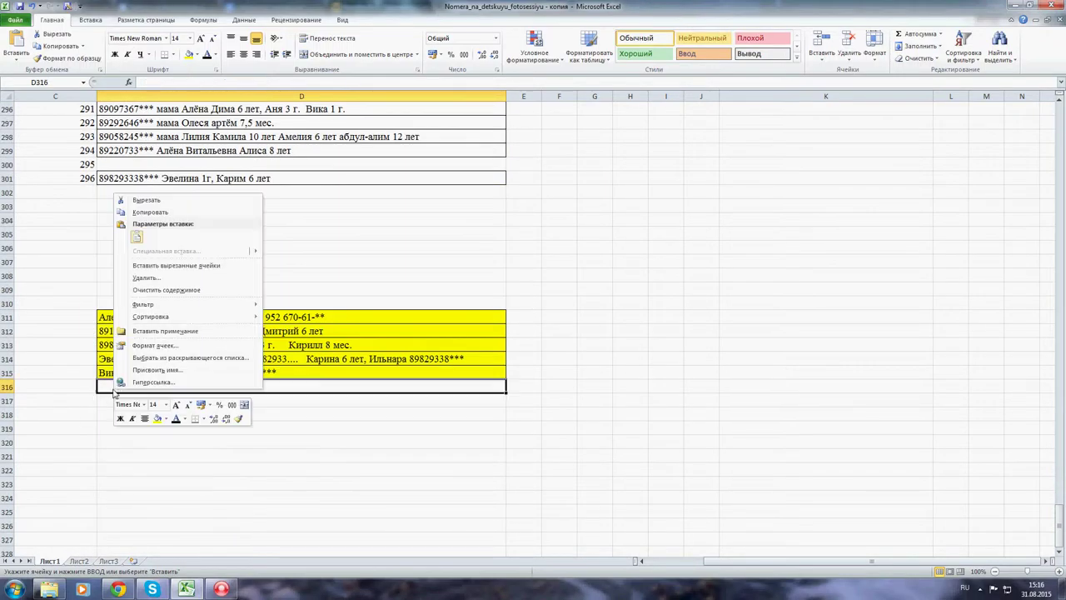
pyautogui.click(136, 236)
# Move the two adjacent yellow entries of participants 219 and 220 together to the winners block, starting at cell D317.
pyautogui.scroll(10, 155, 236)
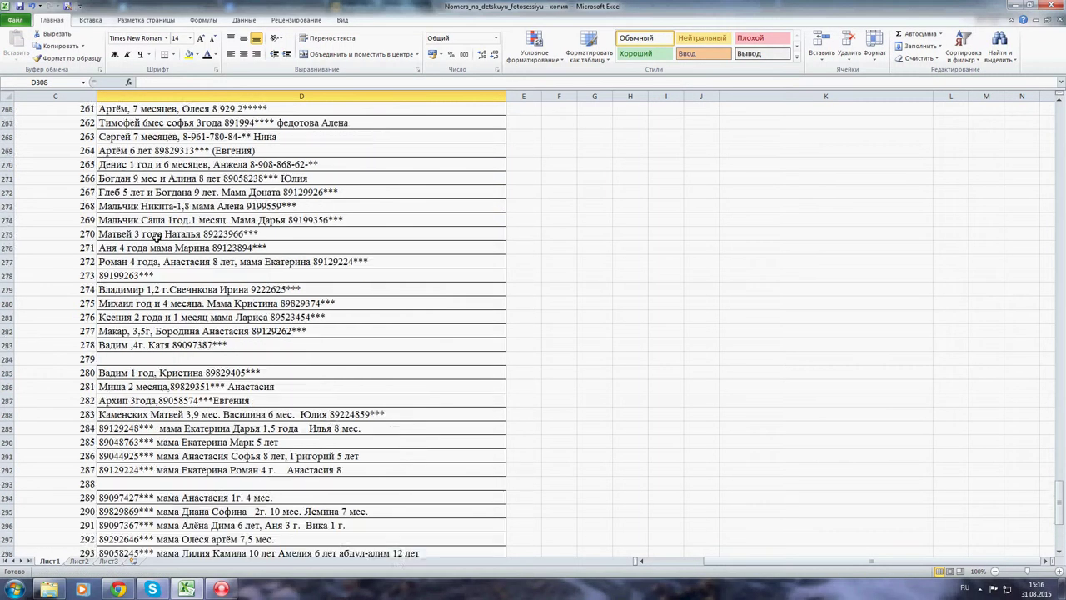
pyautogui.scroll(15, 156, 237)
pyautogui.moveTo(137, 148); pyautogui.dragTo(138, 163)
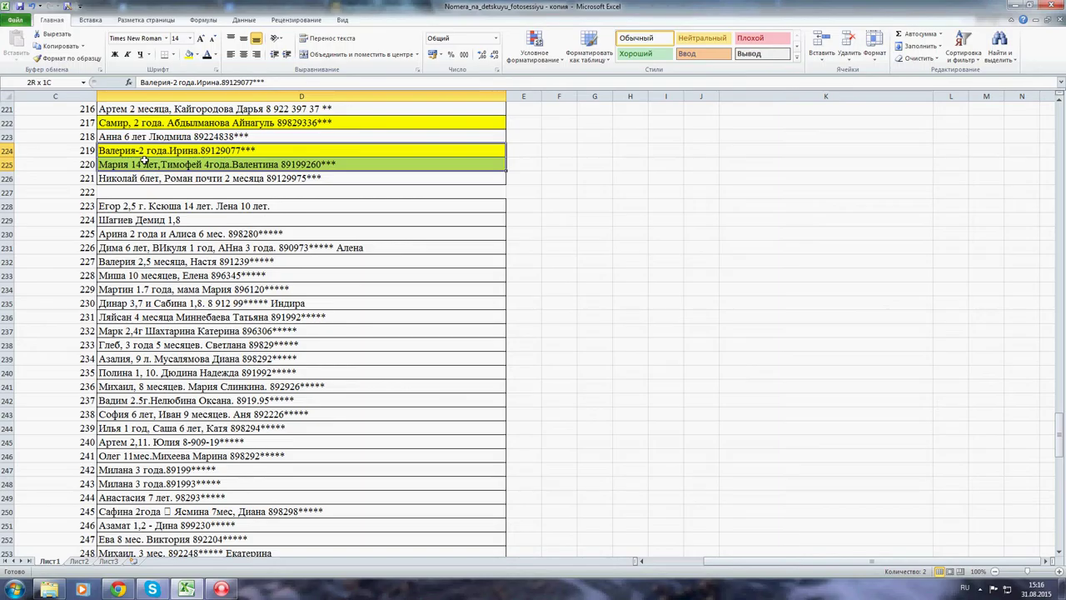
pyautogui.rightClick(139, 158)
pyautogui.click(175, 169)
pyautogui.scroll(-9, 202, 401)
pyautogui.scroll(-14, 203, 401)
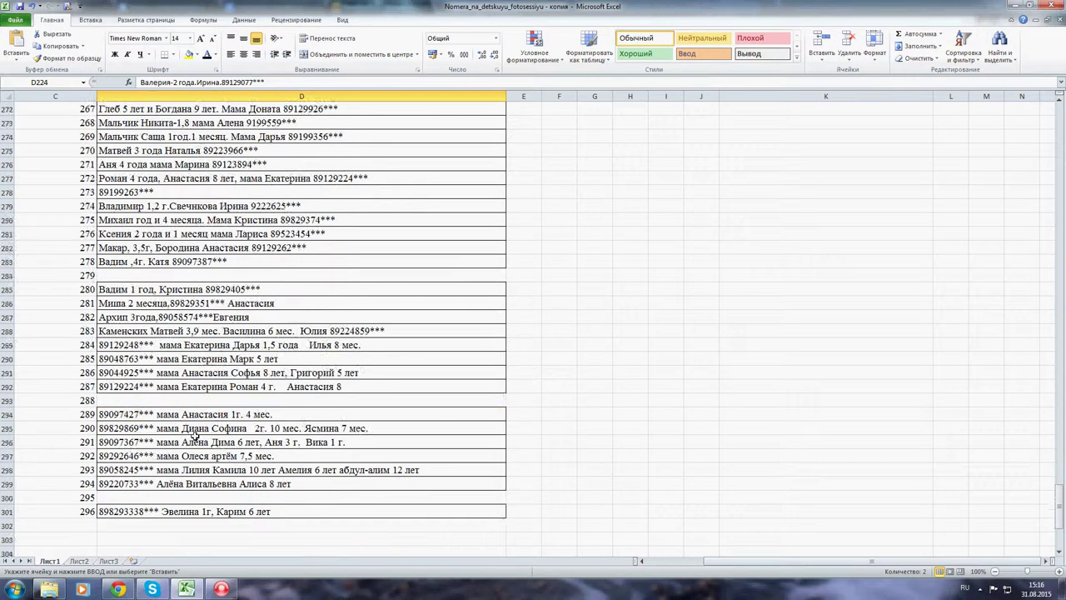
pyautogui.rightClick(138, 483)
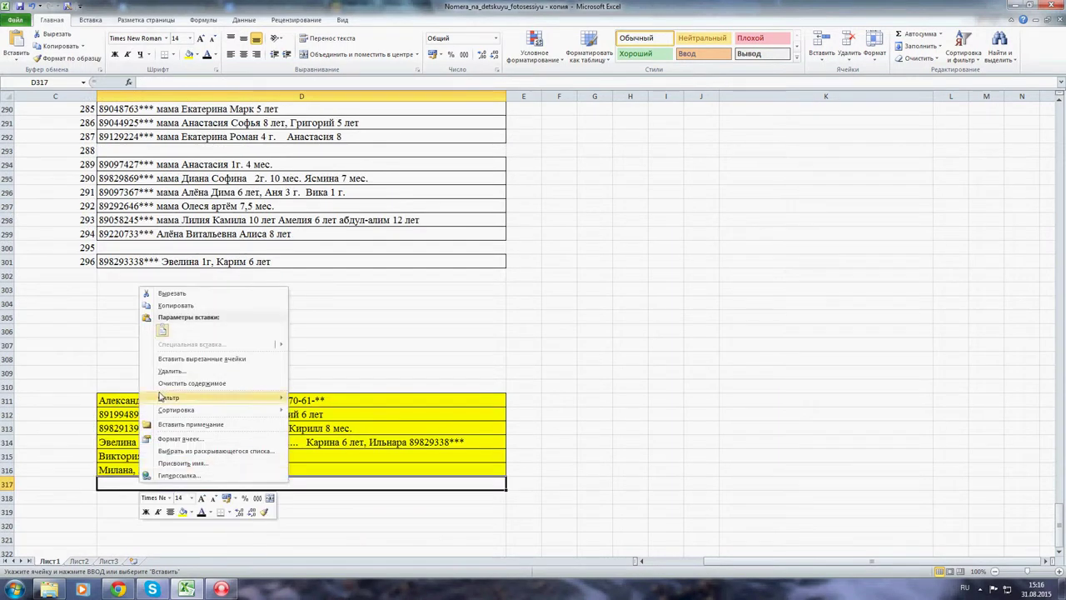
pyautogui.click(155, 344)
# Move participant 217's yellow entry from cell D222 to cell D319 in the winners block.
pyautogui.scroll(12, 220, 345)
pyautogui.scroll(12, 221, 345)
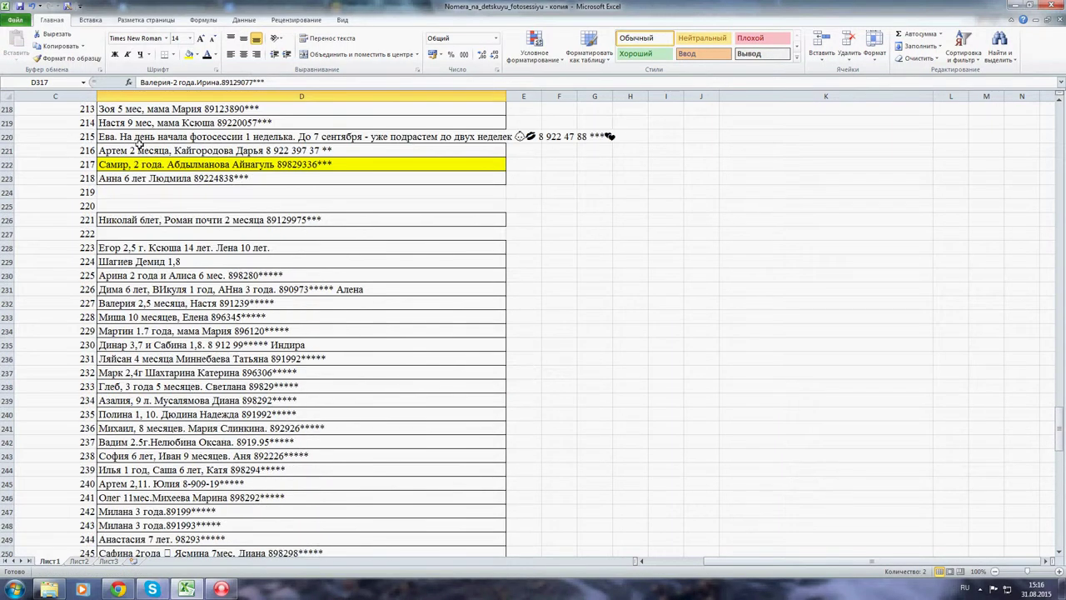
pyautogui.rightClick(140, 168)
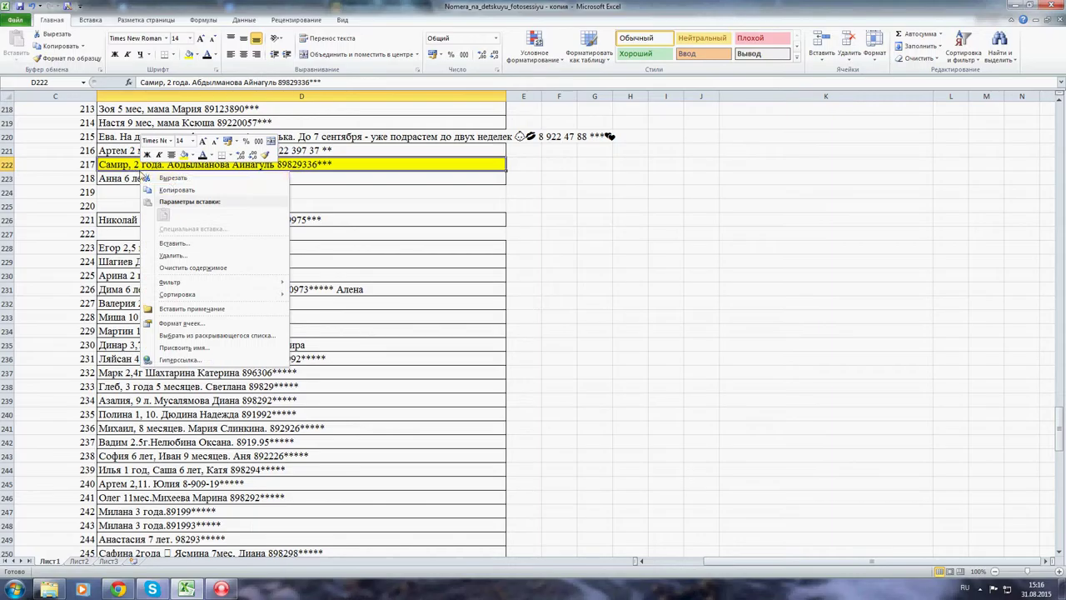
pyautogui.click(172, 190)
pyautogui.scroll(-20, 213, 457)
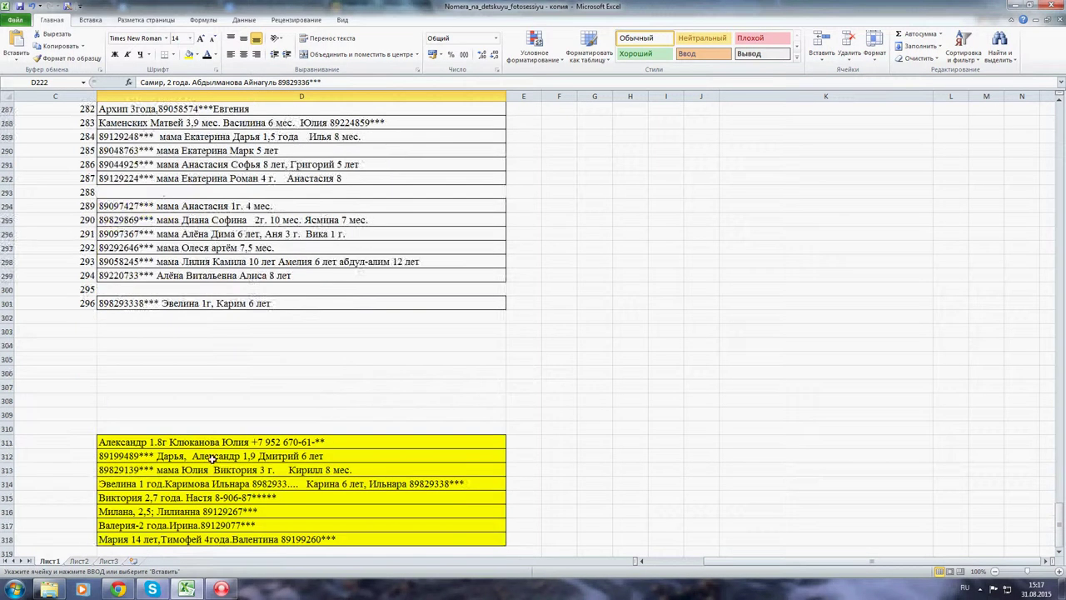
pyautogui.scroll(-6, 213, 458)
pyautogui.rightClick(121, 303)
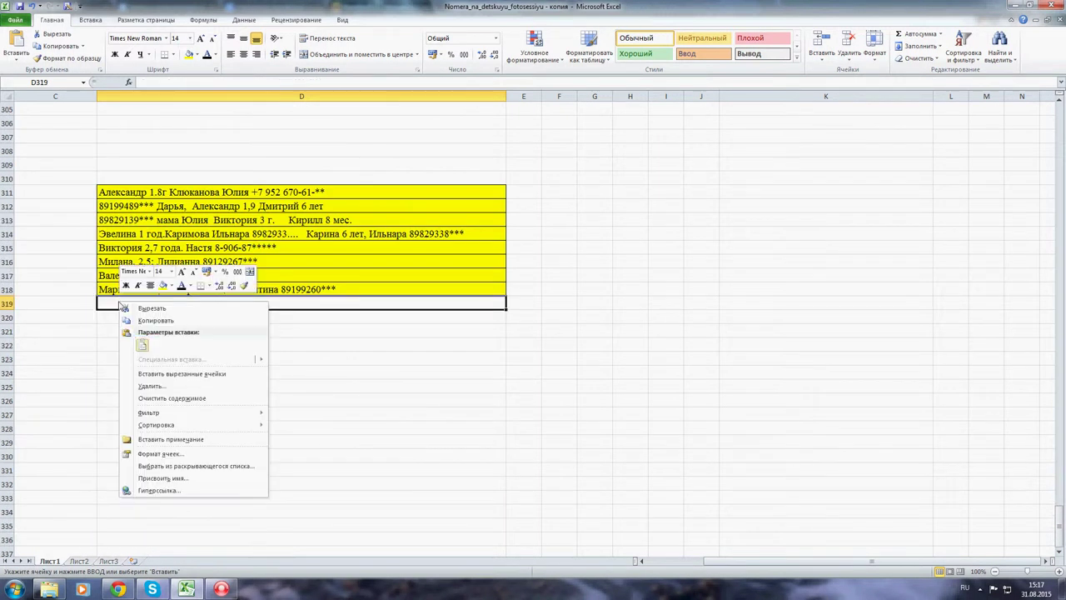
pyautogui.click(143, 345)
# Move the two adjacent yellow entries of participants 211 and 212 together to the winners block, starting at cell D320.
pyautogui.scroll(20, 232, 300)
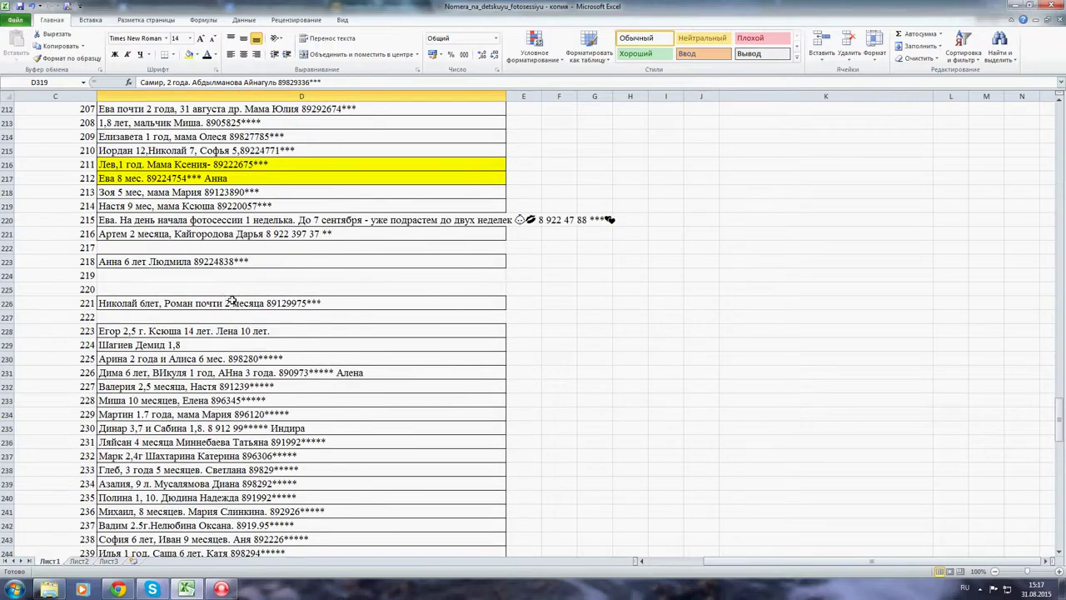
pyautogui.moveTo(138, 166); pyautogui.dragTo(151, 180)
pyautogui.rightClick(151, 181)
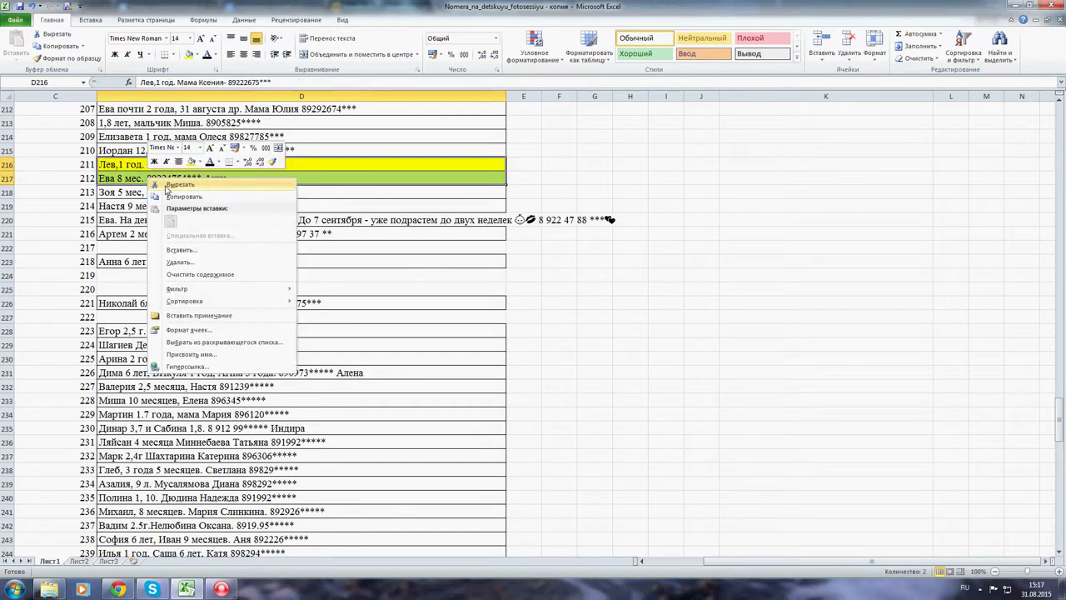
pyautogui.click(167, 185)
pyautogui.scroll(-17, 208, 377)
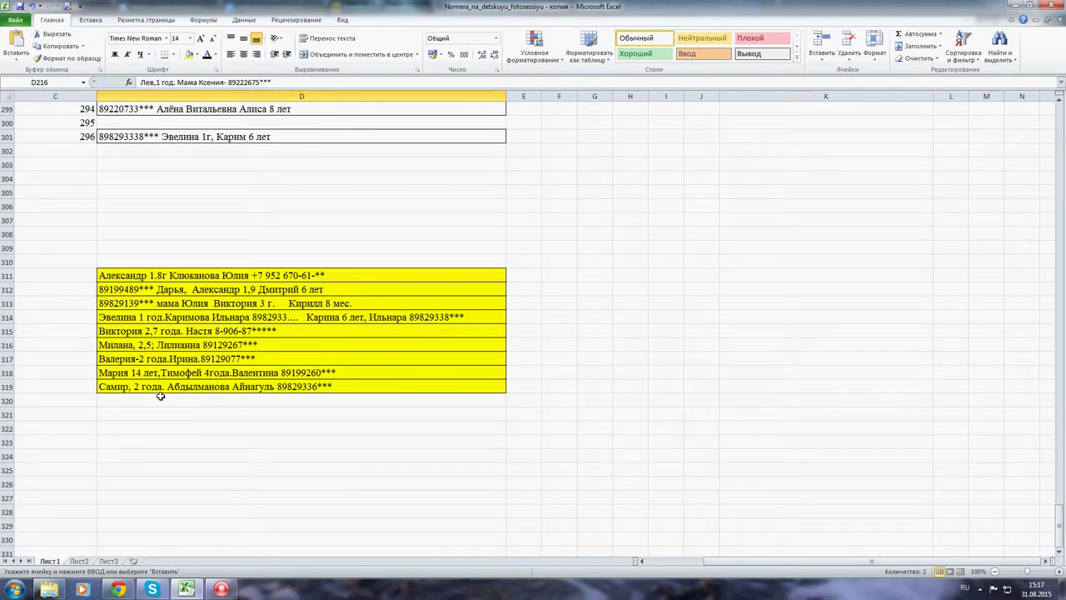
pyautogui.rightClick(160, 401)
pyautogui.click(182, 248)
# Move participant 192's yellow entry from cell D197 to cell D322 in the winners block.
pyautogui.scroll(20, 198, 319)
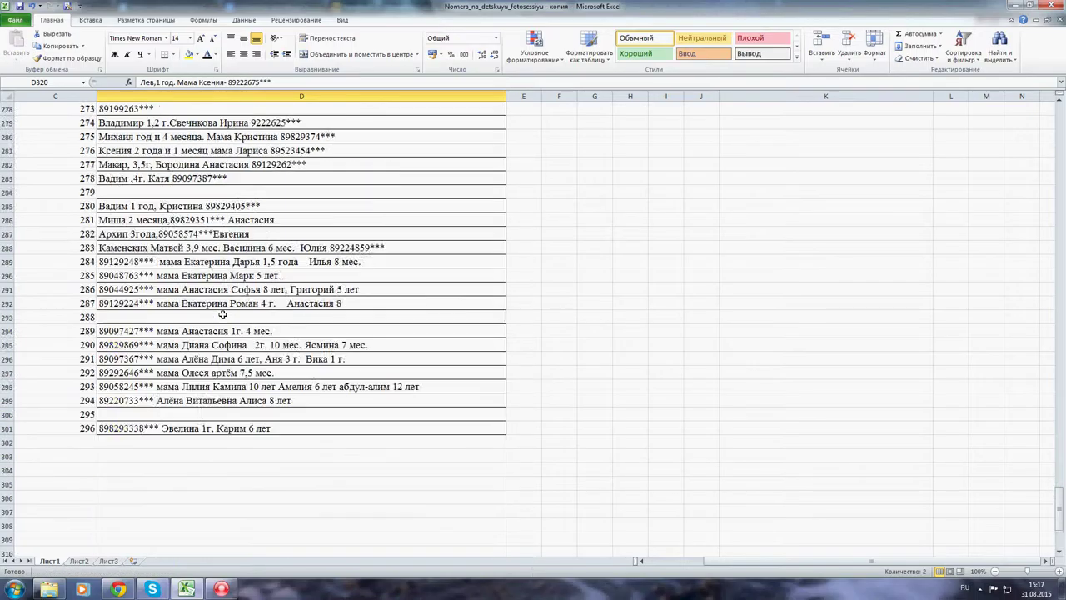
pyautogui.scroll(8, 198, 319)
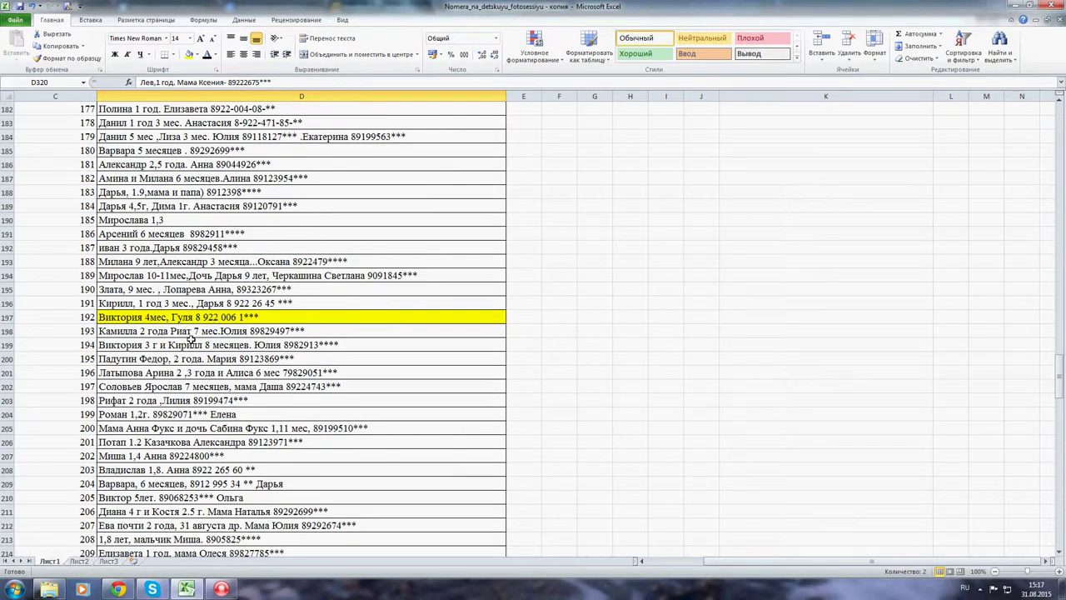
pyautogui.rightClick(179, 317)
pyautogui.click(209, 350)
pyautogui.scroll(-20, 225, 454)
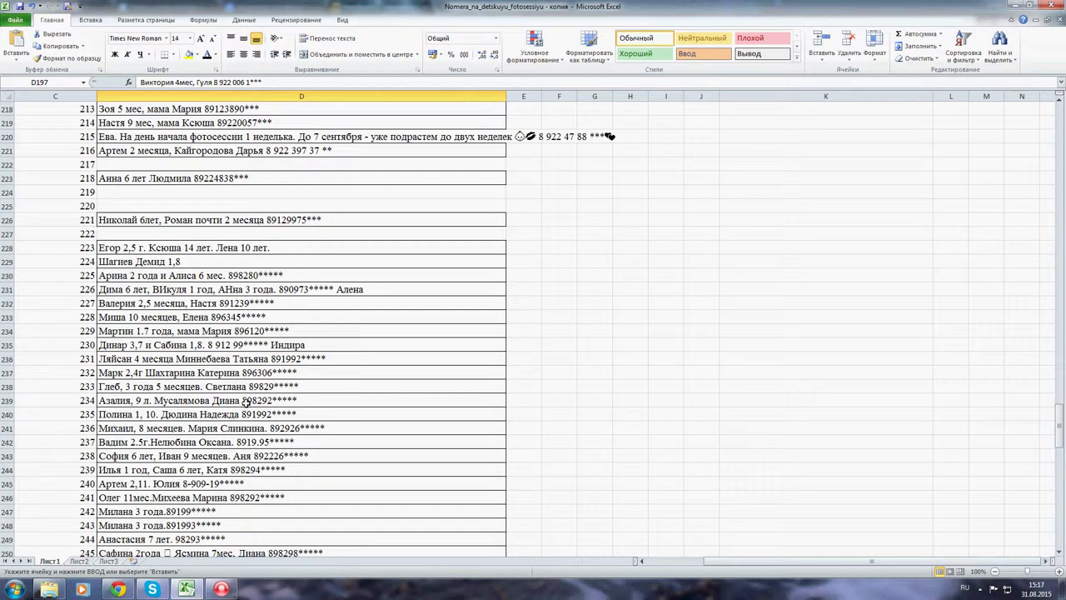
pyautogui.scroll(-17, 225, 454)
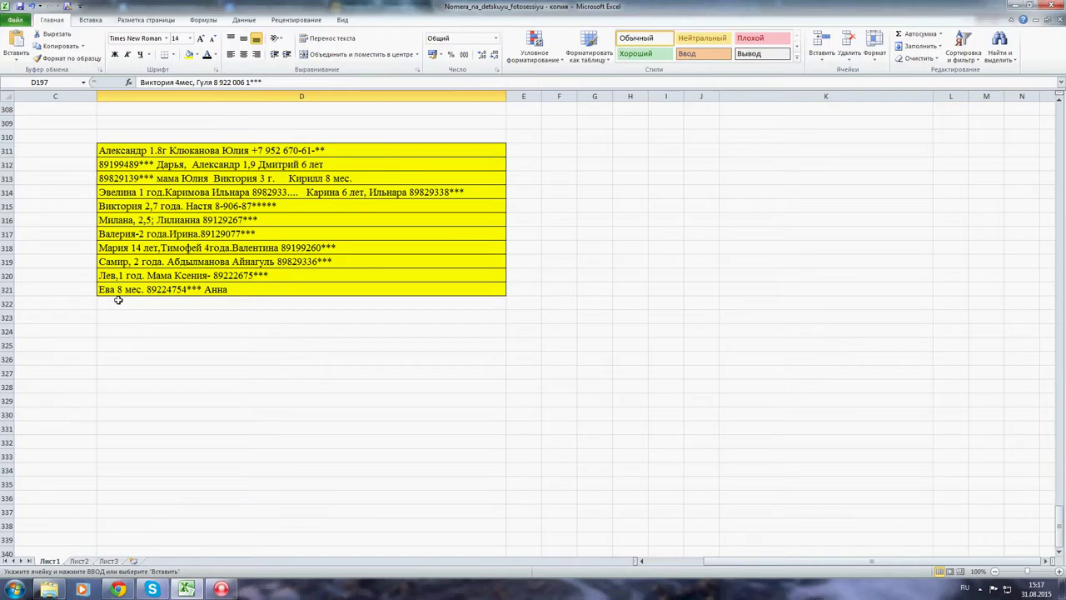
pyautogui.click(141, 343)
# Move participant 176's yellow entry from cell D181 to cell D323 in the winners block.
pyautogui.scroll(20, 250, 362)
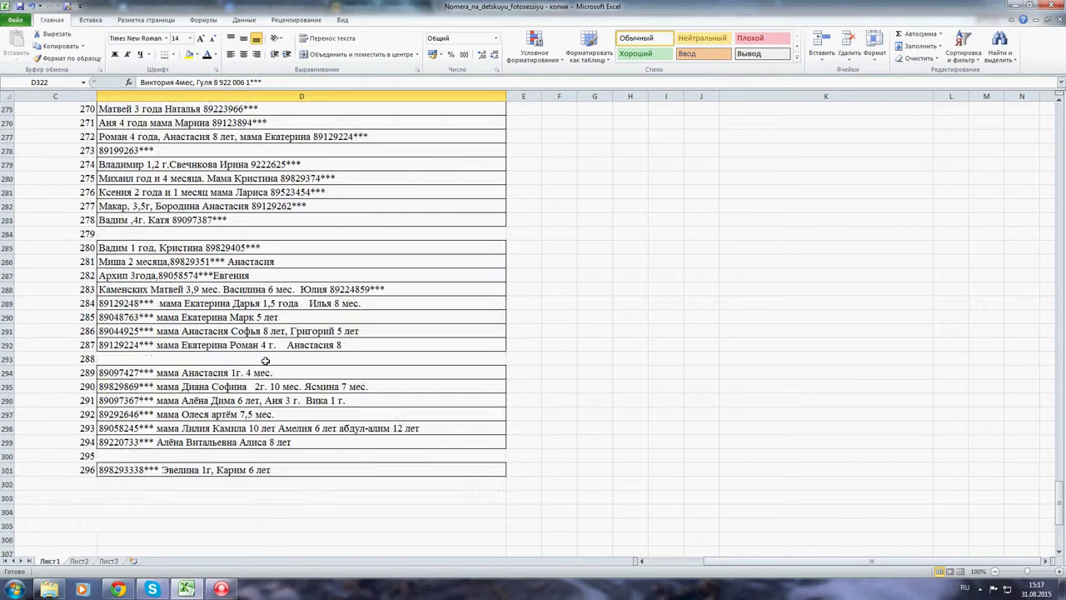
pyautogui.scroll(13, 264, 359)
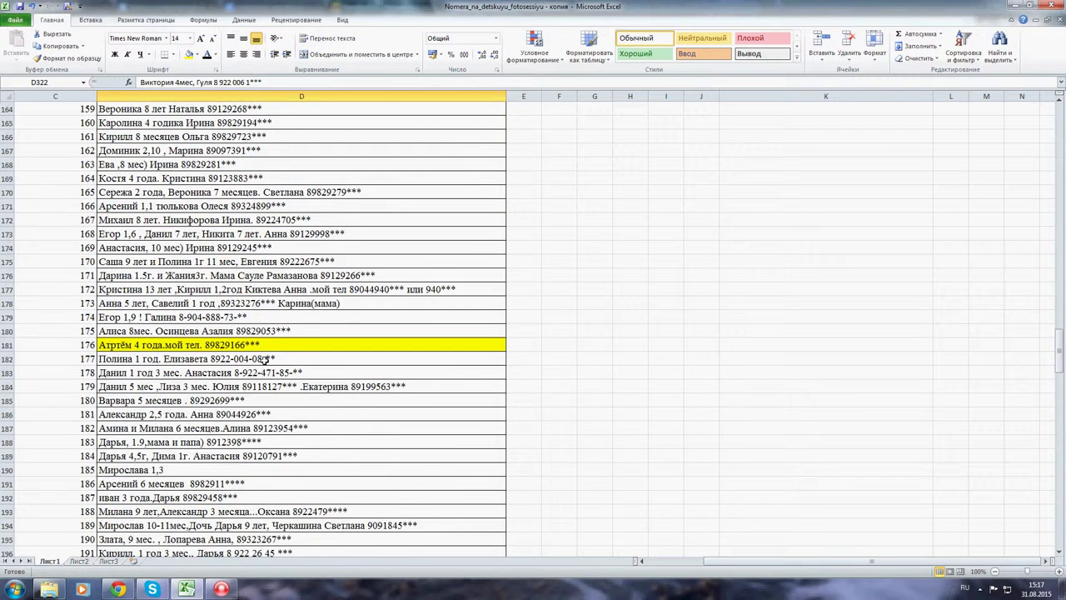
pyautogui.rightClick(255, 345)
pyautogui.click(260, 350)
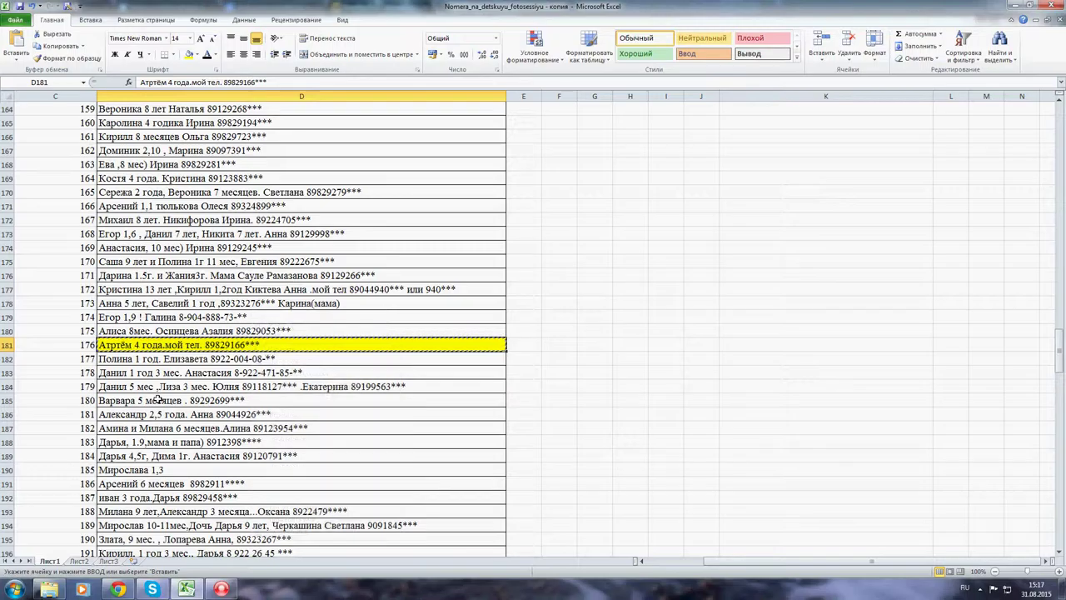
pyautogui.scroll(-20, 225, 493)
pyautogui.scroll(-12, 225, 493)
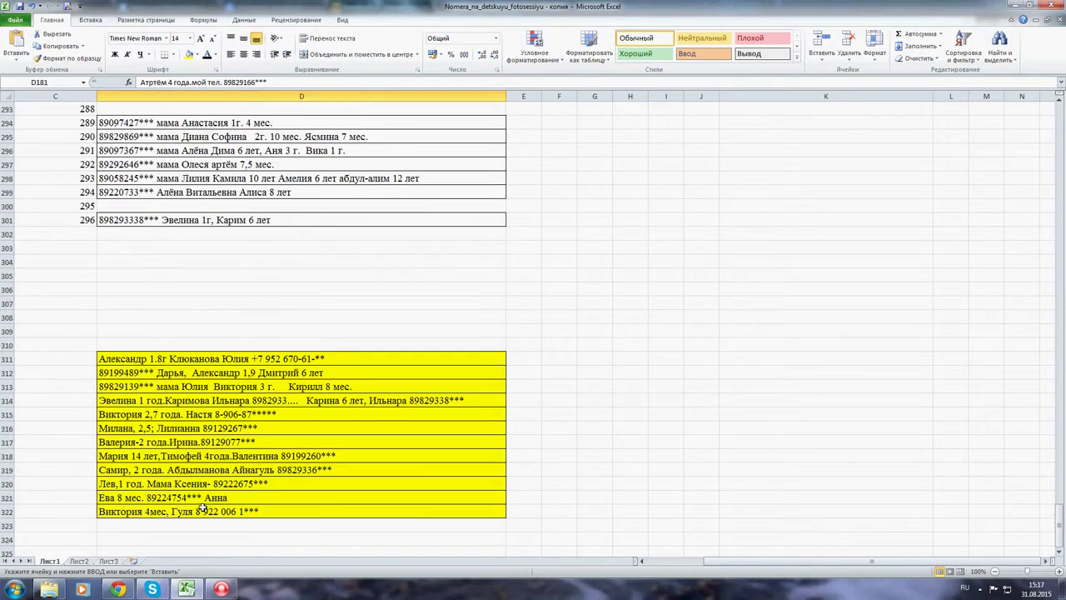
pyautogui.rightClick(126, 523)
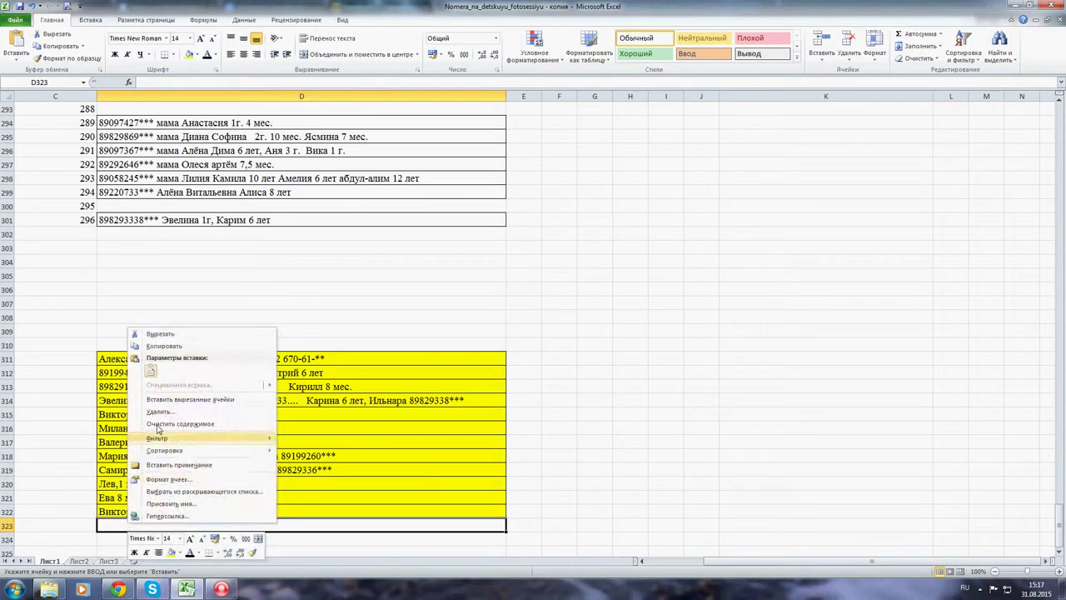
pyautogui.click(150, 371)
# Move participant 155's yellow entry from cell D160 to cell D324 in the winners block.
pyautogui.scroll(20, 228, 350)
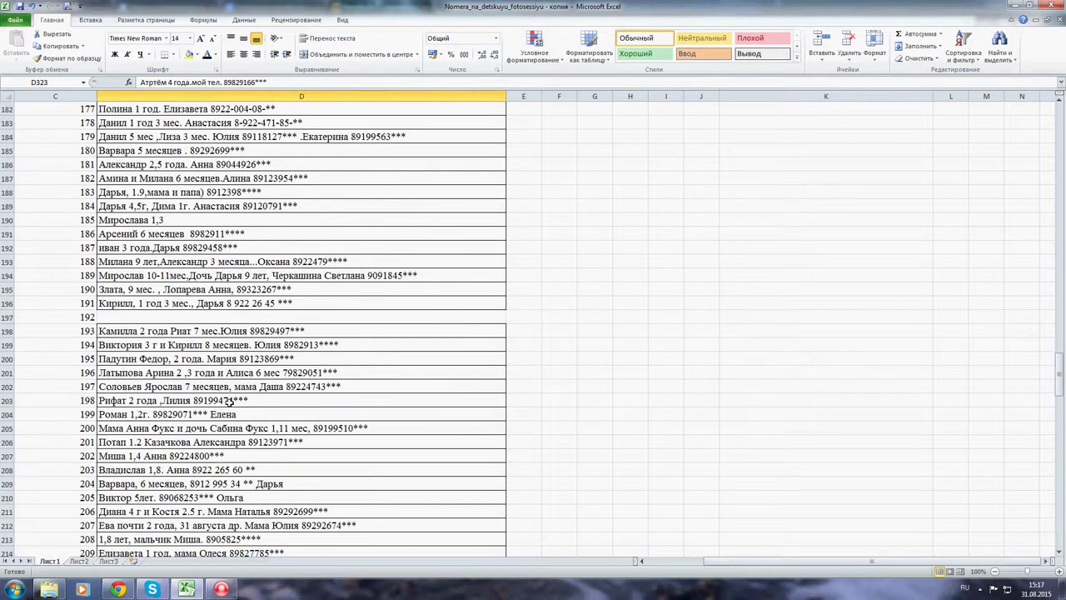
pyautogui.scroll(11, 229, 402)
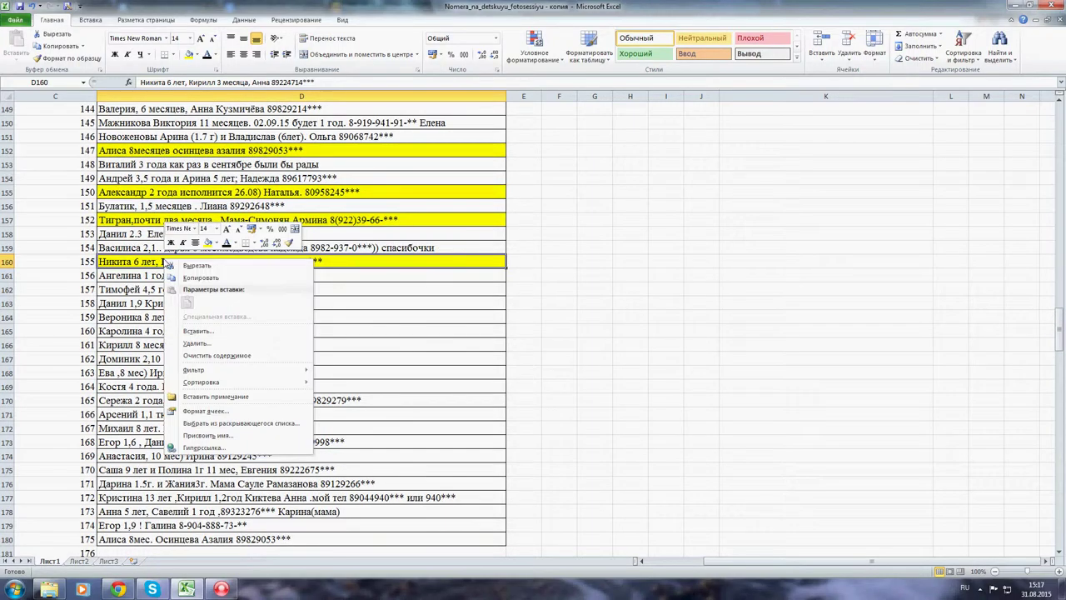
pyautogui.click(188, 264)
pyautogui.scroll(-20, 288, 481)
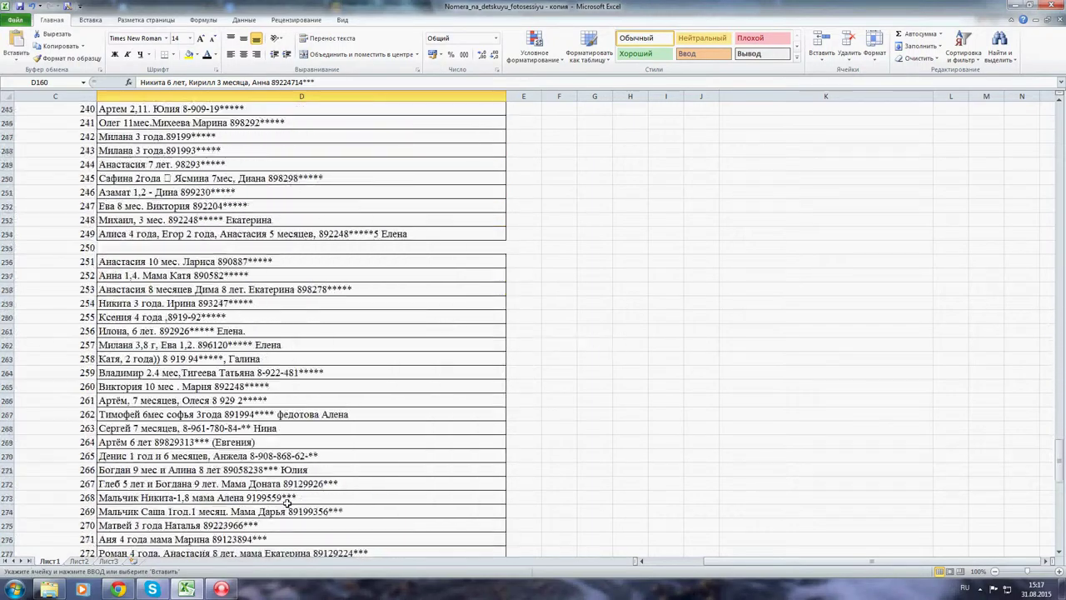
pyautogui.scroll(-17, 287, 480)
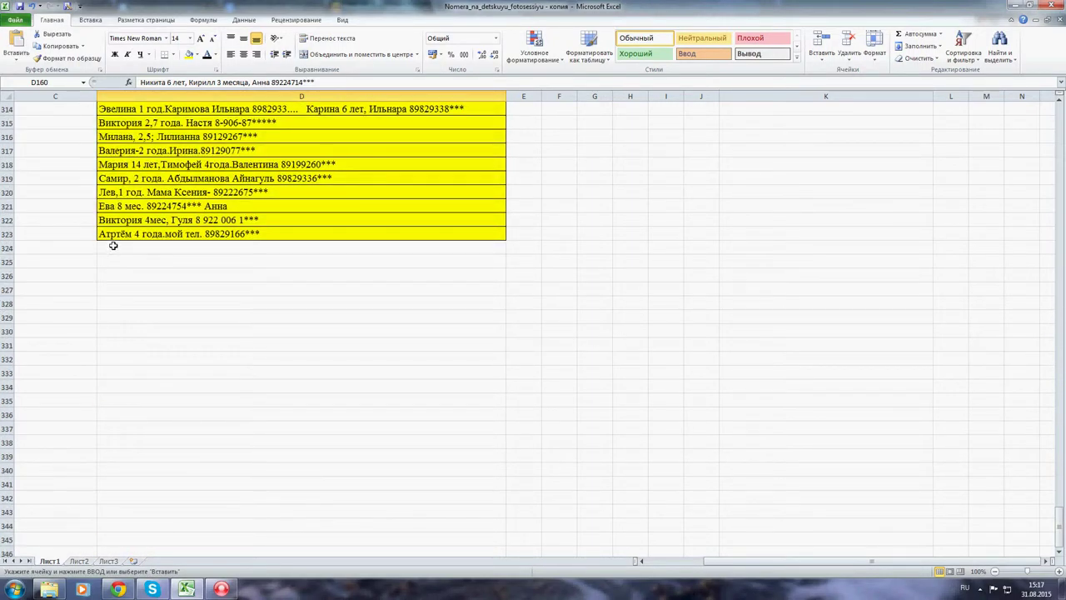
pyautogui.click(137, 288)
# Move participant 152's yellow entry from cell D157 to cell D325 in the winners block.
pyautogui.scroll(20, 228, 312)
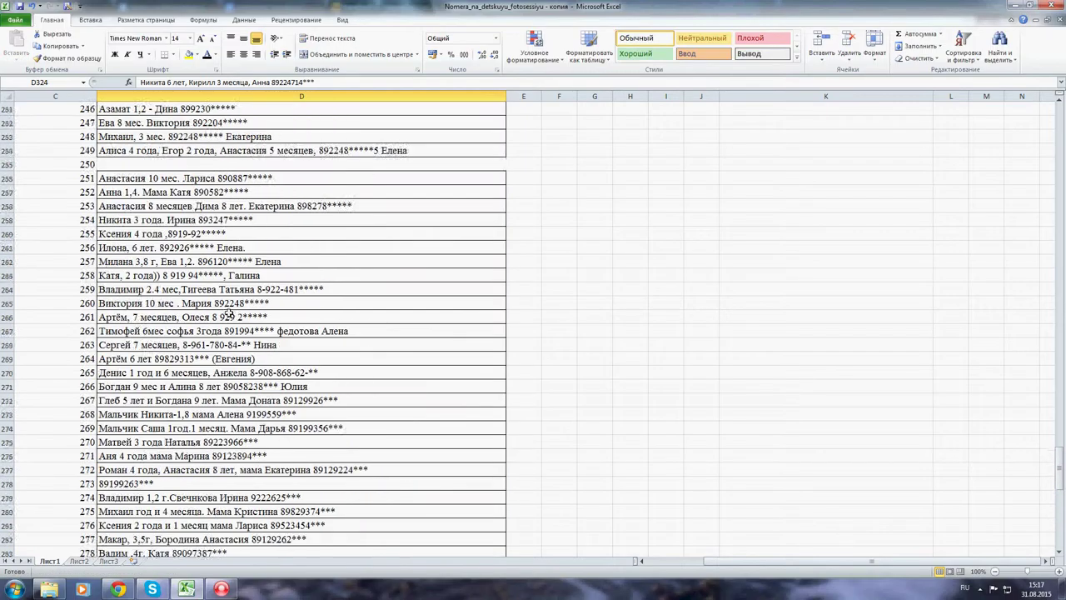
pyautogui.scroll(20, 229, 313)
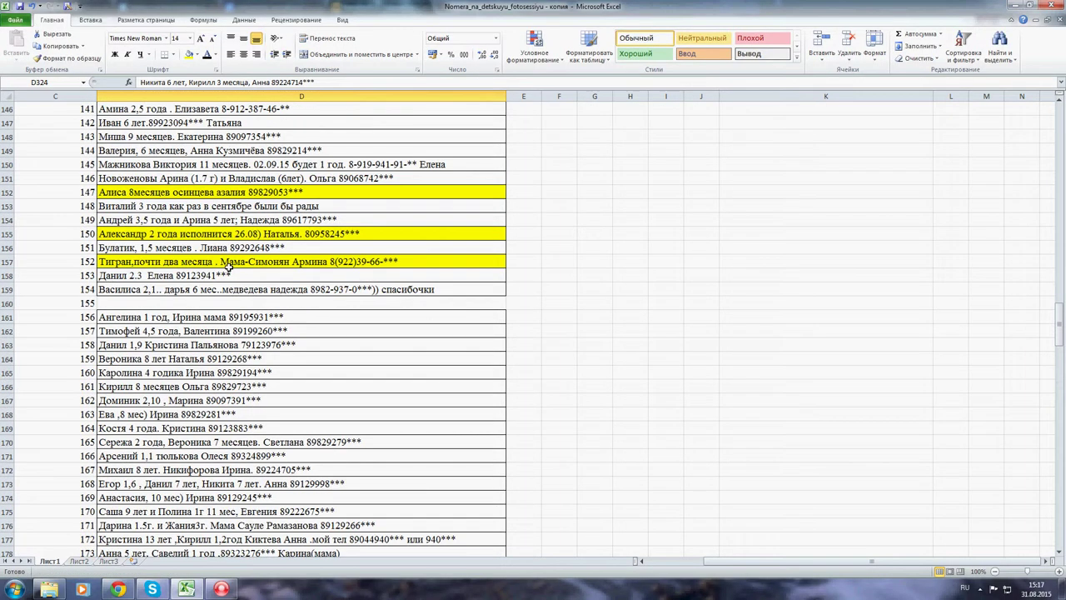
pyautogui.rightClick(203, 265)
pyautogui.click(225, 270)
pyautogui.scroll(-20, 226, 387)
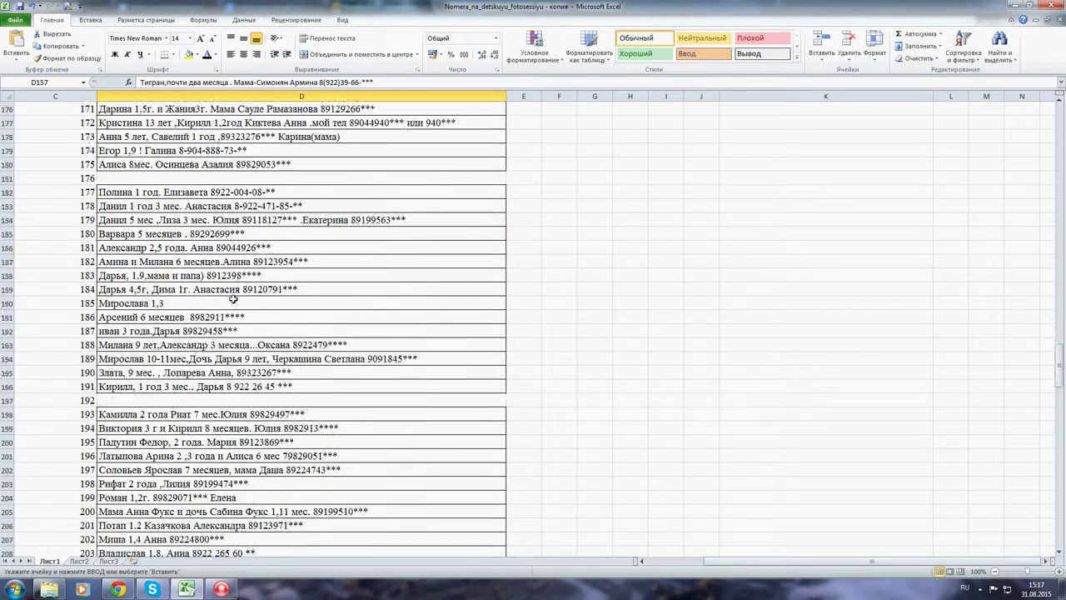
pyautogui.scroll(-20, 225, 386)
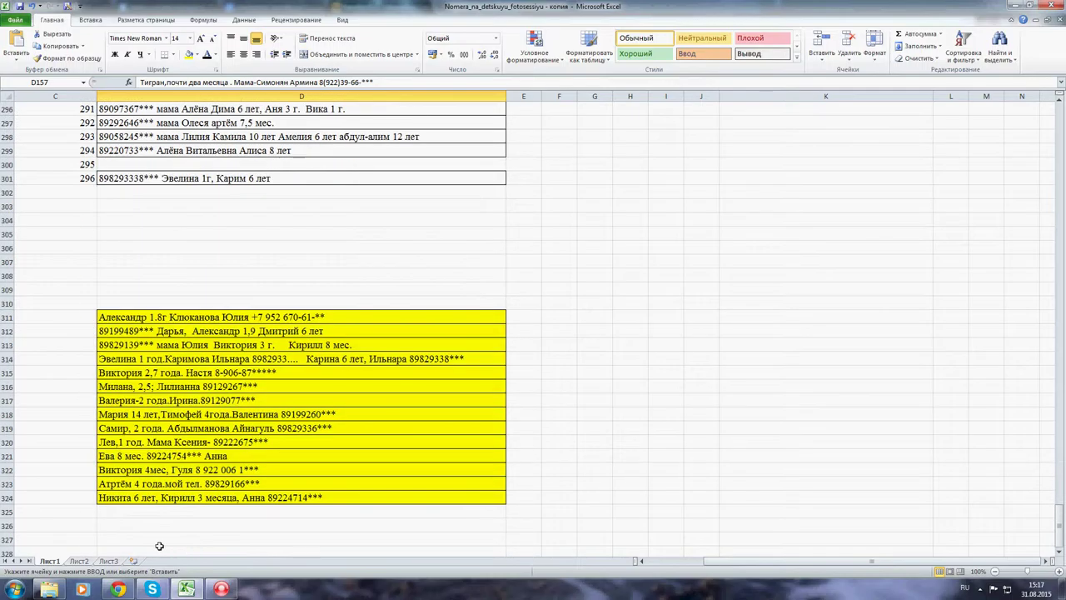
pyautogui.rightClick(157, 515)
pyautogui.click(181, 363)
# Move participant 150's yellow entry from cell D155 to cell D326 in the winners block.
pyautogui.scroll(20, 190, 345)
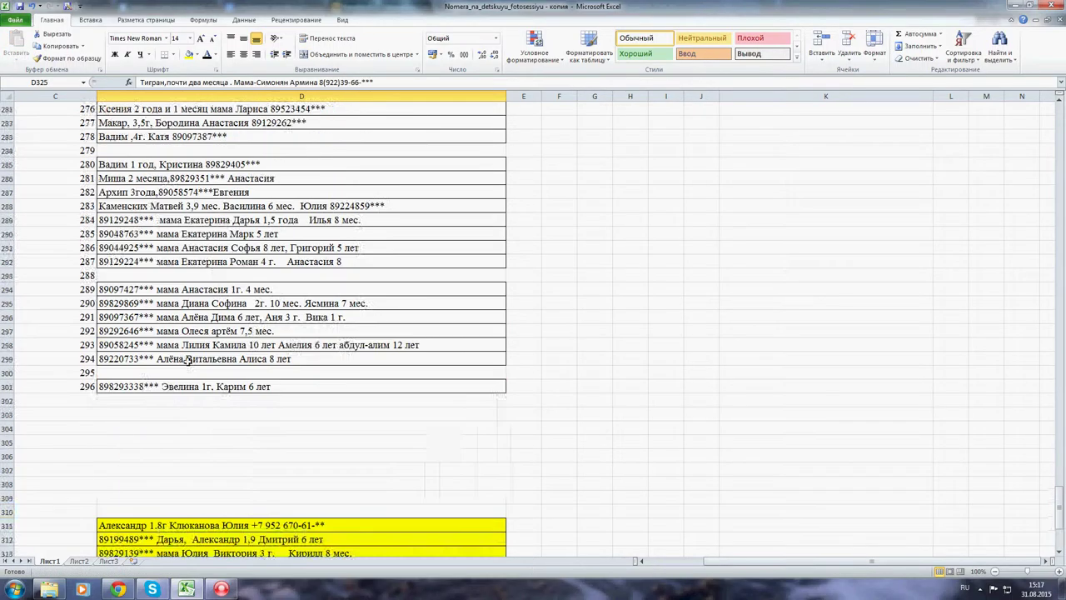
pyautogui.scroll(10, 190, 345)
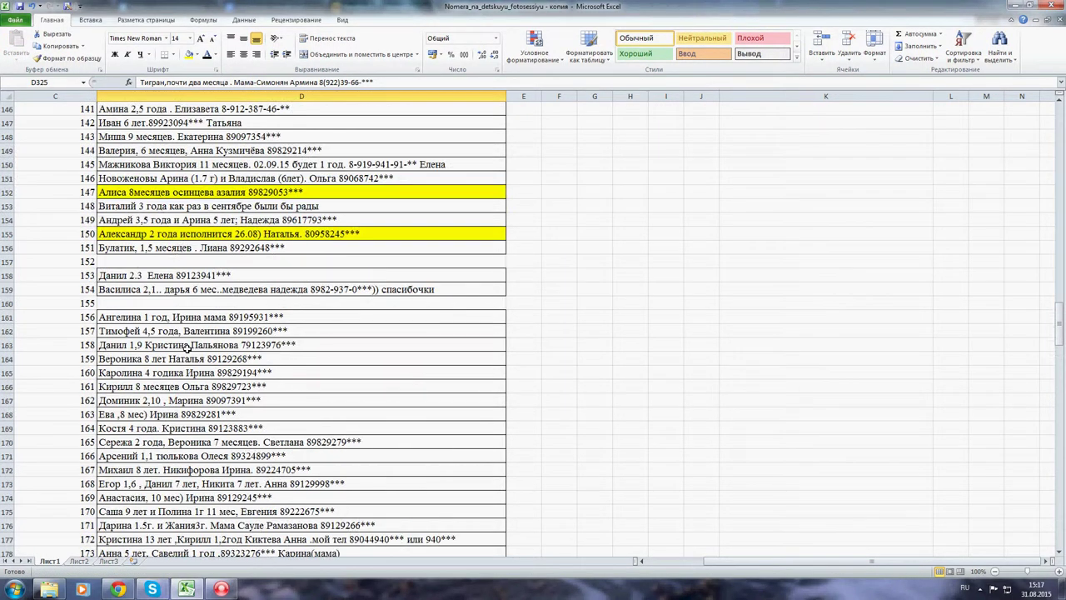
pyautogui.rightClick(184, 235)
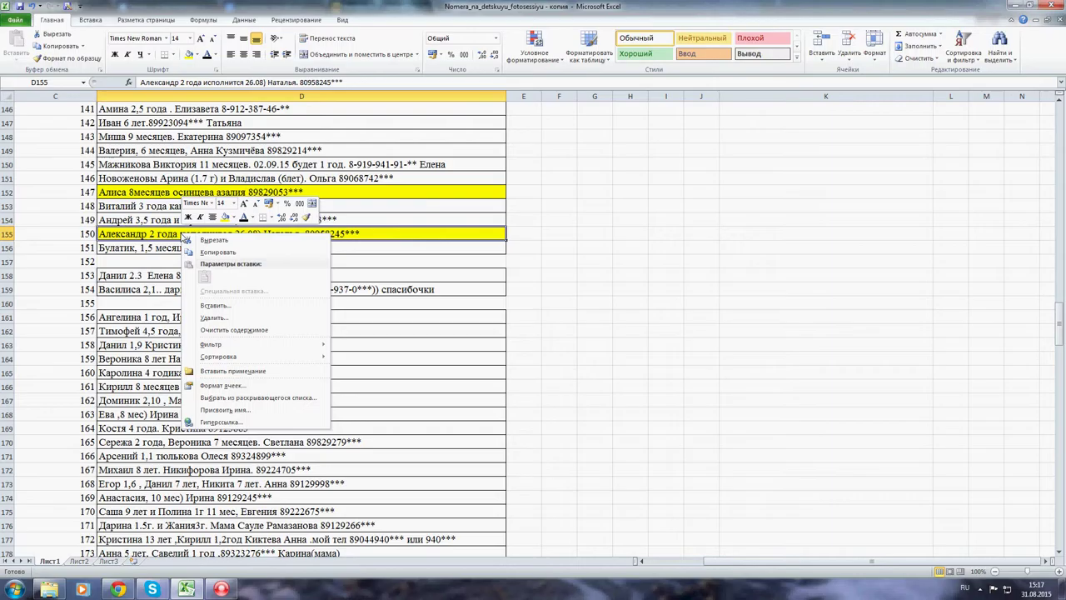
pyautogui.click(200, 240)
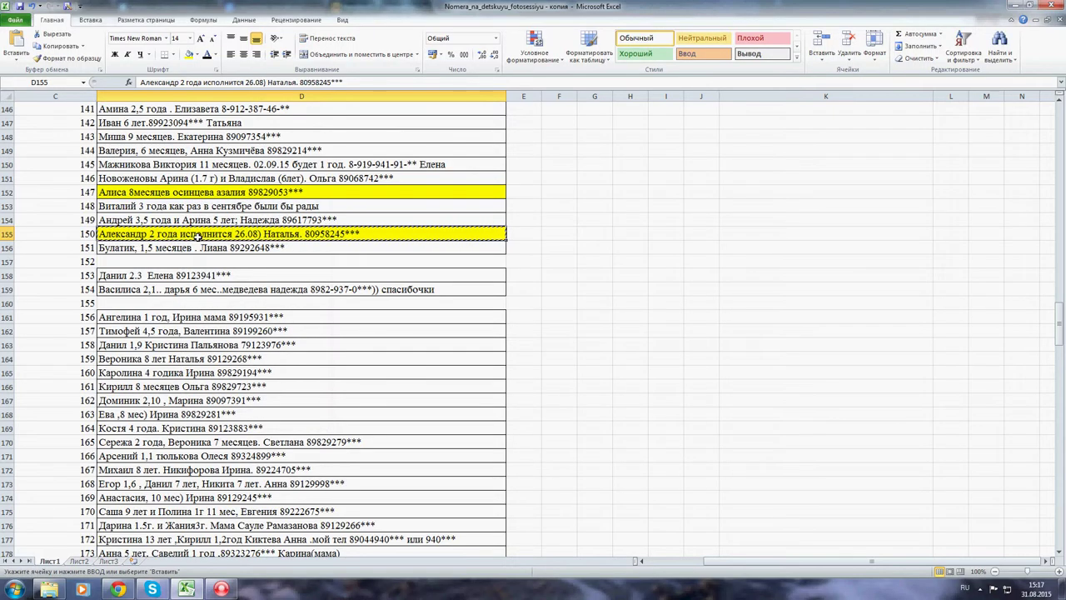
pyautogui.scroll(-20, 197, 237)
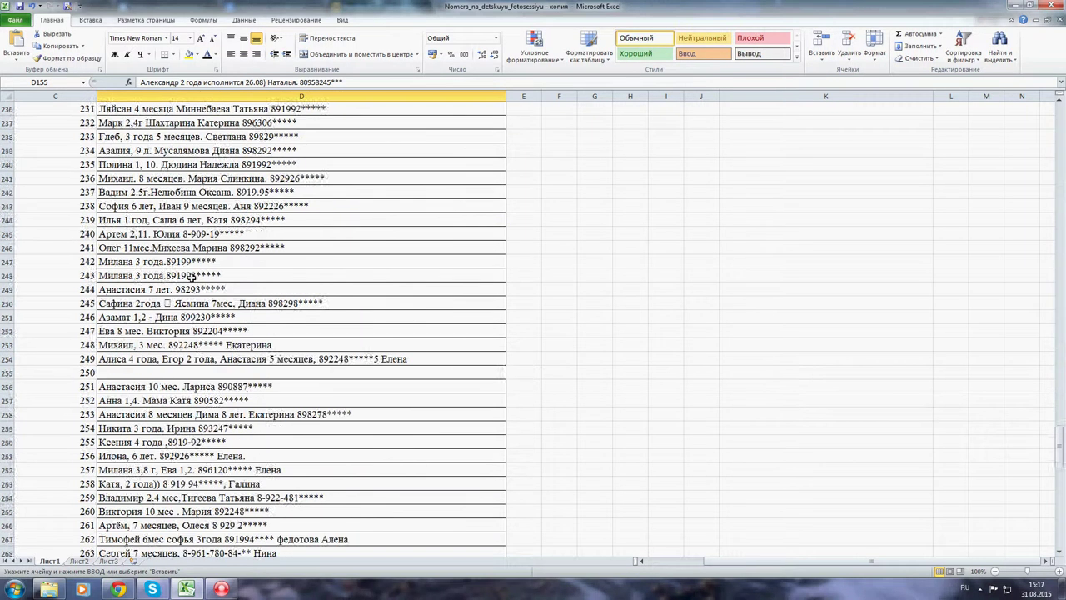
pyautogui.scroll(-20, 192, 277)
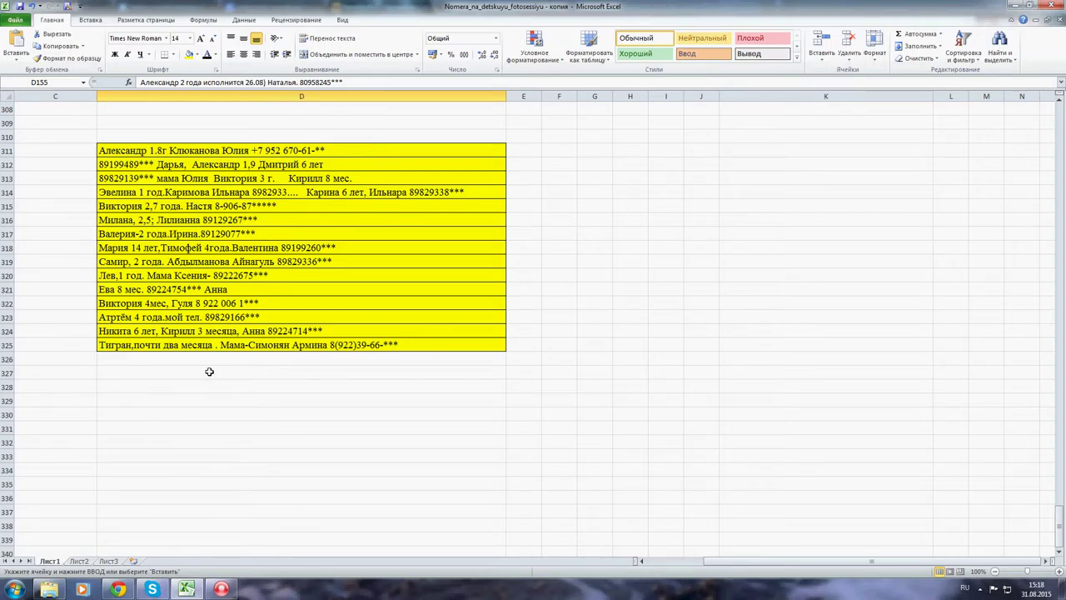
pyautogui.rightClick(209, 372)
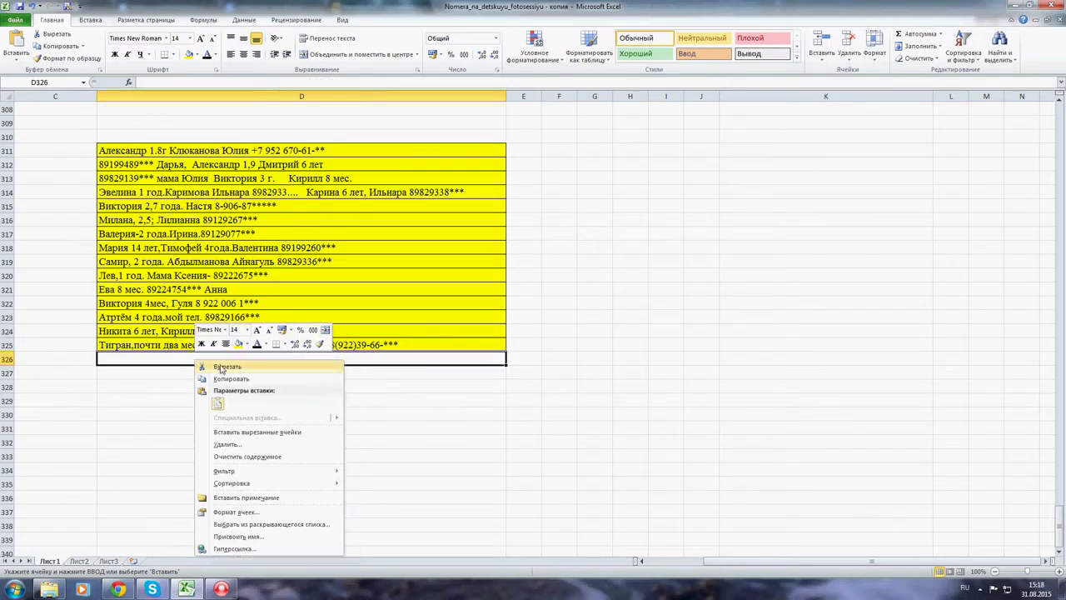
pyautogui.click(231, 409)
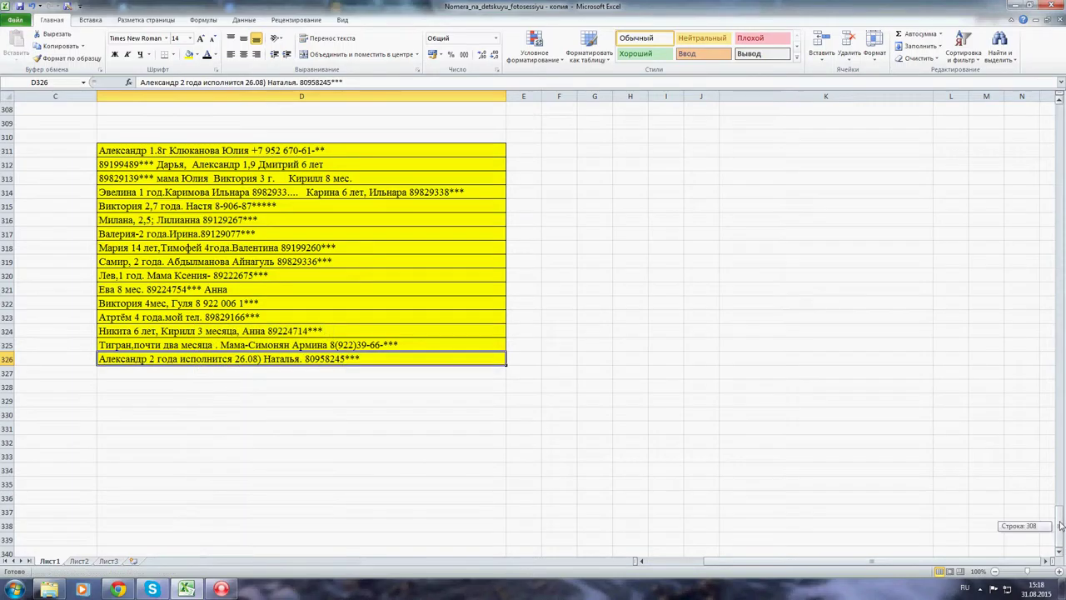
# Move participant 147's yellow entry from cell D152 to cell D327 in the winners block.
pyautogui.moveTo(1061, 525); pyautogui.dragTo(1047, 296)
pyautogui.rightClick(463, 350)
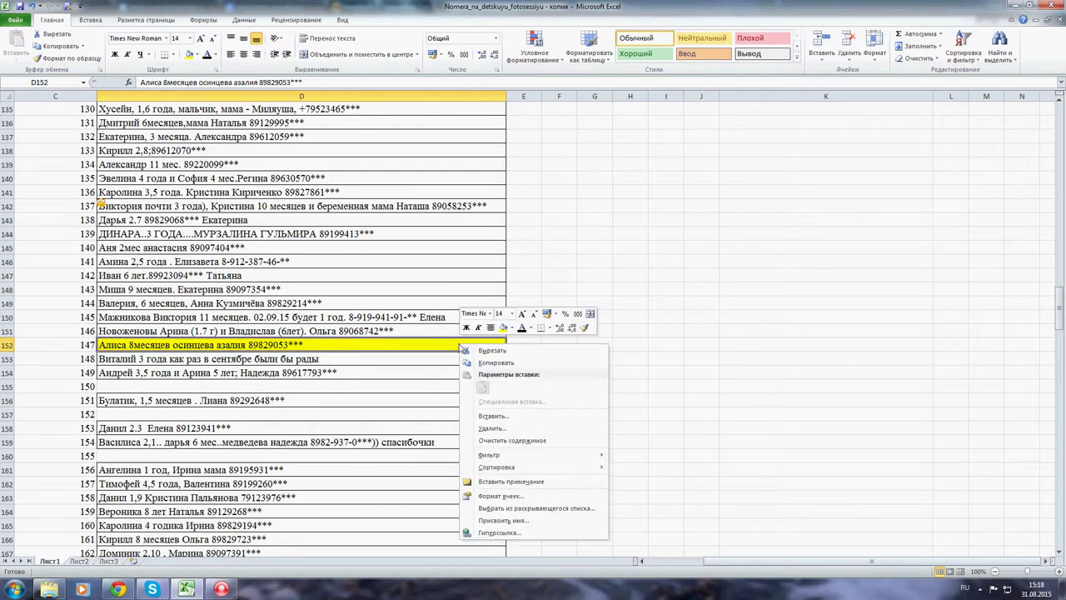
pyautogui.click(491, 383)
pyautogui.moveTo(1060, 339); pyautogui.dragTo(1061, 500)
pyautogui.scroll(-7, 160, 507)
pyautogui.rightClick(118, 343)
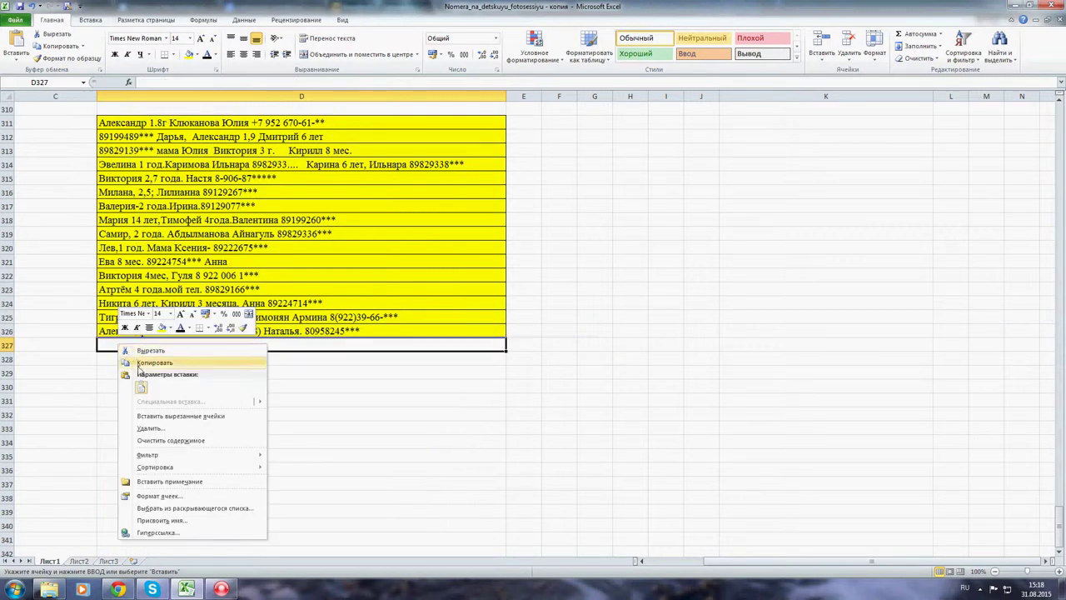
pyautogui.click(142, 388)
# Try to cut the non-adjacent yellow entries of participants 21 and 27, cells D26 and D32, together.
pyautogui.moveTo(1062, 533); pyautogui.dragTo(1013, 117)
pyautogui.click(146, 456)
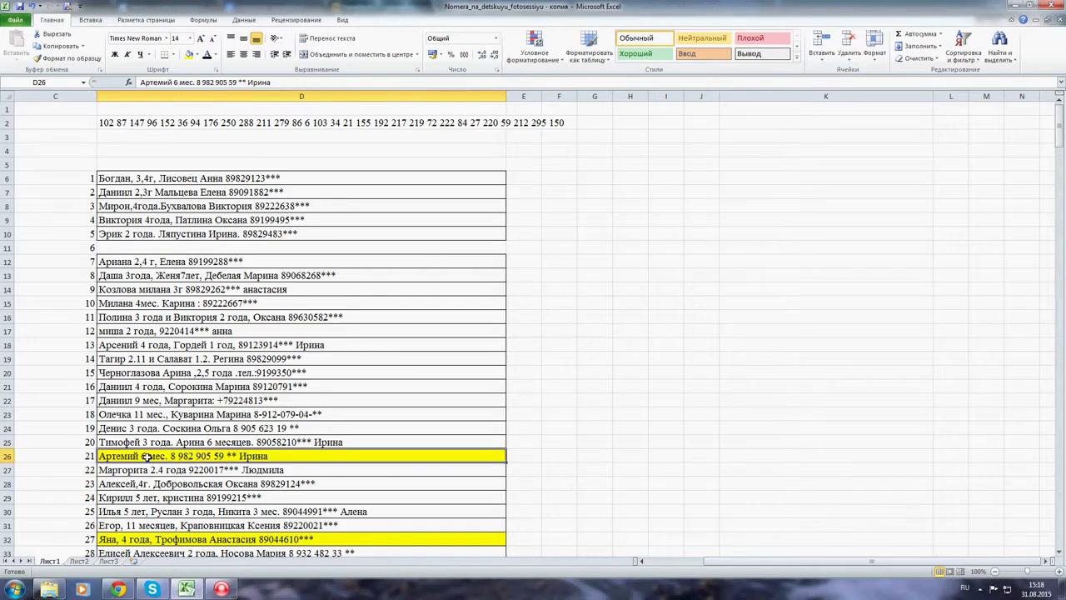
pyautogui.scroll(-3, 146, 450)
pyautogui.keyDown('ctrl'); pyautogui.click(151, 414); pyautogui.keyUp('ctrl')
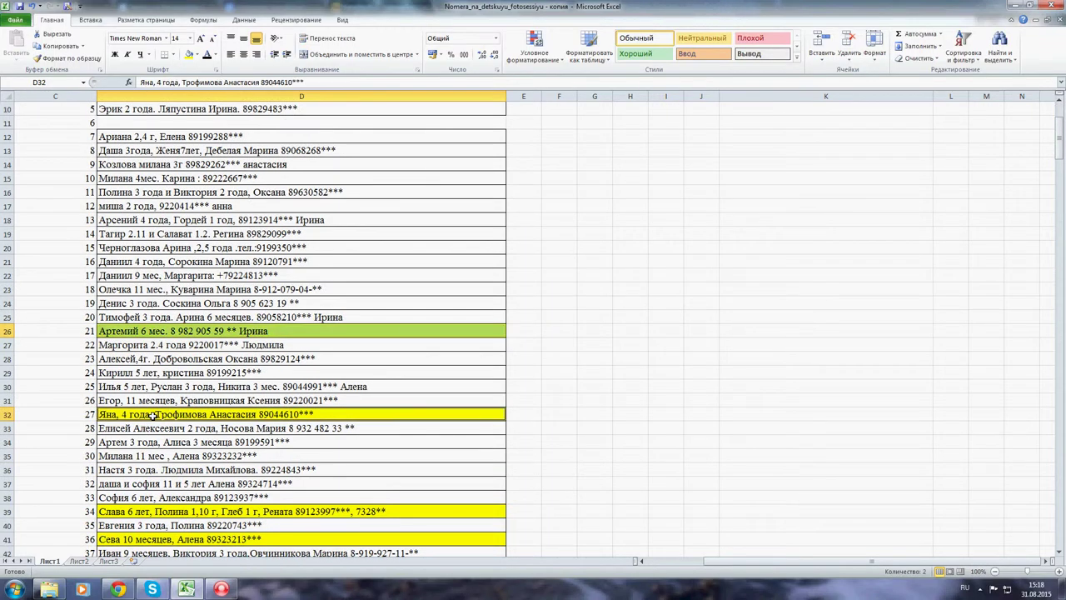
pyautogui.rightClick(151, 414)
pyautogui.click(185, 218)
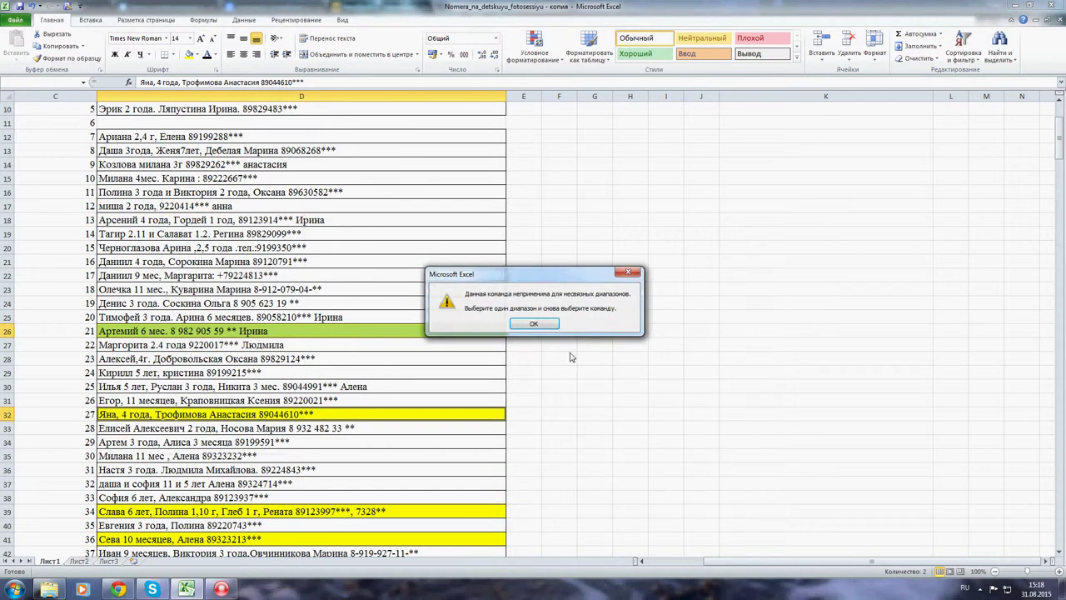
pyautogui.click(535, 323)
# Move participant 21's yellow entry from cell D26 to cell D328 in the winners block.
pyautogui.rightClick(278, 330)
pyautogui.click(261, 333)
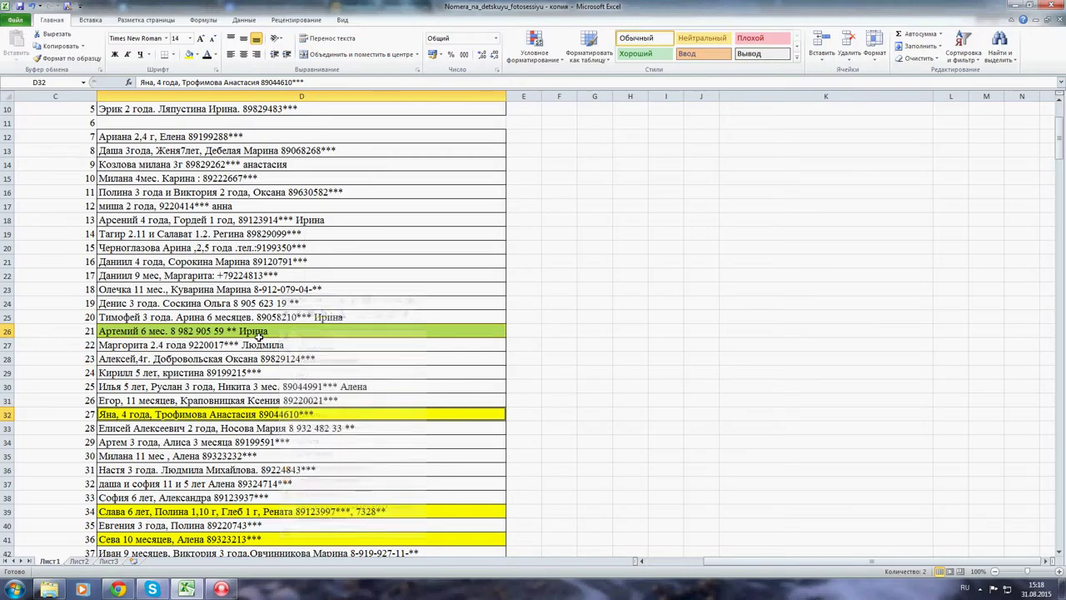
pyautogui.rightClick(261, 333)
pyautogui.click(287, 337)
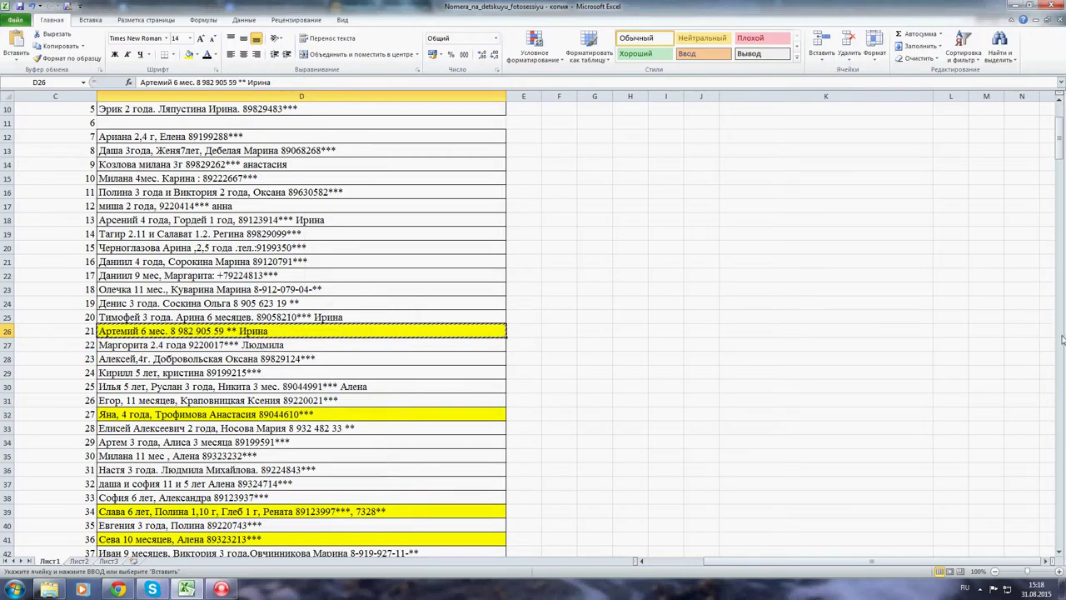
pyautogui.moveTo(1061, 150); pyautogui.dragTo(1062, 462)
pyautogui.rightClick(108, 381)
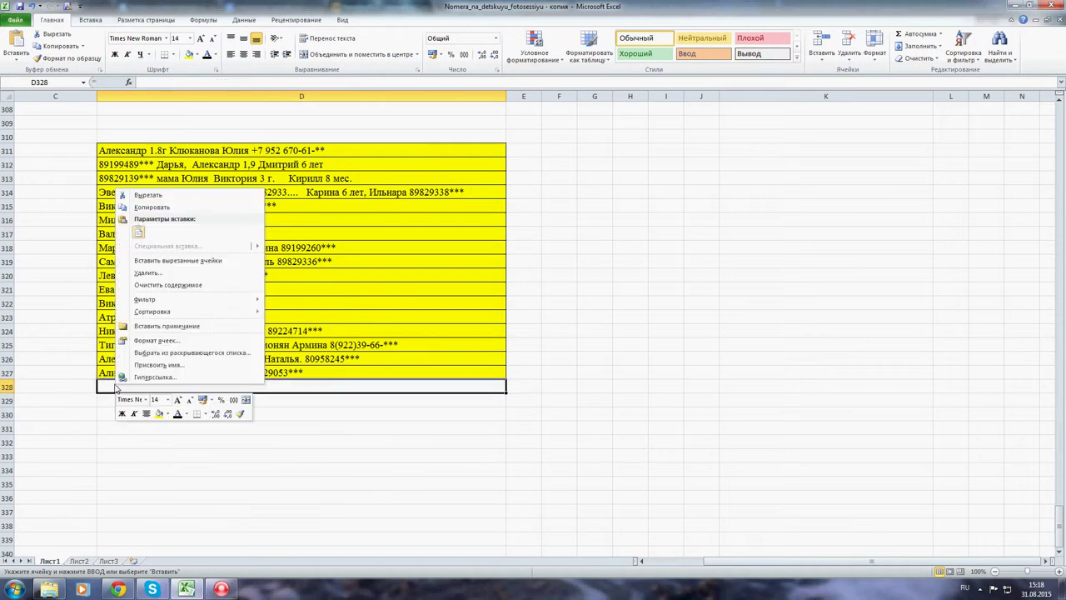
pyautogui.click(138, 232)
# Move participant 27's yellow entry from cell D32 to cell D329 in the winners block.
pyautogui.moveTo(1059, 524); pyautogui.dragTo(1061, 112)
pyautogui.rightClick(290, 497)
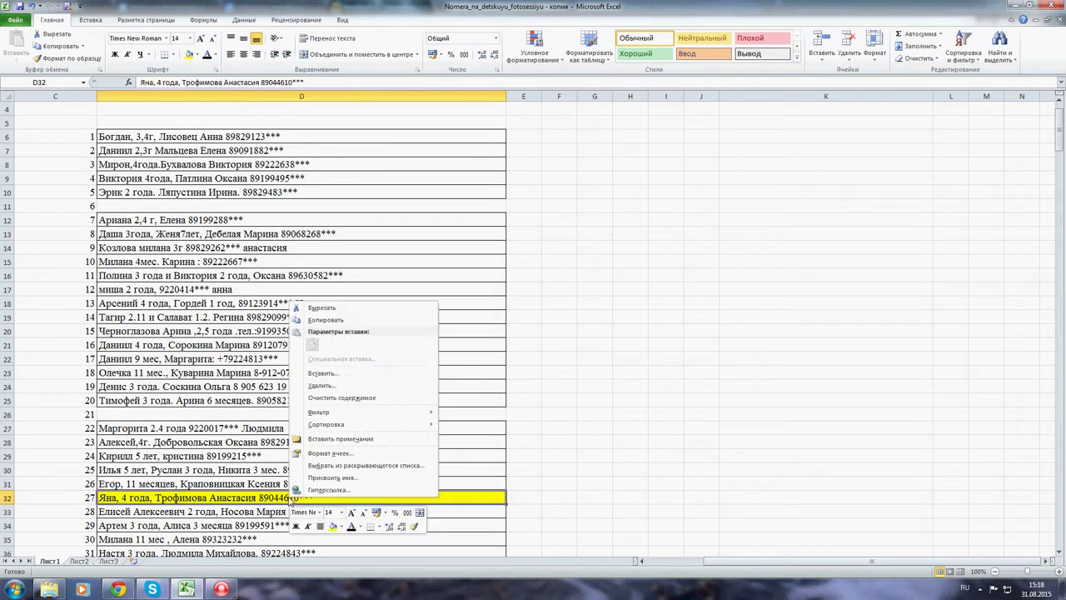
pyautogui.click(295, 321)
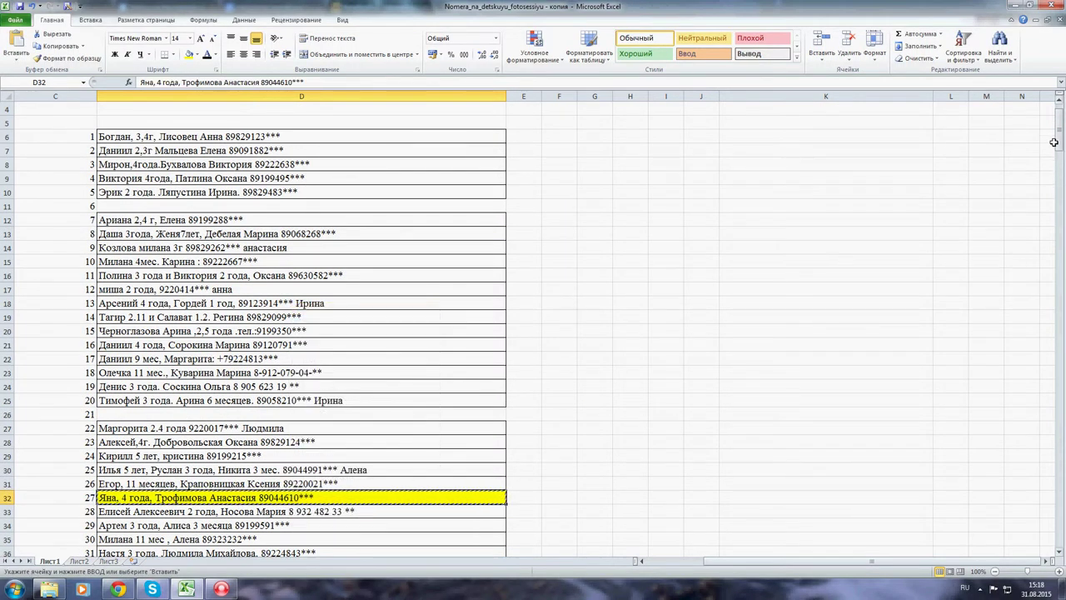
pyautogui.moveTo(1060, 125); pyautogui.dragTo(1060, 534)
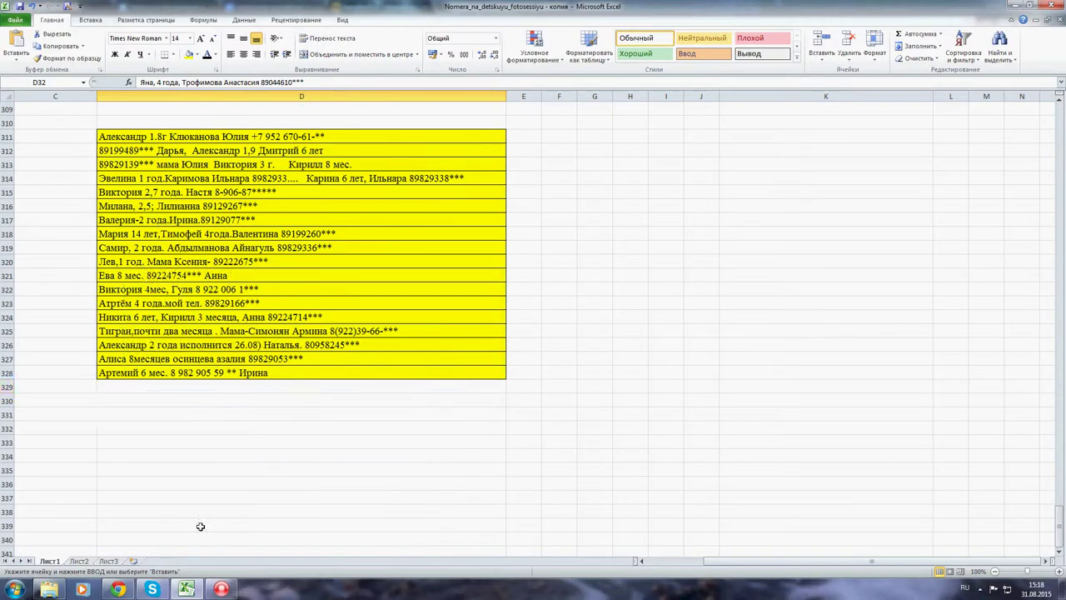
pyautogui.rightClick(119, 386)
pyautogui.click(150, 239)
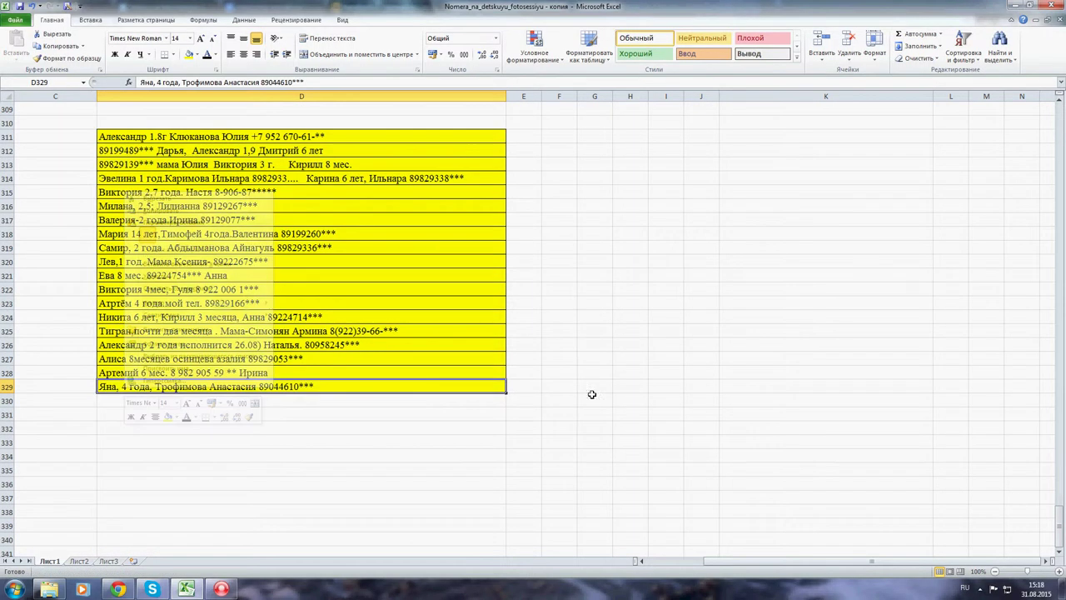
# Move the adjacent entries of participants 102 and 103 from cells D107:D108 to D330:D331 in the winners block.
pyautogui.moveTo(1060, 534); pyautogui.dragTo(1061, 213)
pyautogui.moveTo(251, 469); pyautogui.dragTo(247, 481)
pyautogui.click(250, 485)
pyautogui.rightClick(247, 483)
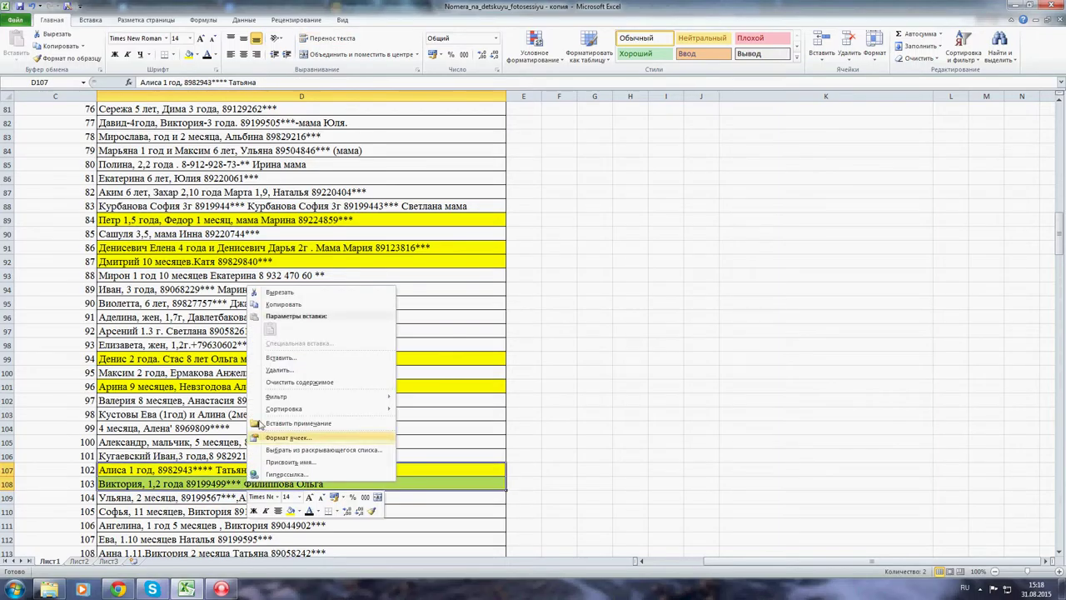
pyautogui.click(278, 297)
pyautogui.moveTo(1060, 243); pyautogui.dragTo(1060, 535)
pyautogui.scroll(-5, 250, 485)
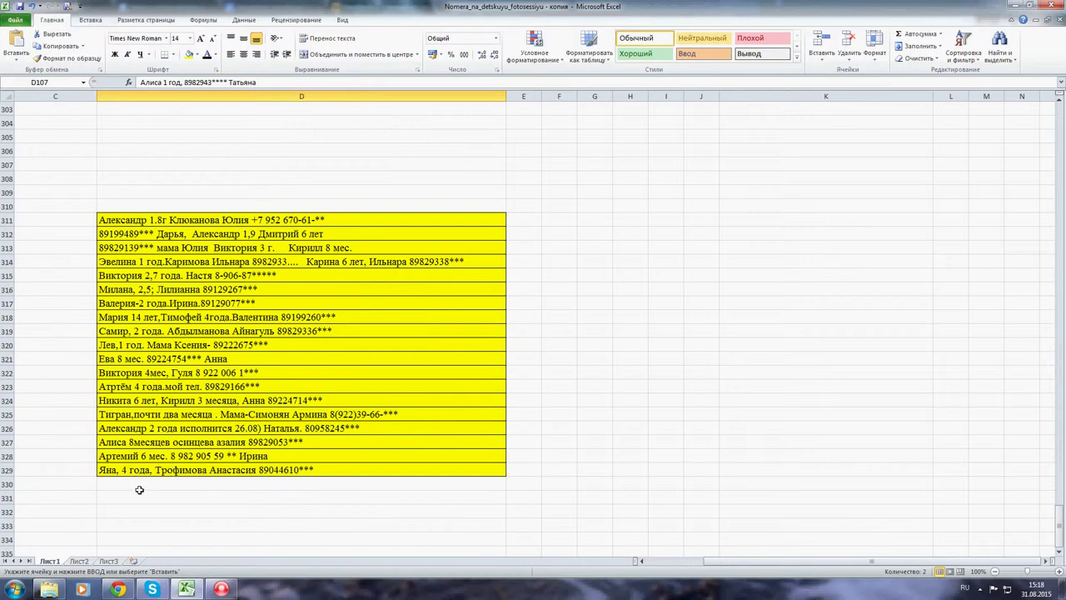
pyautogui.rightClick(140, 487)
pyautogui.click(164, 331)
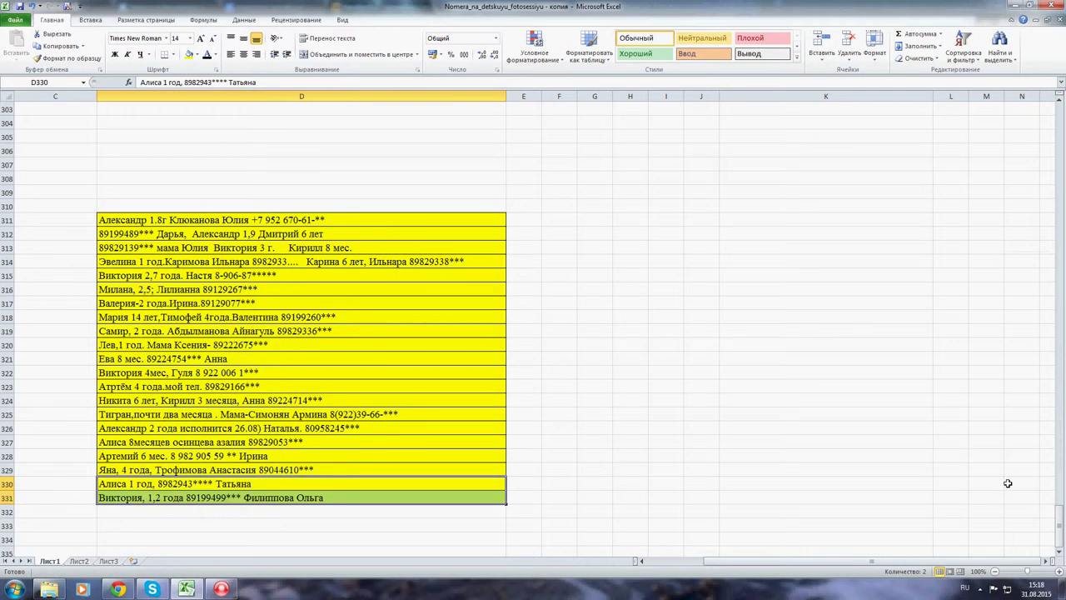
# Move participant 84's yellow entry from cell D89 to cell D332 in the winners block.
pyautogui.moveTo(1061, 537); pyautogui.dragTo(1037, 239)
pyautogui.click(122, 263)
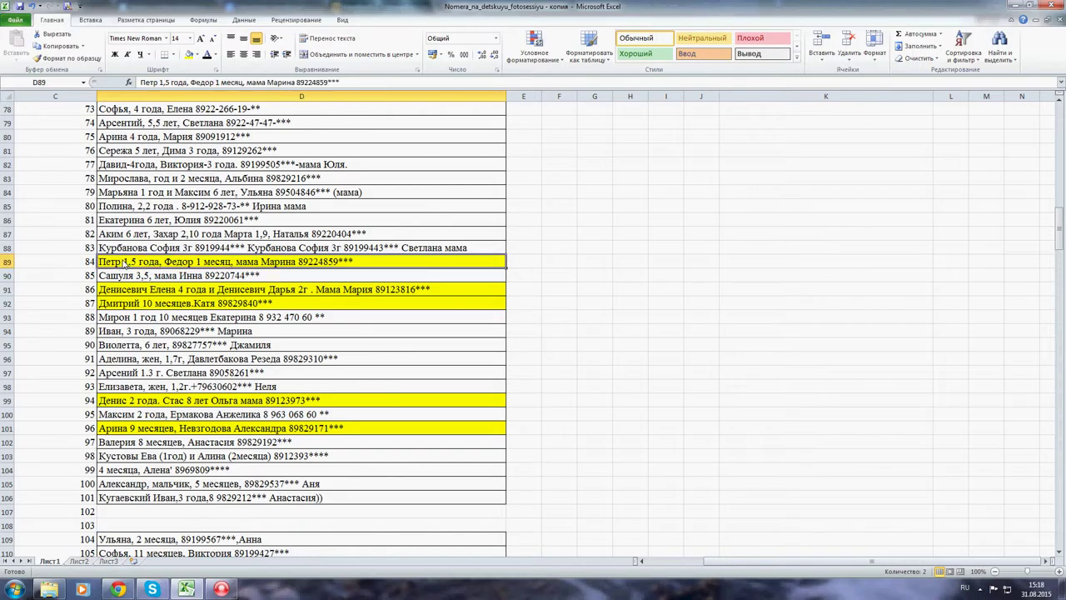
pyautogui.rightClick(122, 262)
pyautogui.click(141, 270)
pyautogui.moveTo(1055, 245); pyautogui.dragTo(1061, 551)
pyautogui.scroll(-4, 135, 403)
pyautogui.rightClick(134, 388)
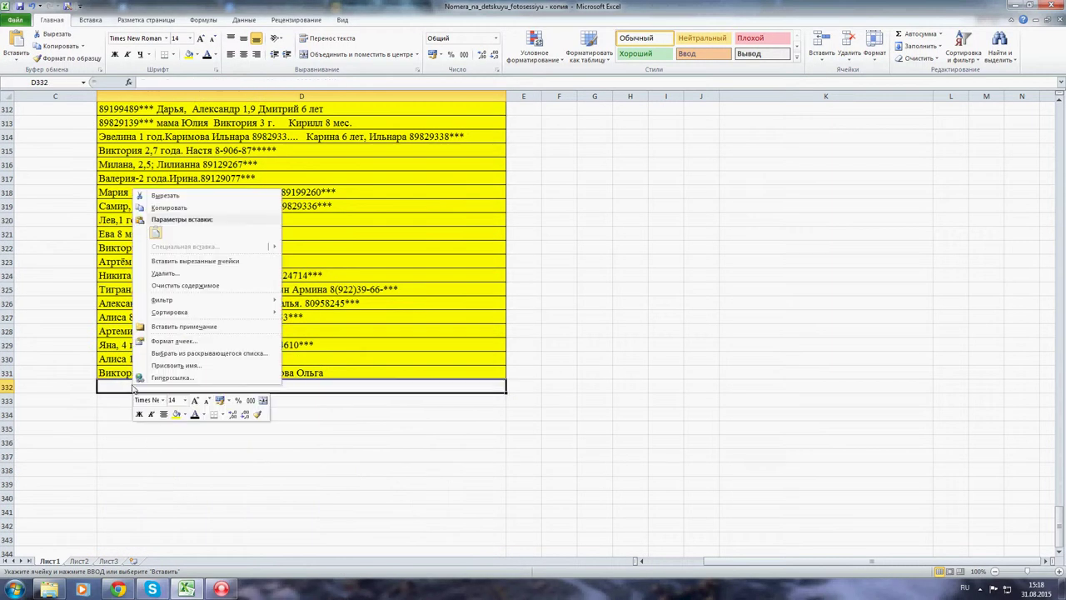
pyautogui.click(195, 260)
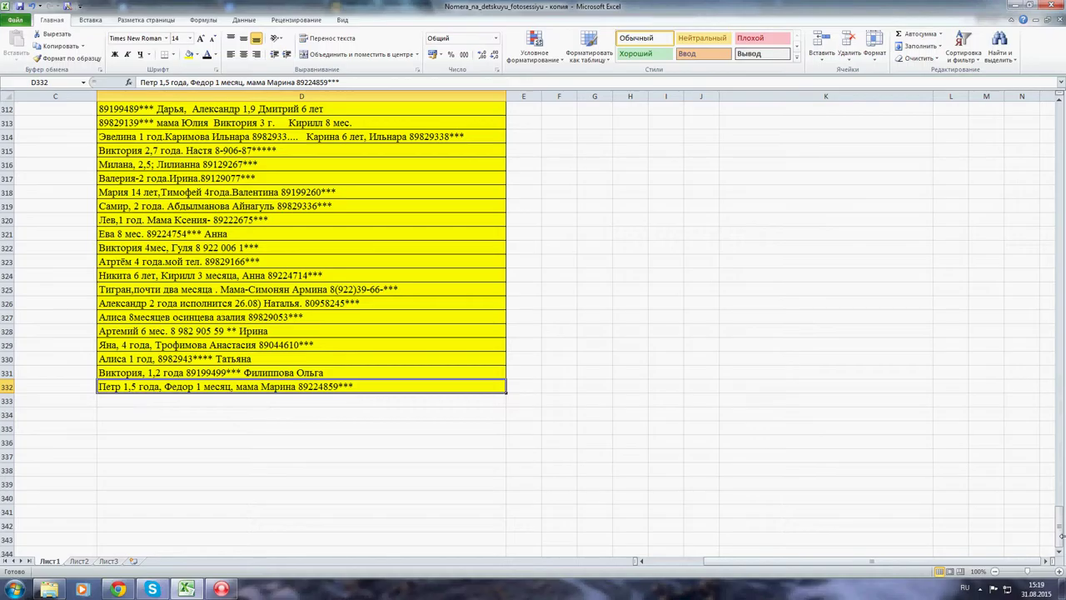
# Move participant 94's yellow entry from cell D99 to cell D333 in the winners block.
pyautogui.moveTo(1059, 516); pyautogui.dragTo(898, 247)
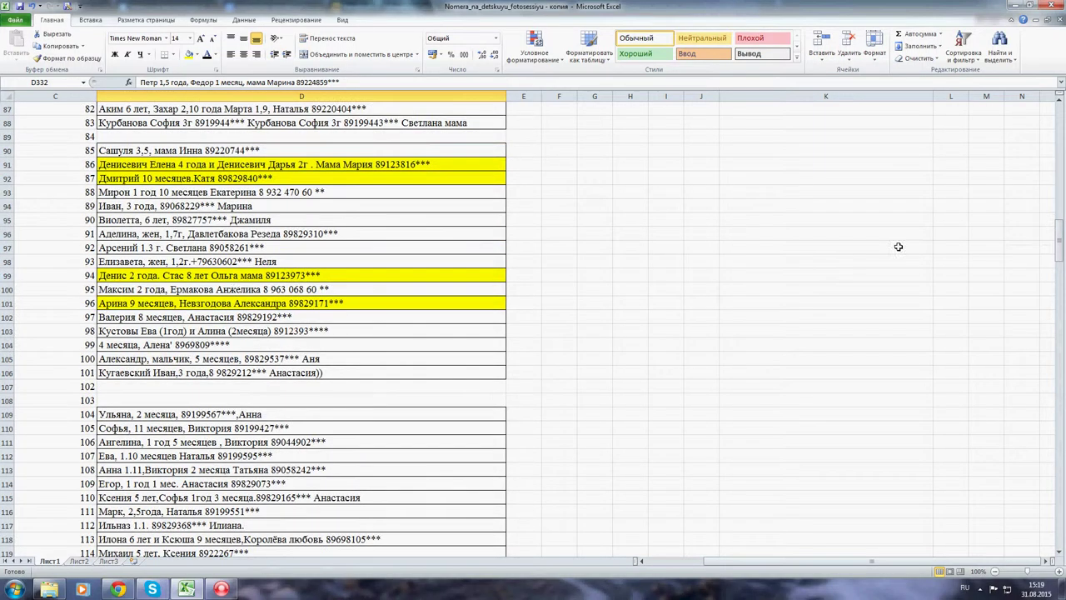
pyautogui.rightClick(230, 280)
pyautogui.click(268, 289)
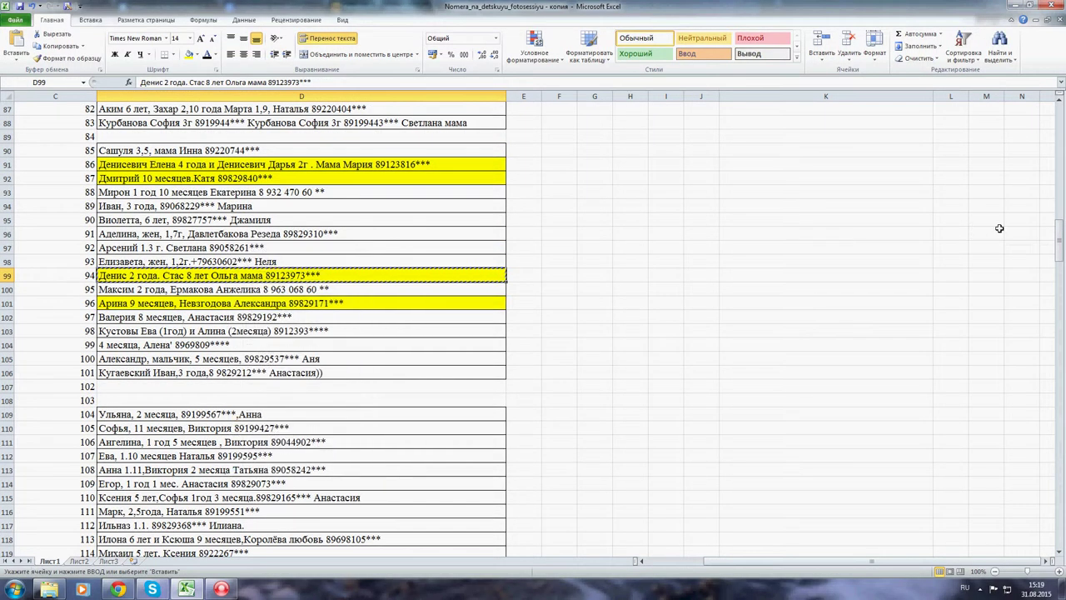
pyautogui.moveTo(1058, 250); pyautogui.dragTo(1064, 543)
pyautogui.scroll(-4, 153, 537)
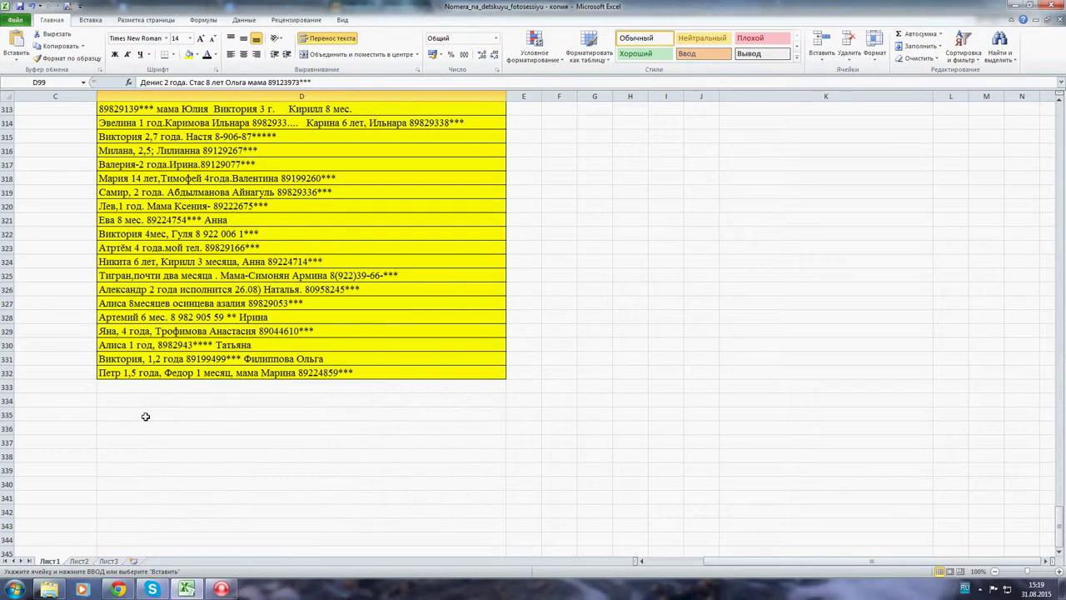
pyautogui.rightClick(132, 387)
pyautogui.click(154, 236)
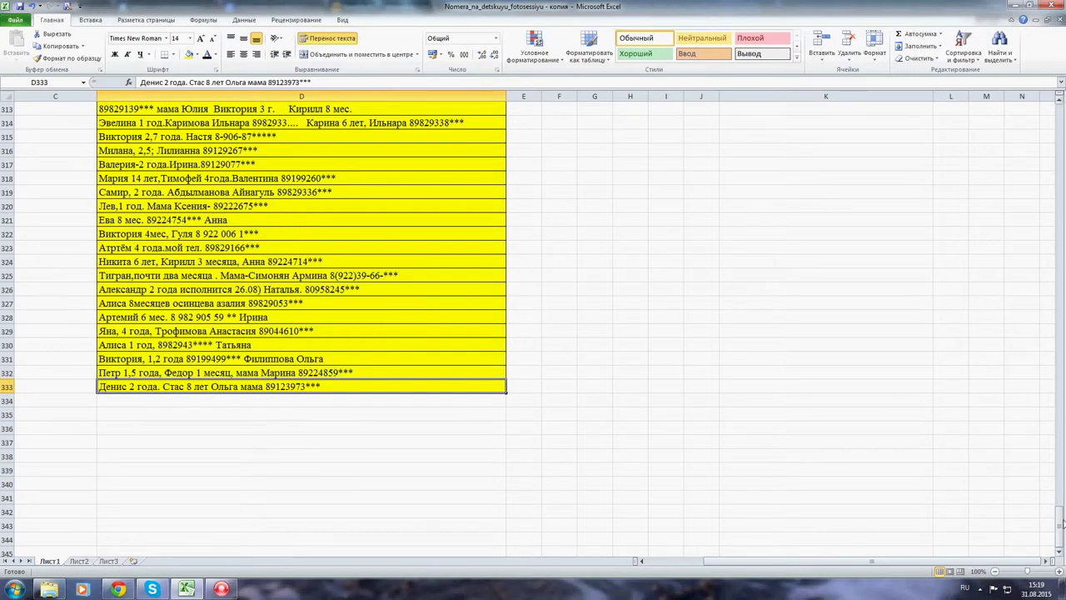
# Move participant 96's yellow entry from cell D101 to cell D334 in the winners block.
pyautogui.moveTo(1061, 538); pyautogui.dragTo(1062, 226)
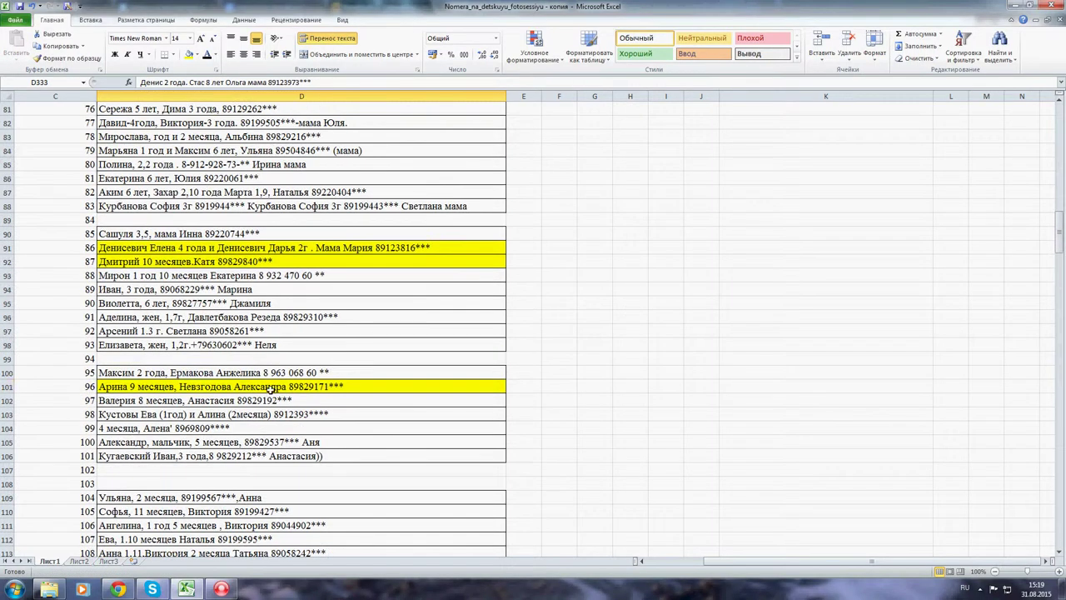
pyautogui.rightClick(268, 387)
pyautogui.click(292, 201)
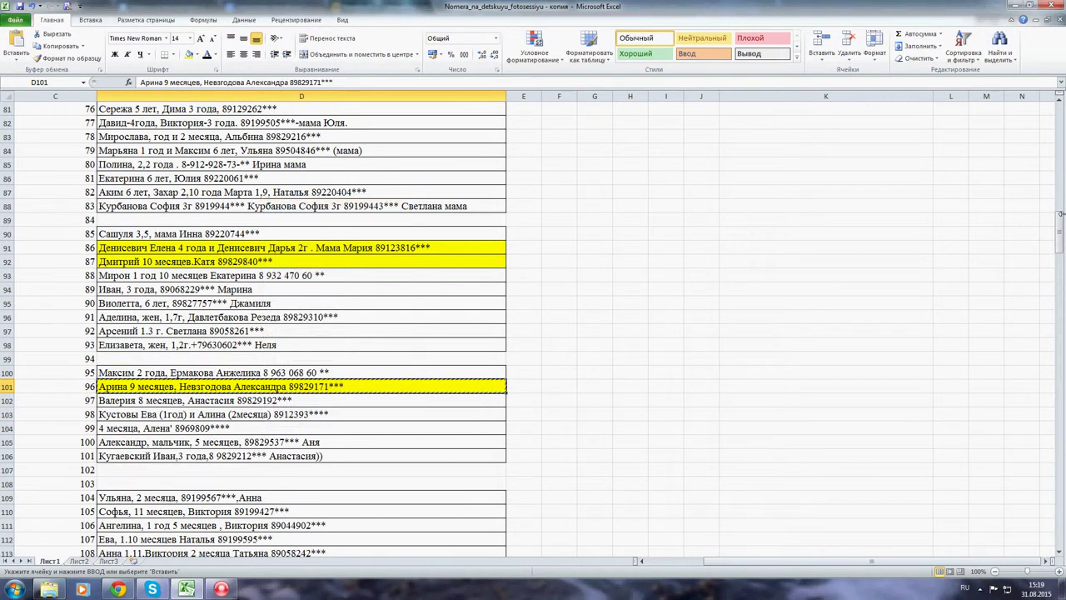
pyautogui.moveTo(1061, 242); pyautogui.dragTo(1061, 525)
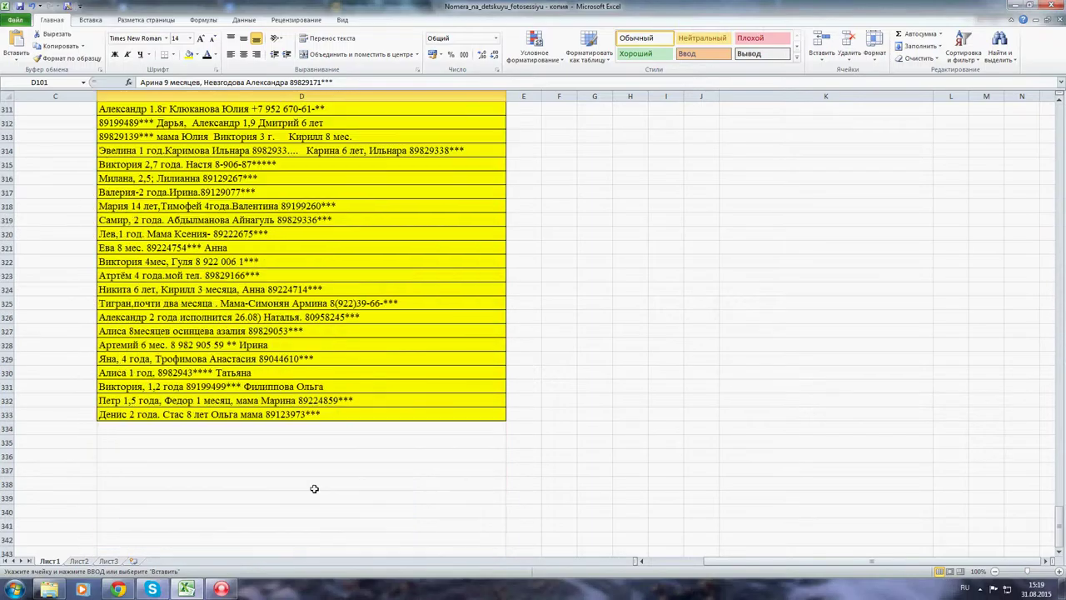
pyautogui.rightClick(114, 440)
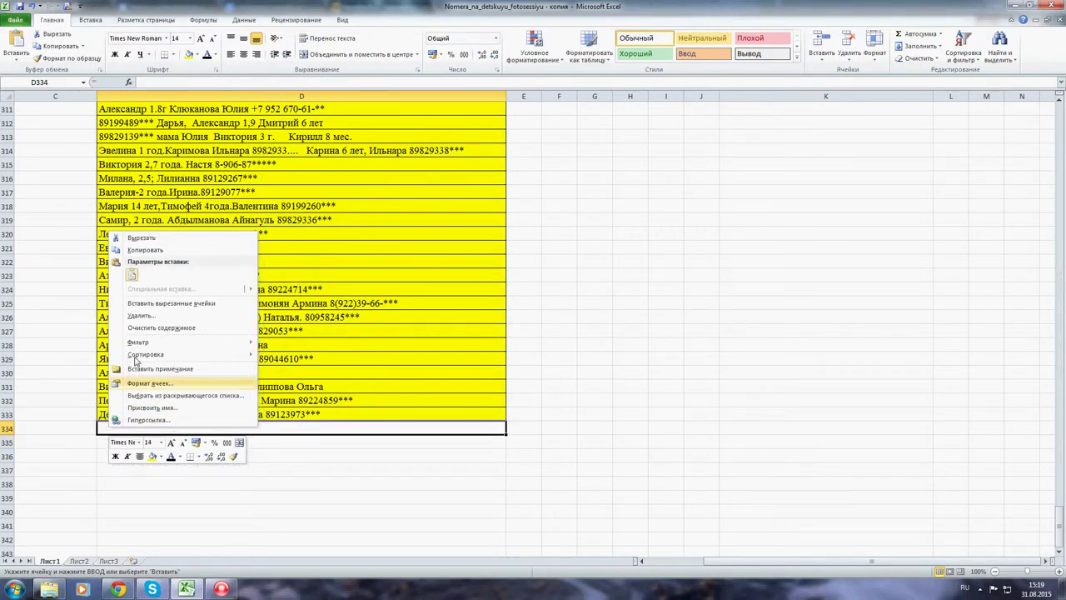
pyautogui.click(171, 312)
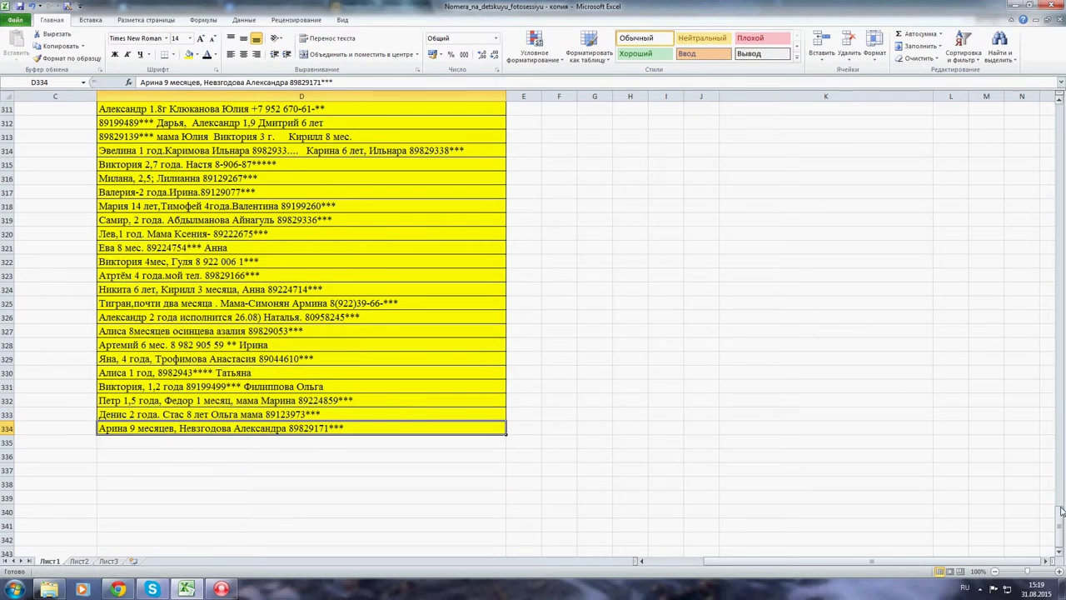
# Move participant 34's yellow entry from cell D39 to cell D310, directly above the winners block.
pyautogui.moveTo(1060, 527); pyautogui.dragTo(1007, 157)
pyautogui.rightClick(196, 344)
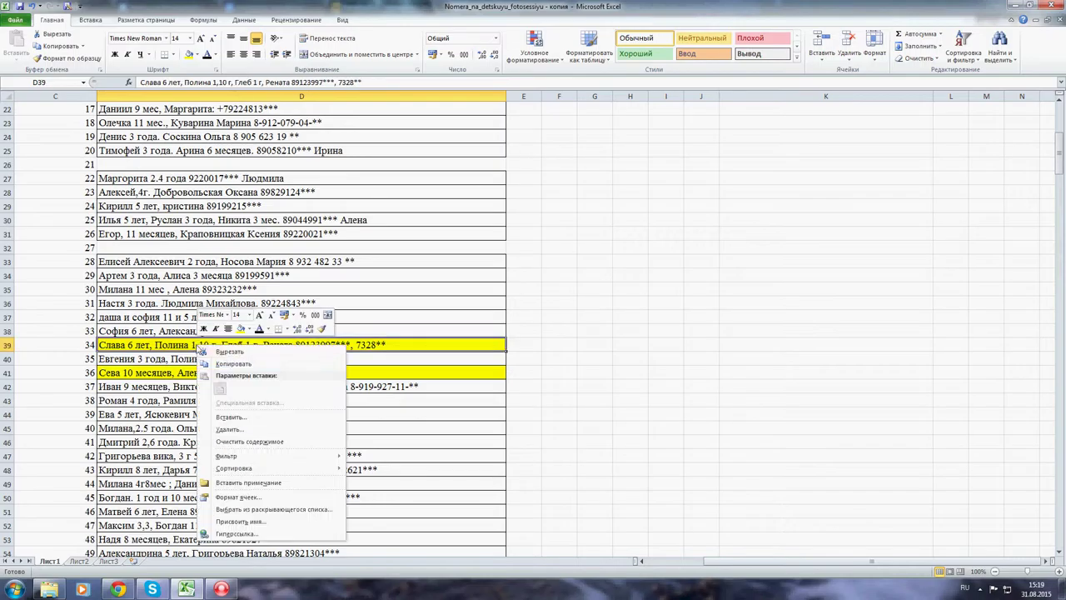
pyautogui.click(215, 361)
pyautogui.moveTo(1060, 165); pyautogui.dragTo(1059, 479)
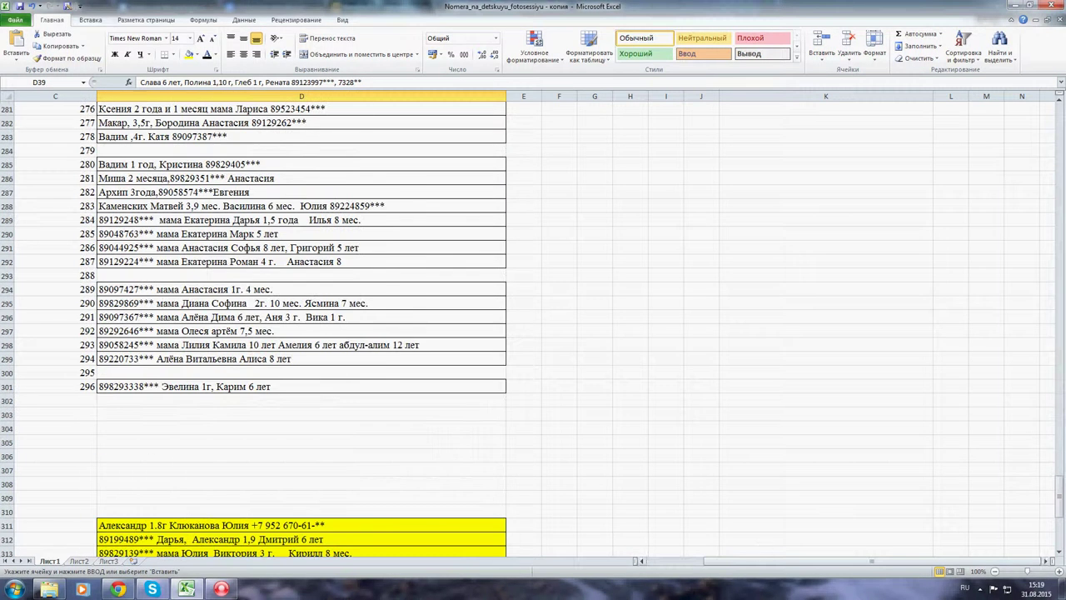
pyautogui.rightClick(138, 517)
pyautogui.click(162, 366)
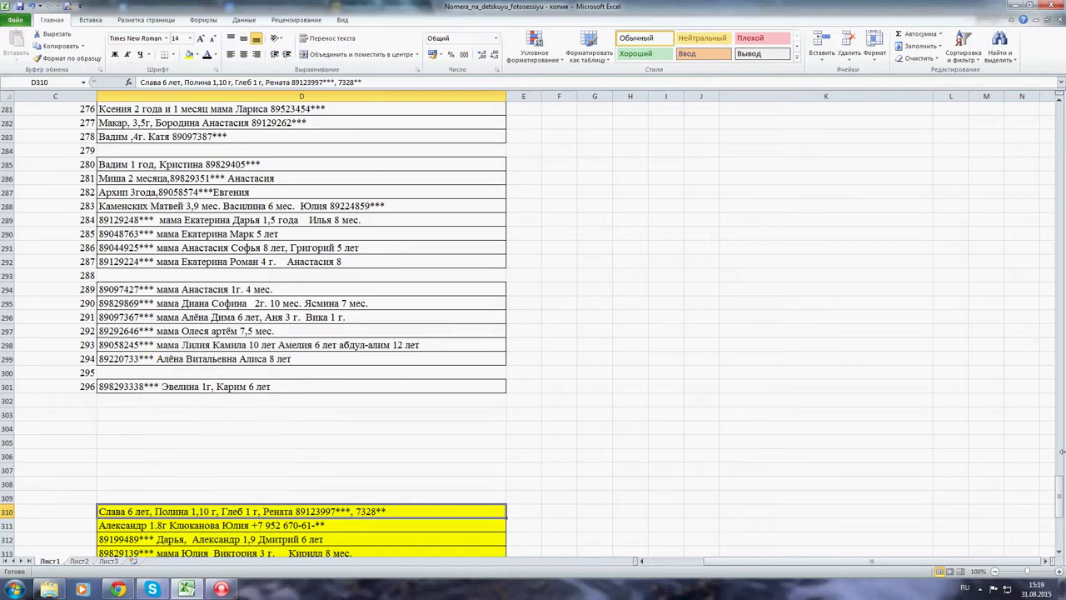
# Move the adjacent yellow entries of participants 86 and 87 from cells D91:D92 to D308:D309 above the winners block.
pyautogui.moveTo(1059, 510); pyautogui.dragTo(1033, 295)
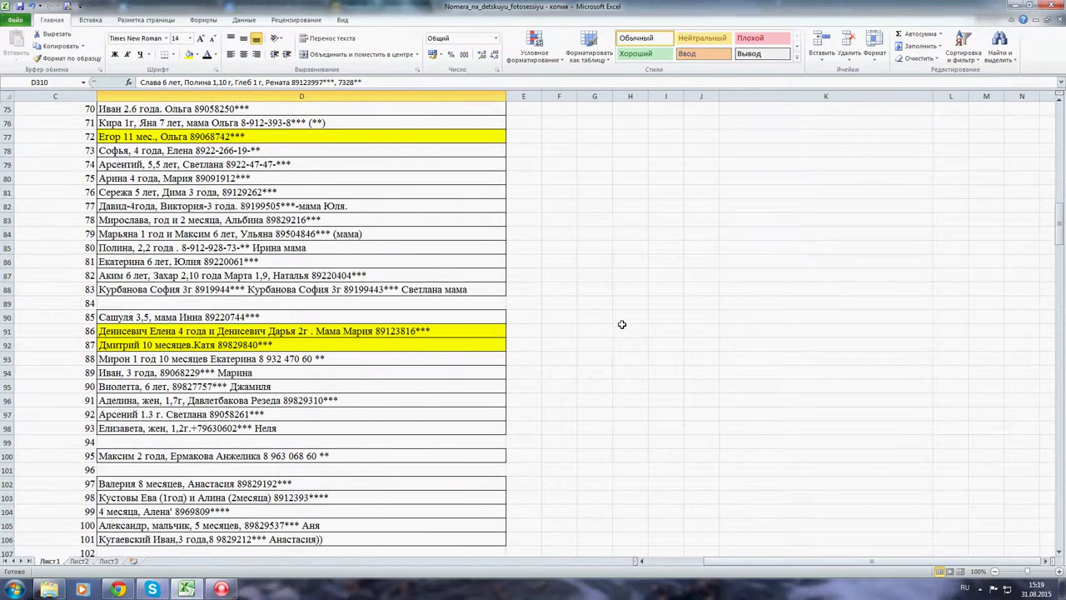
pyautogui.moveTo(415, 333); pyautogui.dragTo(416, 345)
pyautogui.rightClick(421, 350)
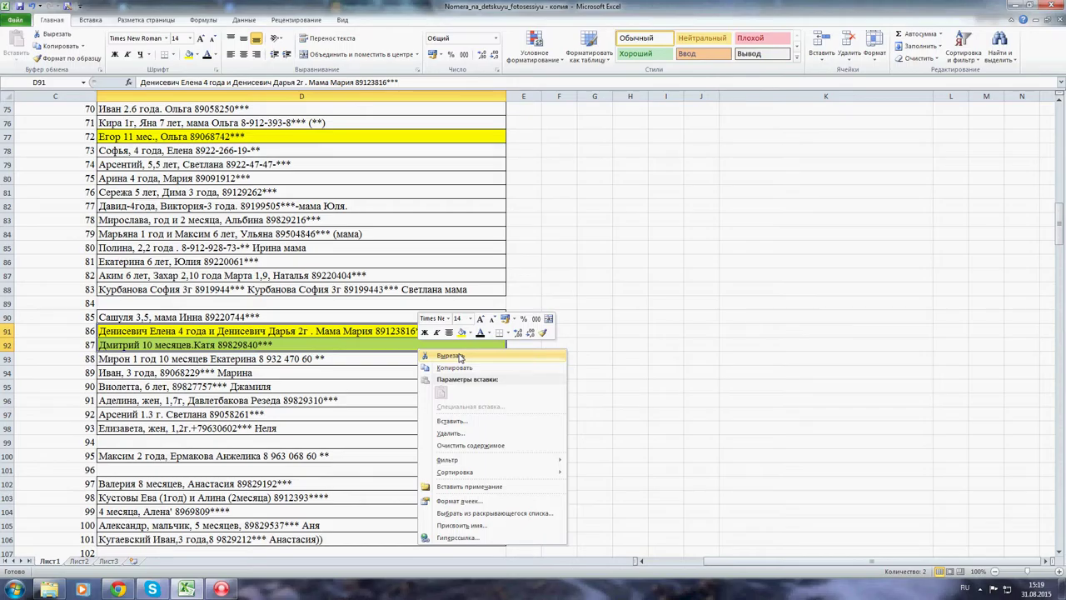
pyautogui.click(450, 356)
pyautogui.moveTo(1059, 237); pyautogui.dragTo(1059, 516)
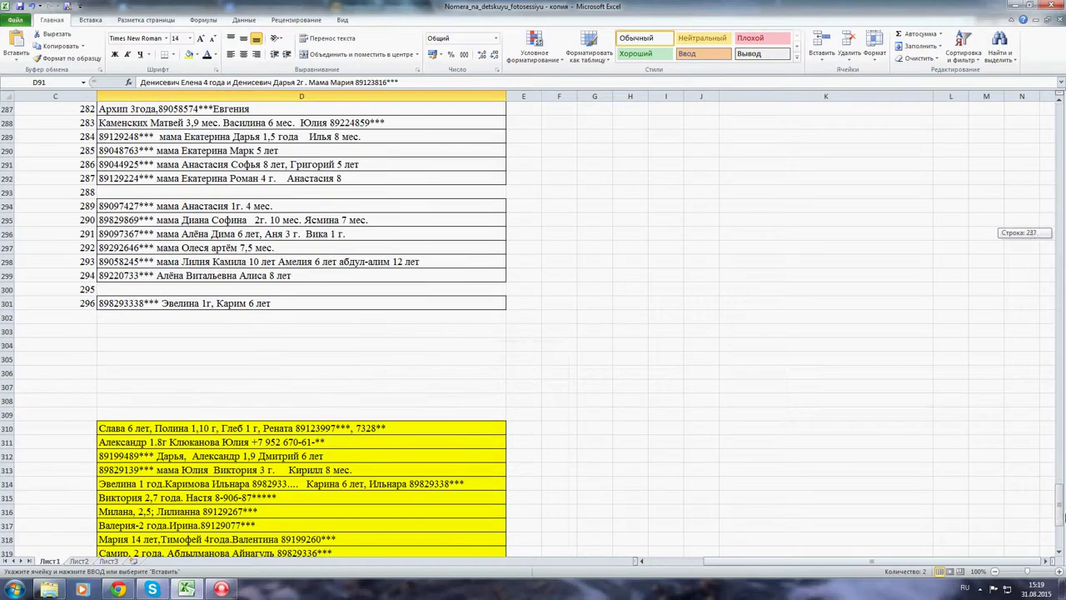
pyautogui.rightClick(140, 405)
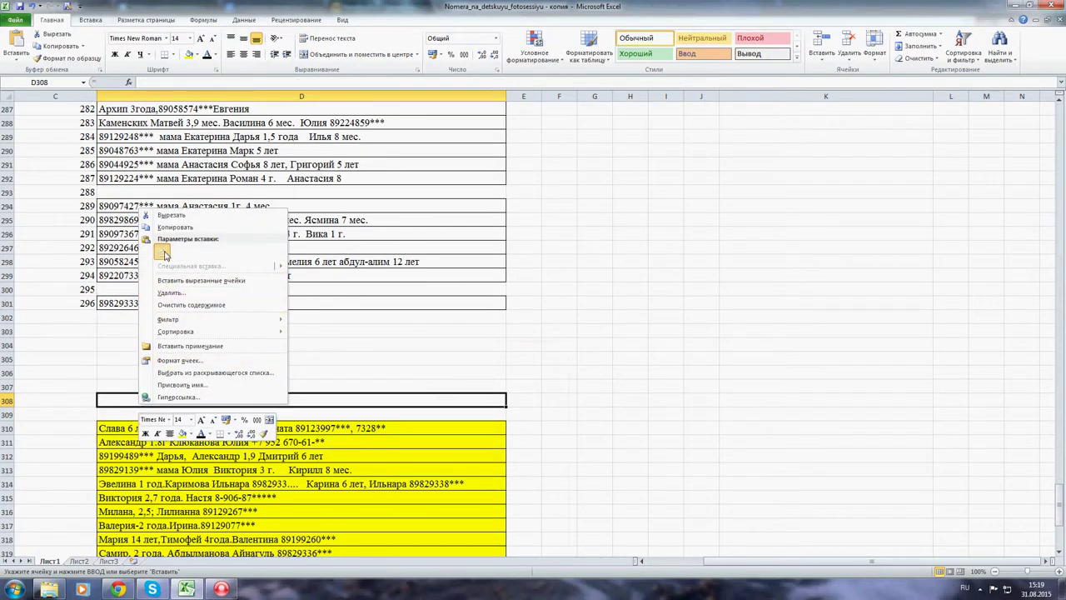
pyautogui.click(201, 279)
# Move participant 72's yellow entry from cell D77 to cell D307, directly above the winners block.
pyautogui.moveTo(1061, 526); pyautogui.dragTo(994, 233)
pyautogui.rightClick(472, 372)
pyautogui.click(495, 379)
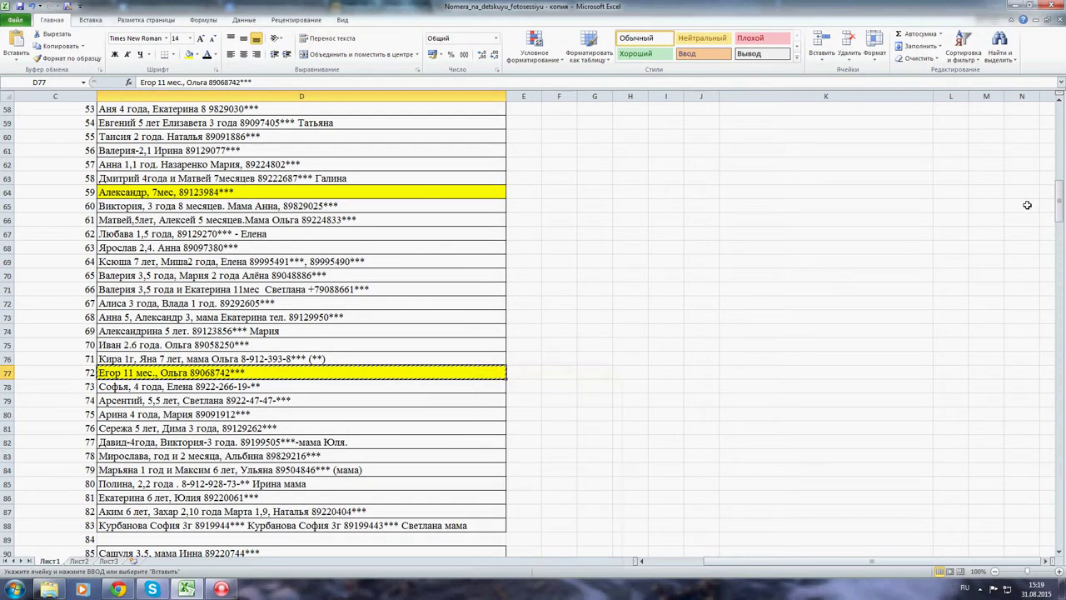
pyautogui.moveTo(1056, 205); pyautogui.dragTo(975, 518)
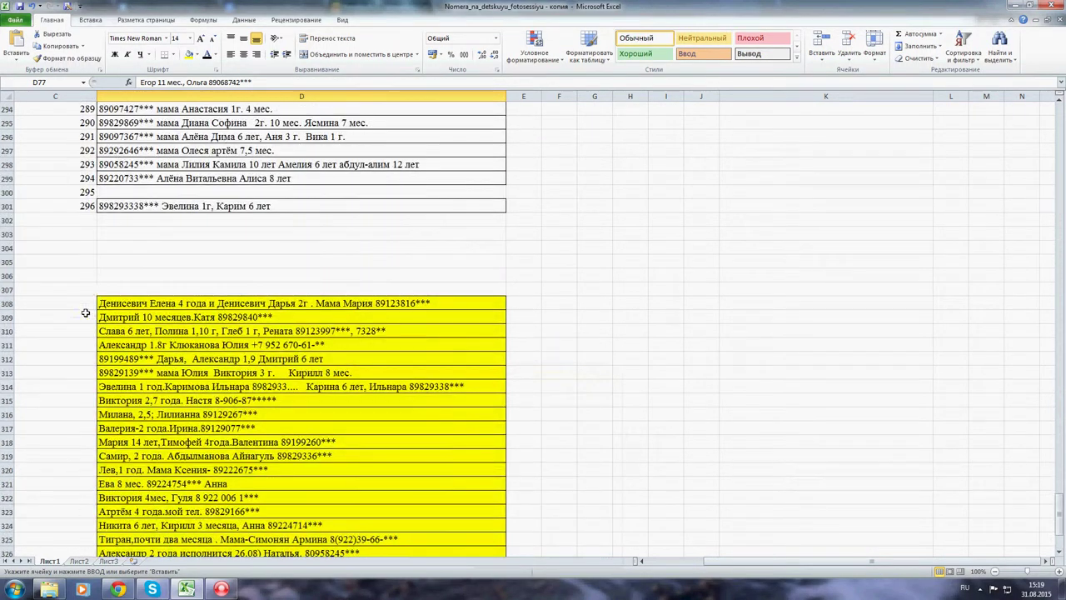
pyautogui.rightClick(109, 291)
pyautogui.click(132, 334)
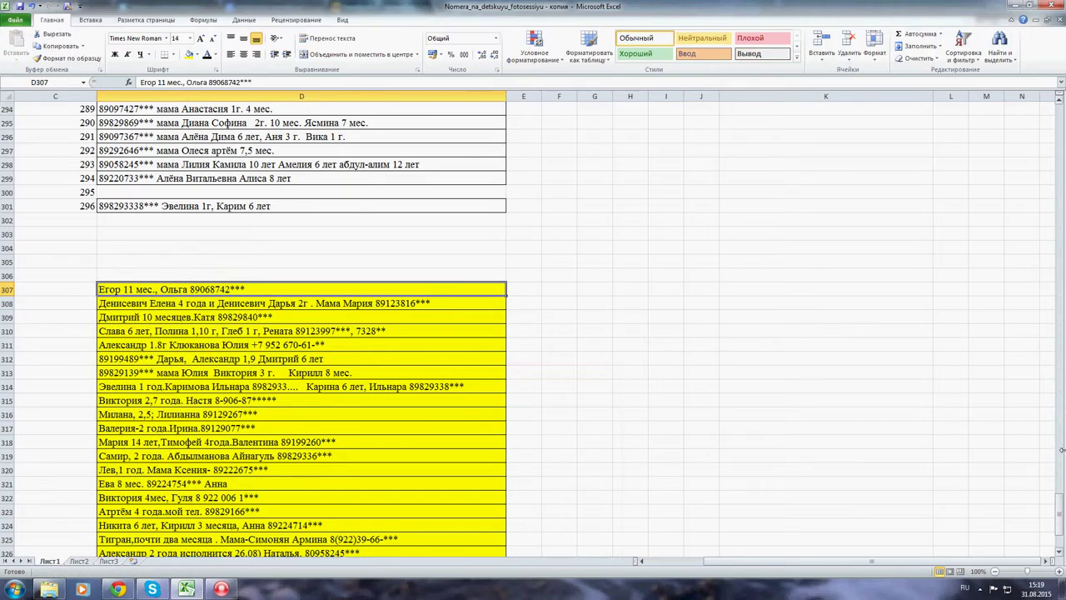
# Move participant 36's yellow entry from cell D41 to cell D306, directly above the winners block.
pyautogui.moveTo(1062, 519); pyautogui.dragTo(1059, 159)
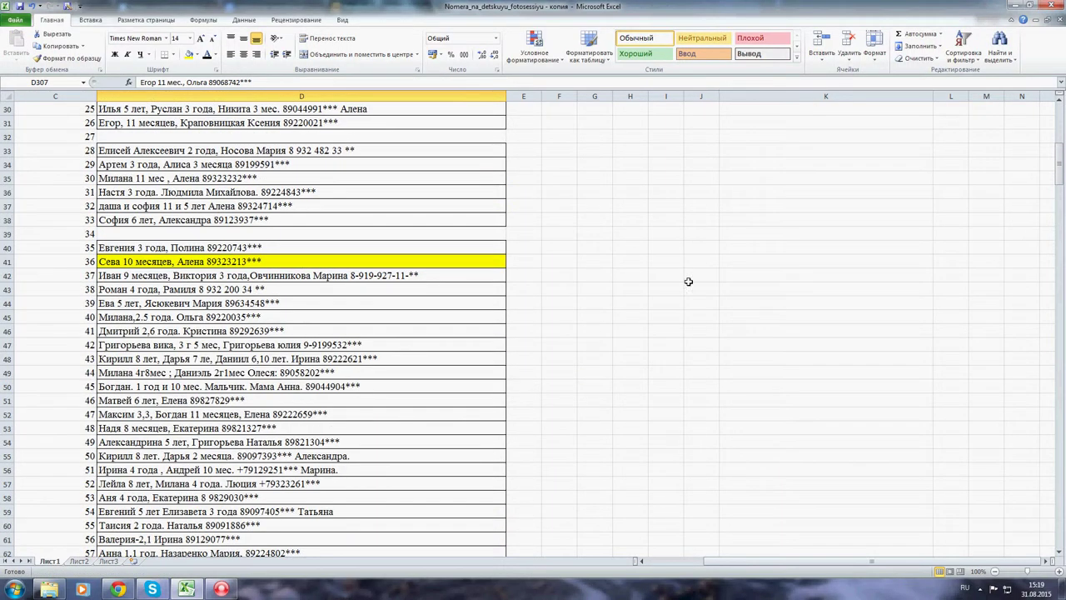
pyautogui.rightClick(418, 254)
pyautogui.click(449, 267)
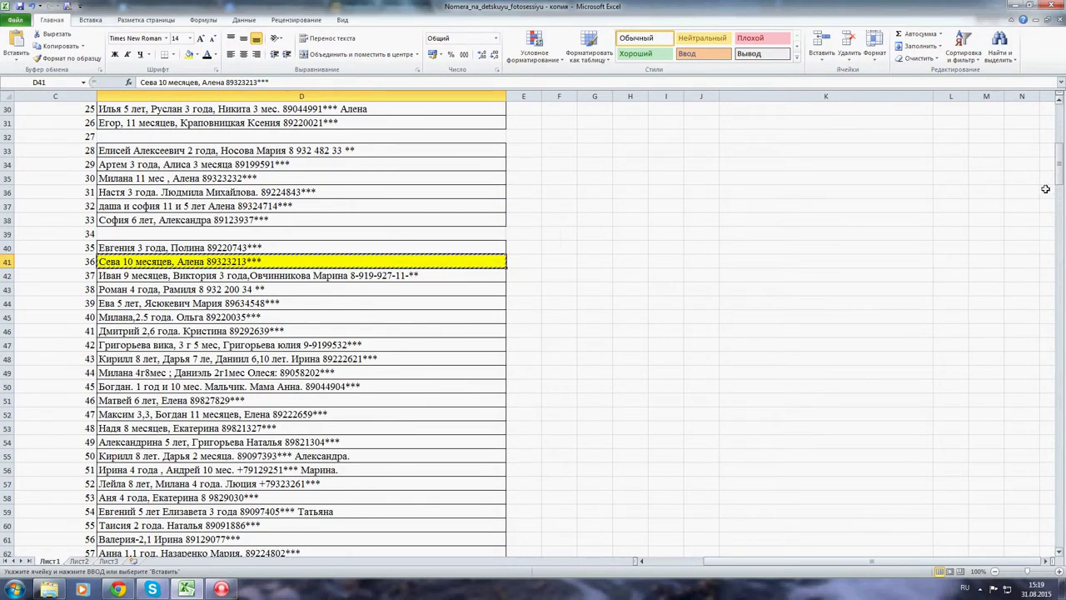
pyautogui.moveTo(1059, 178); pyautogui.dragTo(1060, 519)
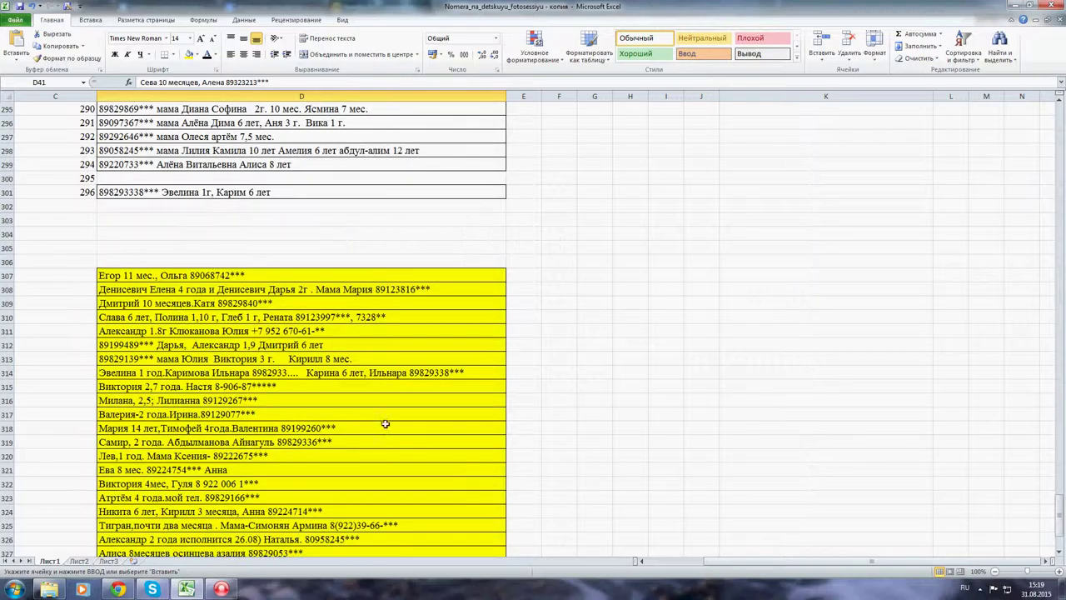
pyautogui.rightClick(139, 265)
pyautogui.click(150, 317)
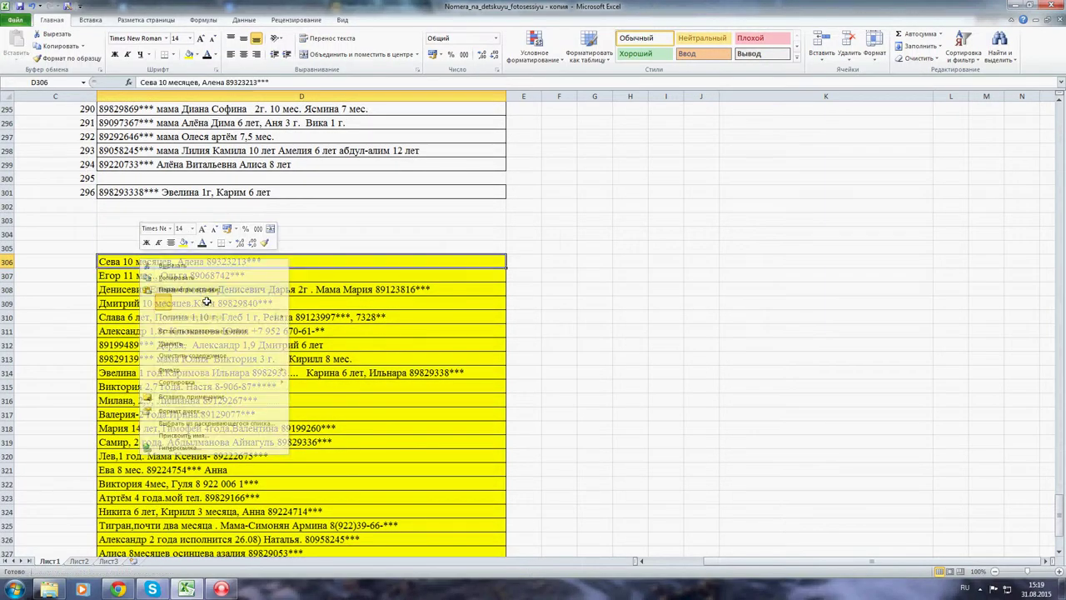
# Move participant 59's yellow entry from cell D64 to cell D305, directly above the winners block.
pyautogui.moveTo(1060, 521); pyautogui.dragTo(989, 179)
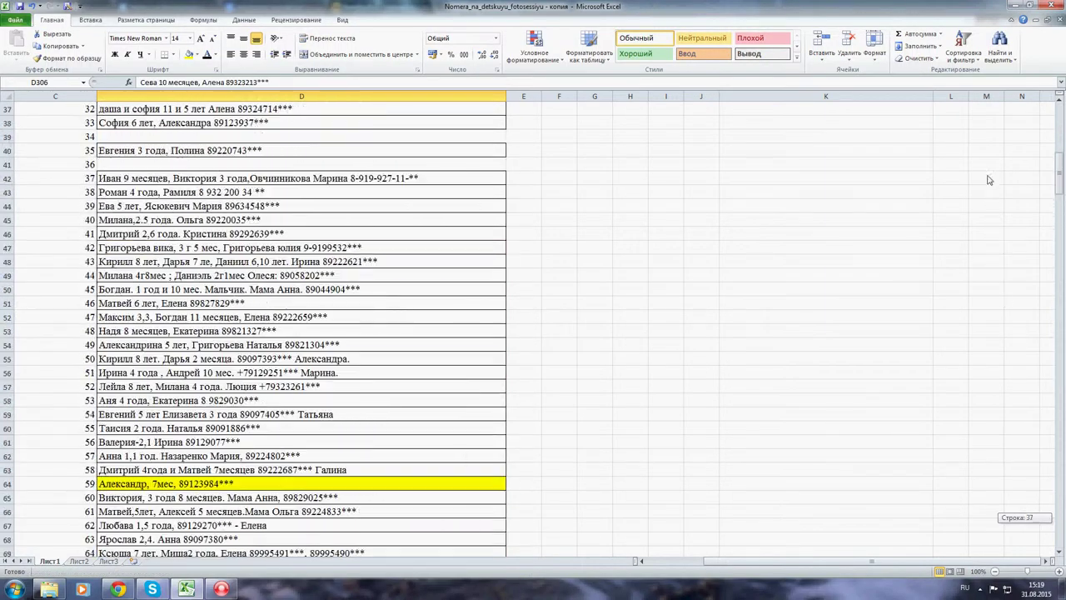
pyautogui.rightClick(304, 482)
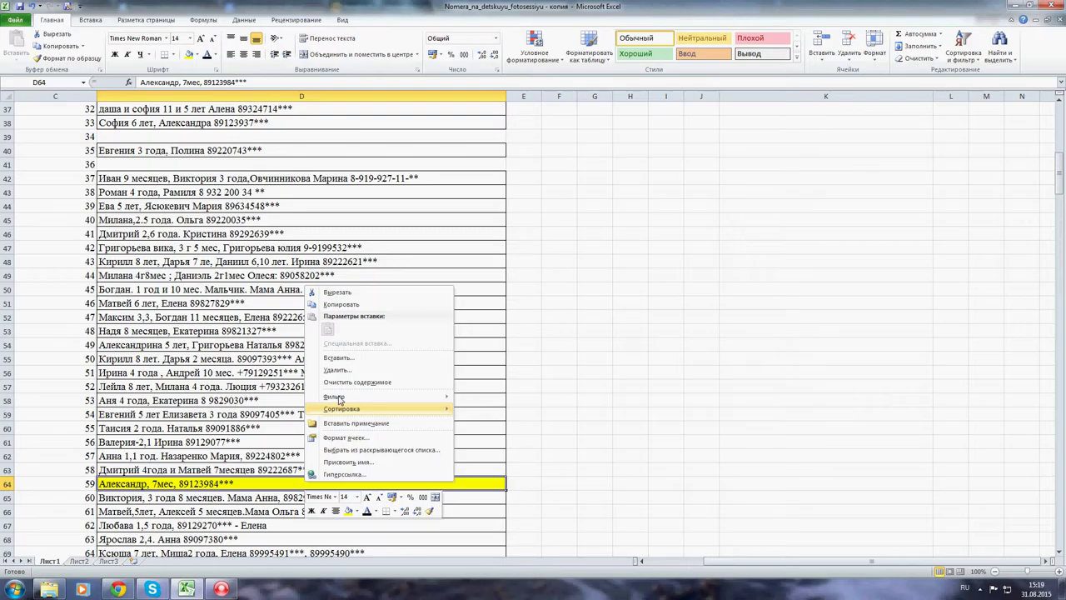
pyautogui.click(338, 293)
pyautogui.moveTo(1061, 200); pyautogui.dragTo(1060, 529)
pyautogui.rightClick(112, 155)
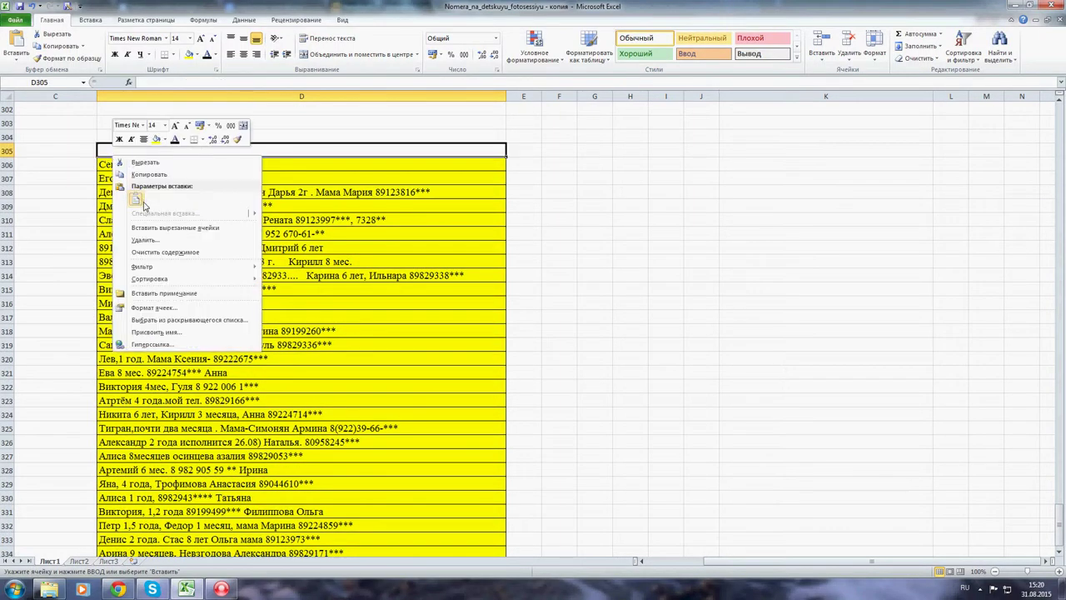
pyautogui.click(134, 200)
# Number the winners 1 to 30 in cells C305:C334 by entering 1 in C305 and filling the series down.
pyautogui.scroll(3, 1053, 483)
pyautogui.click(55, 275)
pyautogui.write('1')
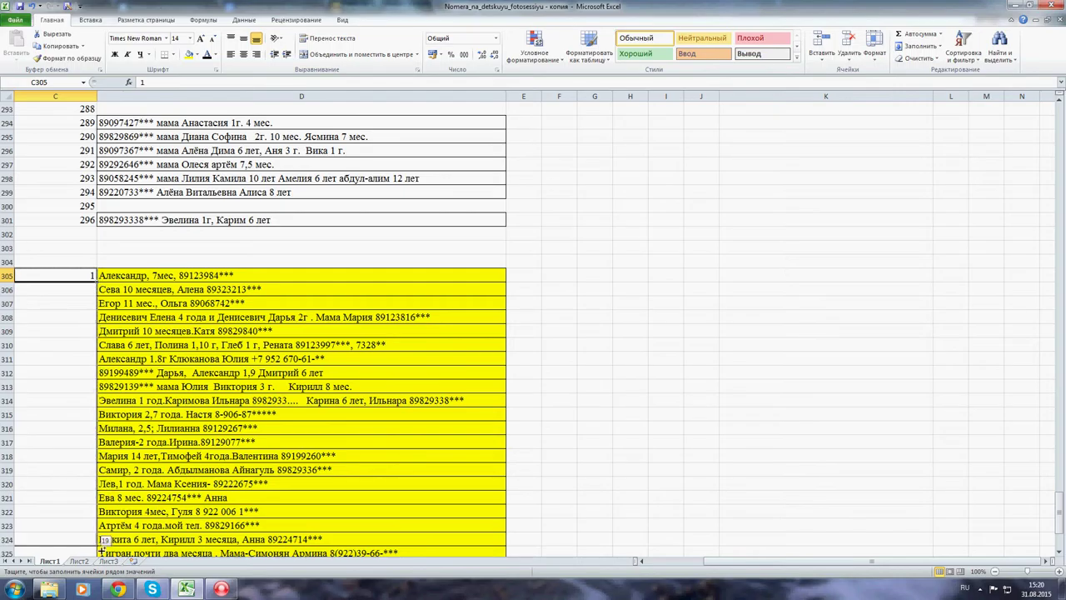
pyautogui.moveTo(101, 550); pyautogui.dragTo(102, 590)
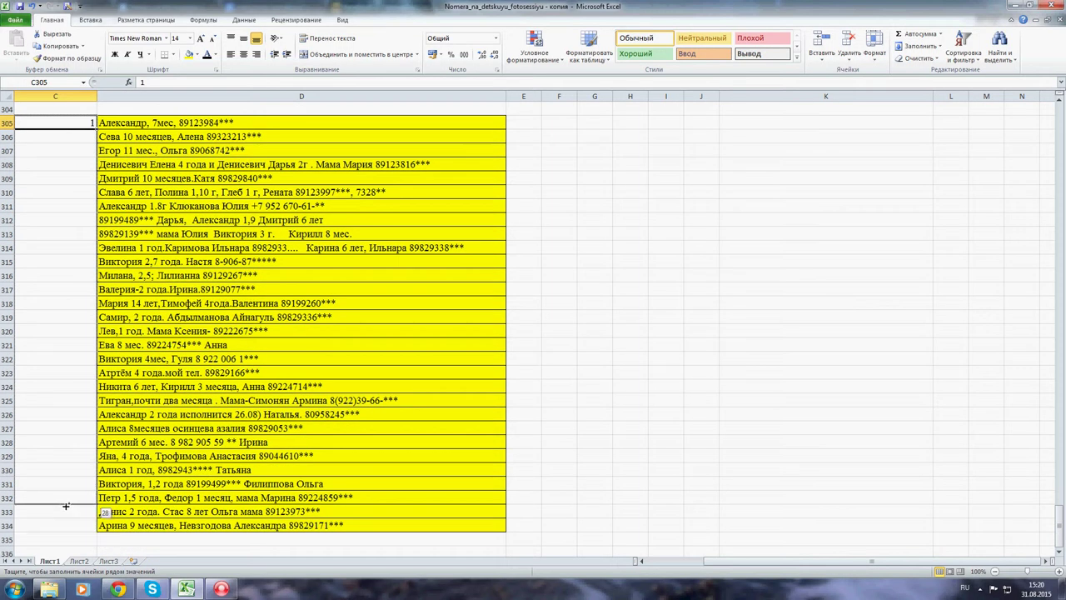
pyautogui.moveTo(72, 529); pyautogui.dragTo(71, 529)
pyautogui.click(572, 469)
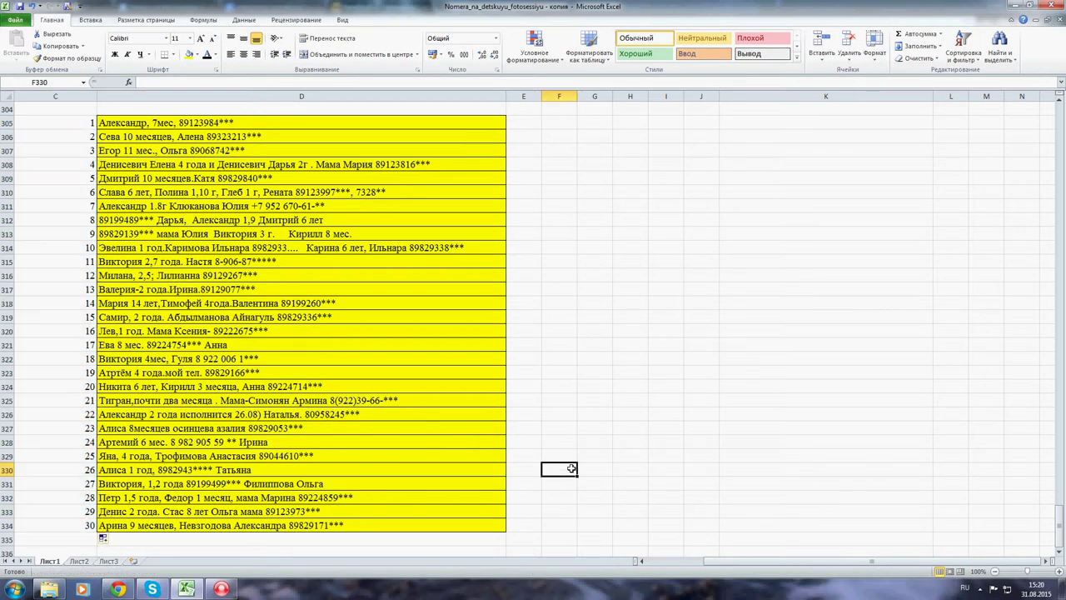
pyautogui.click(222, 589)
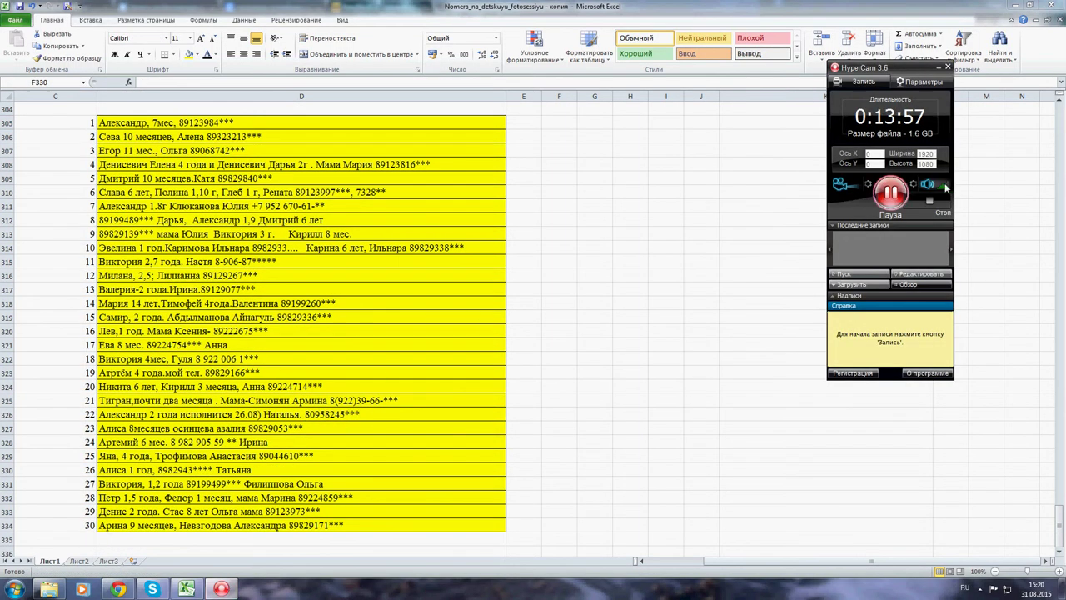